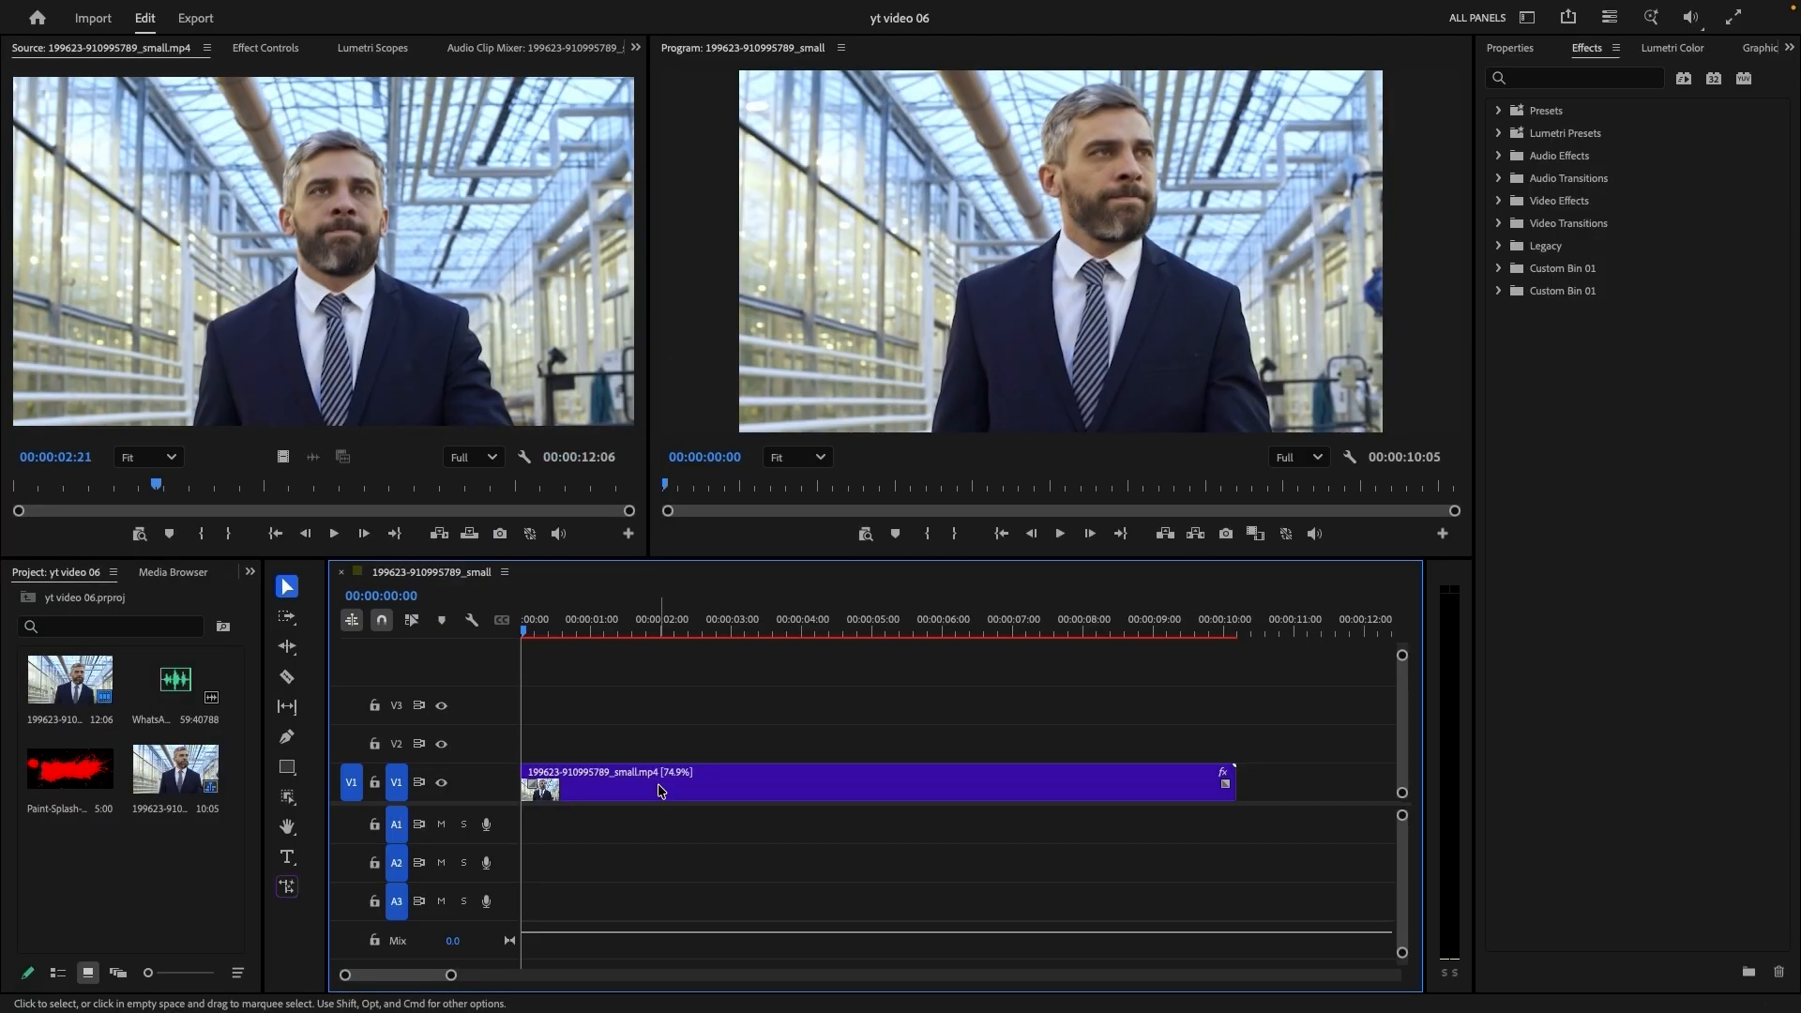
Export the sequence frame at 00:00:03:00 as a JPEG to the Desktop
click(660, 790)
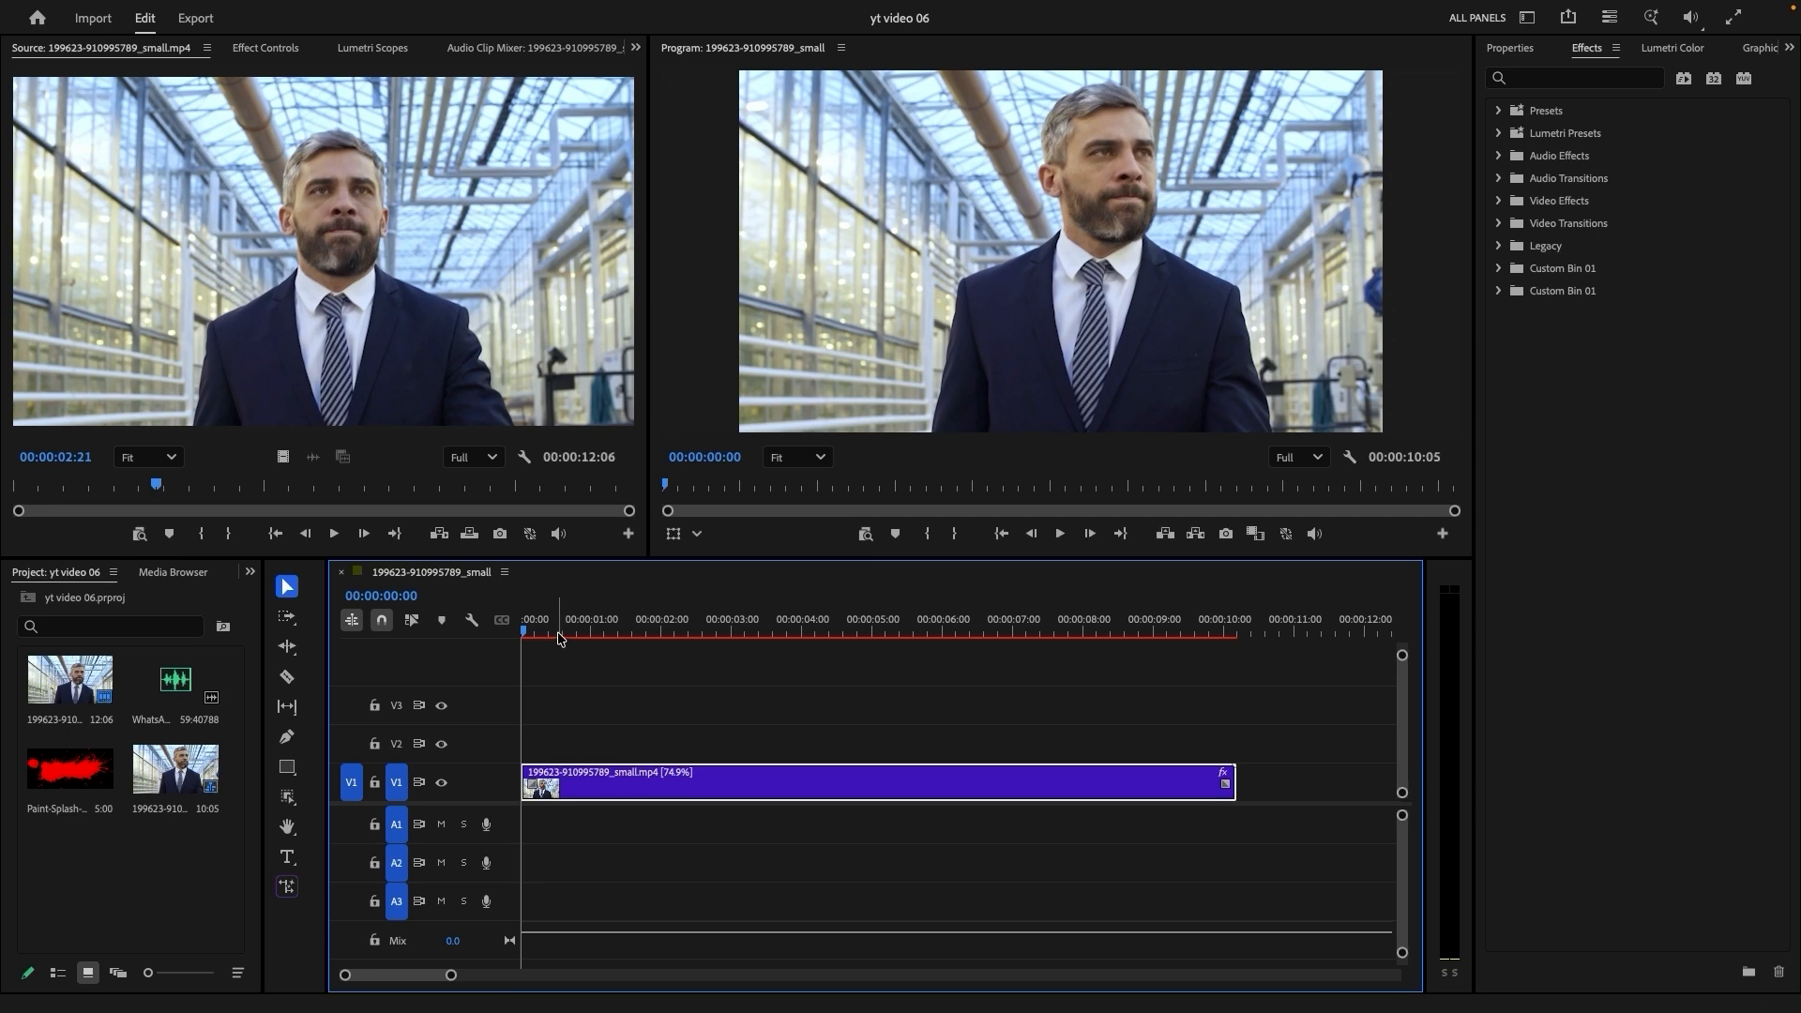
drag(560, 638, 720, 639)
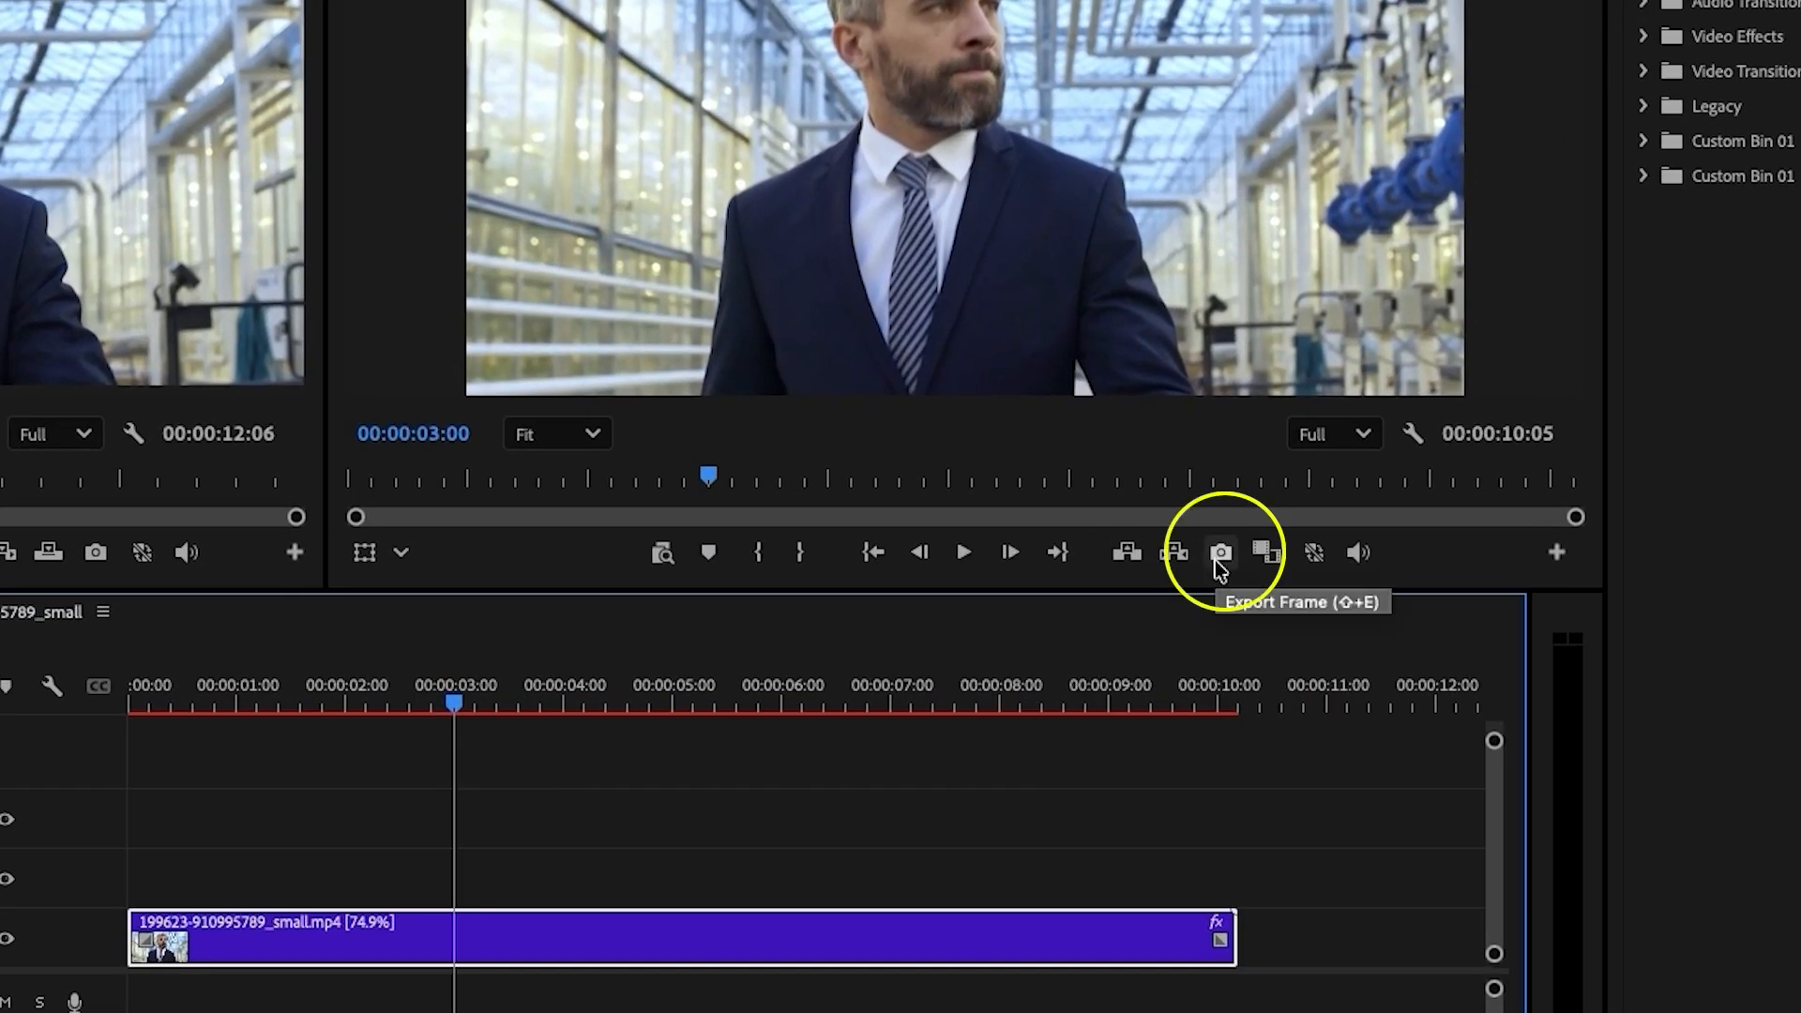
click(1219, 553)
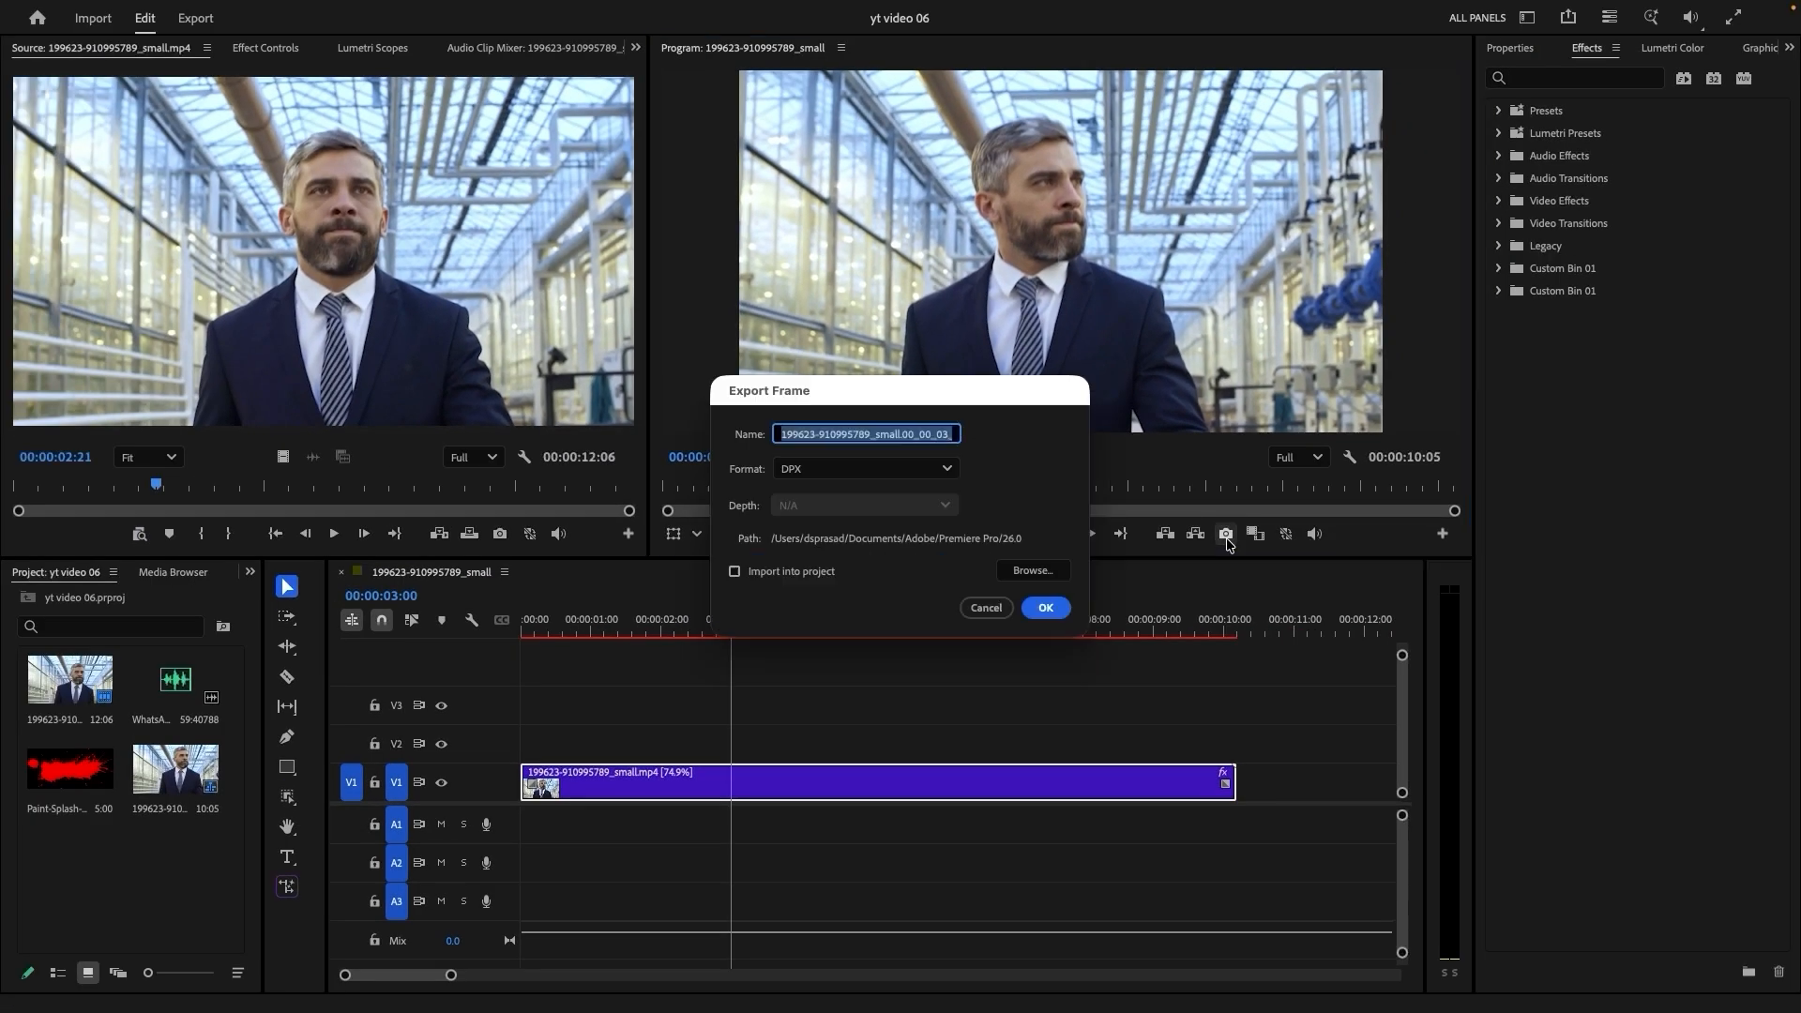
click(949, 472)
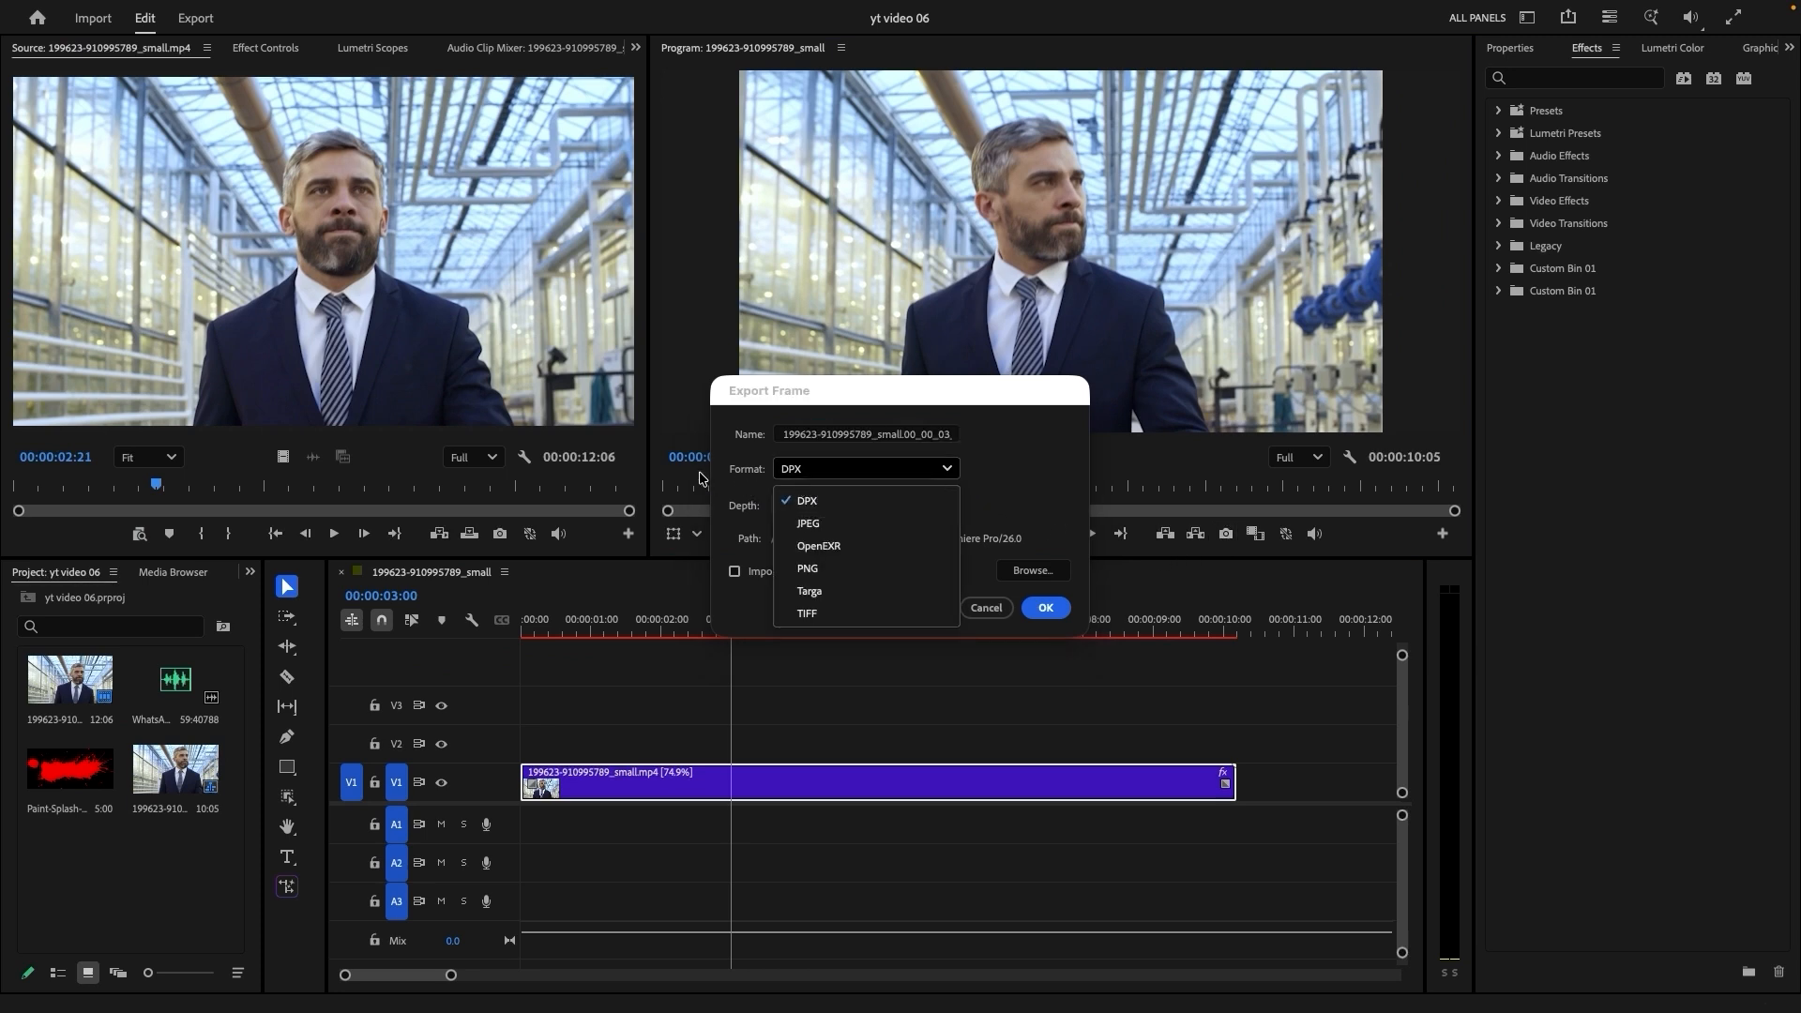
click(830, 525)
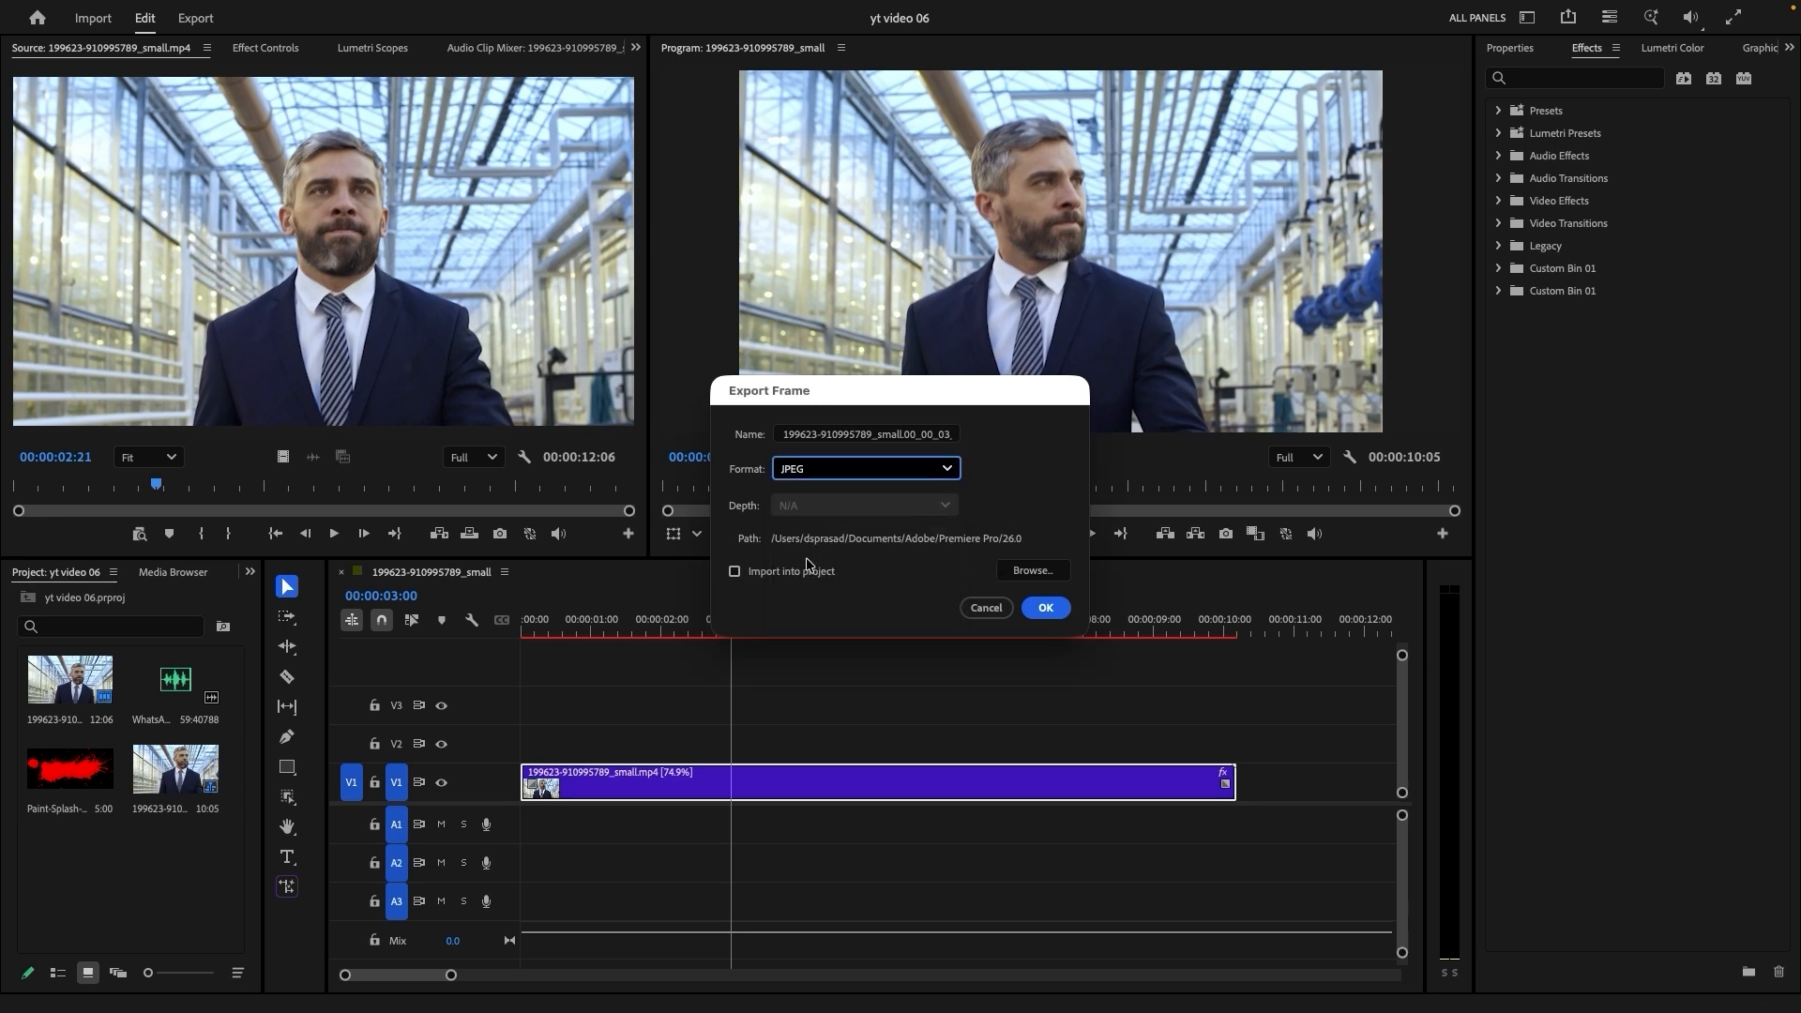
click(1029, 571)
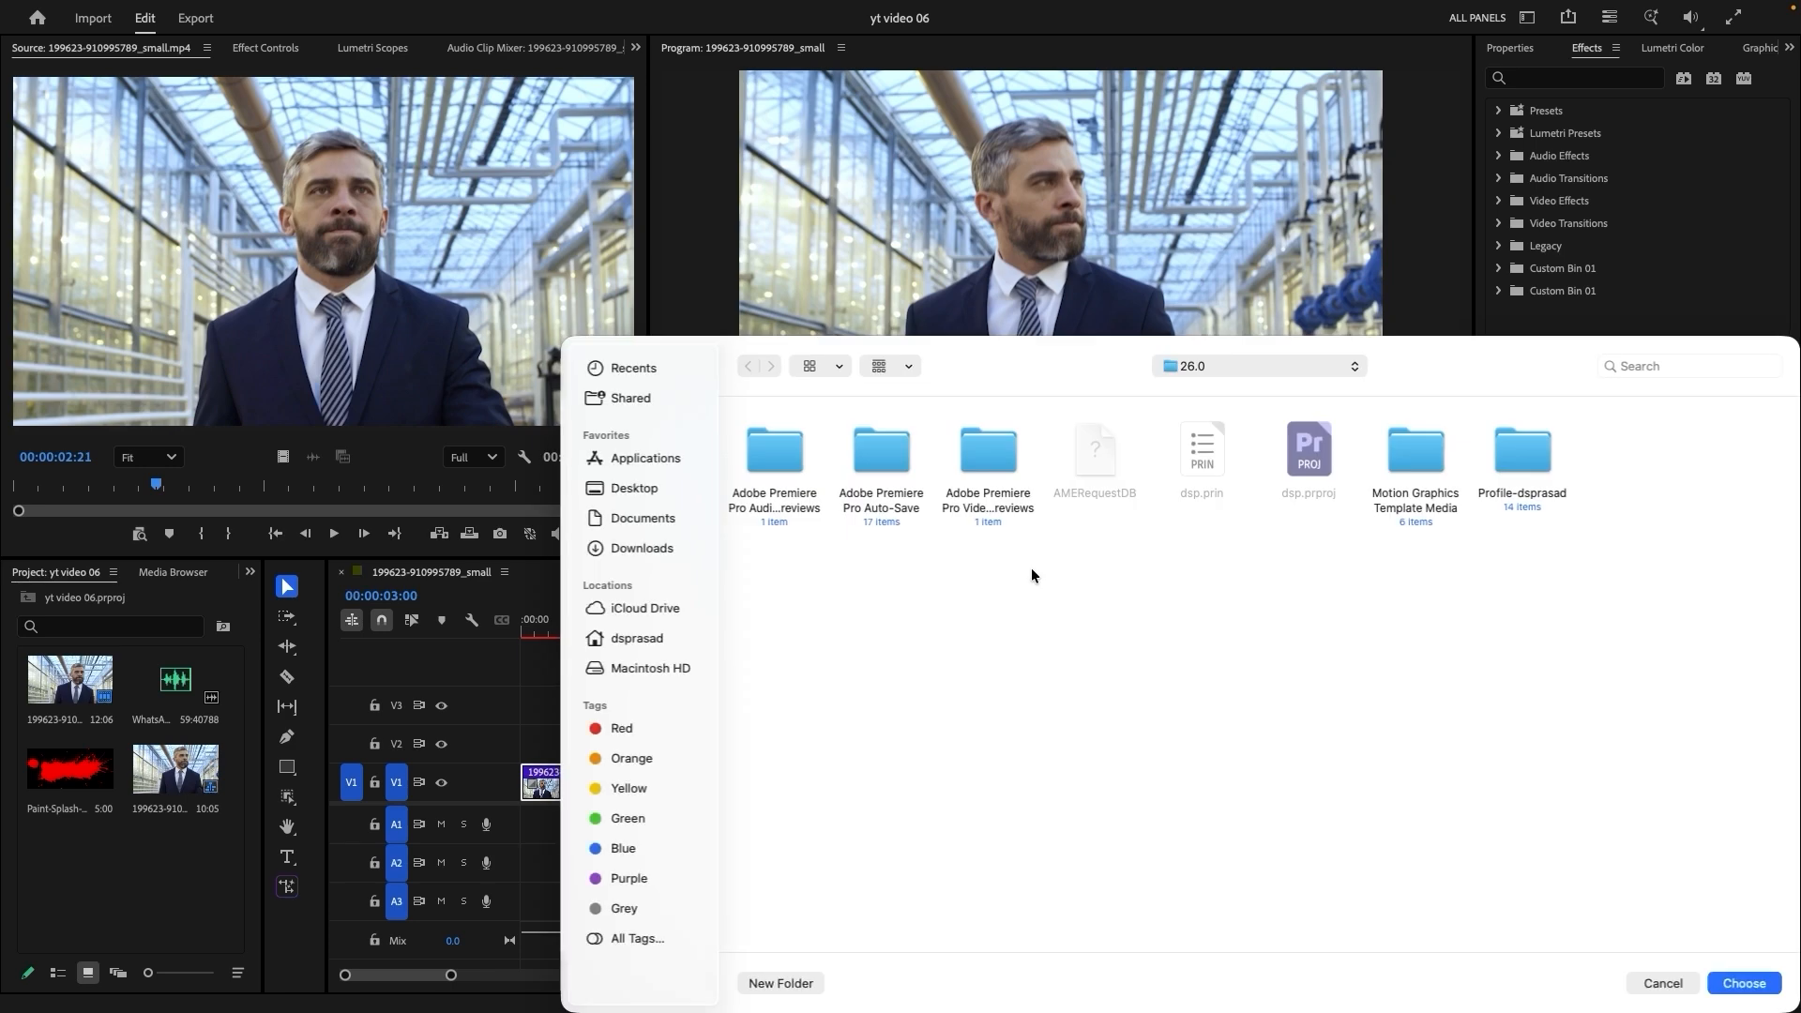
click(634, 490)
click(1743, 983)
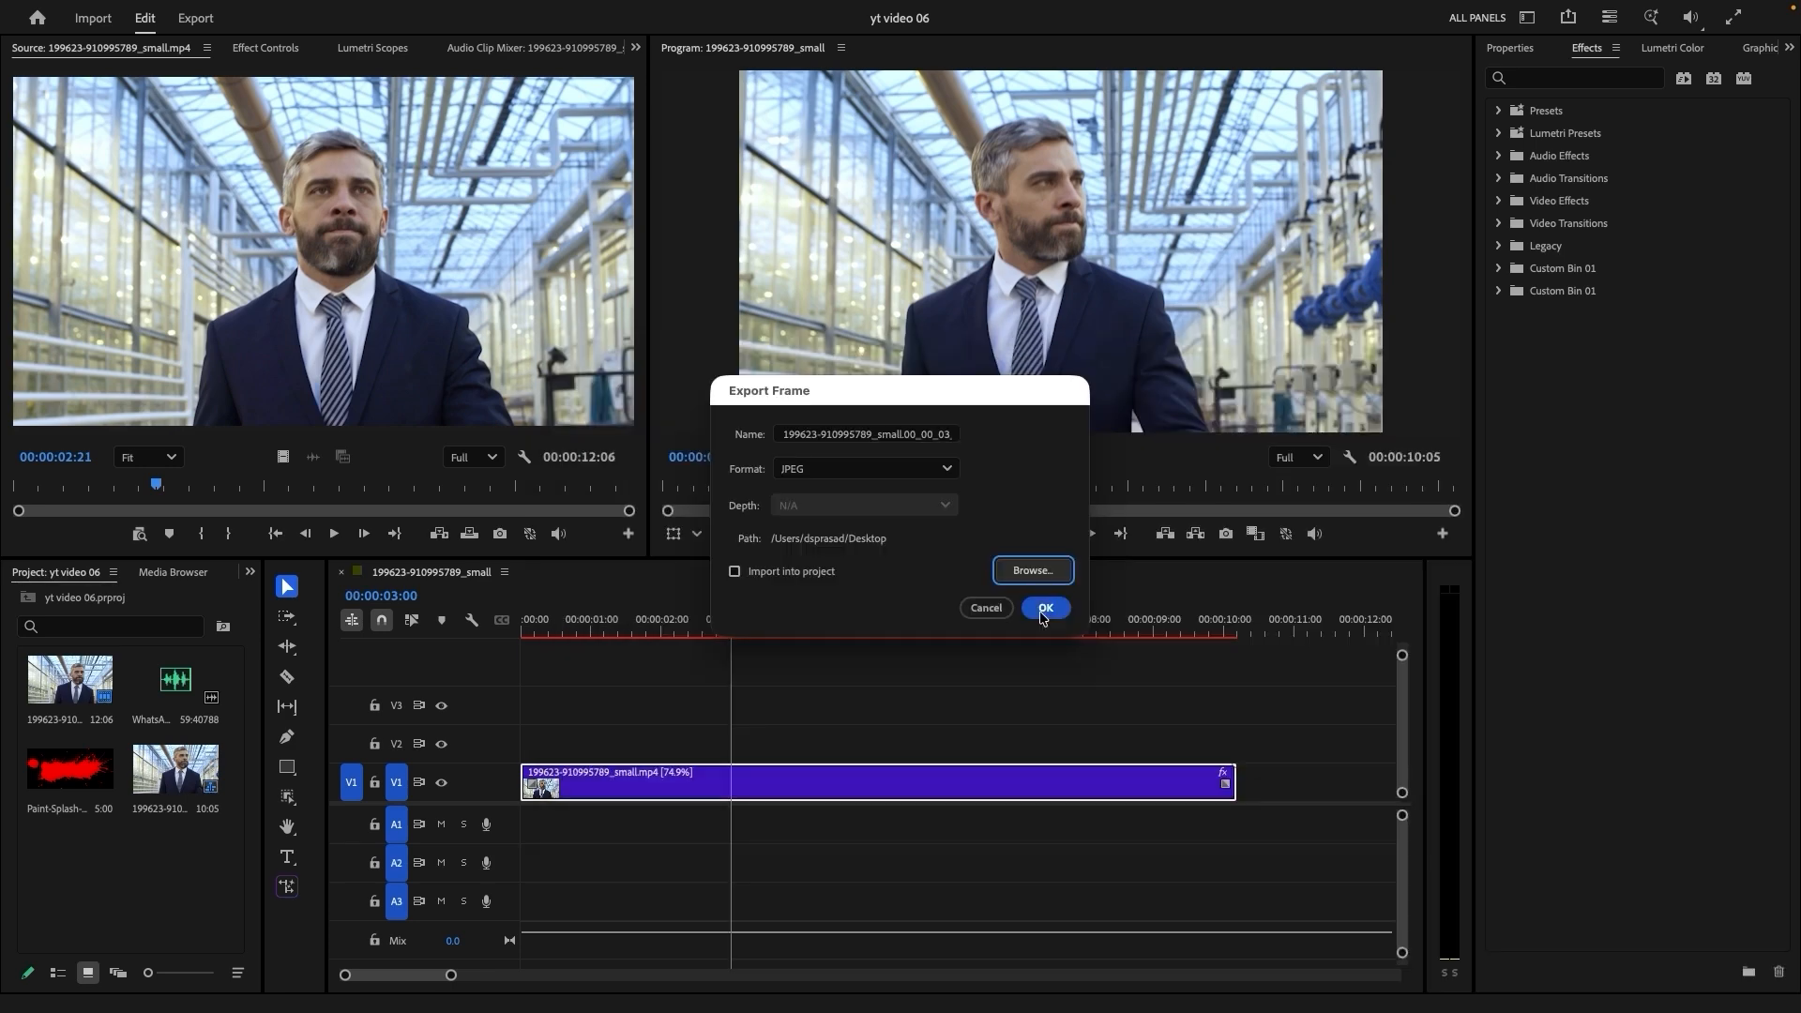
click(1044, 609)
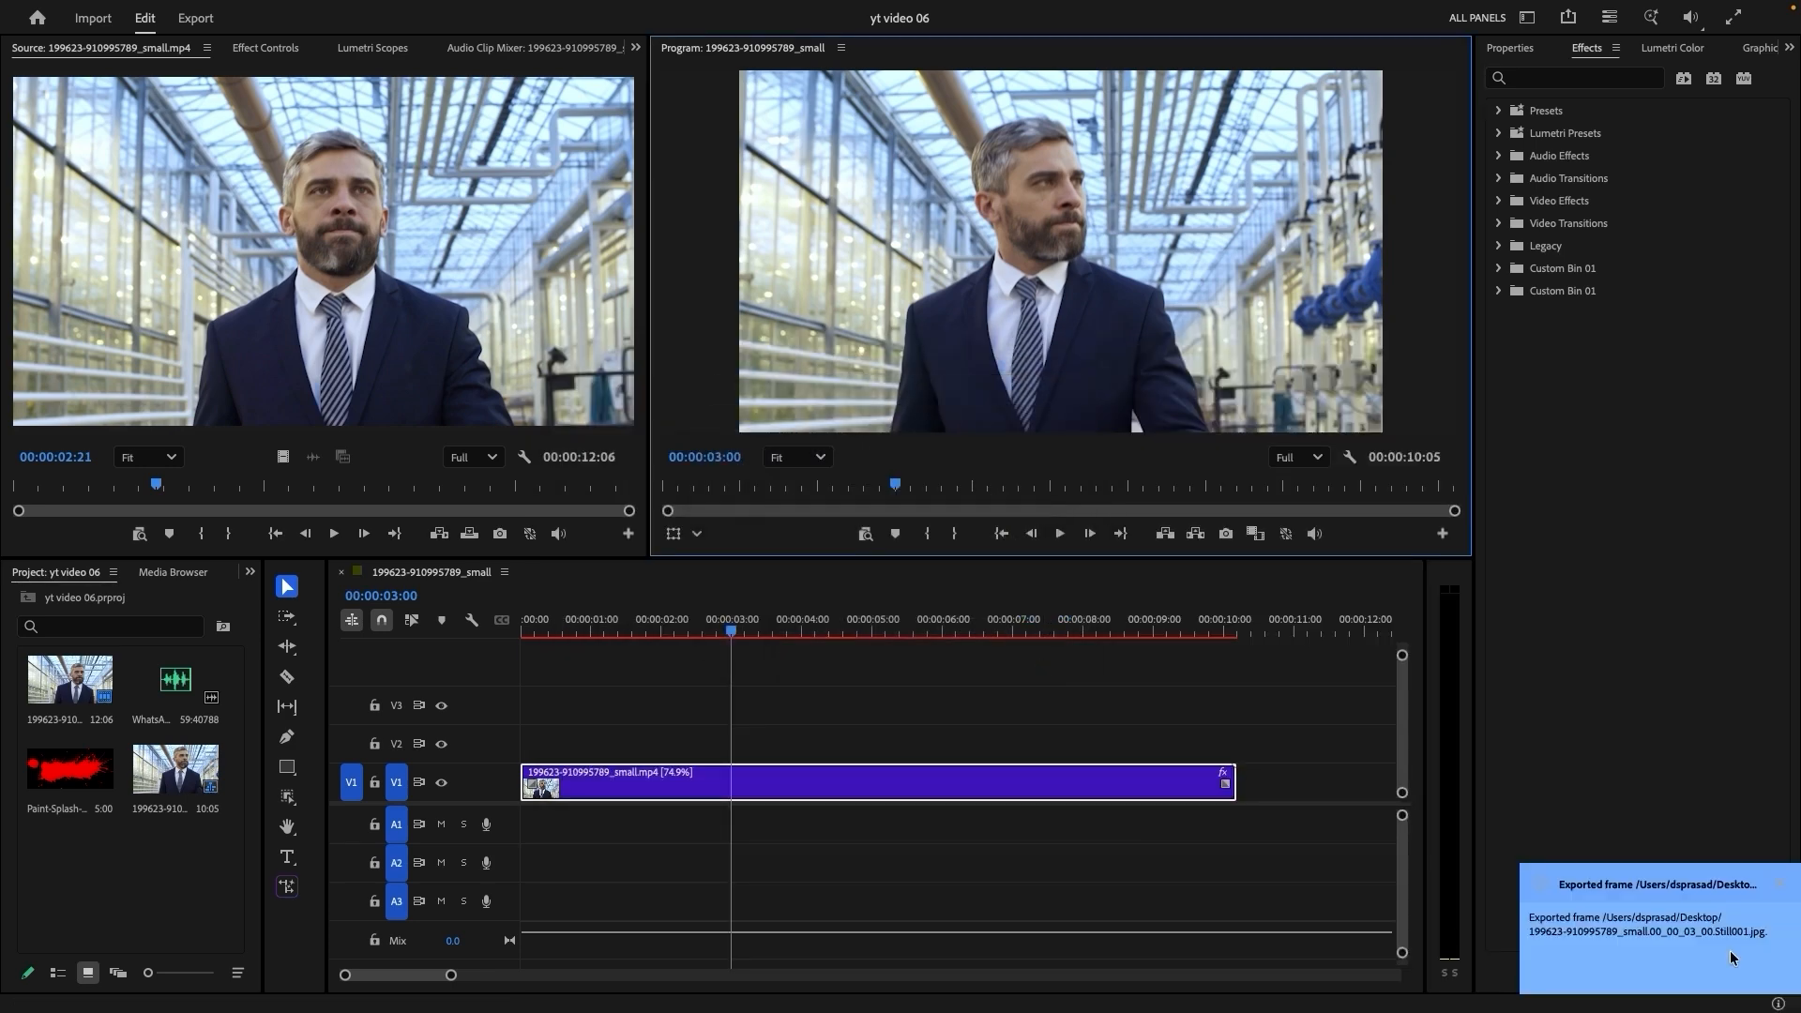
Import the exported JPEG still from the Desktop and place it on V2 starting at 00:00:03:00
click(164, 876)
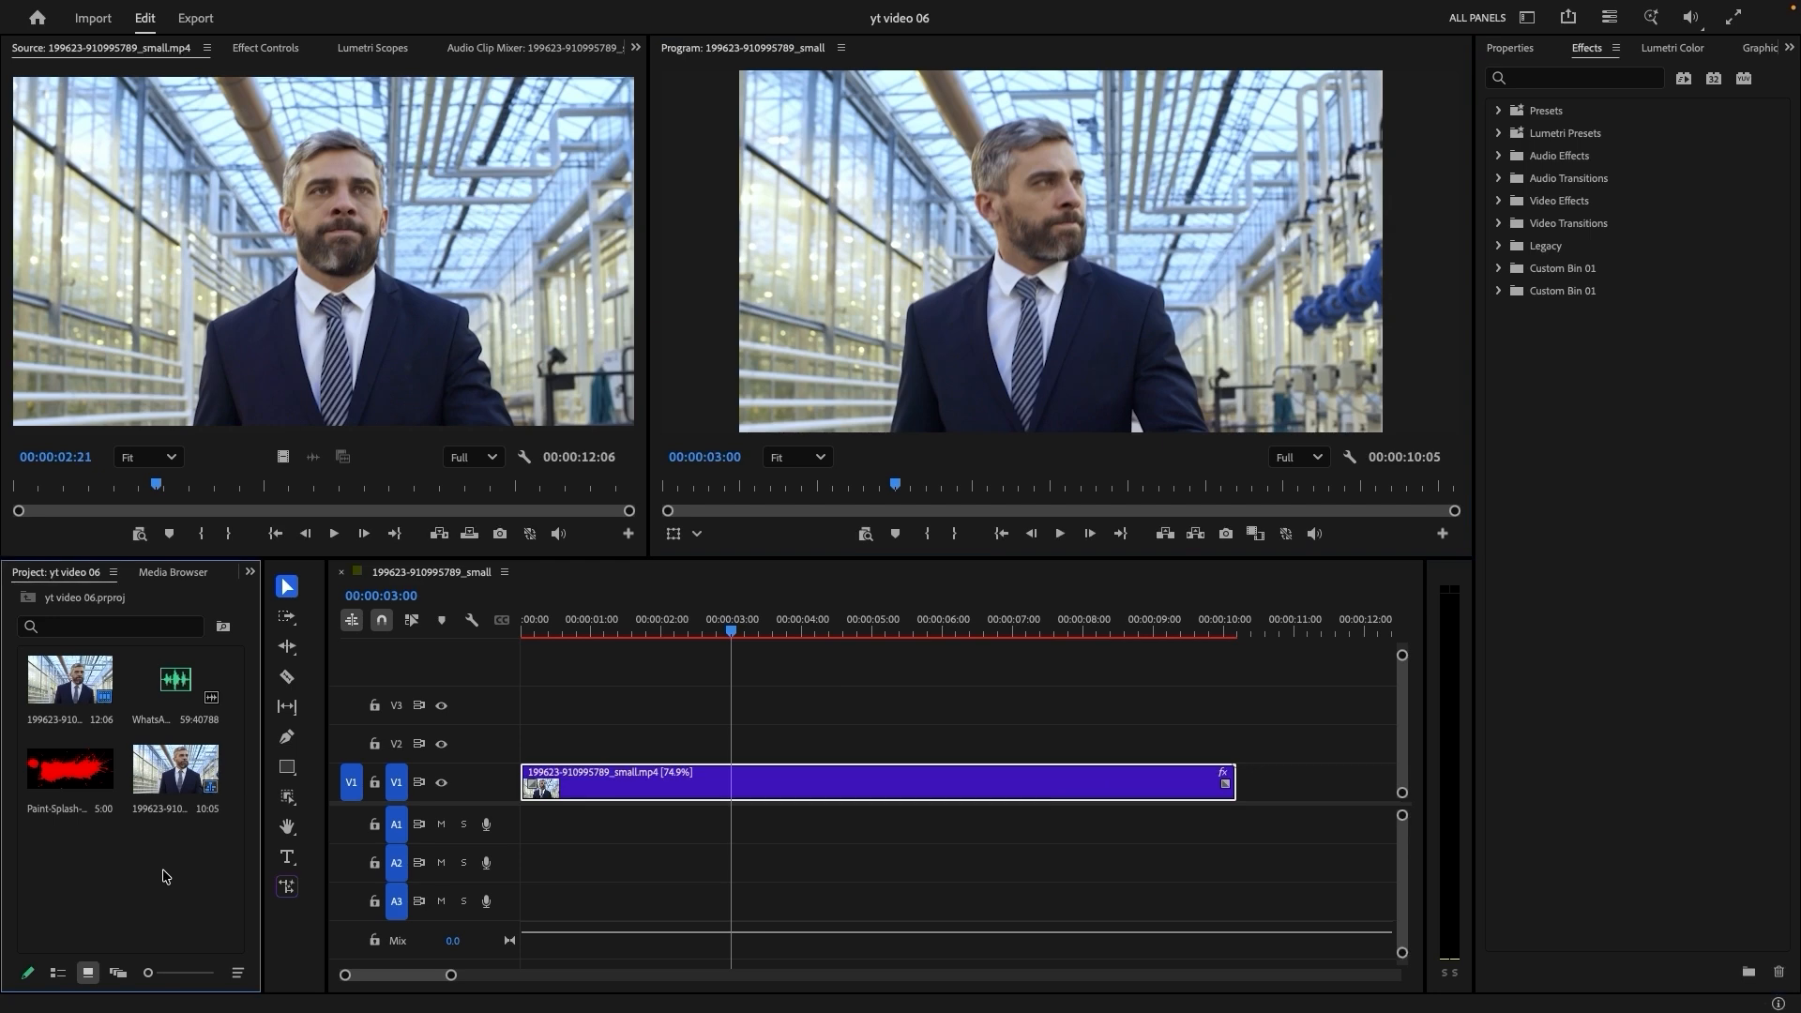
double_click(164, 876)
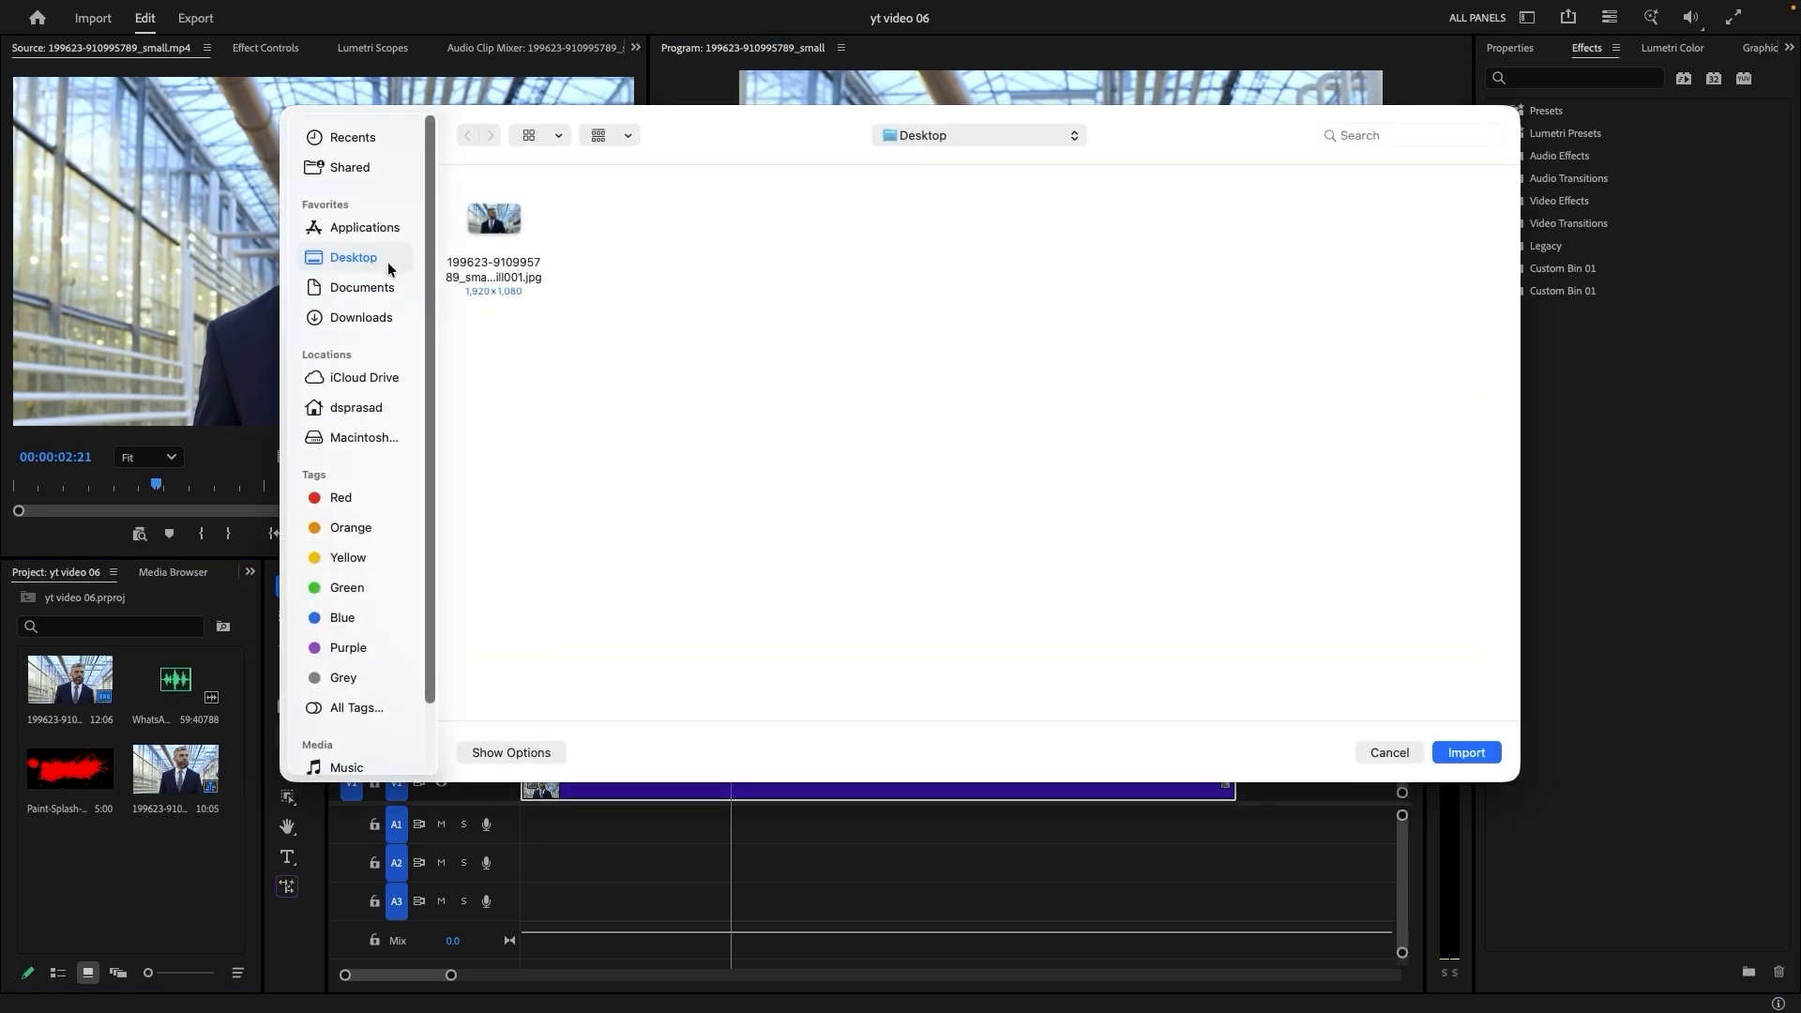
double_click(504, 229)
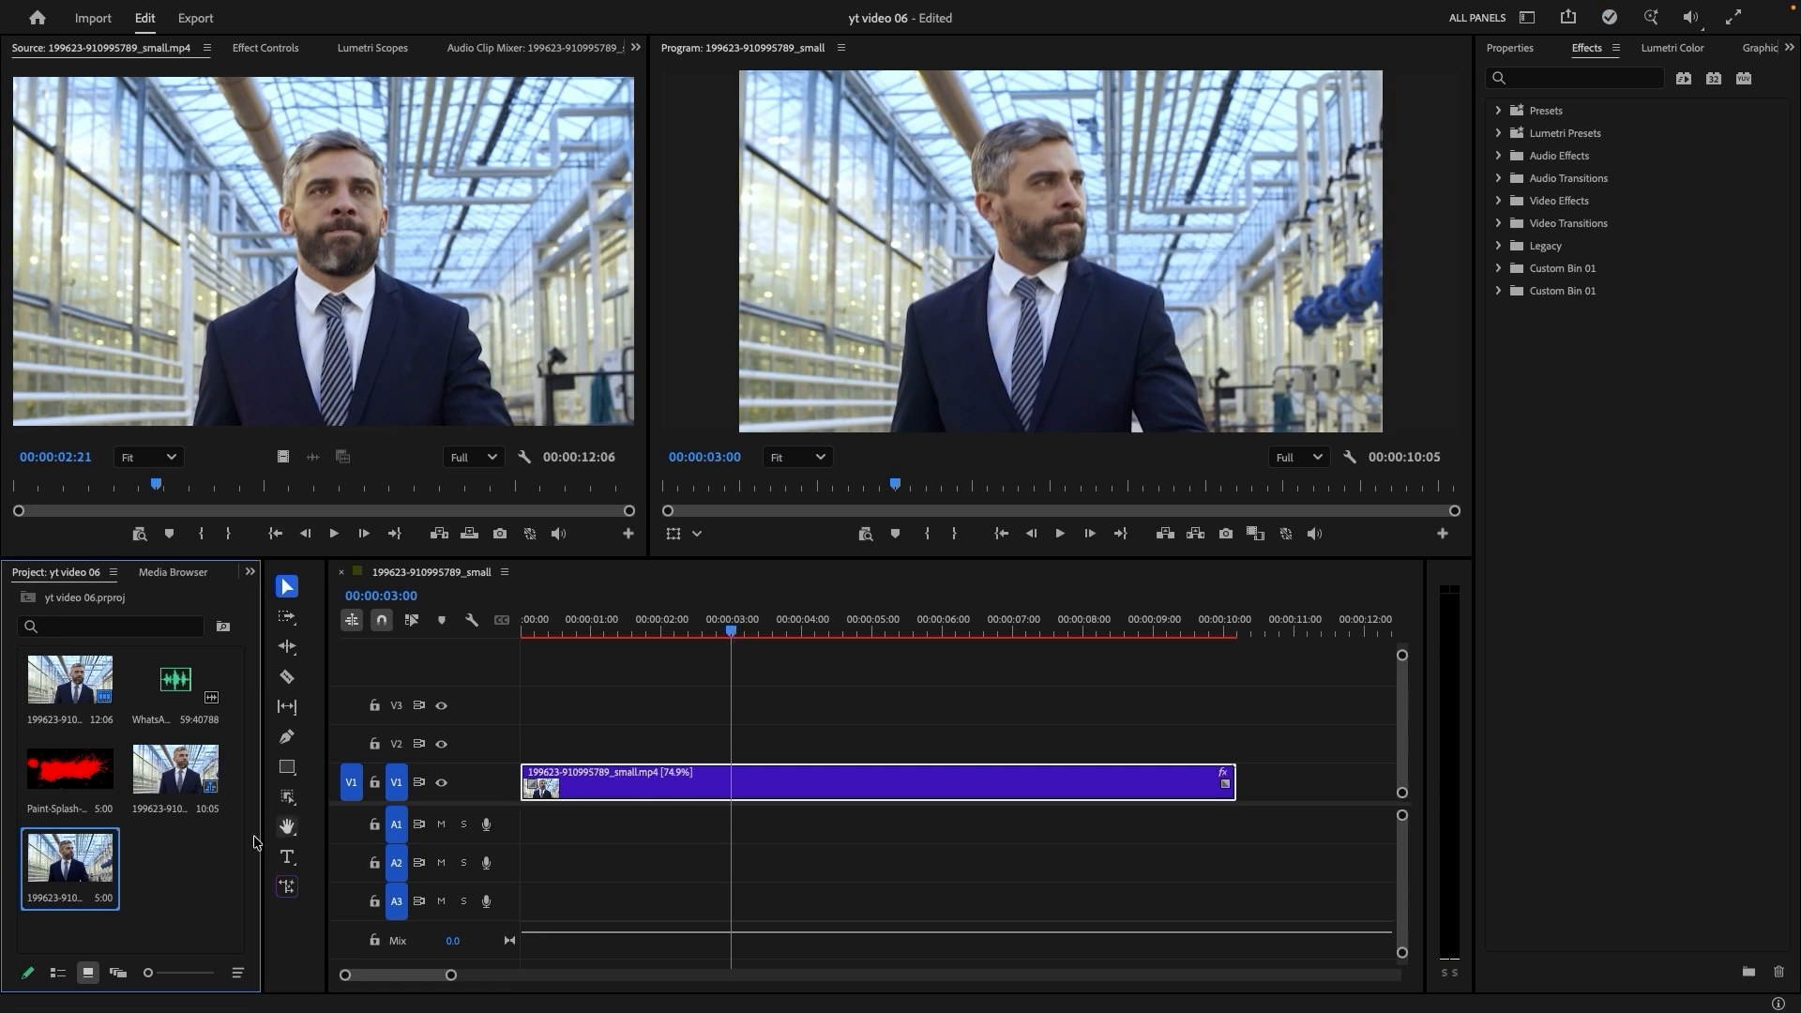
drag(75, 870, 831, 755)
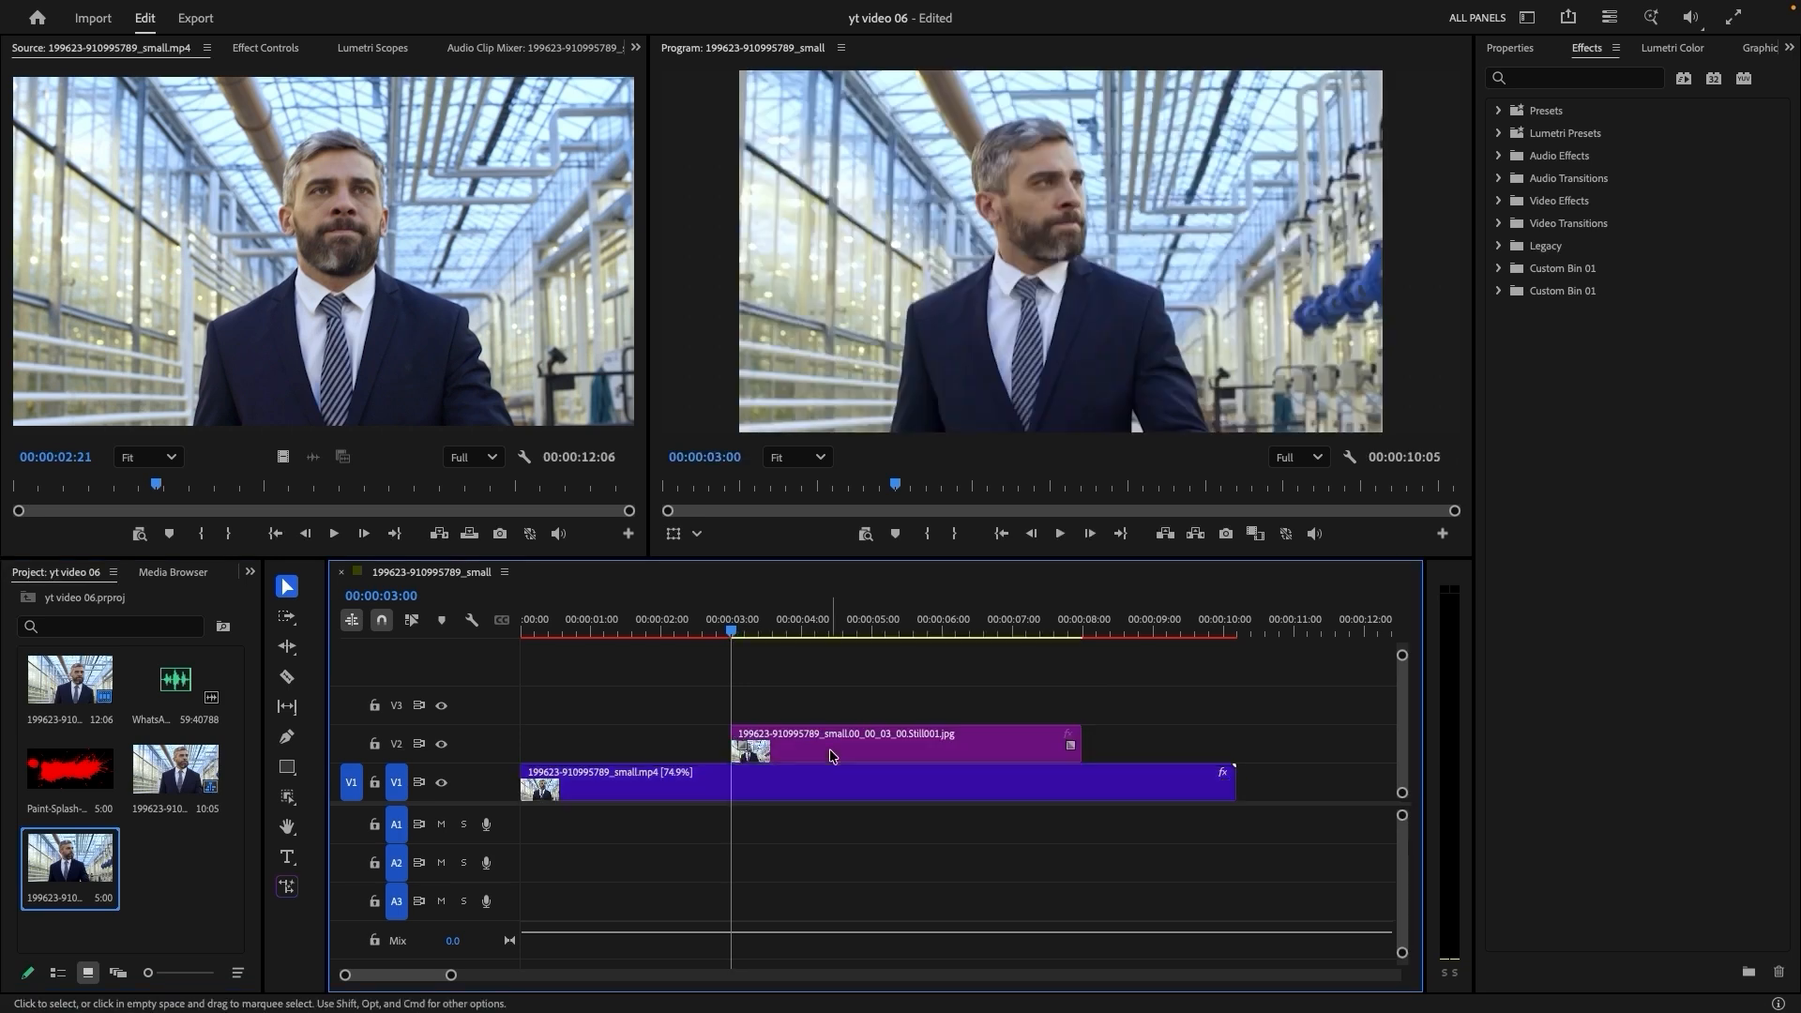
Play the sequence from the start into the still, and return the playhead to 00:00:03:00
key(Home)
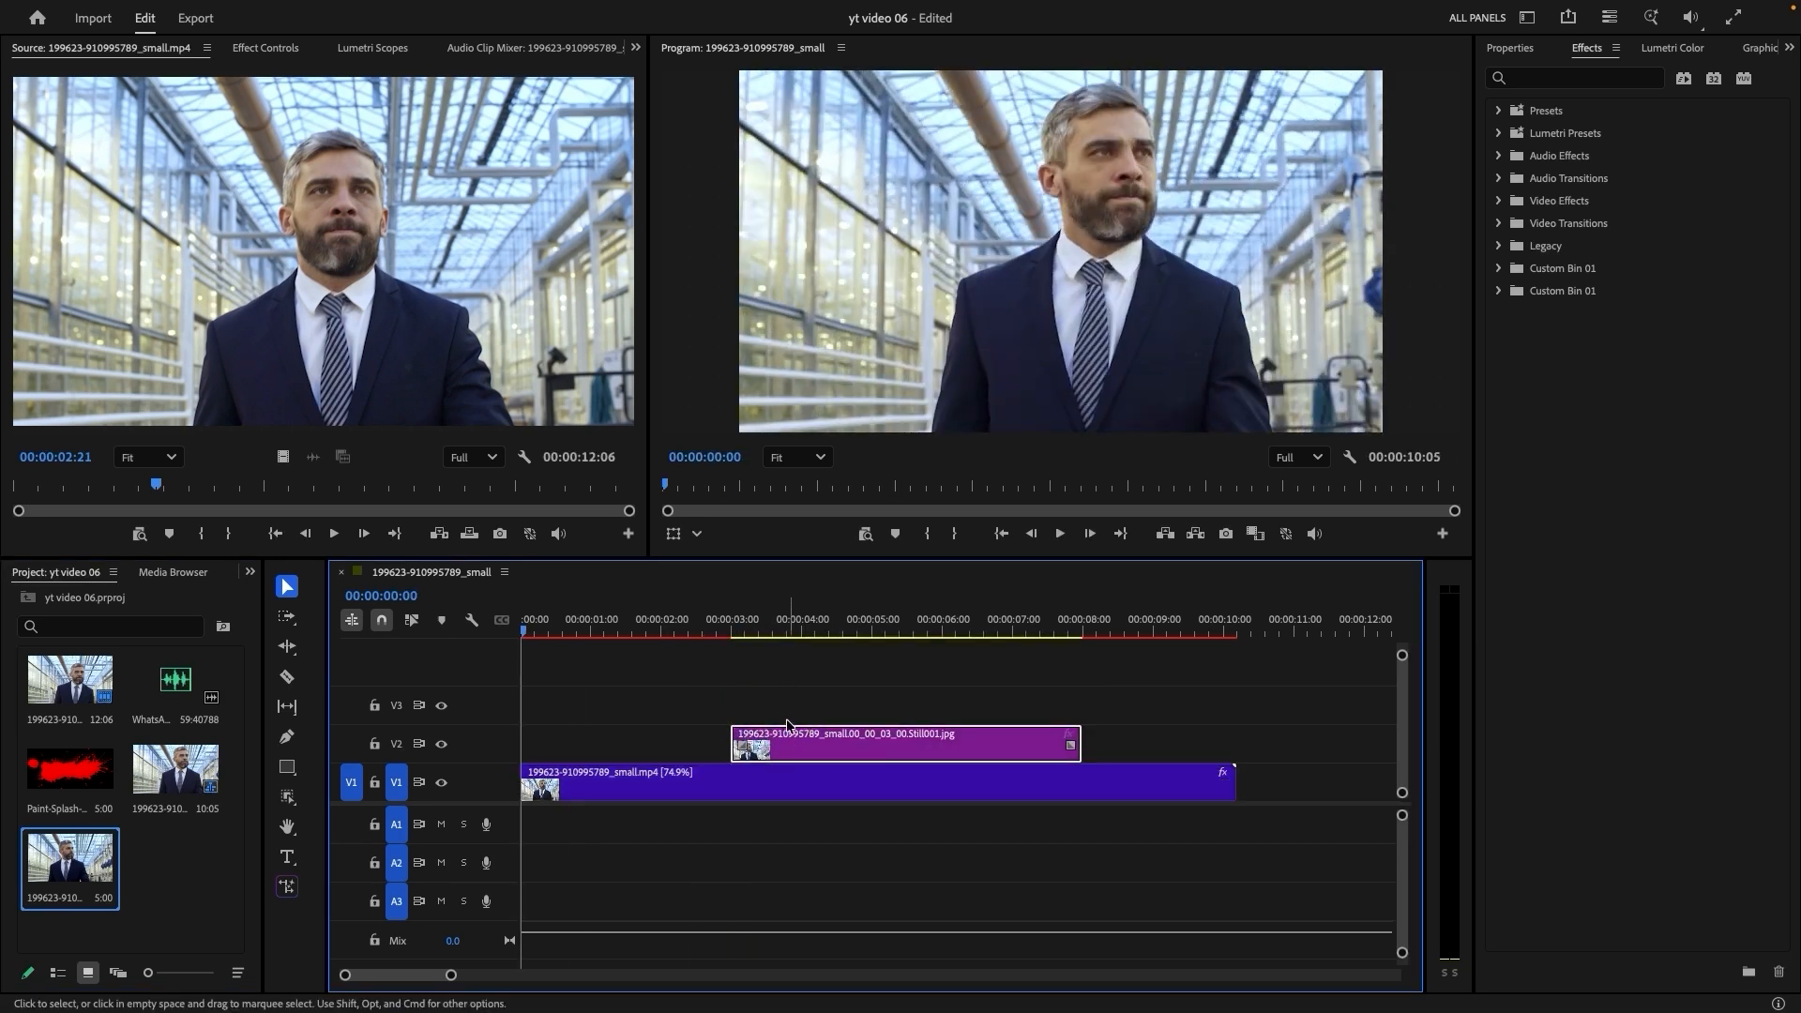
key(space)
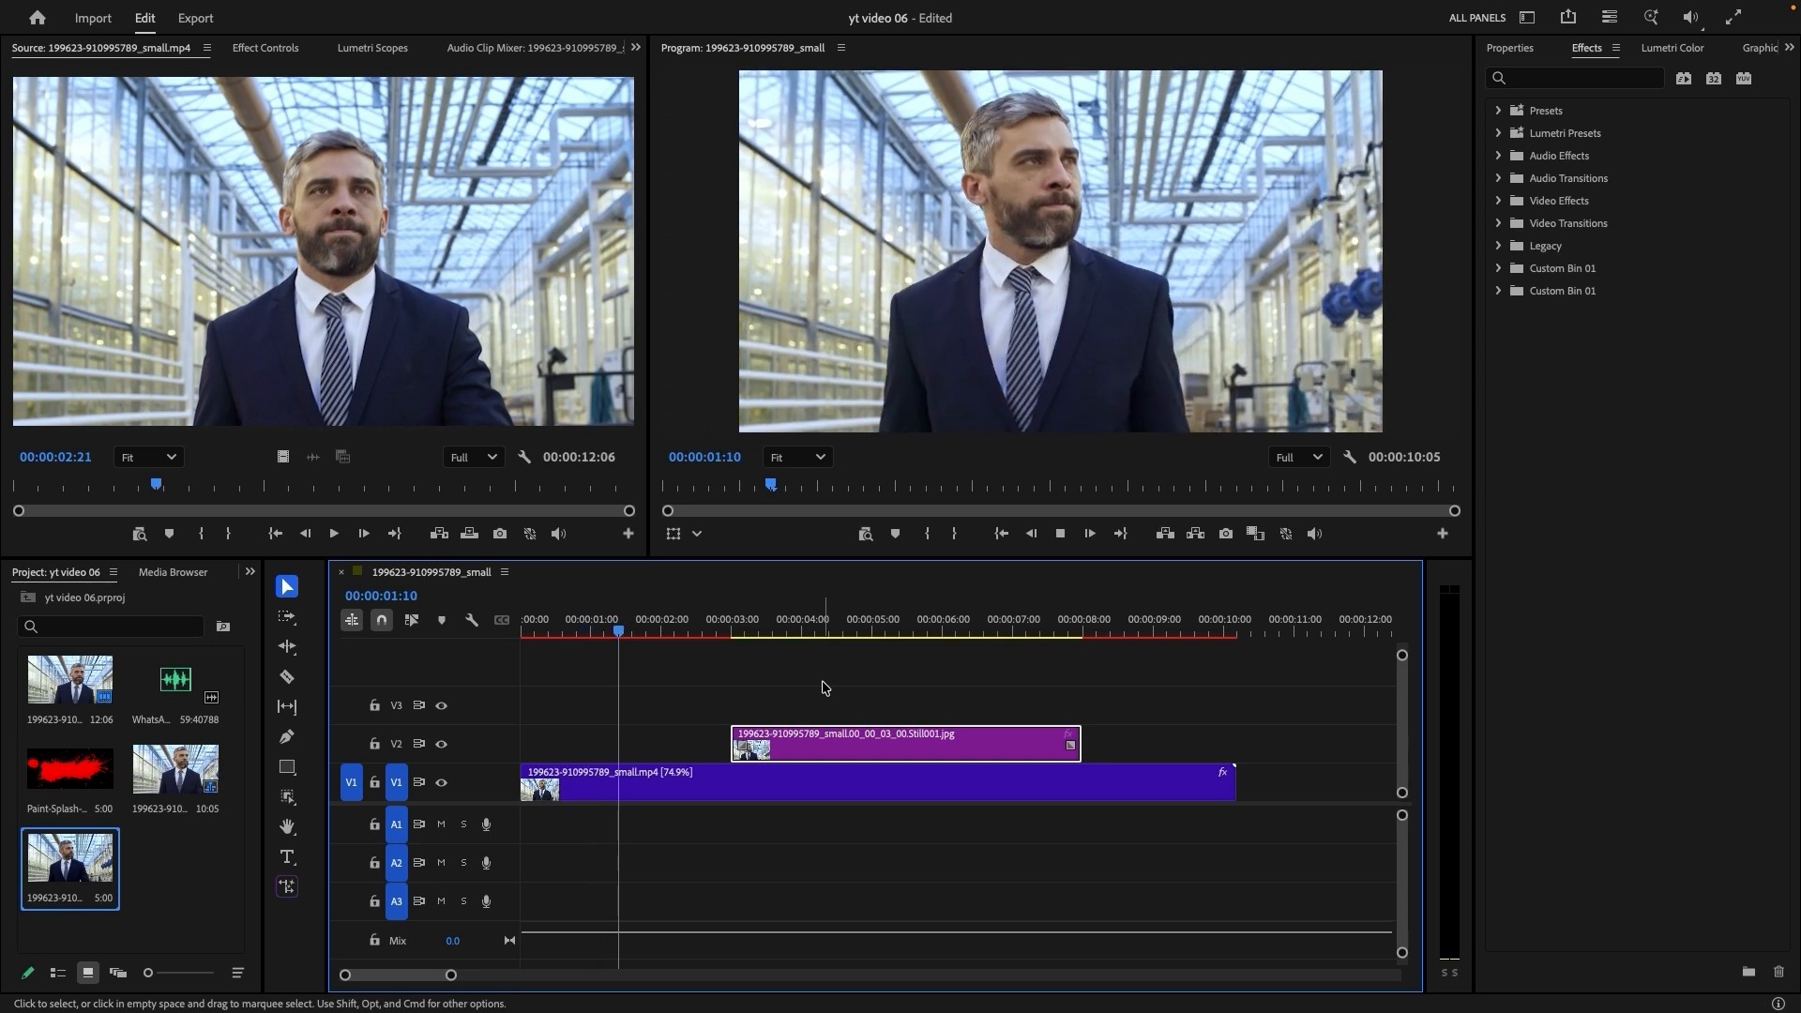
key(space)
drag(739, 634, 734, 638)
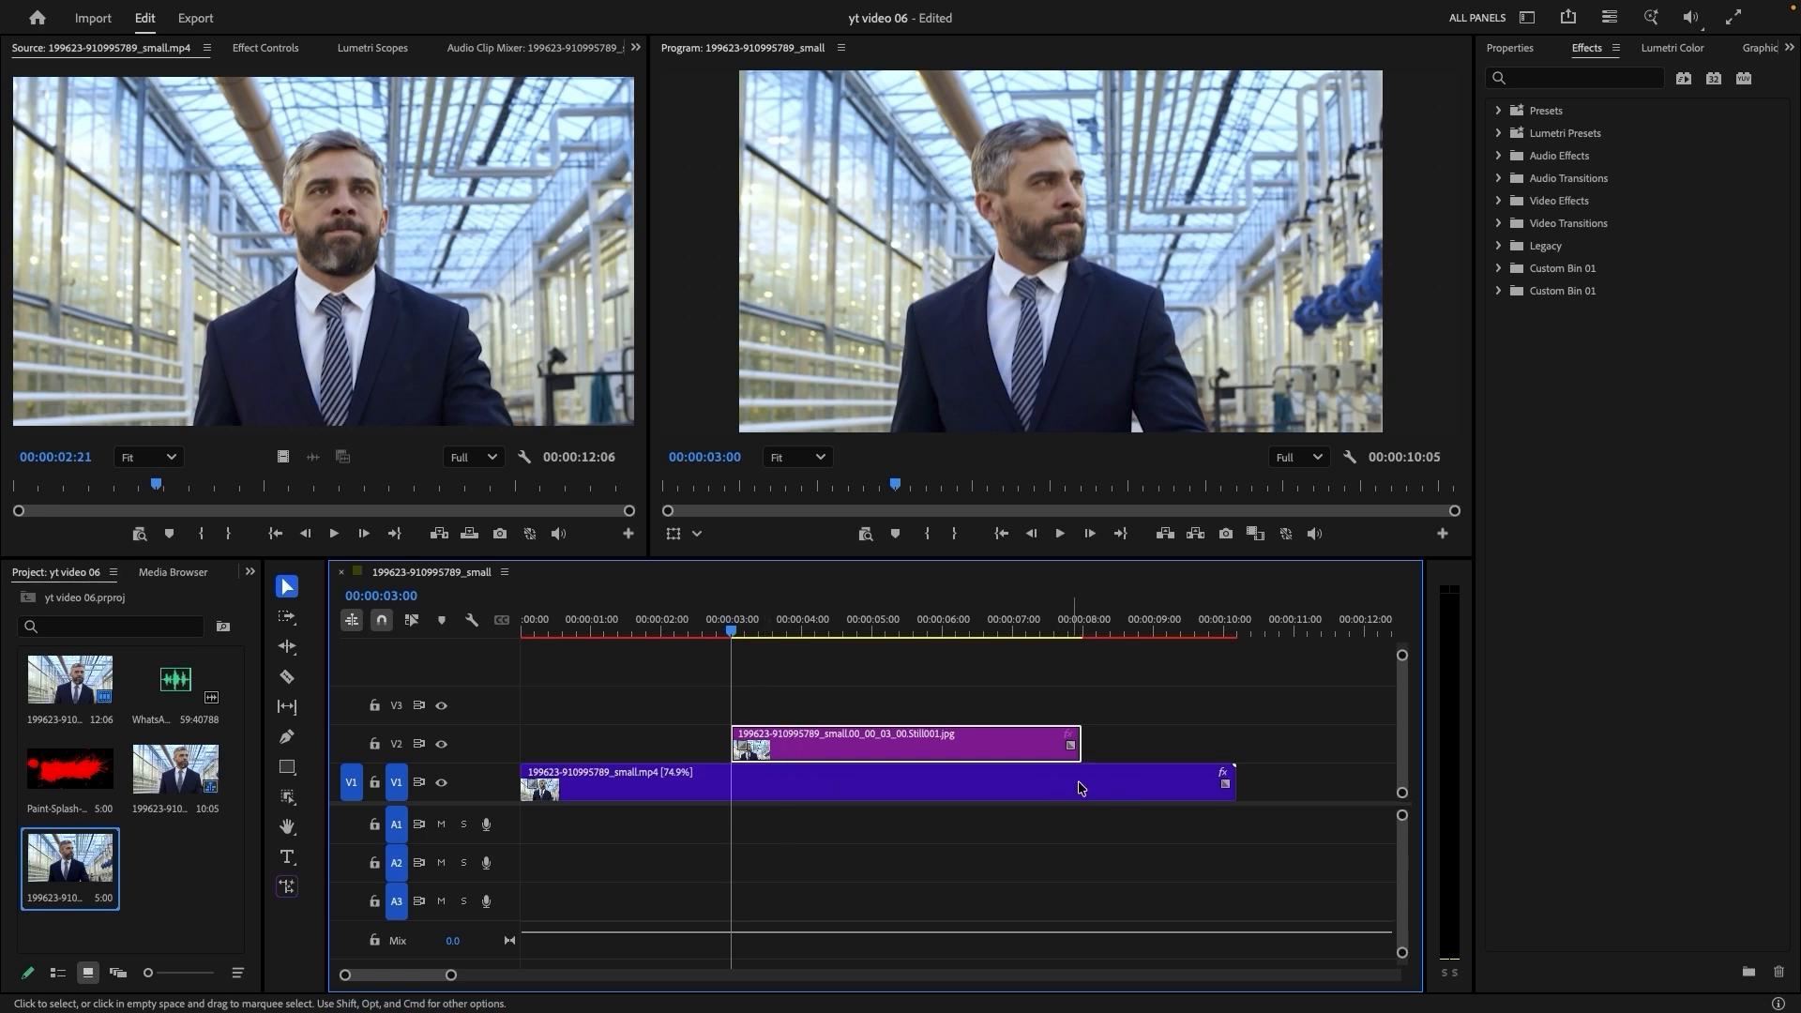
Trim the V1 video to end with the still at 00:00:08:00, and duplicate the still onto V3
drag(1236, 782, 1082, 782)
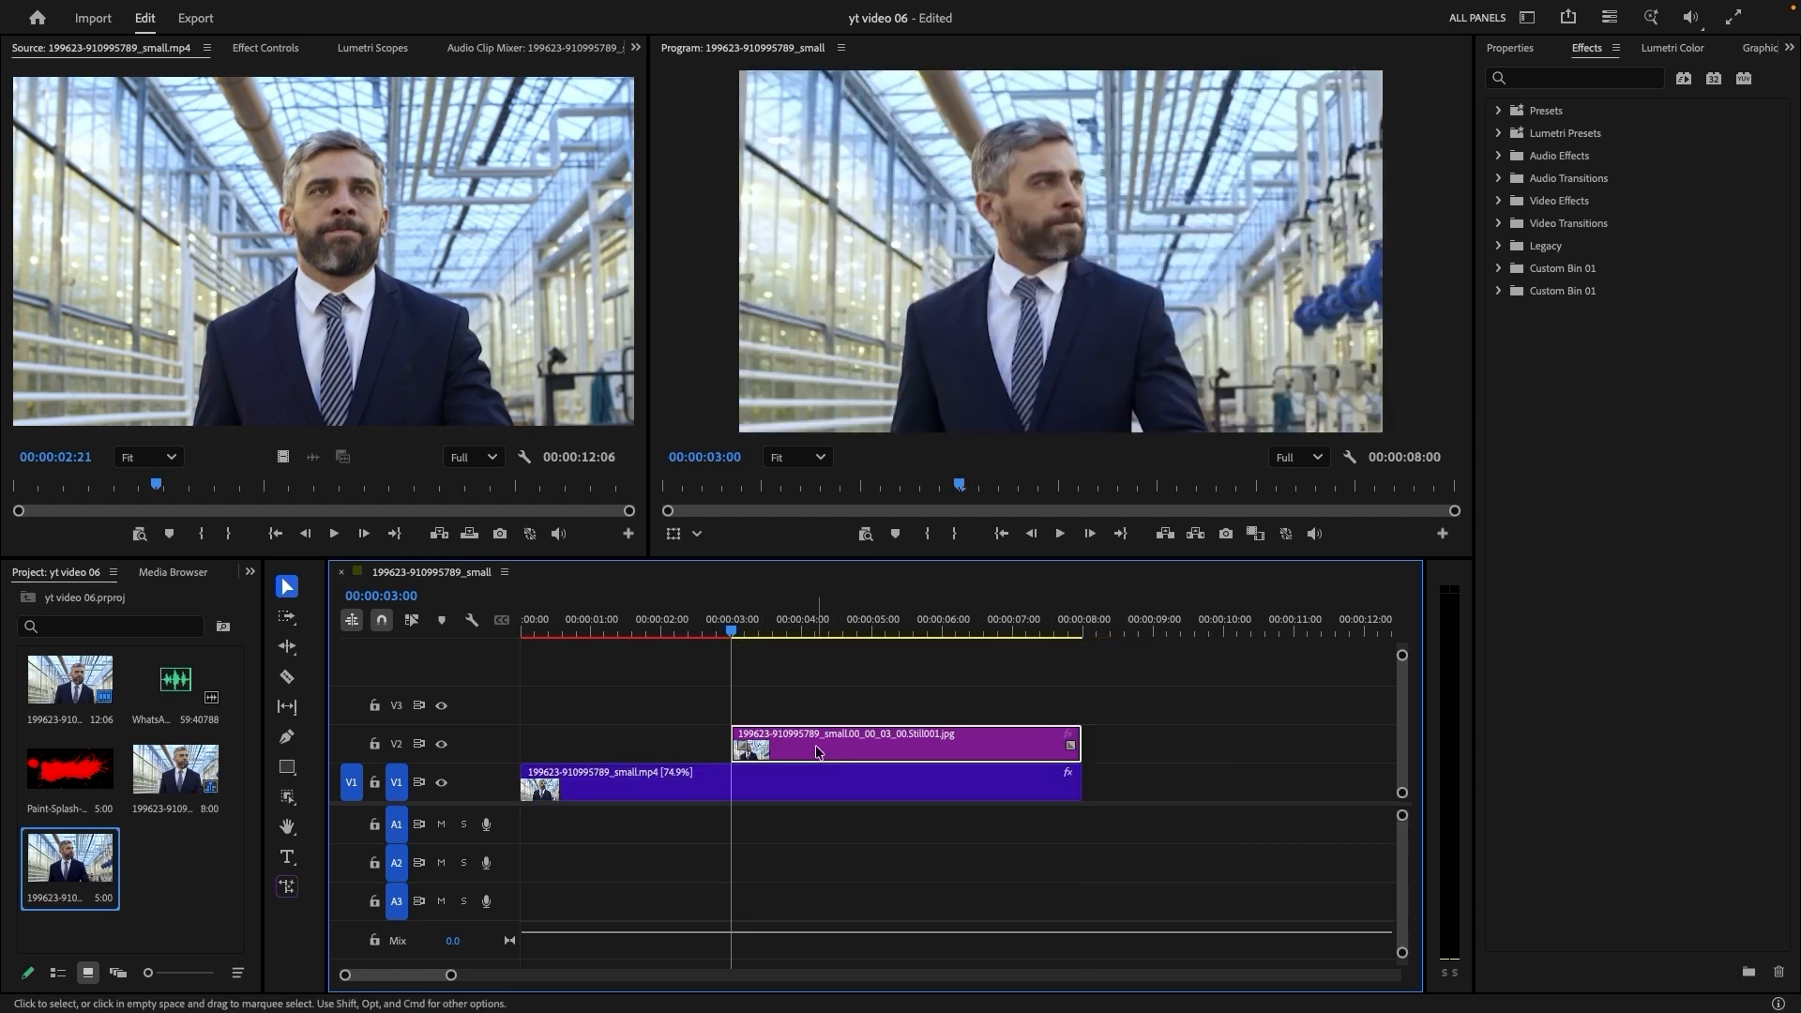
drag(838, 741, 844, 723)
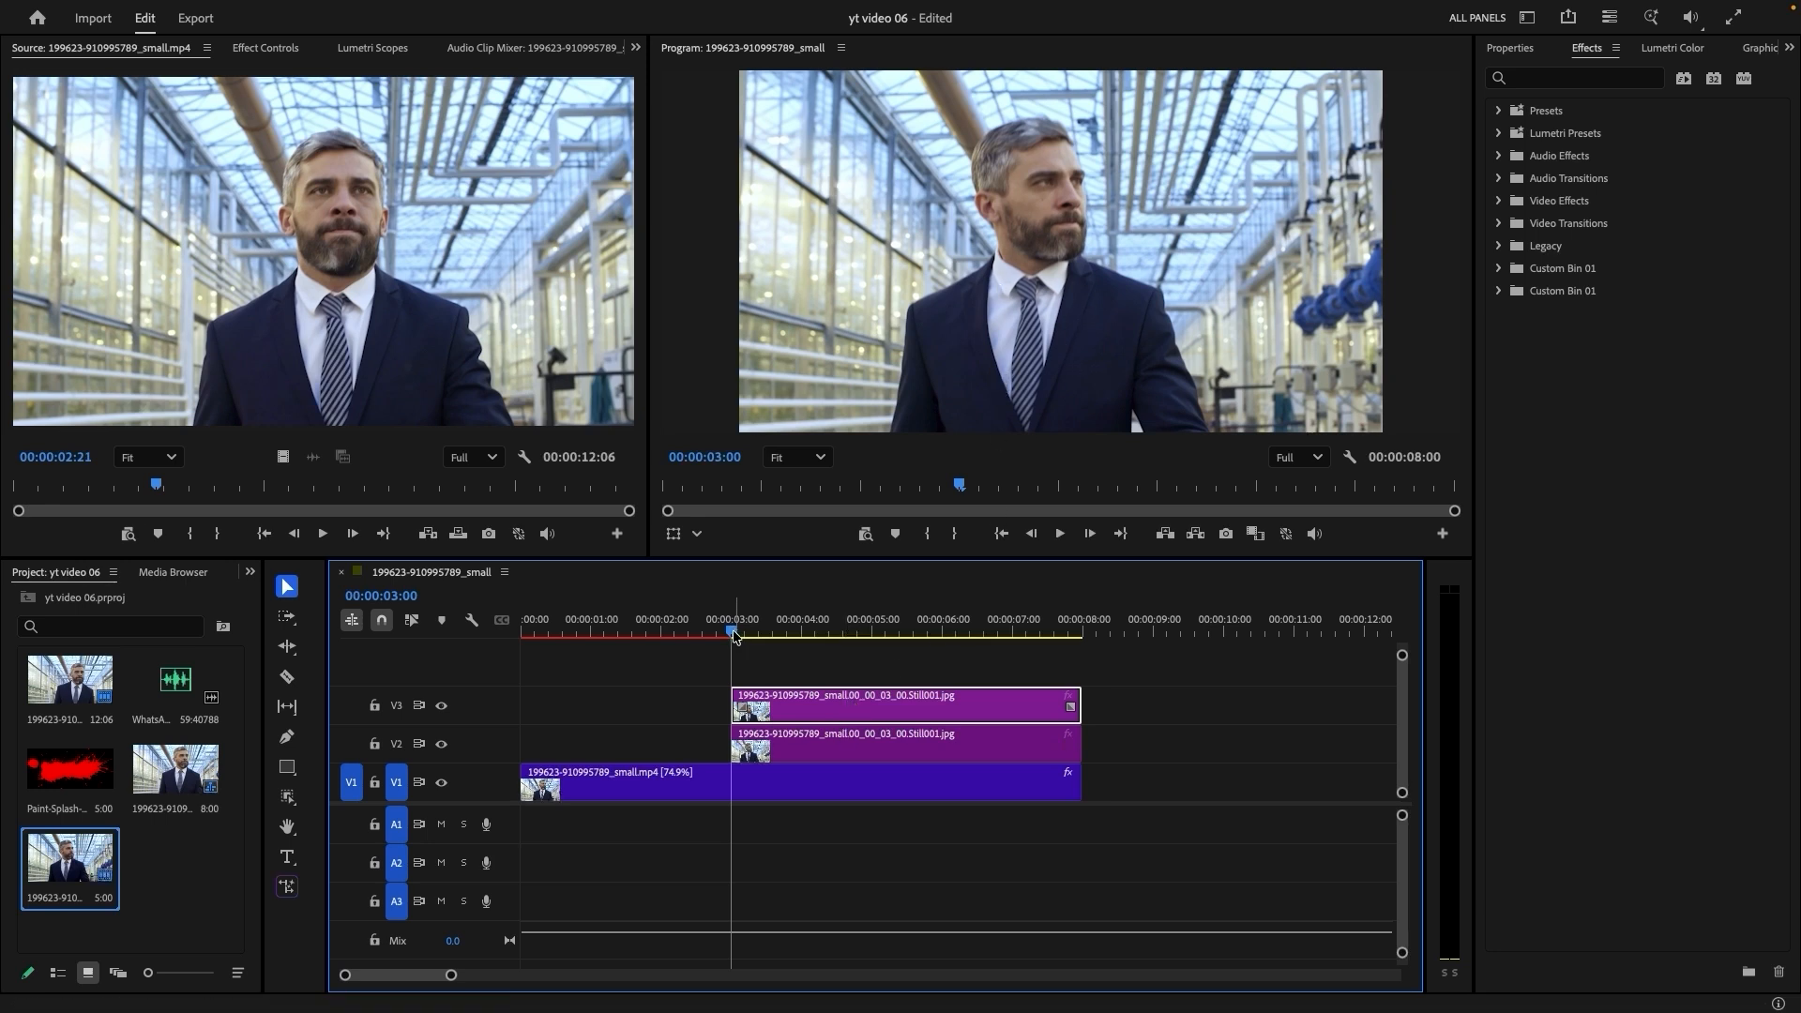
Create an object mask around the man in the V3 still
click(285, 799)
click(288, 797)
click(1018, 323)
click(1048, 210)
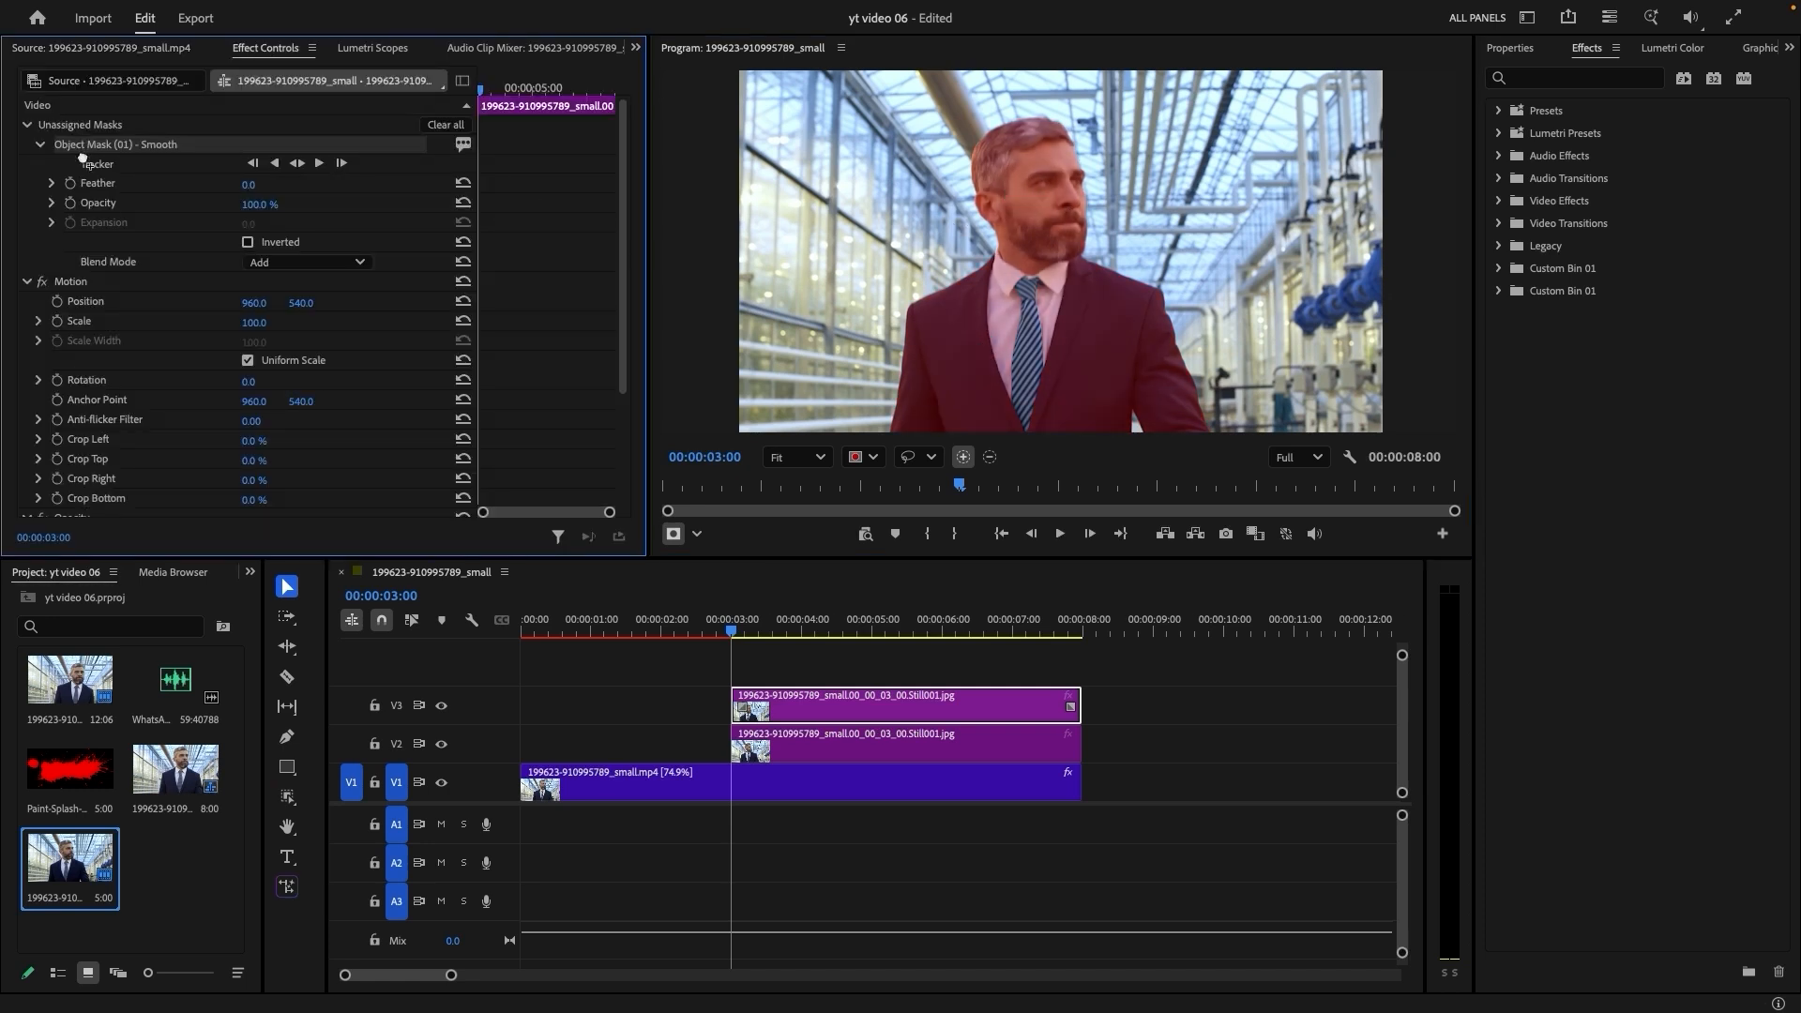
Assign the man's object mask to the V3 still's Opacity effect and check the resulting cutout
scroll(80, 492, down, 4)
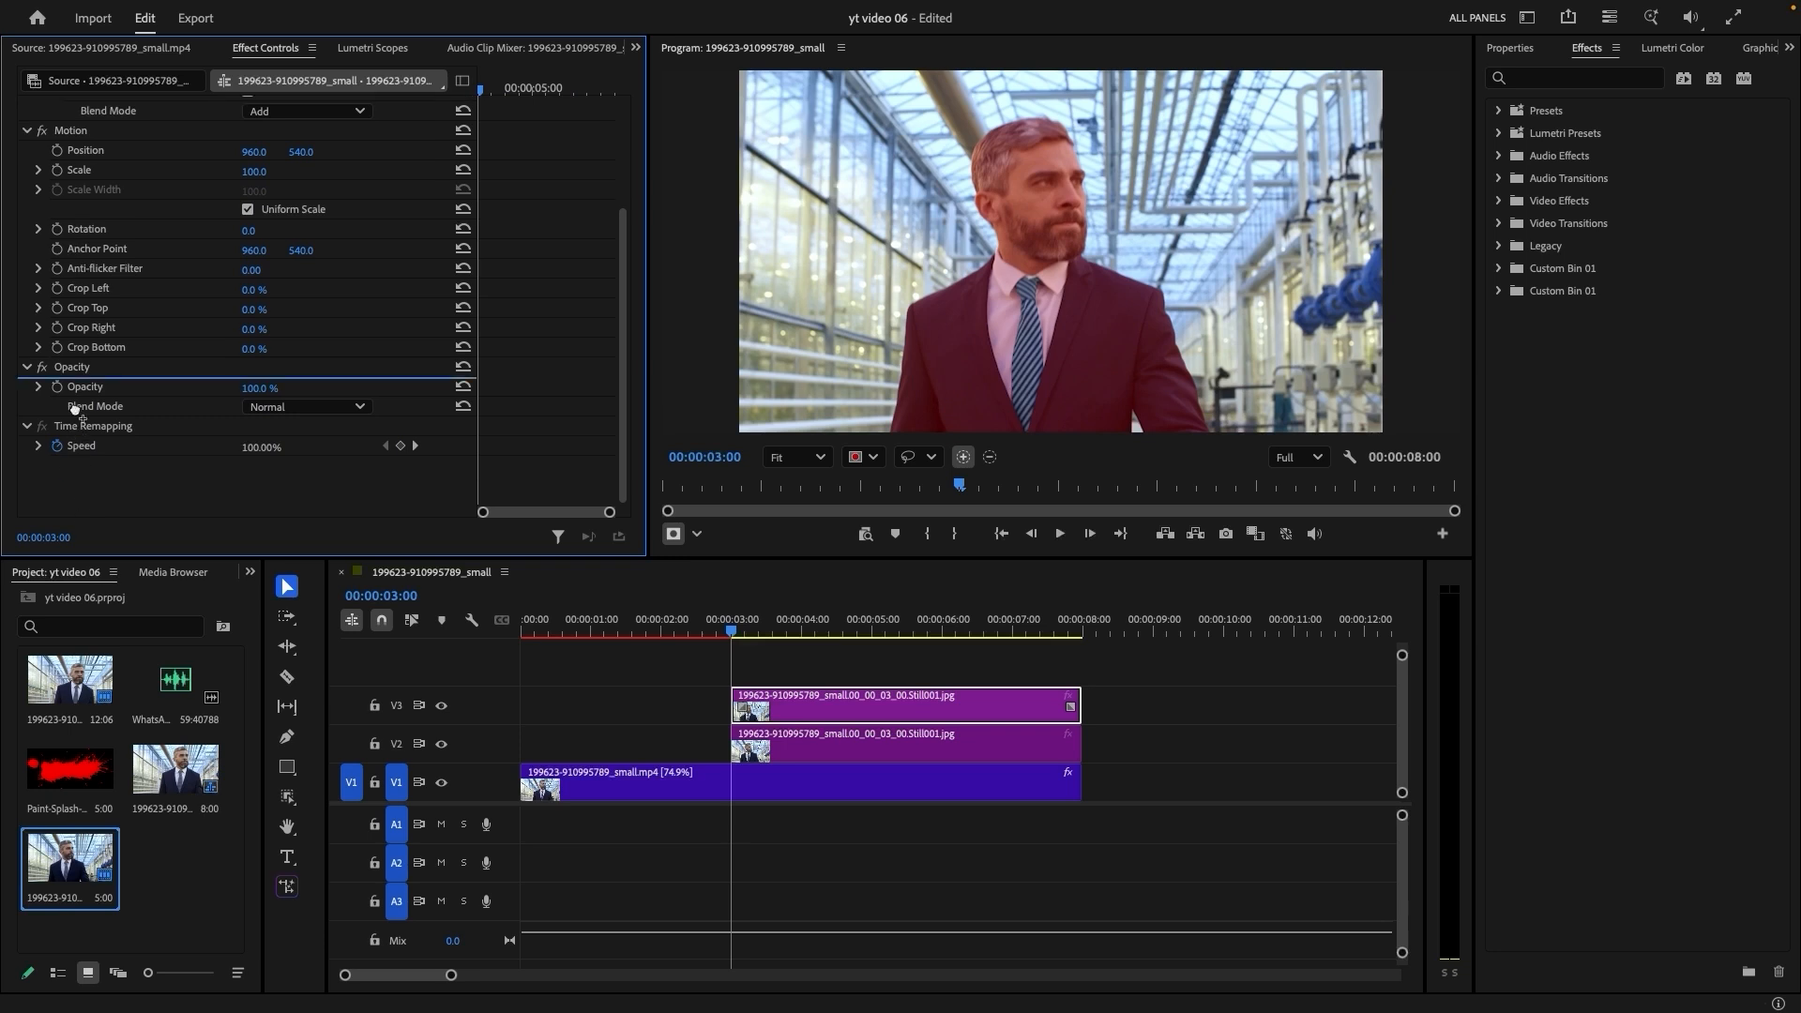
click(81, 368)
drag(82, 368, 83, 367)
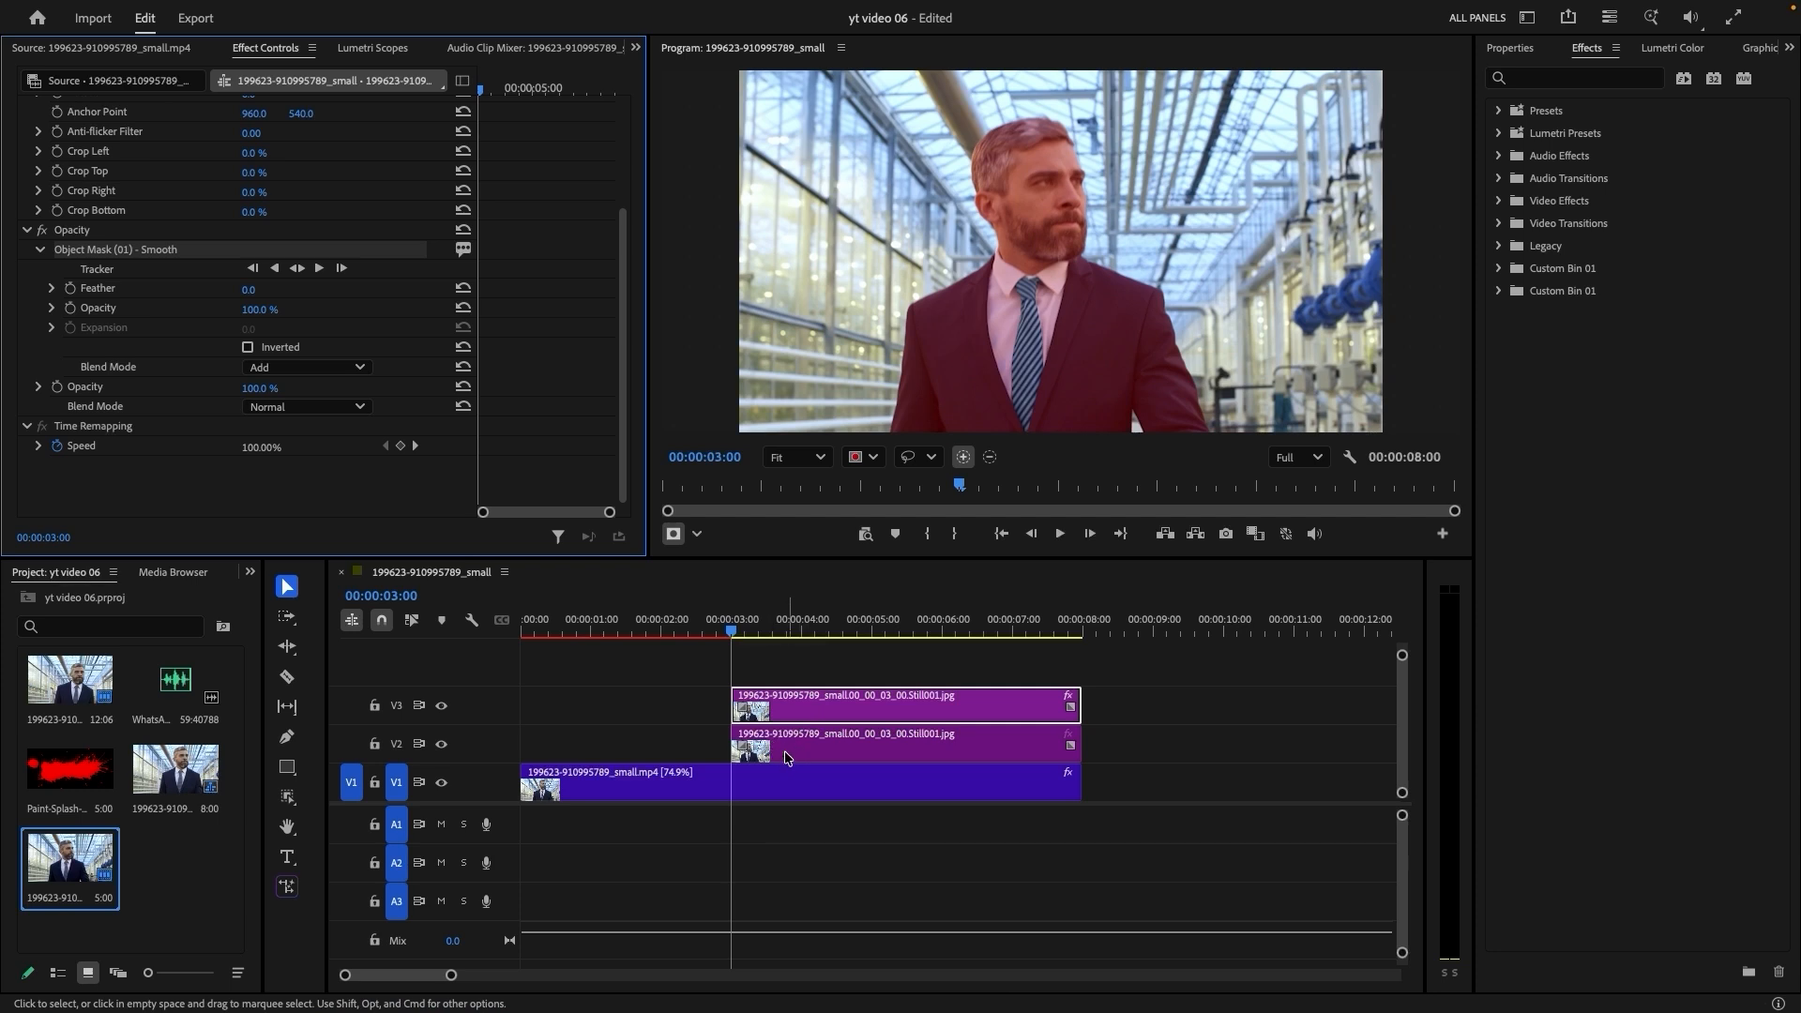
click(441, 747)
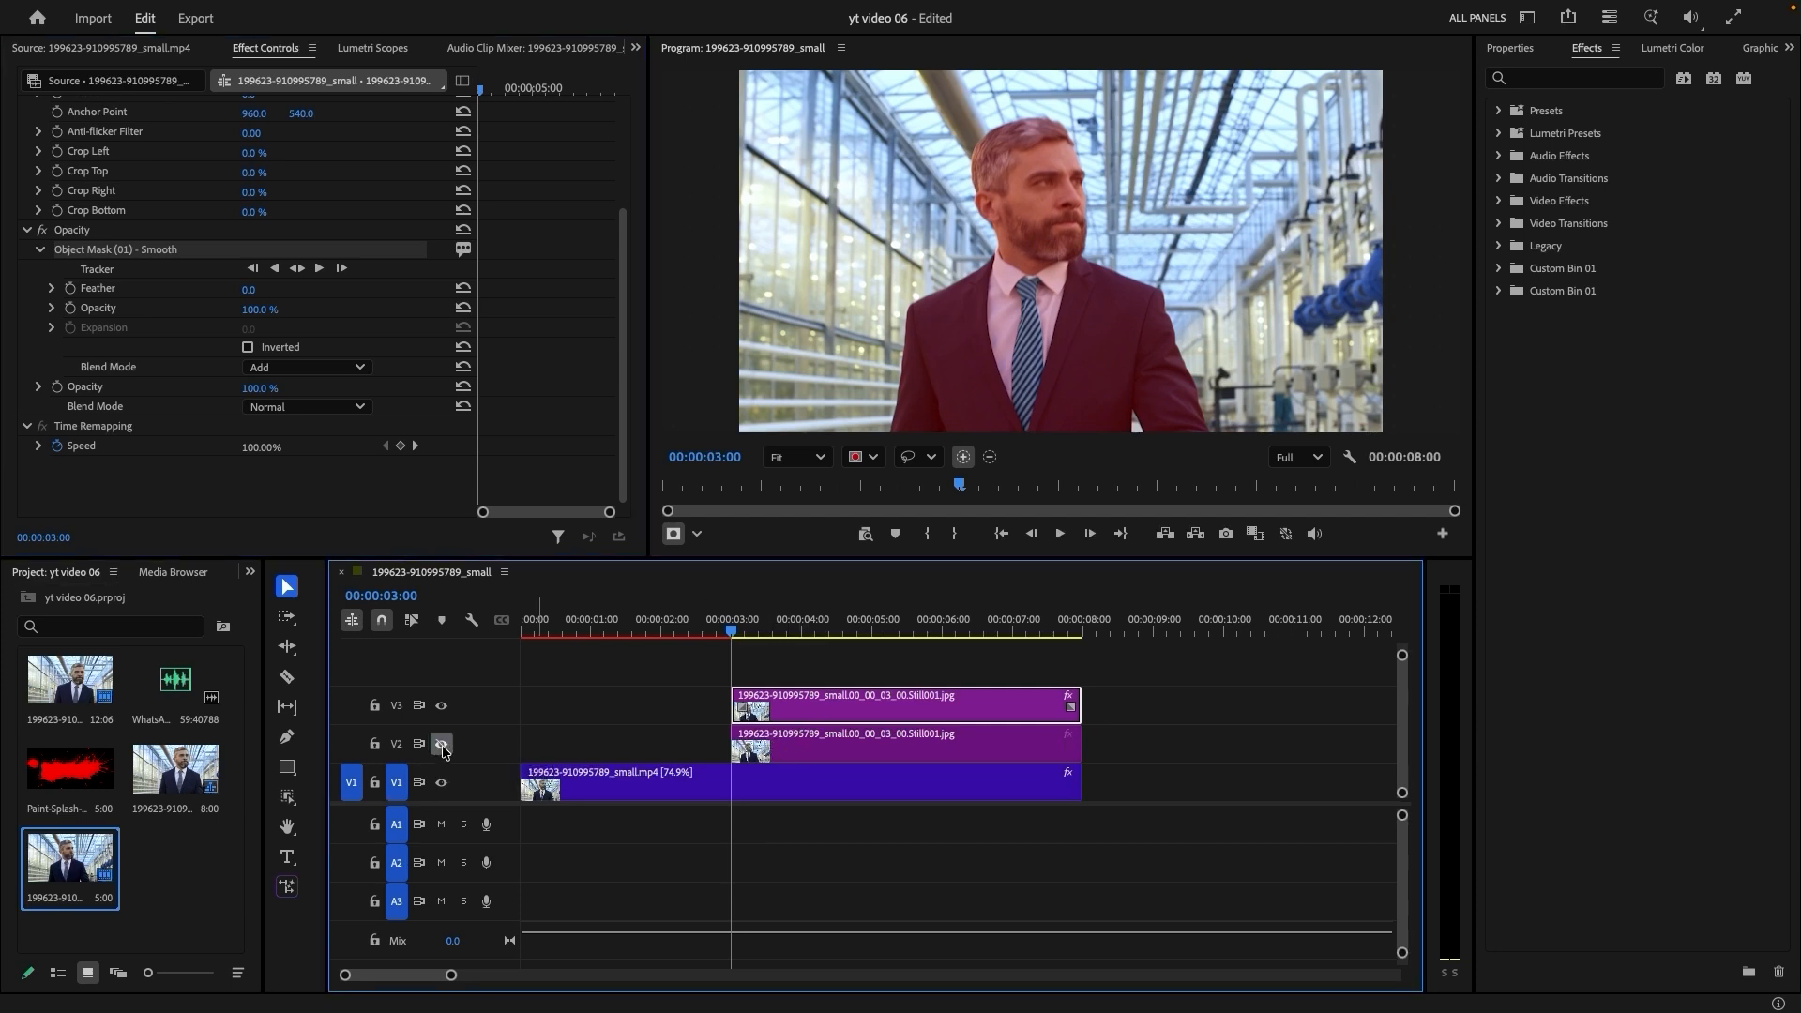
drag(754, 623, 848, 638)
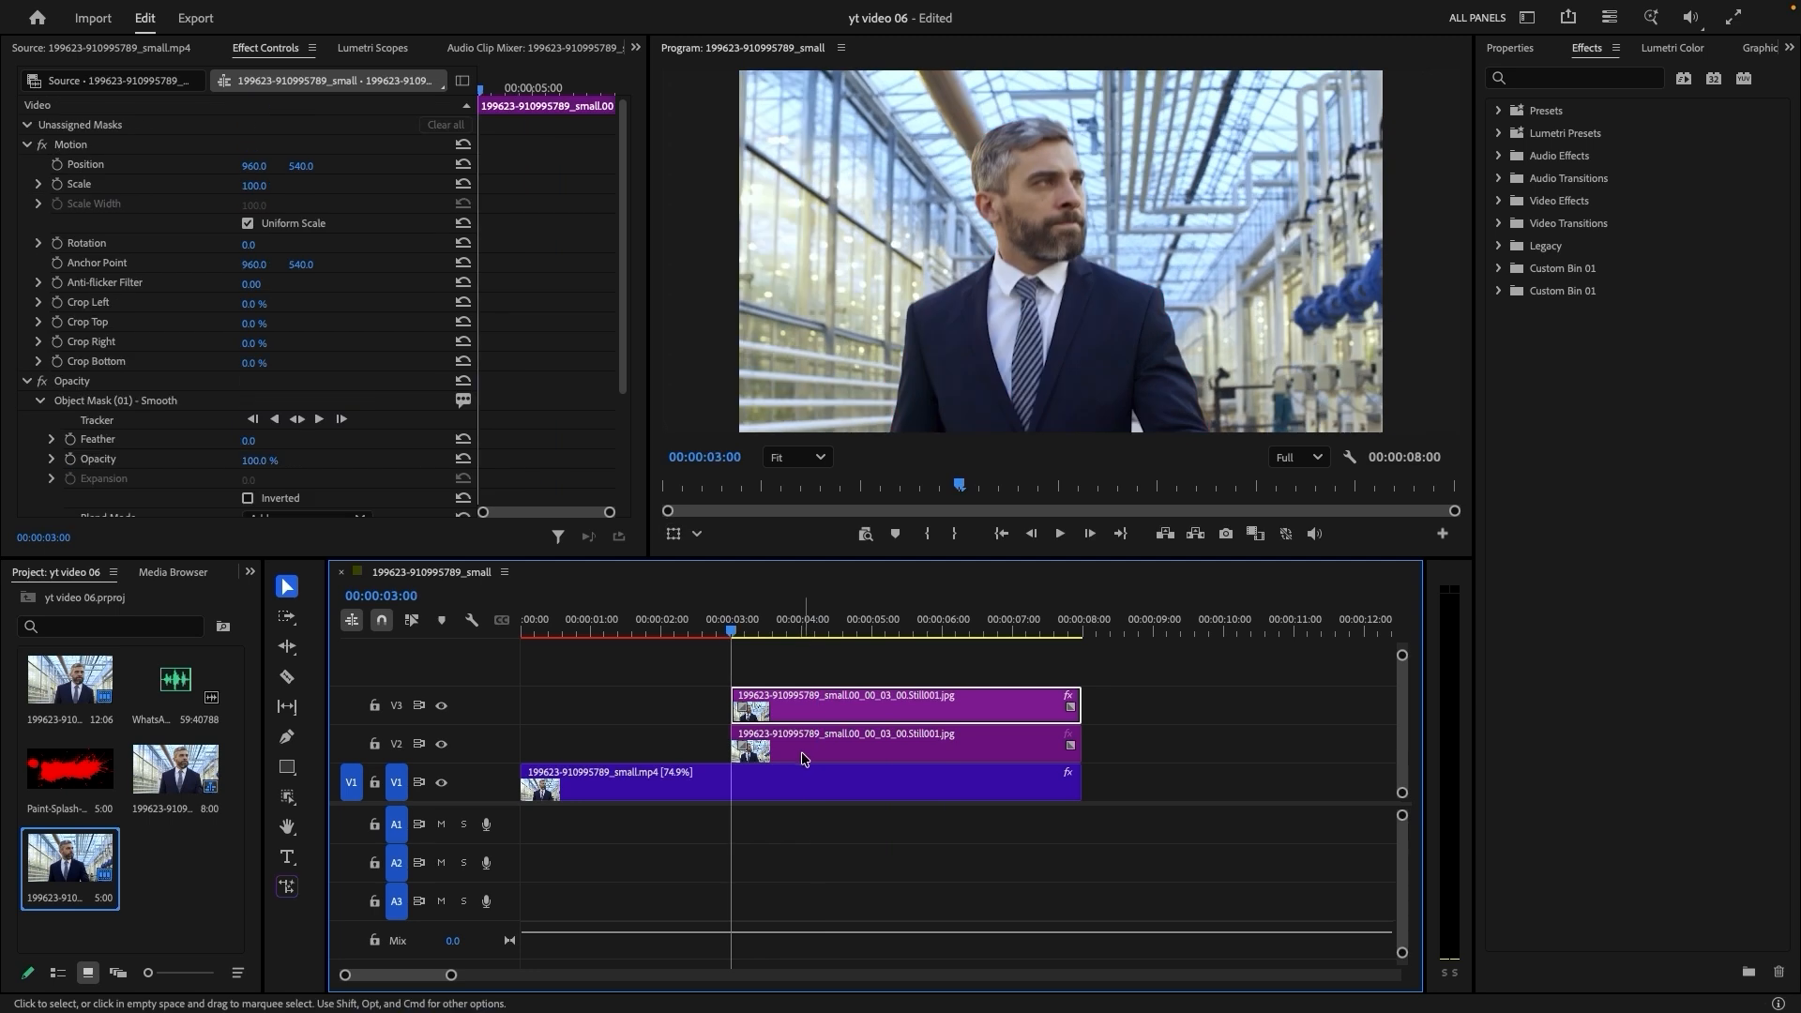
Remove the V1 video after 00:00:03:00 and move both stills down one track to V1 and V2
key(c)
click(742, 795)
key(v)
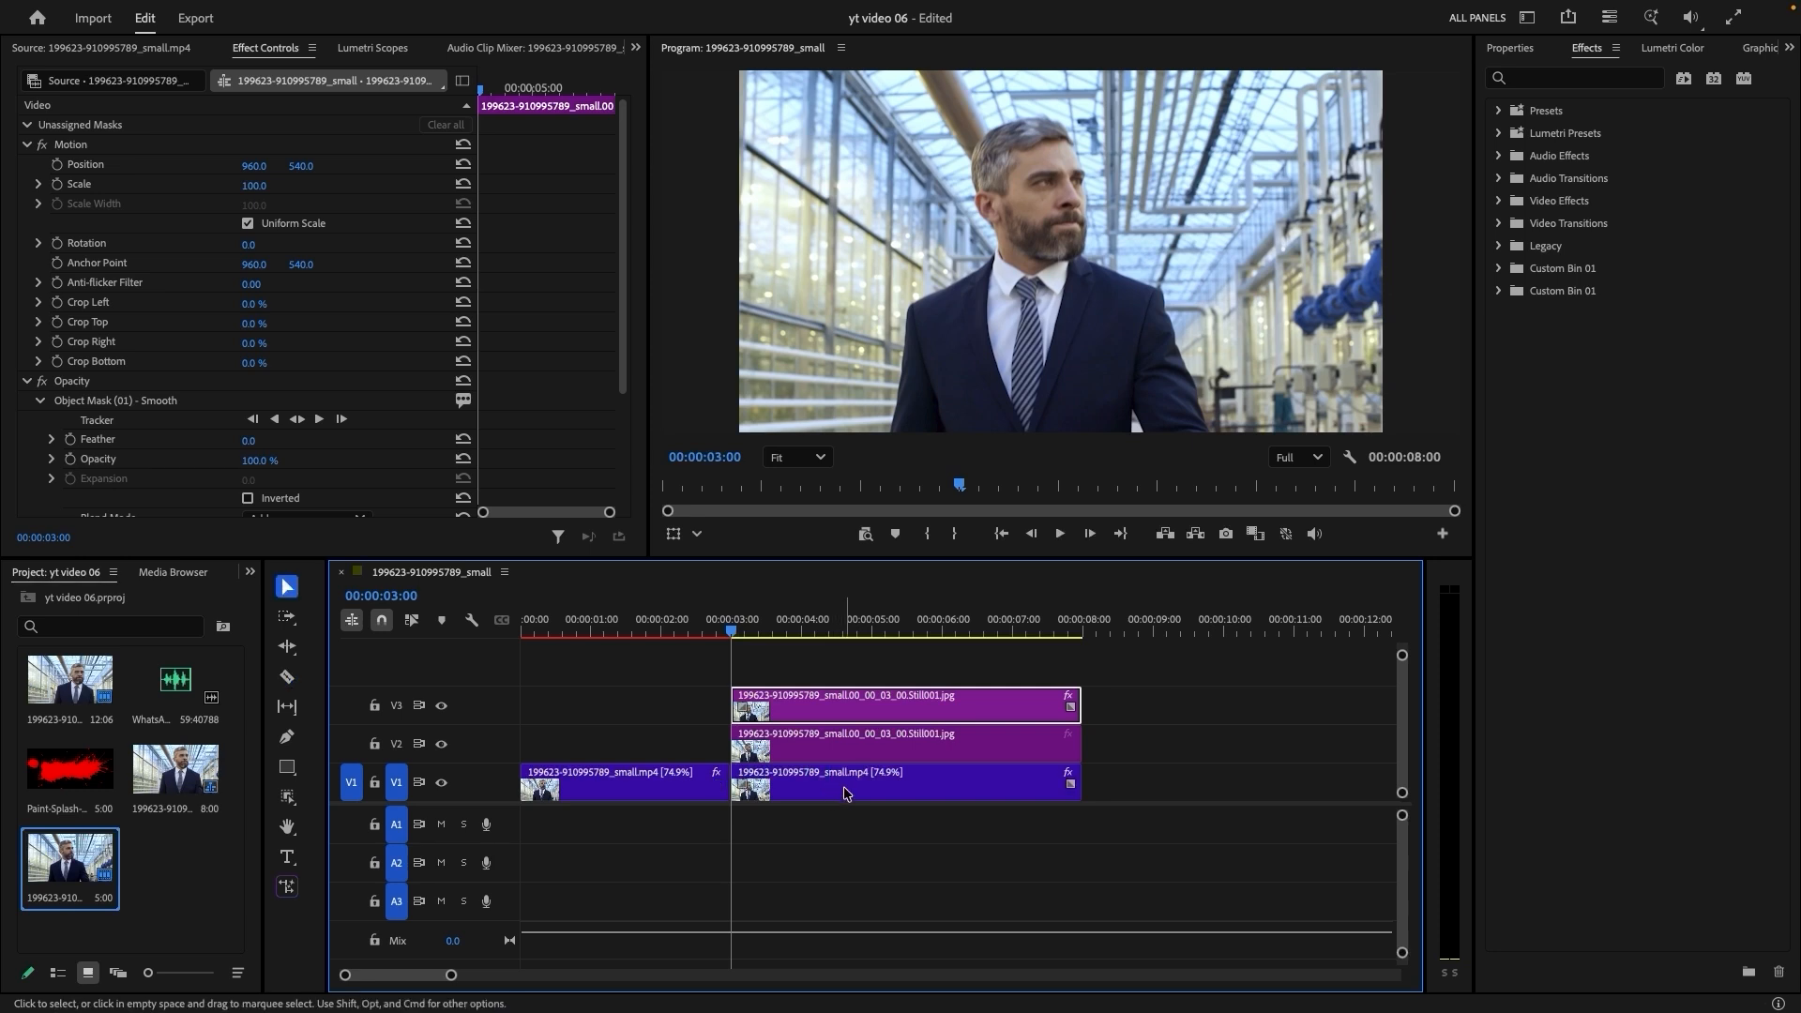
click(844, 794)
key(Delete)
drag(824, 647, 927, 780)
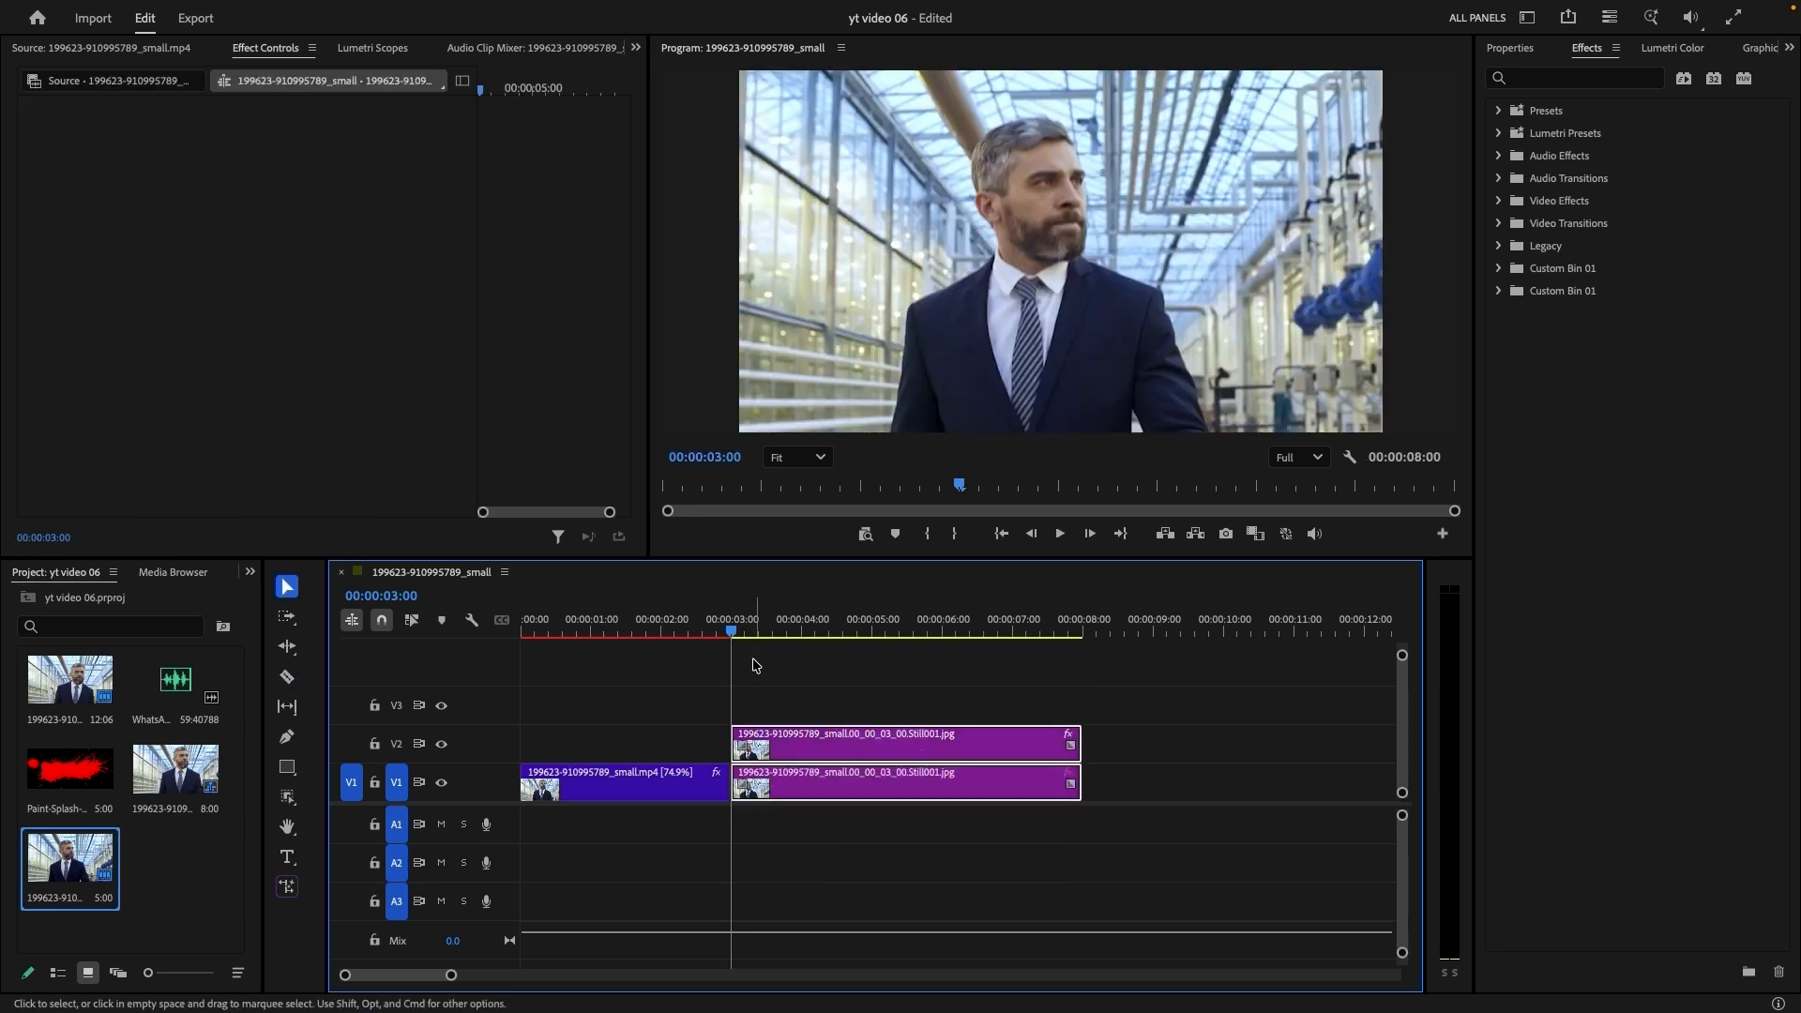
Find the Black & White video effect and apply it to the unmasked still on V1
click(795, 751)
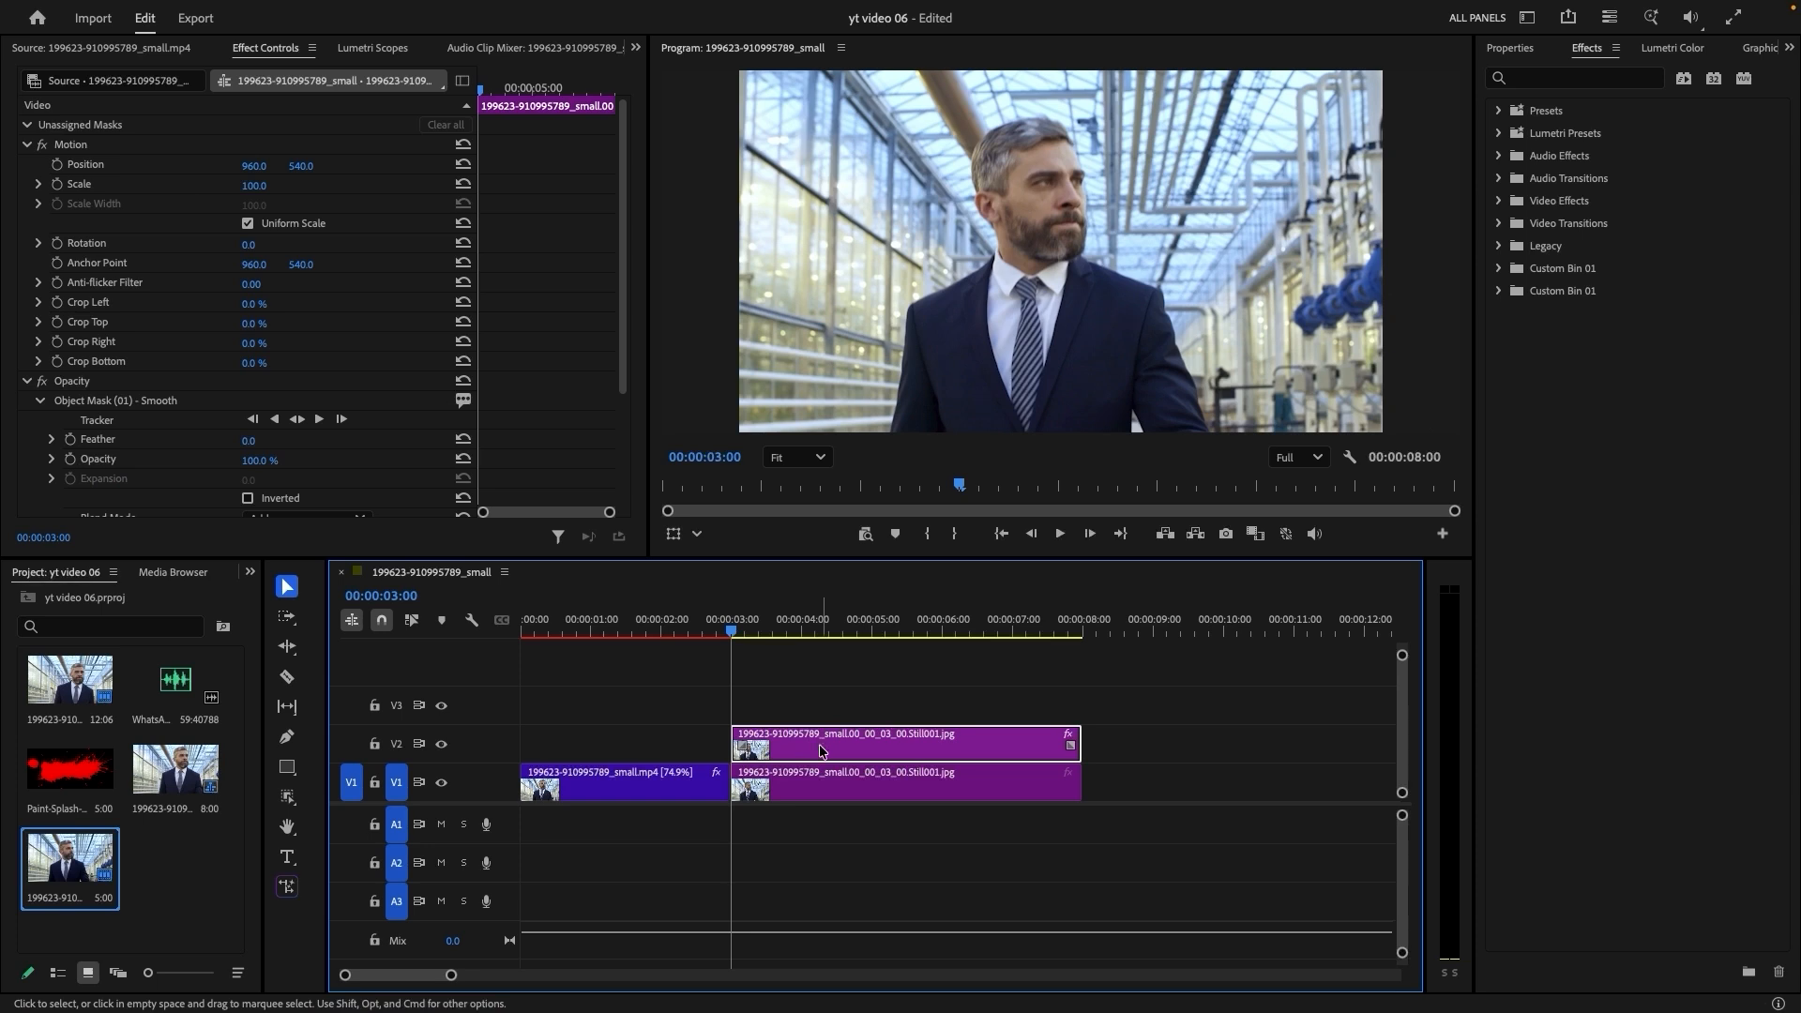
click(856, 795)
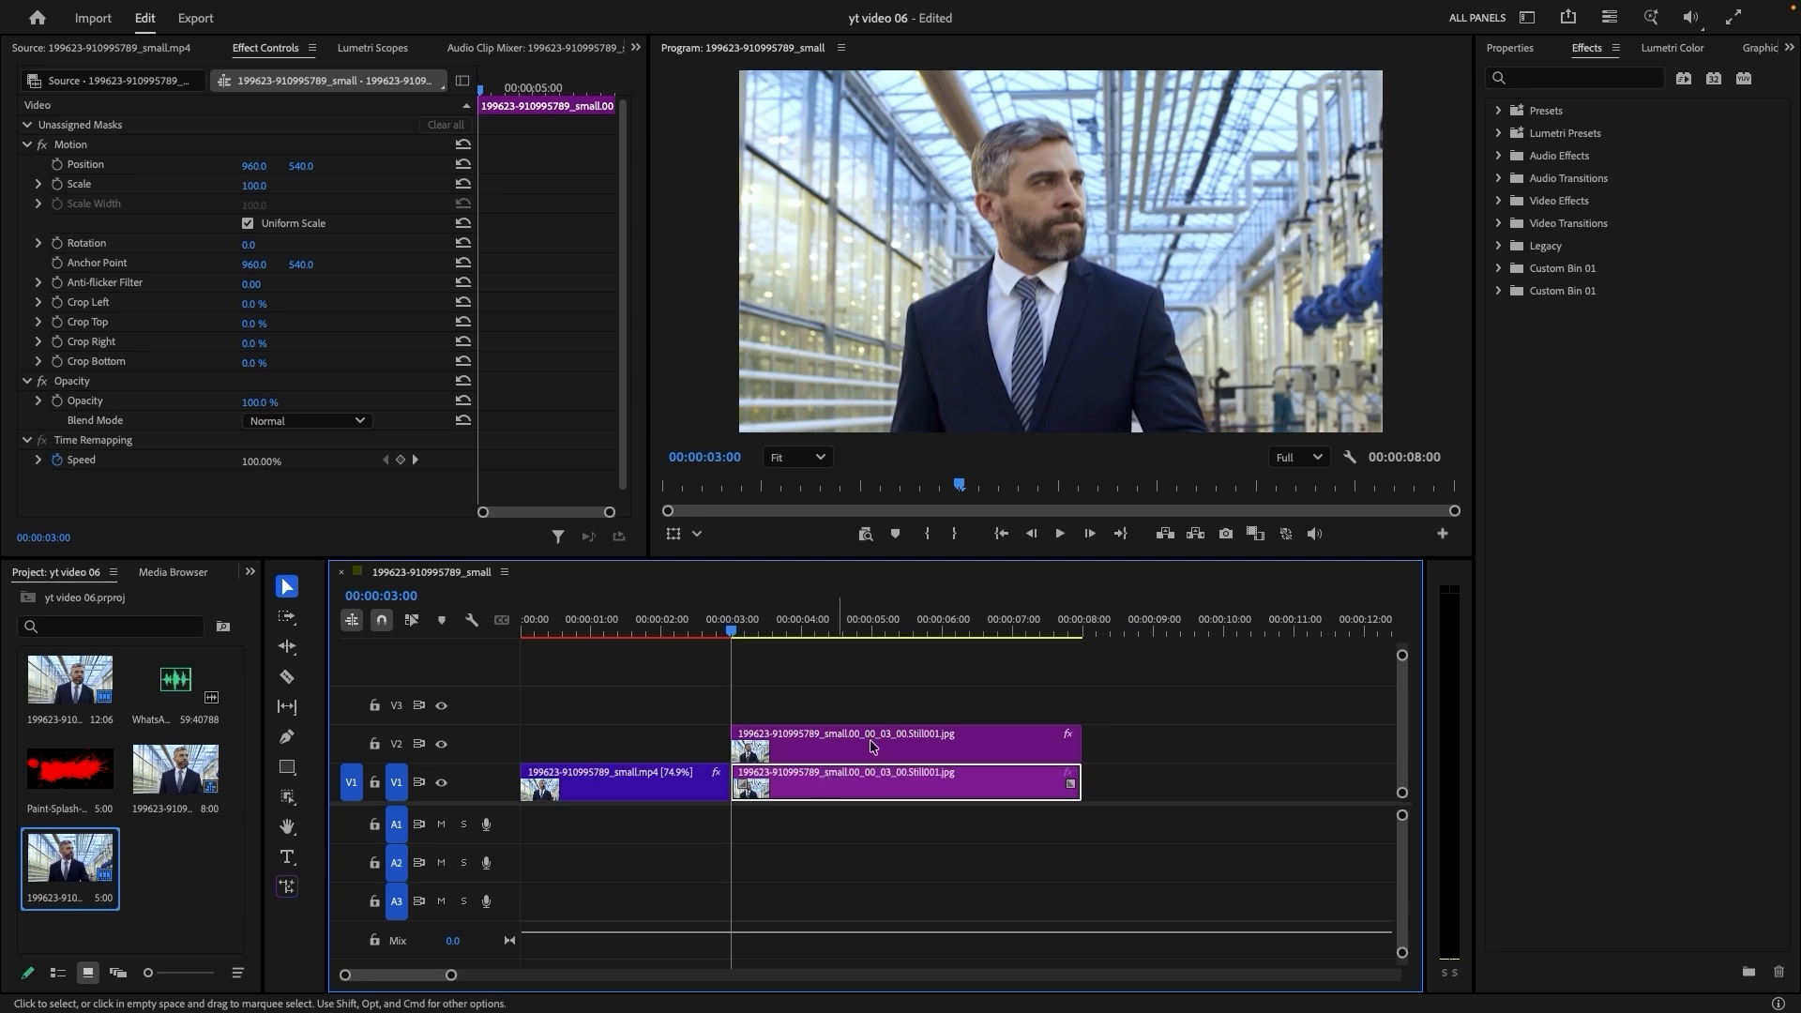
click(1554, 78)
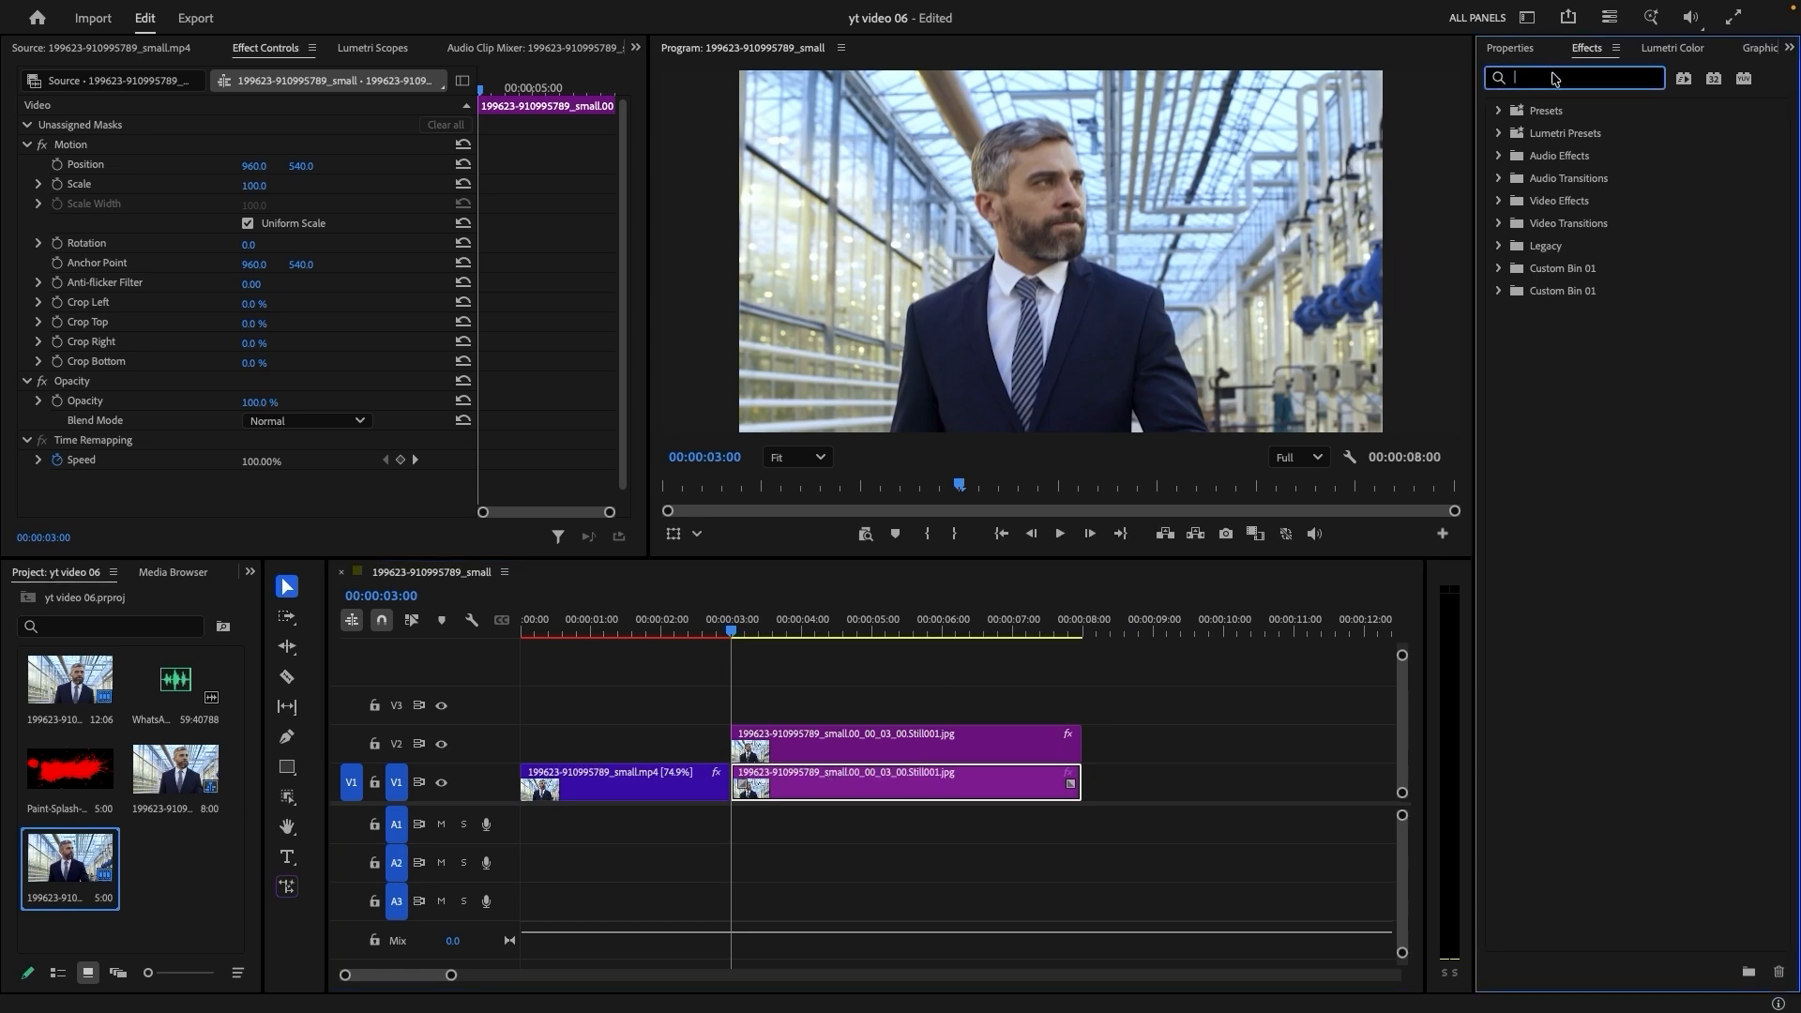
text(black &)
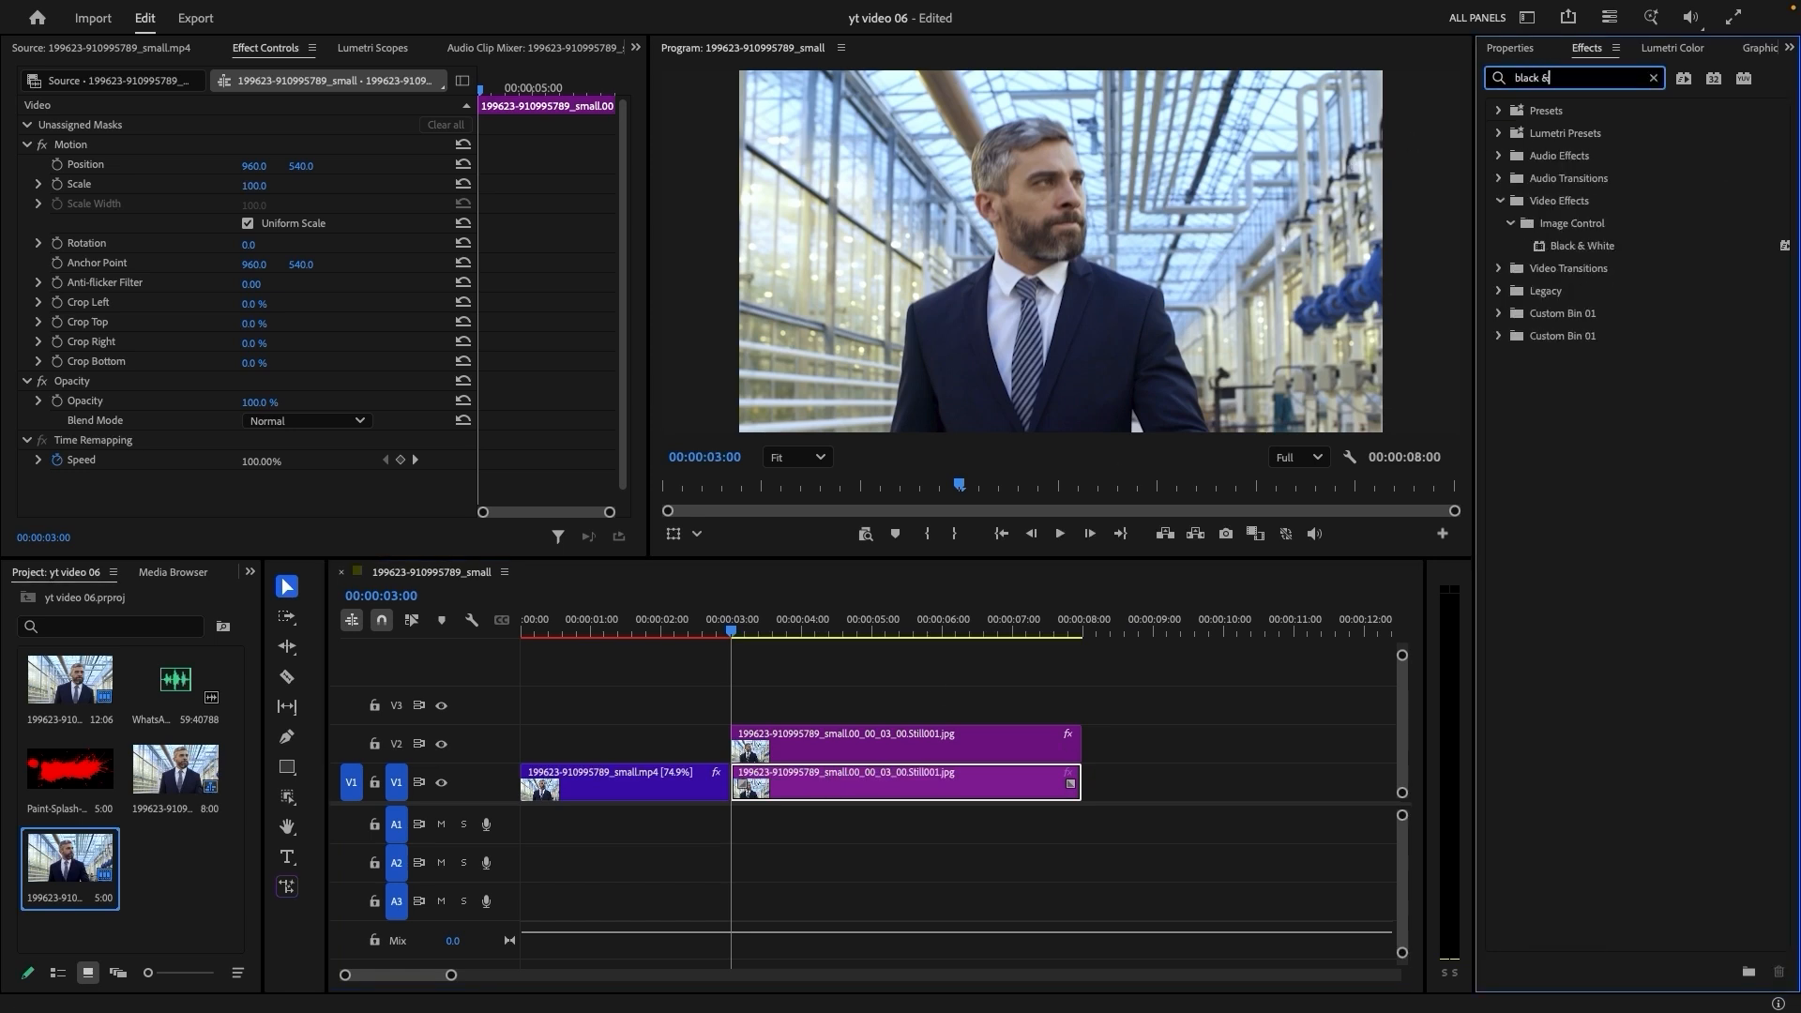
drag(1574, 246, 915, 769)
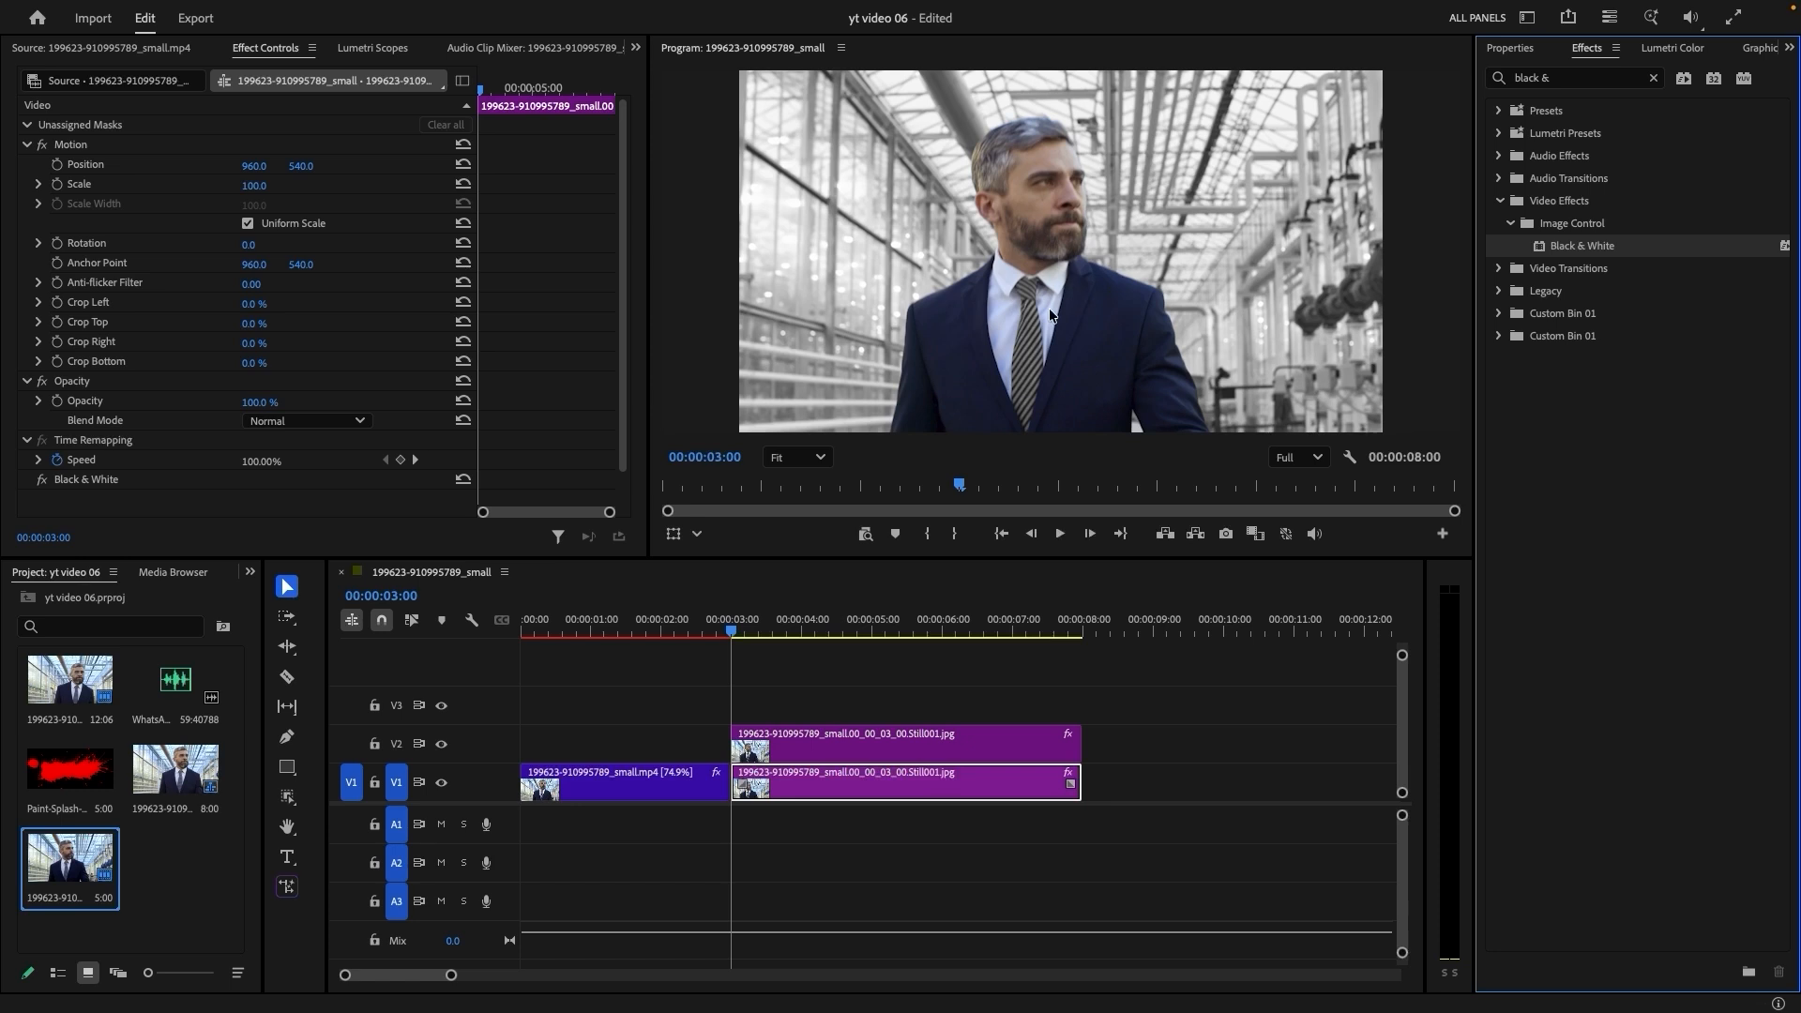
Add starting Scale and Rotation keyframes to the masked V2 still at 00:00:03:00
click(830, 747)
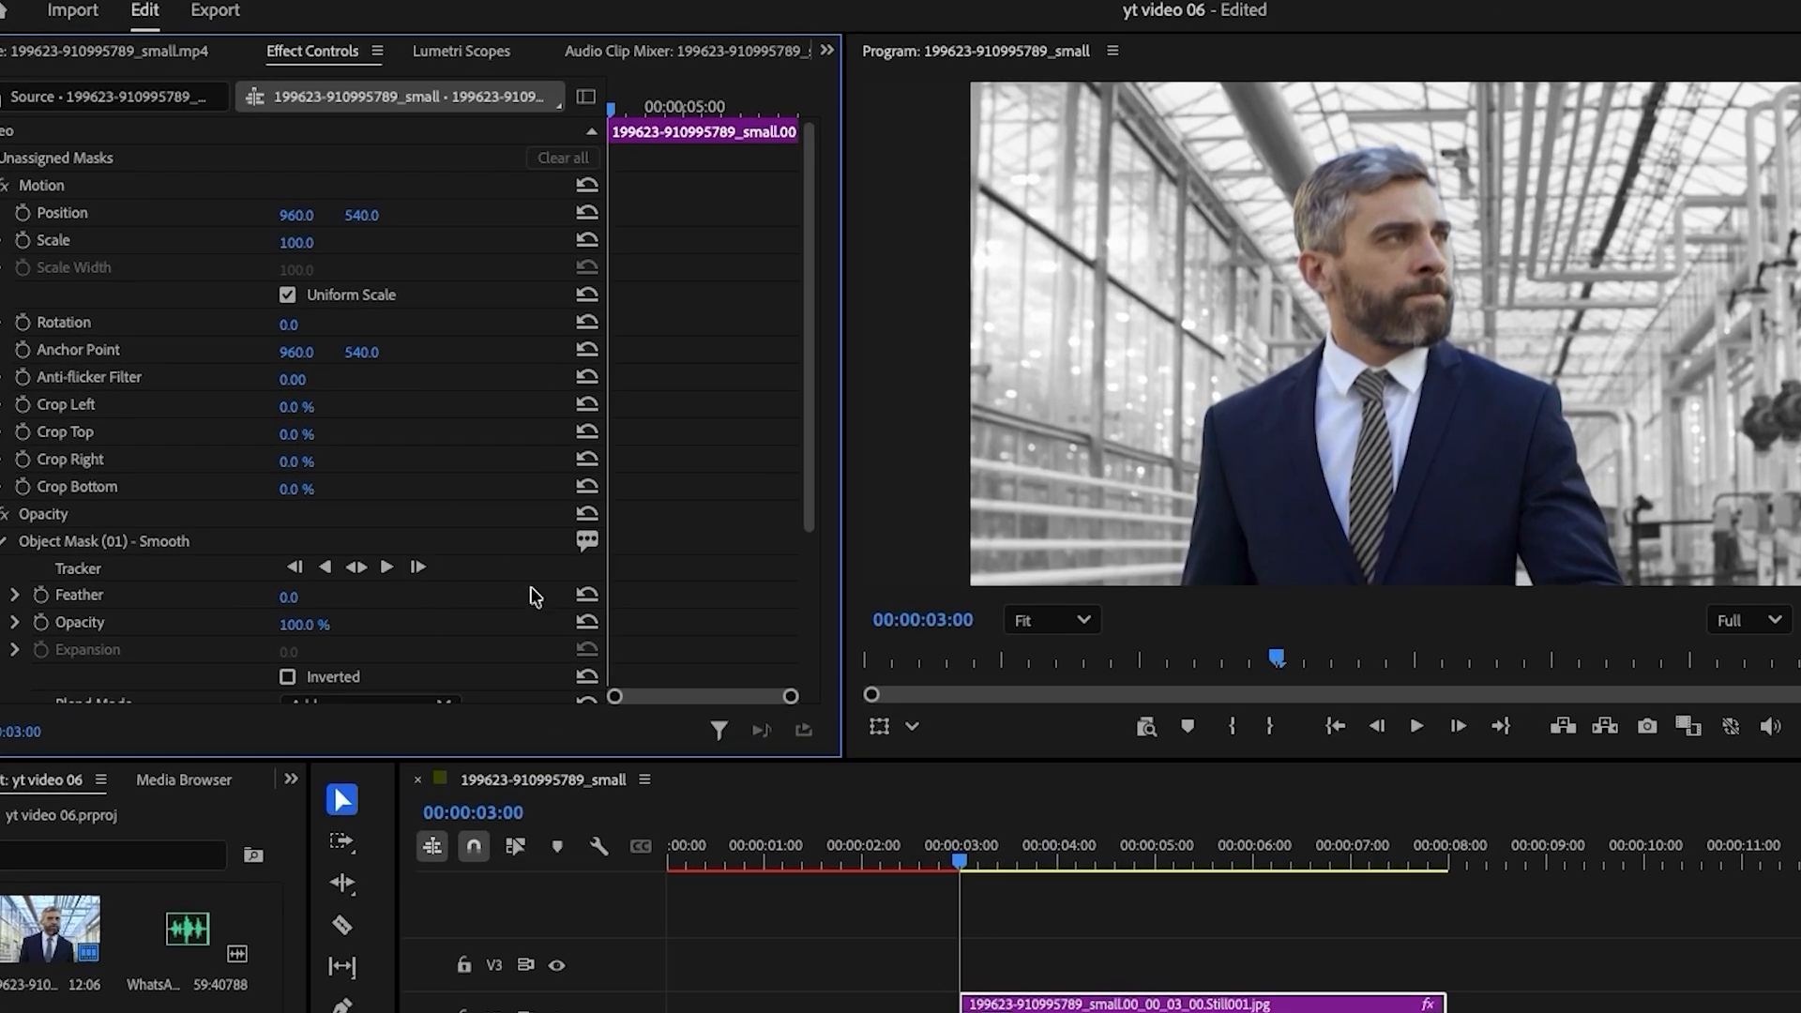
click(23, 240)
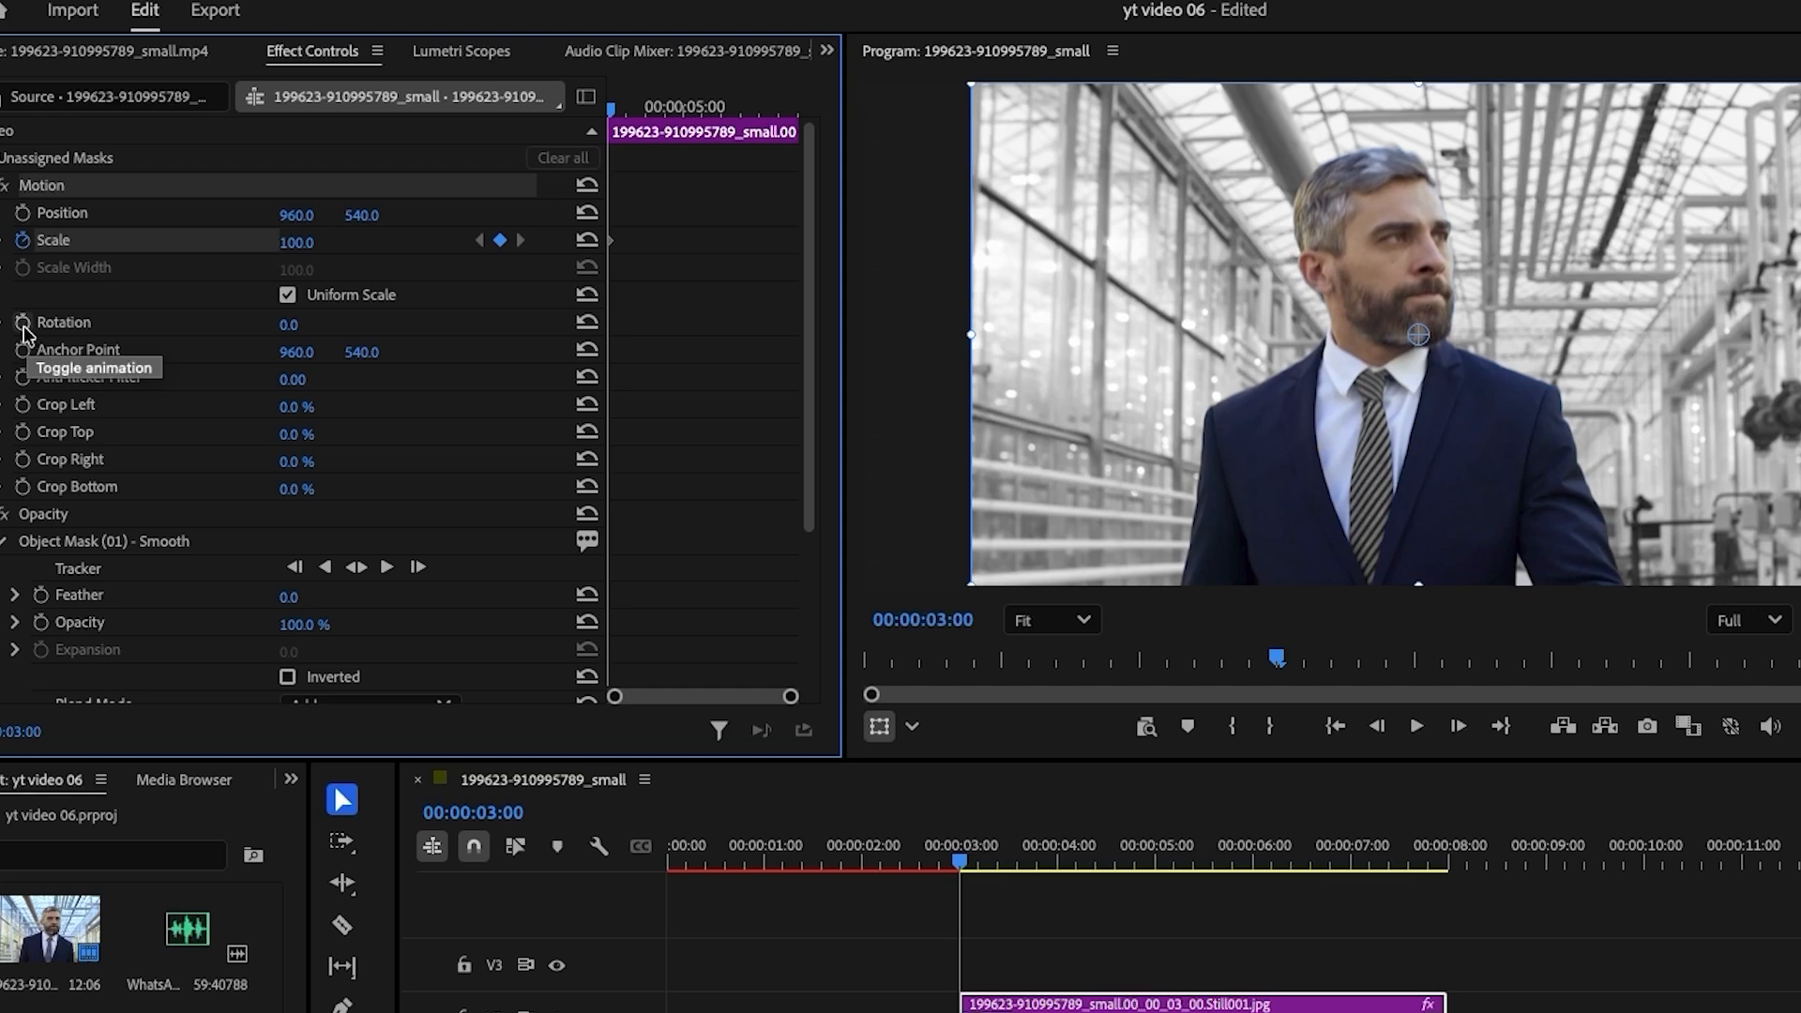
click(23, 323)
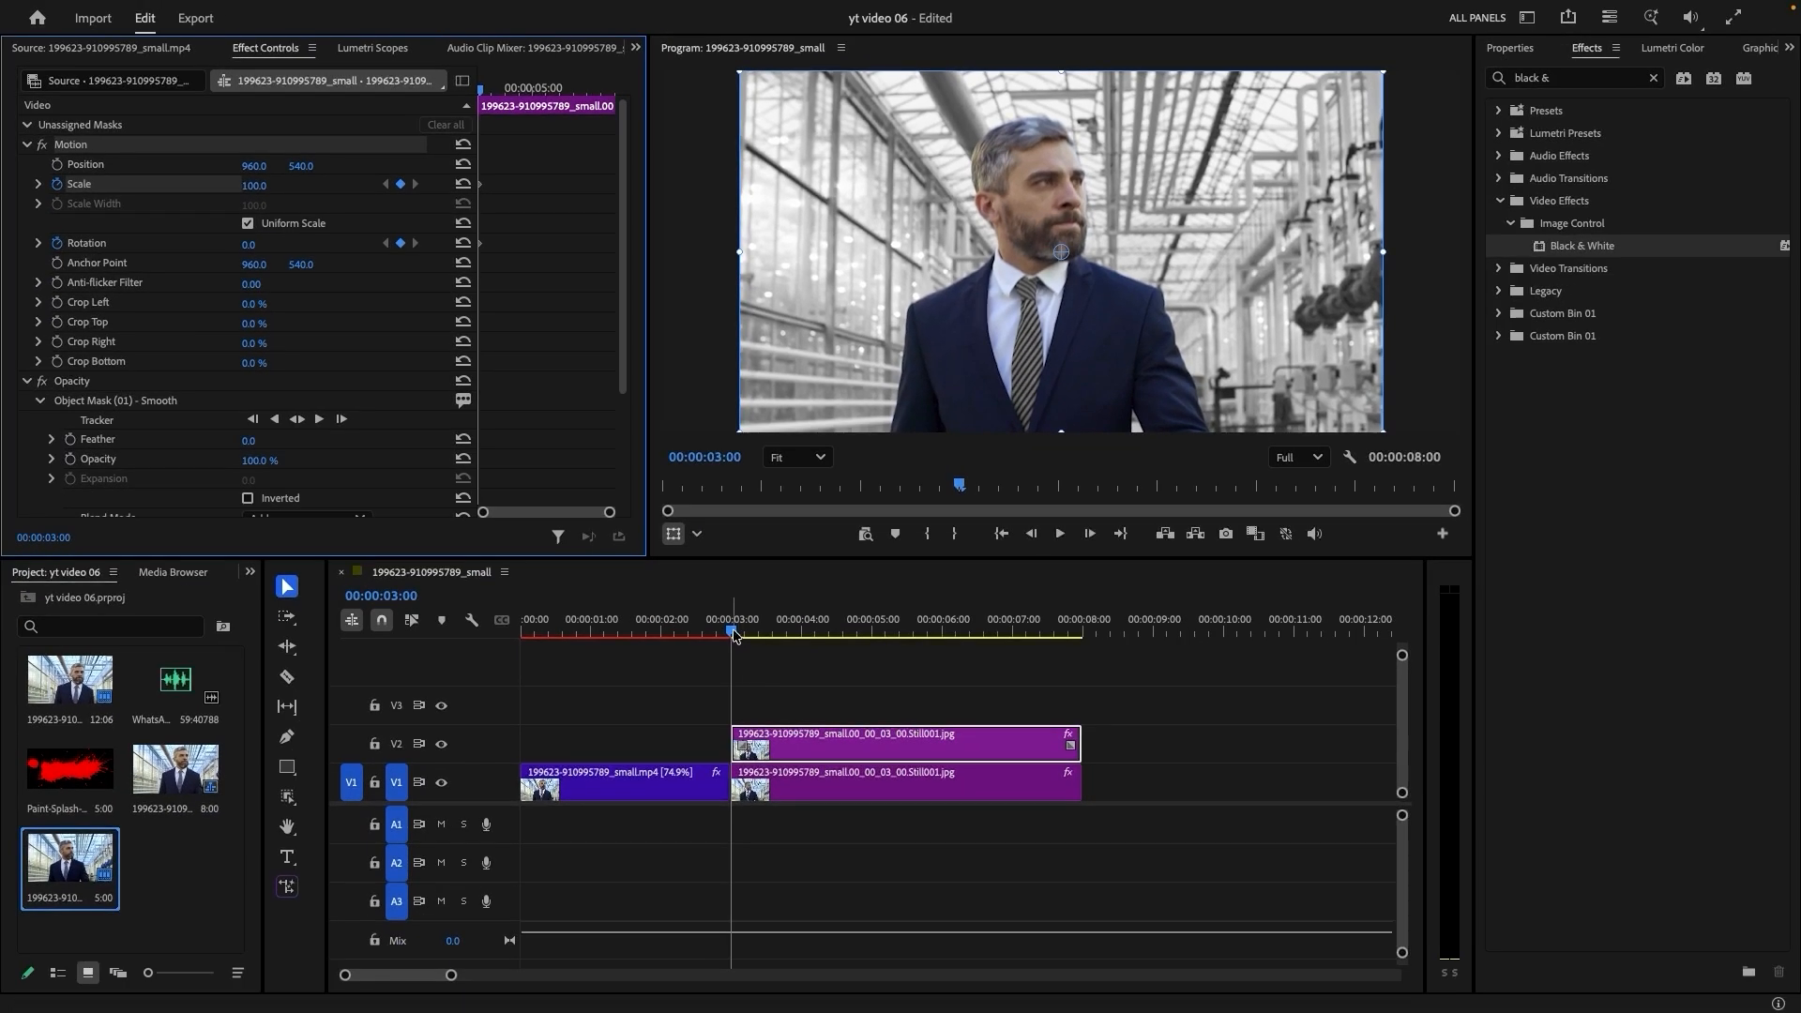
At 00:00:03:09, set the masked V2 still's Scale to 110 and its Rotation to 4°
drag(734, 635, 760, 637)
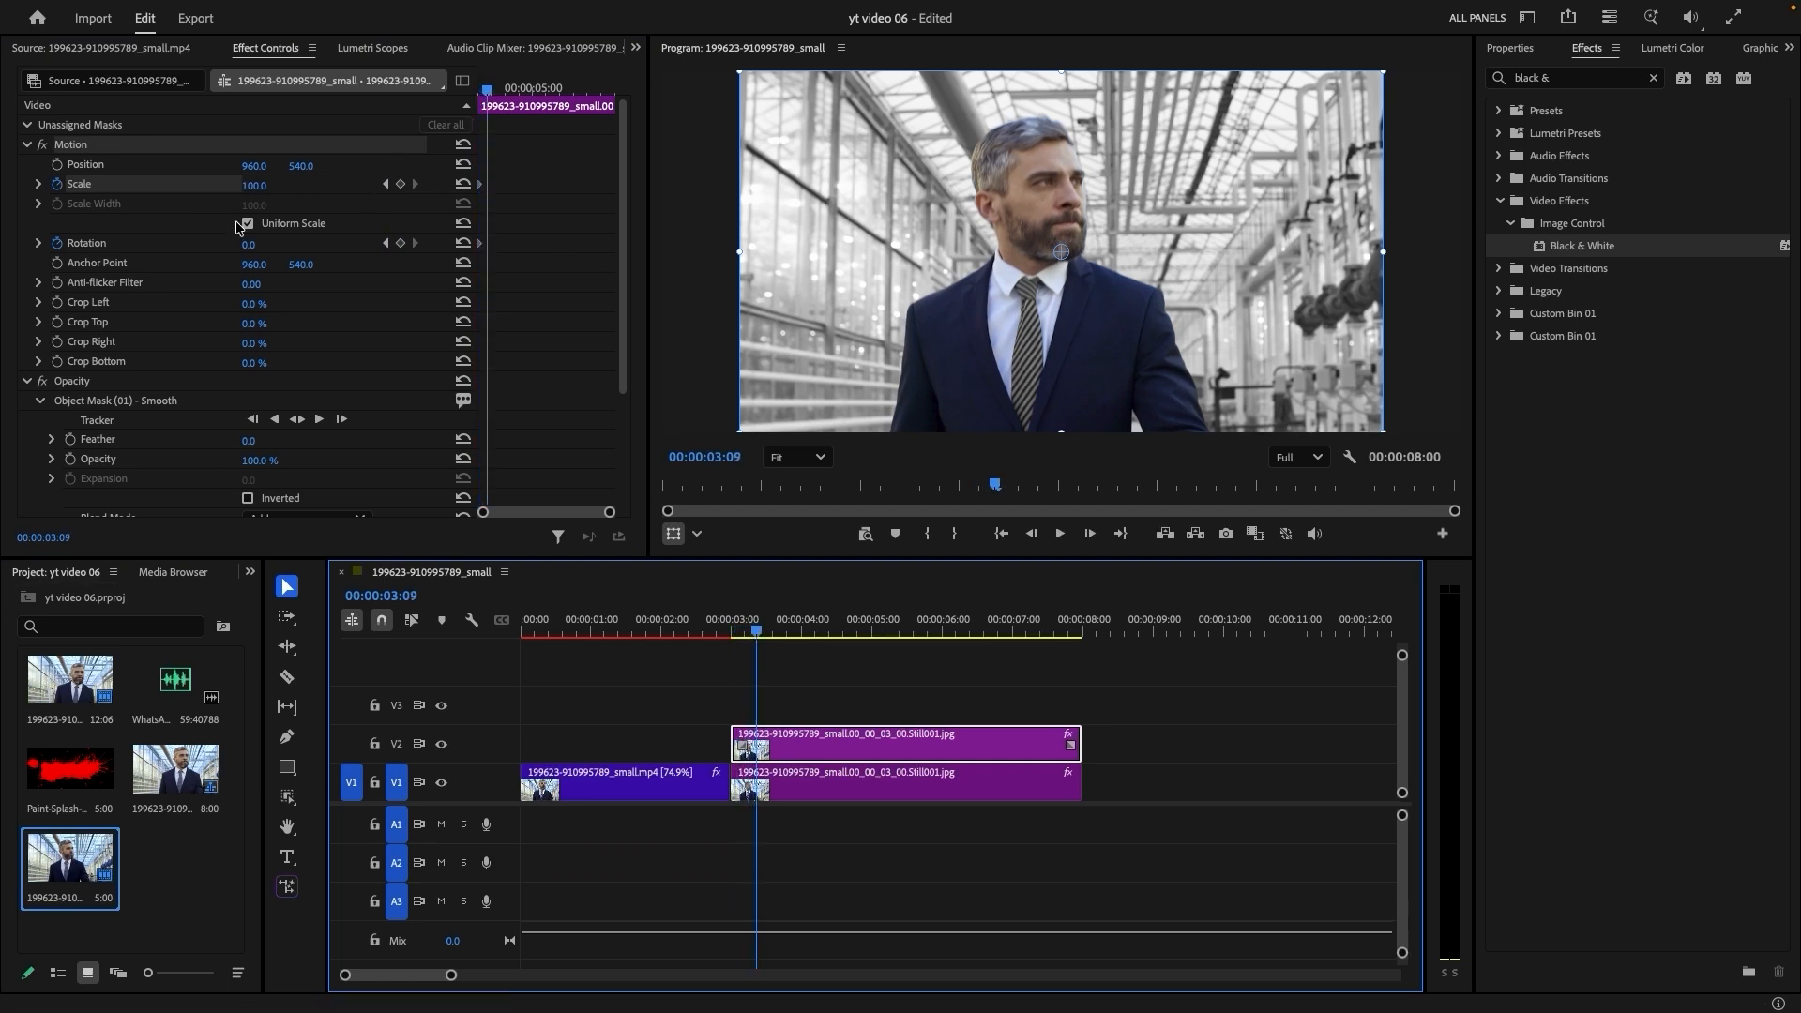
drag(253, 185, 267, 185)
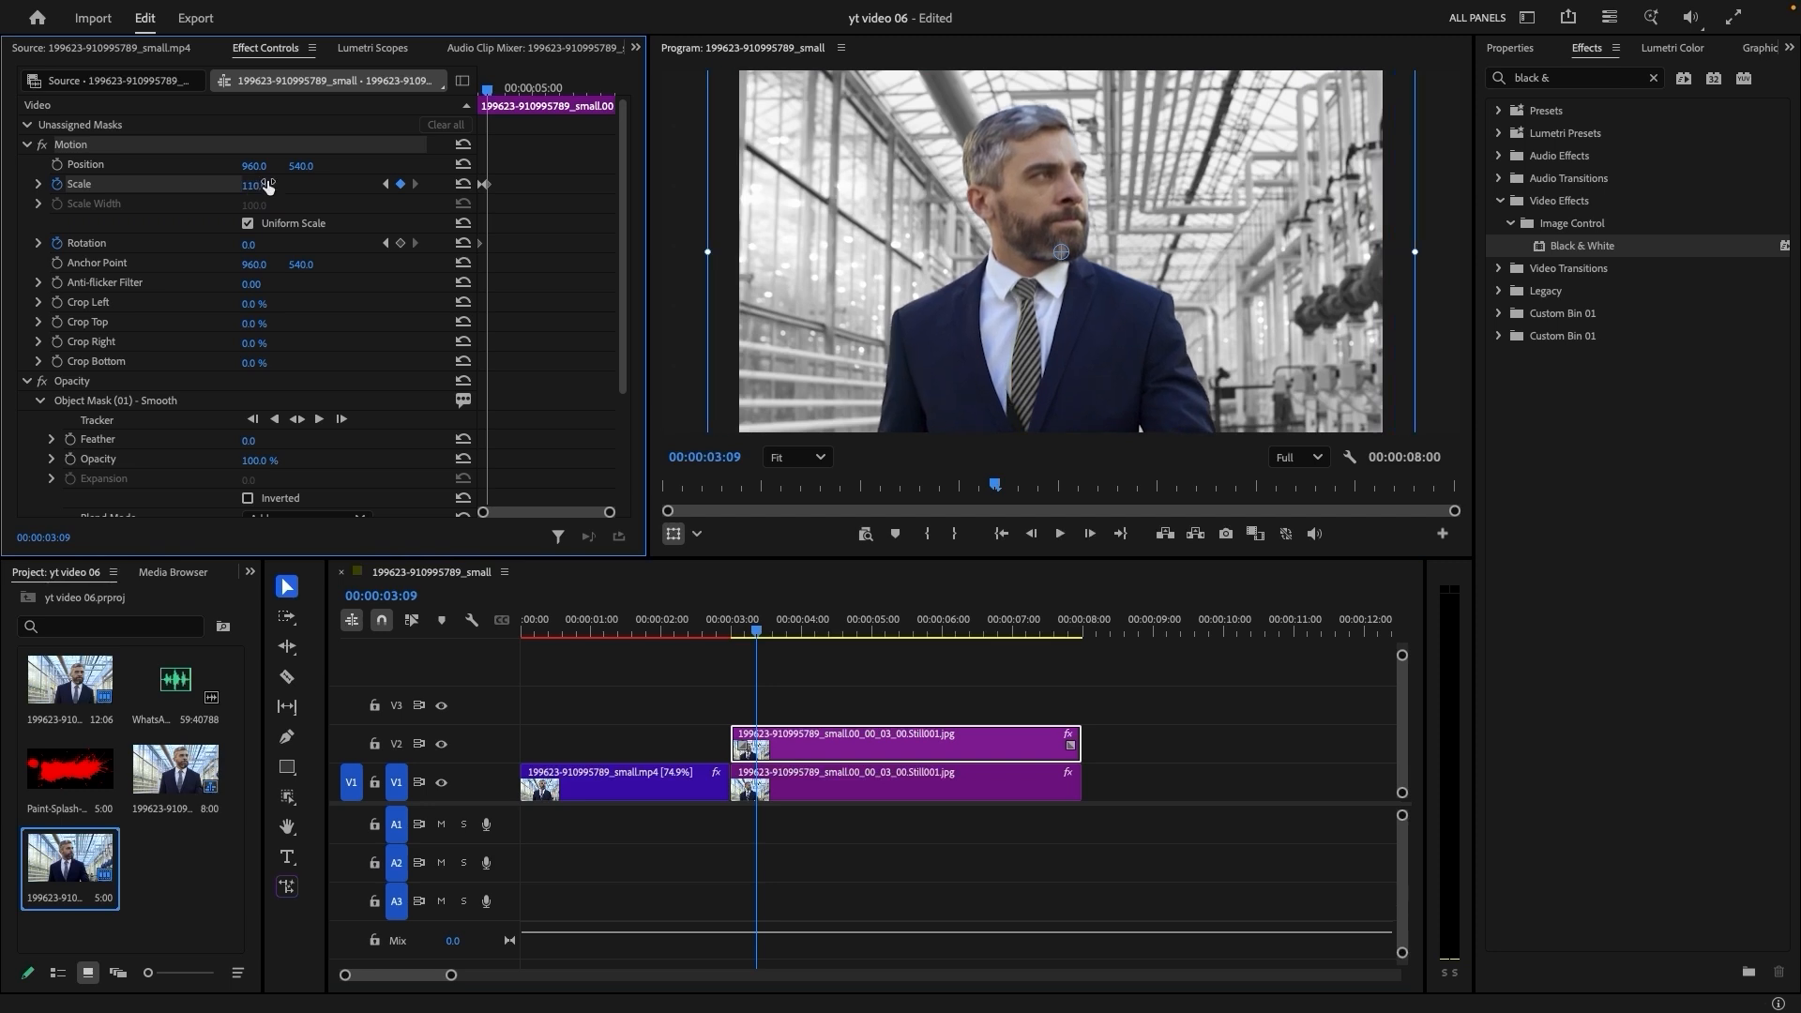
drag(249, 245, 263, 245)
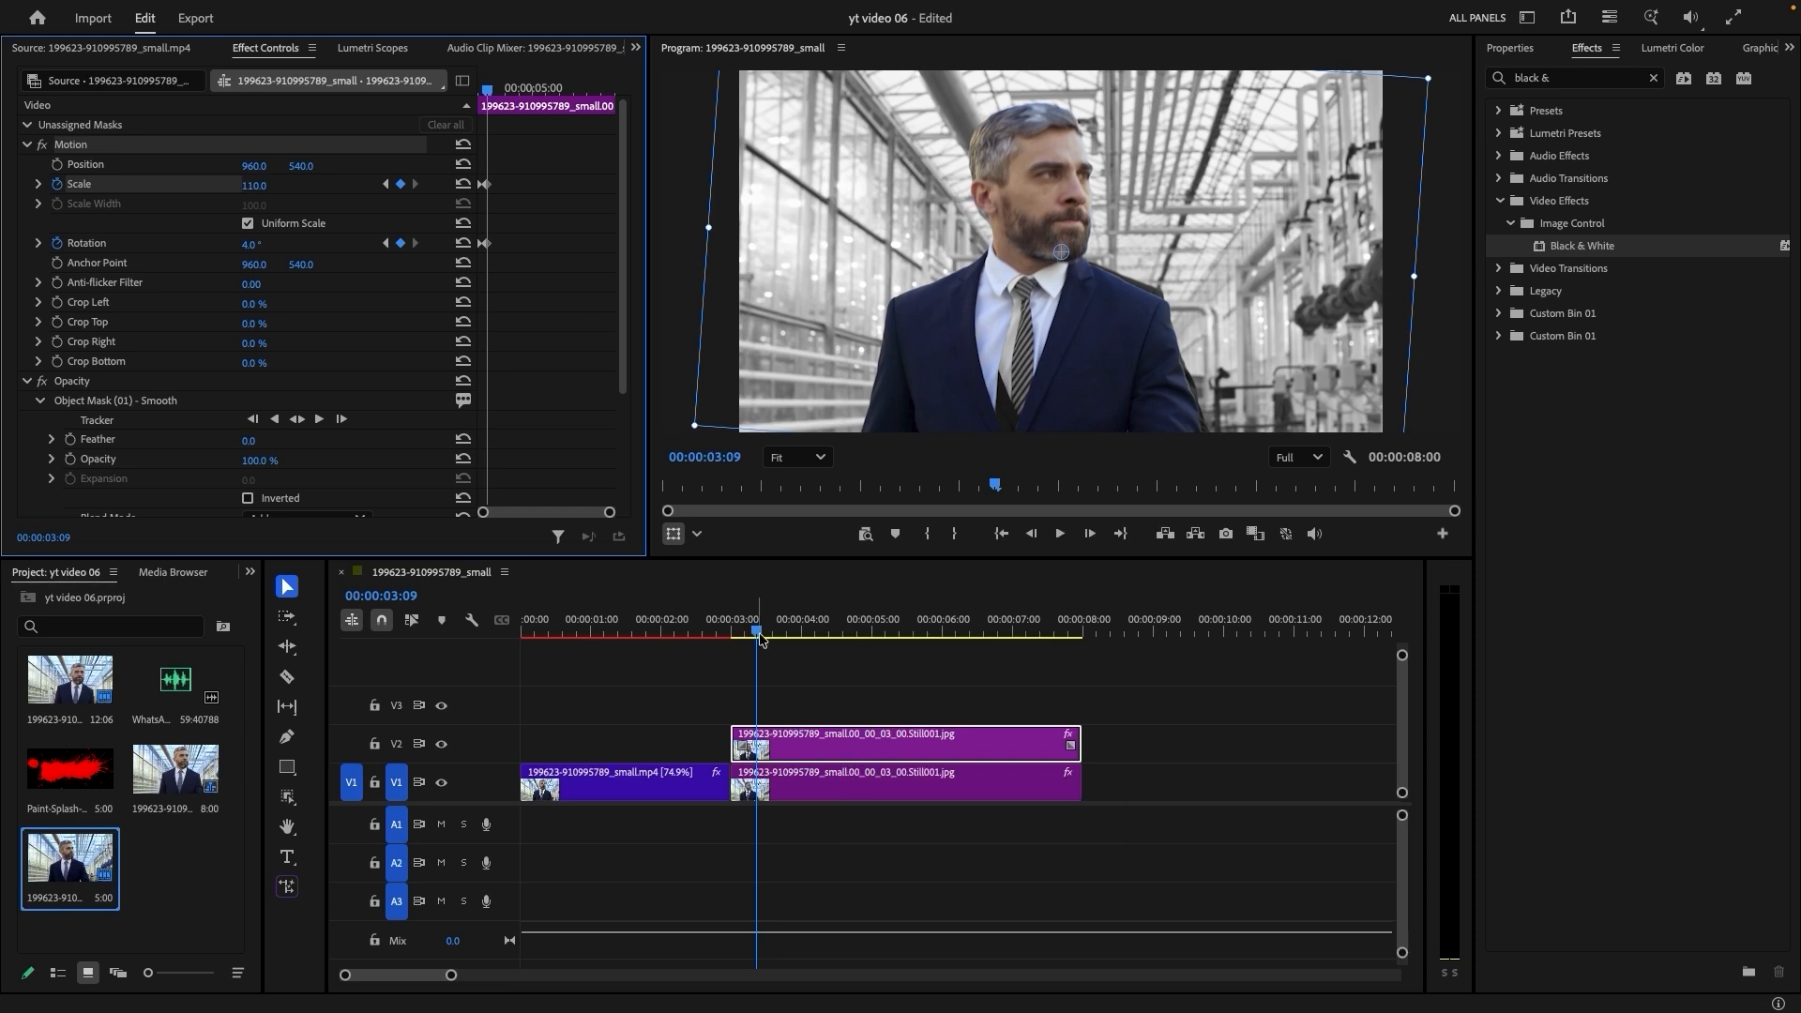
Scrub the masked still's animation around 00:00:03:09 and inspect that frame in an enlarged program view
drag(760, 634, 744, 638)
mouse_move(755, 638)
mouse_down()
mouse_move(727, 638)
mouse_move(758, 637)
mouse_up()
key(grave)
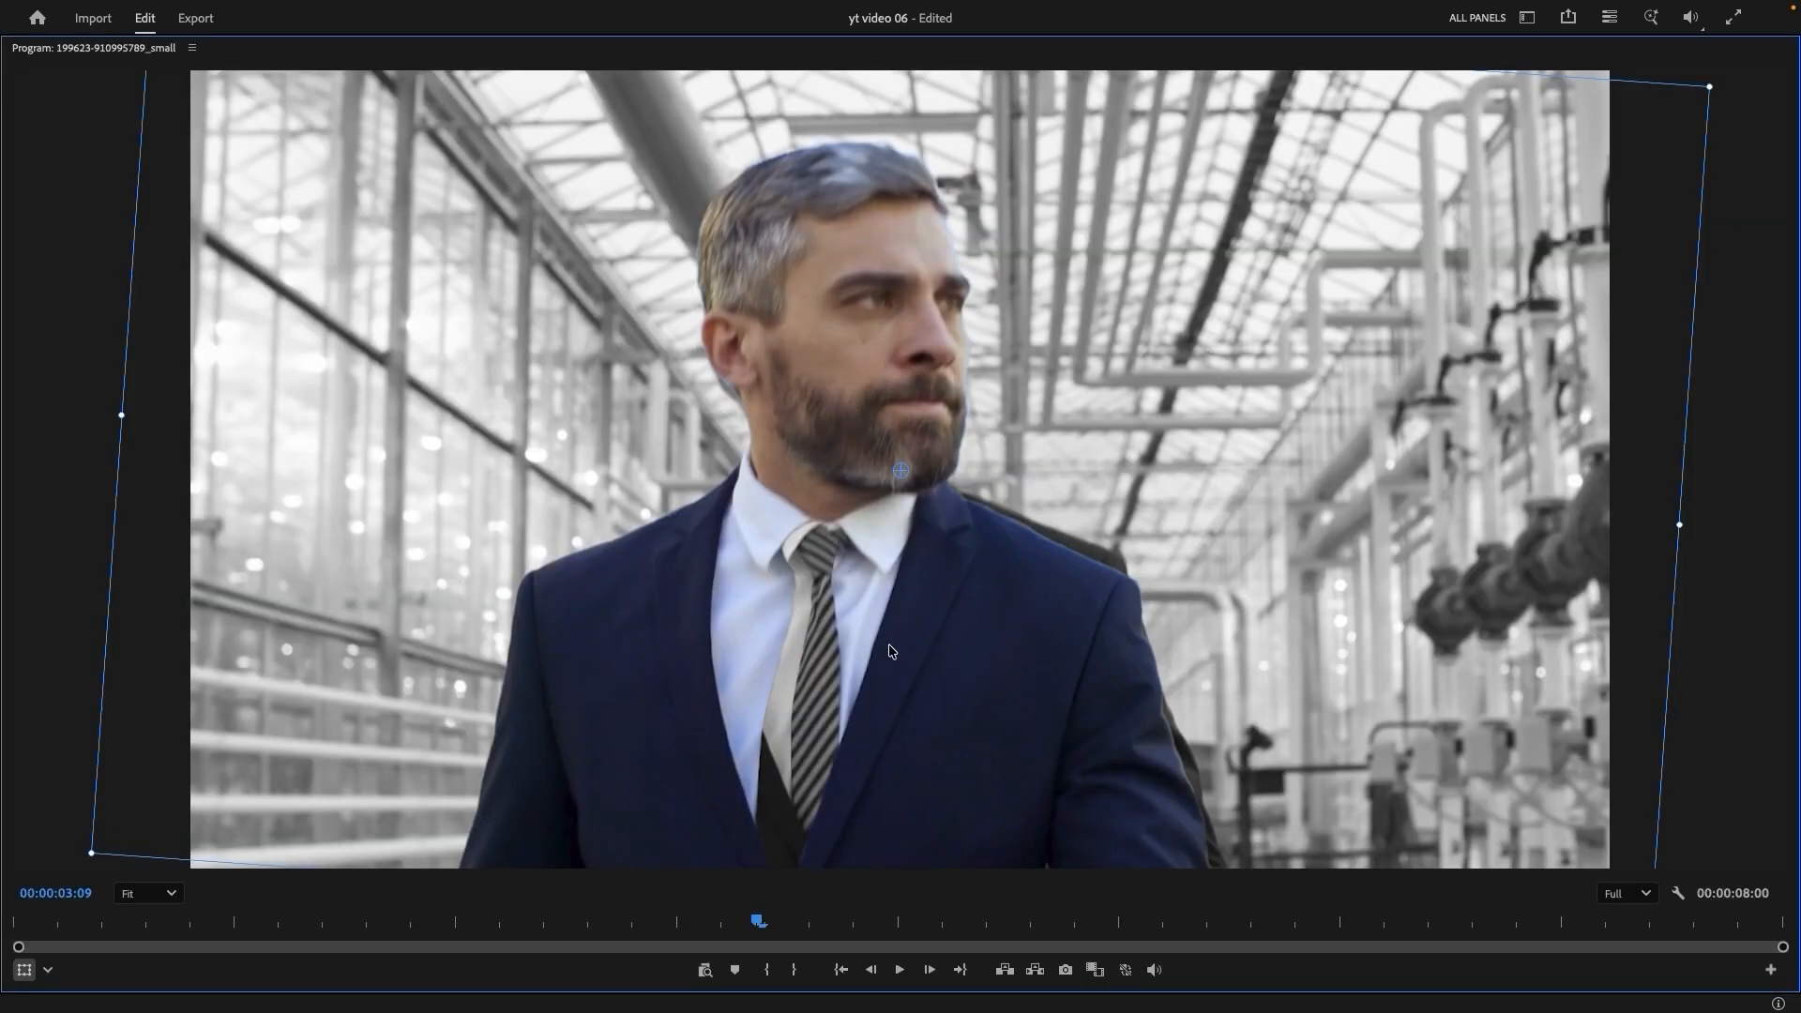
key(grave)
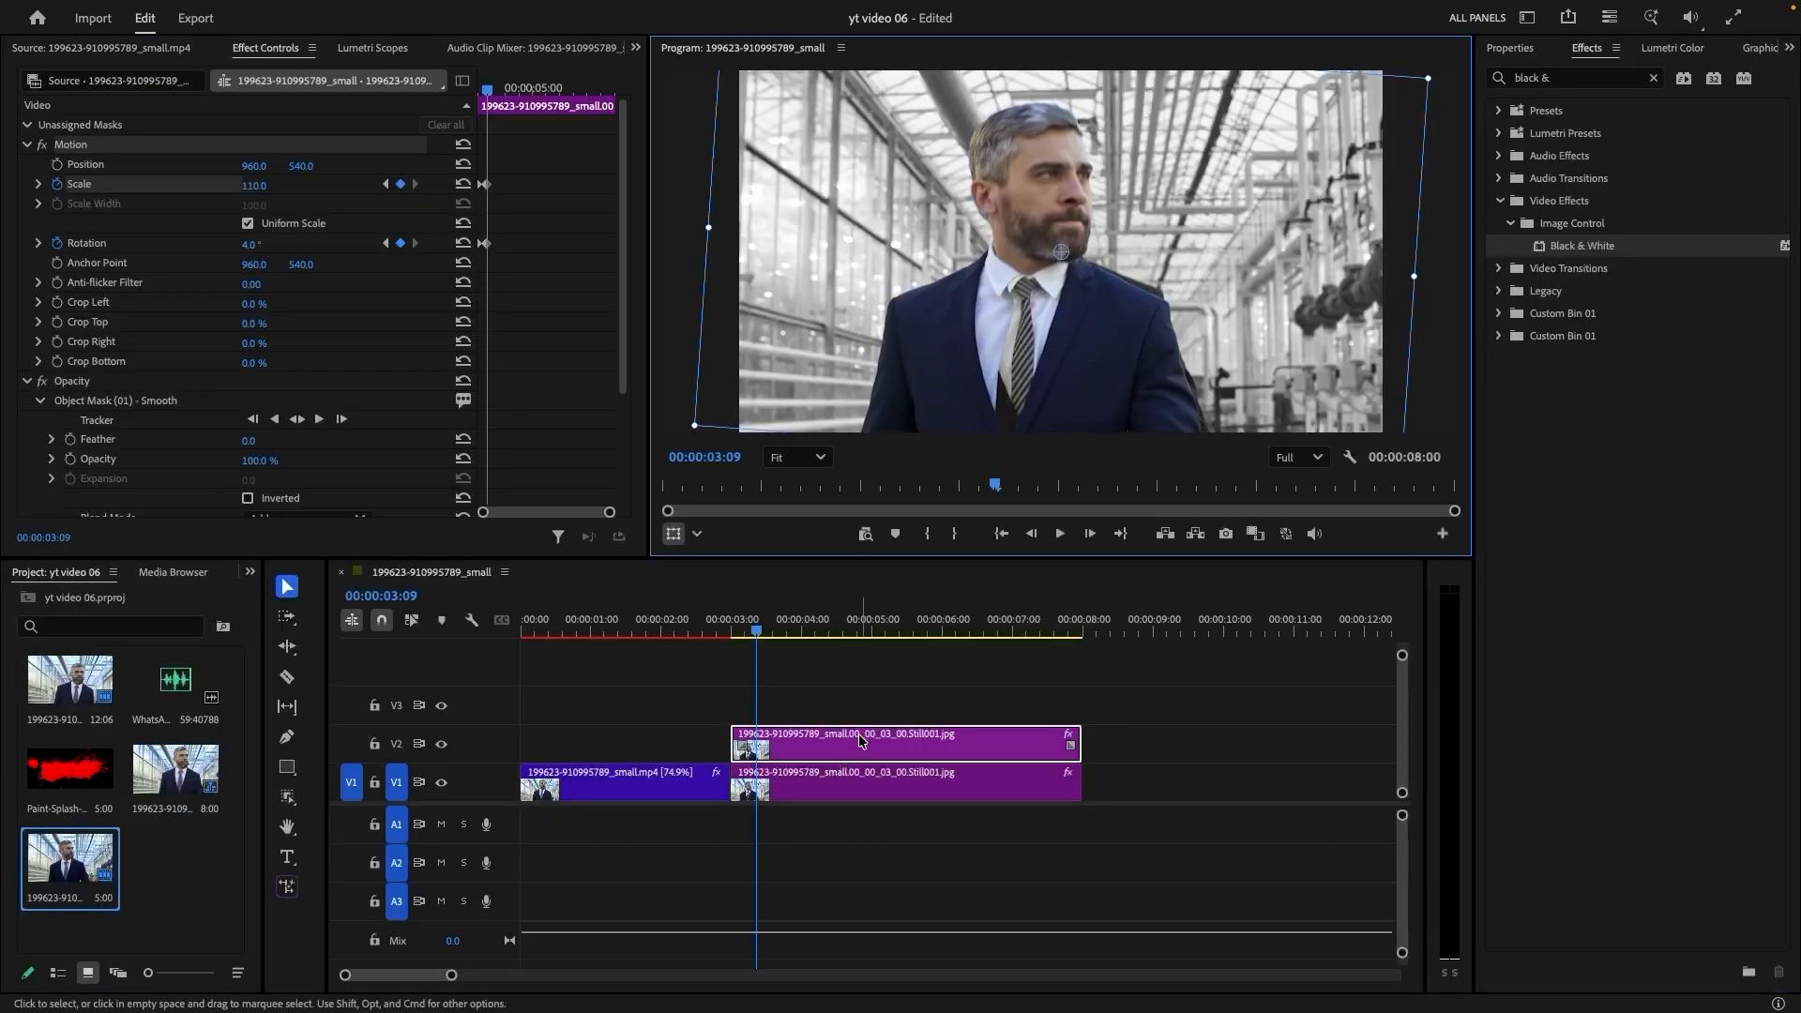
Move the masked still up to V3 and place the Paint-Splash image on V2 beneath it, starting at 00:00:03:00
key(alt+Up)
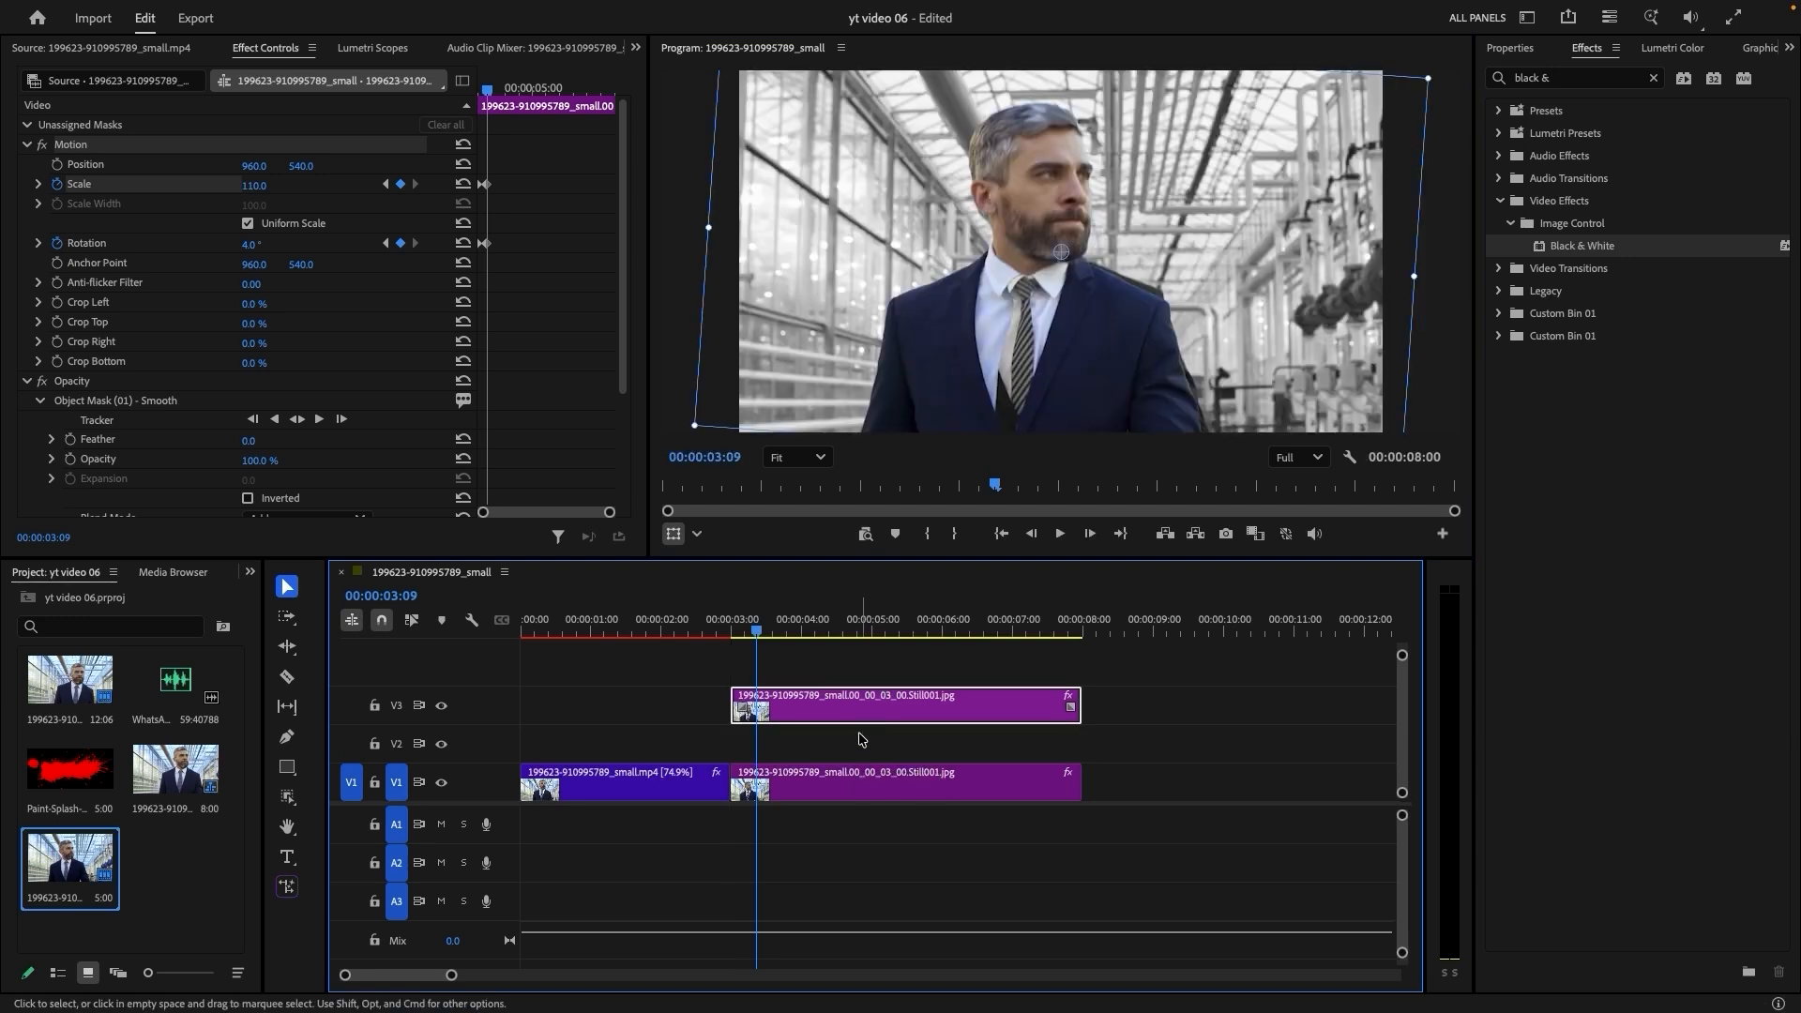
click(886, 748)
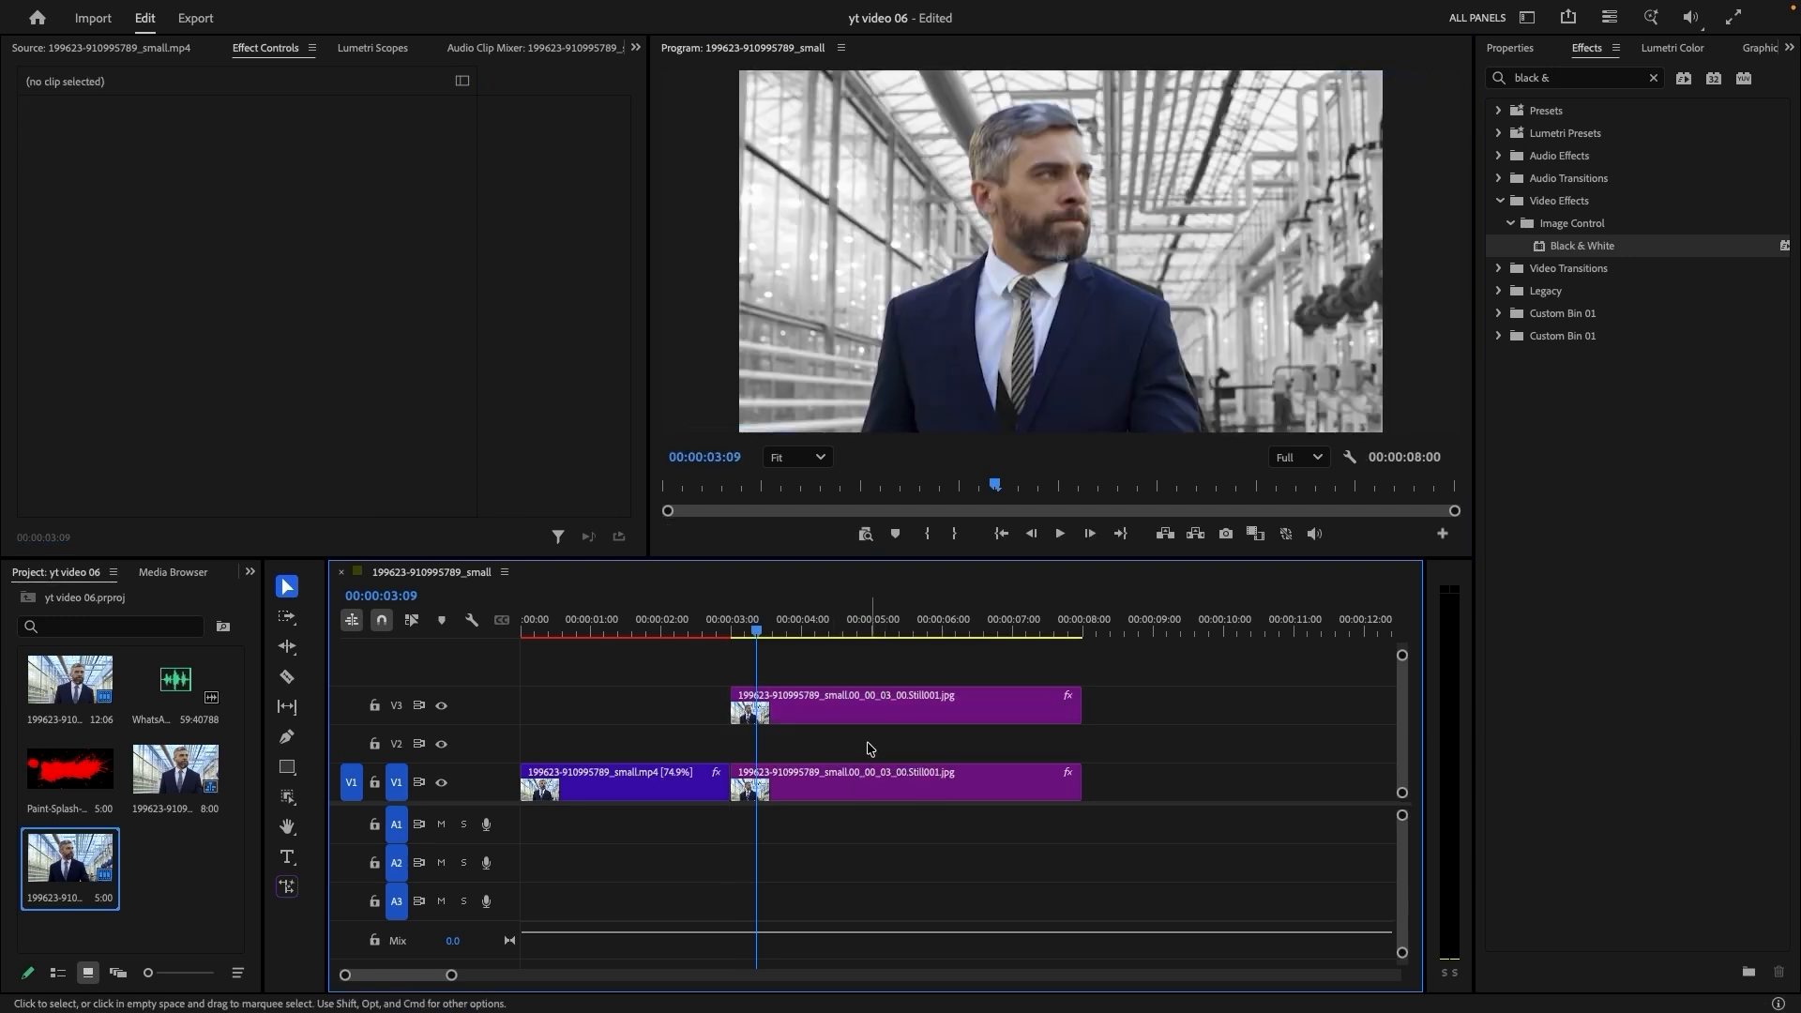
click(68, 779)
drag(35, 774, 736, 746)
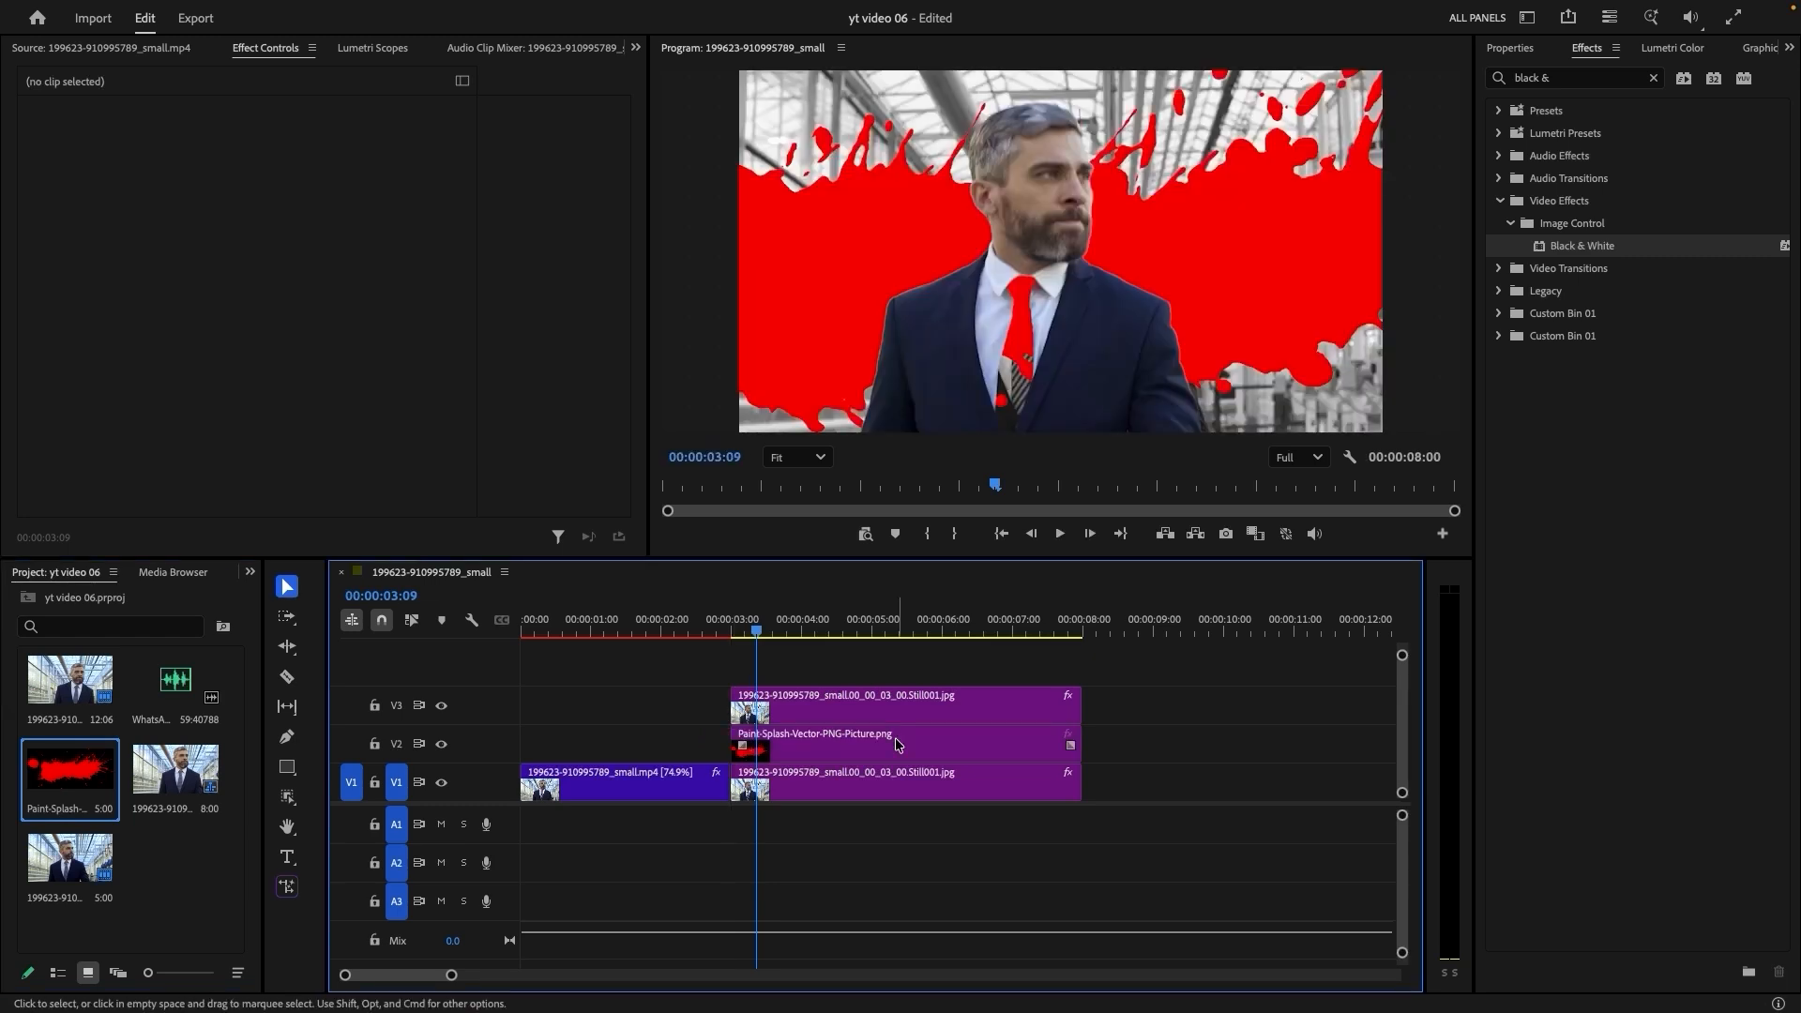
Add starting Scale and Rotation keyframes to the V2 paint splash at 00:00:03:00
click(897, 744)
click(790, 630)
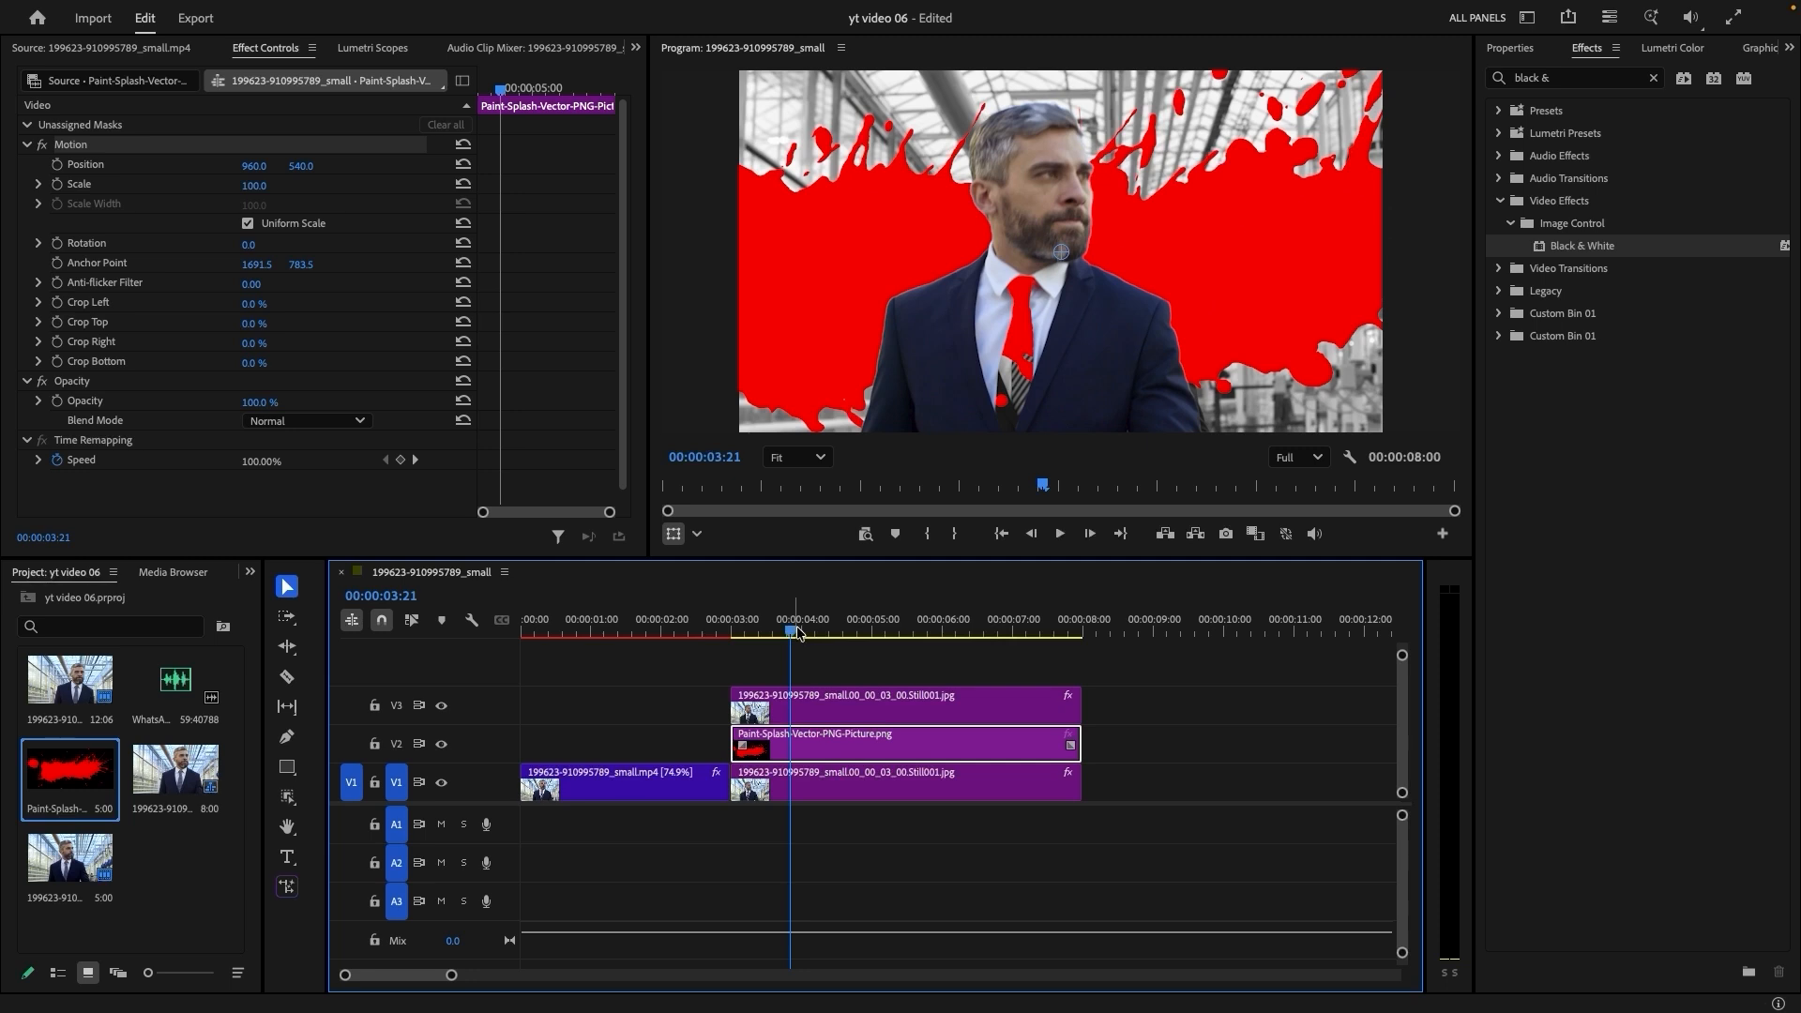
key(Up)
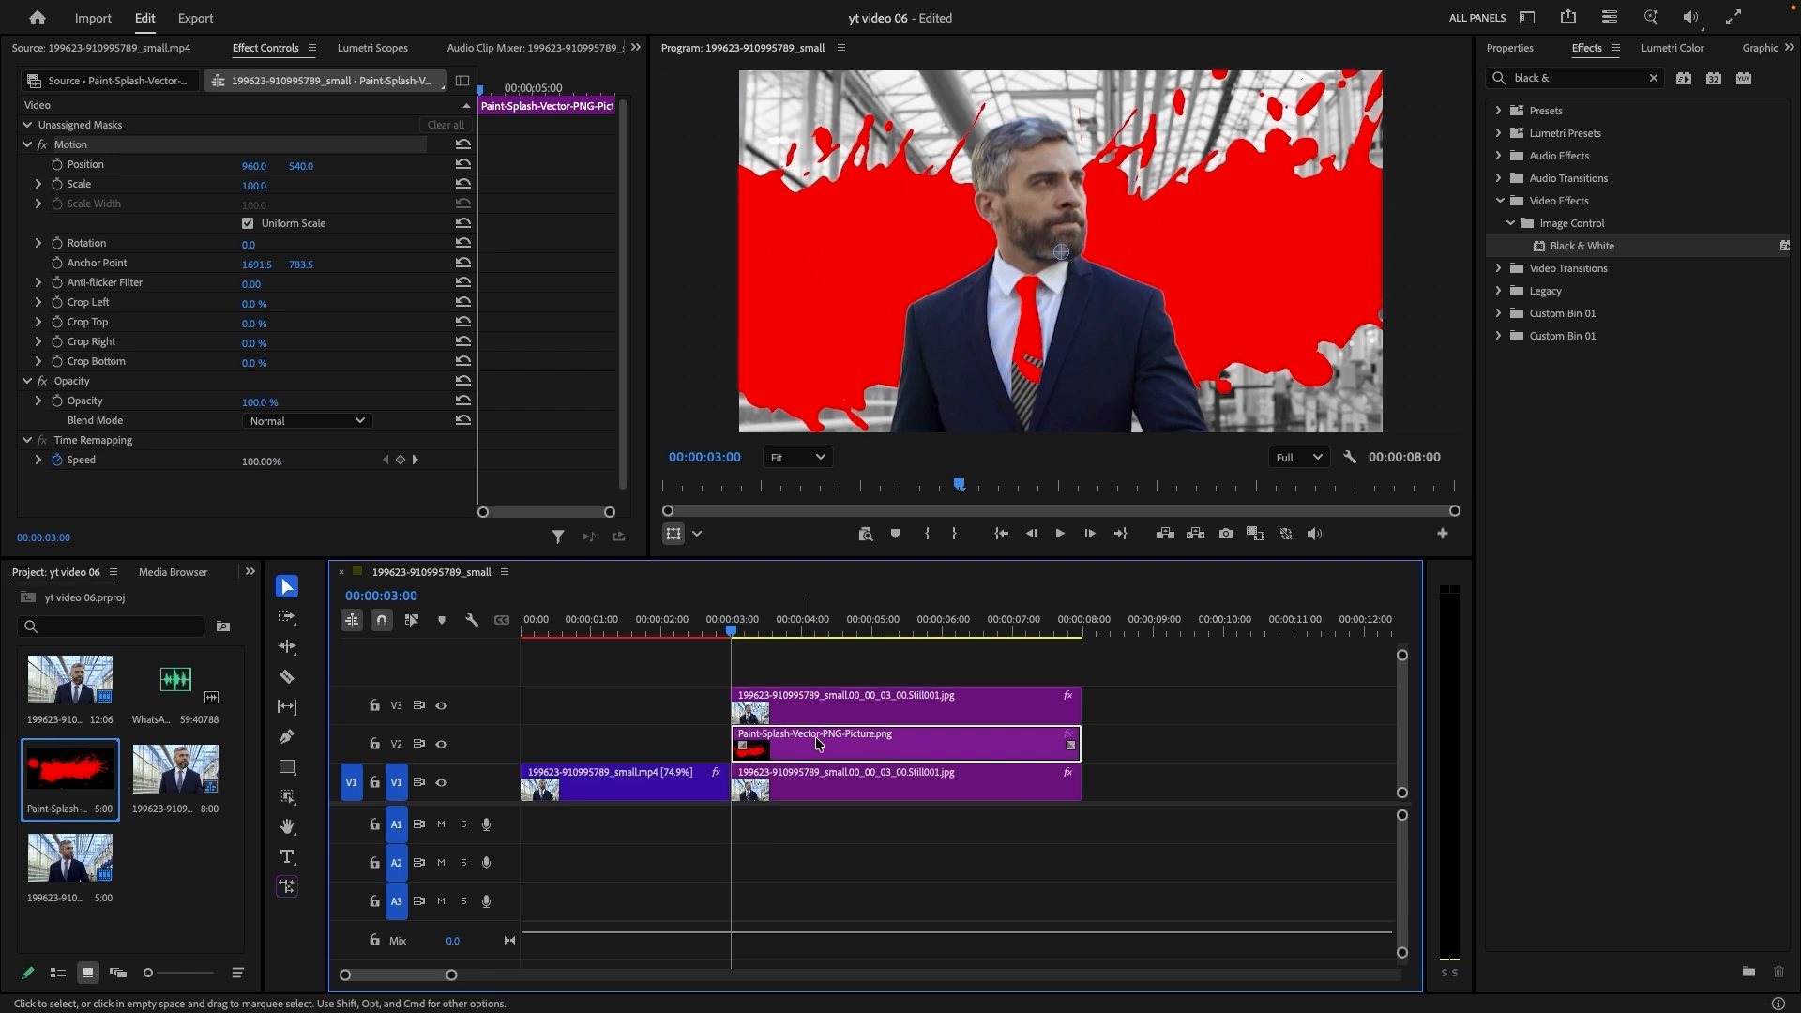
click(57, 184)
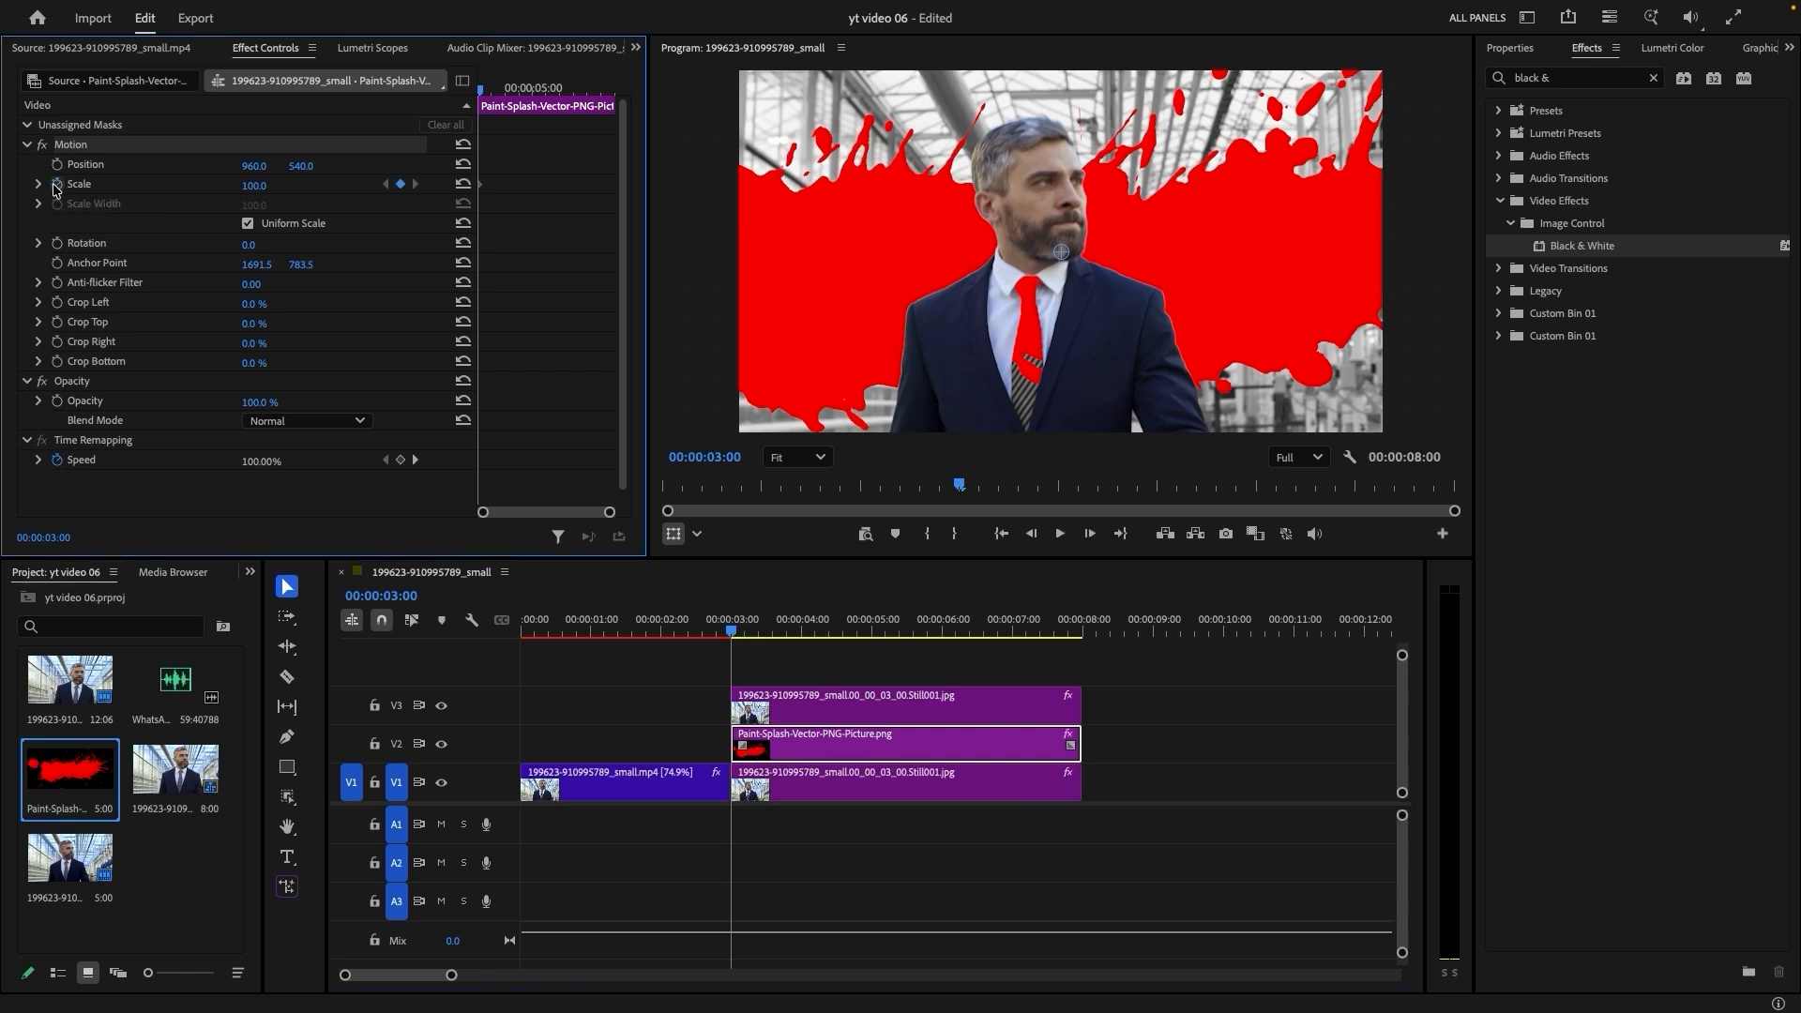
click(57, 243)
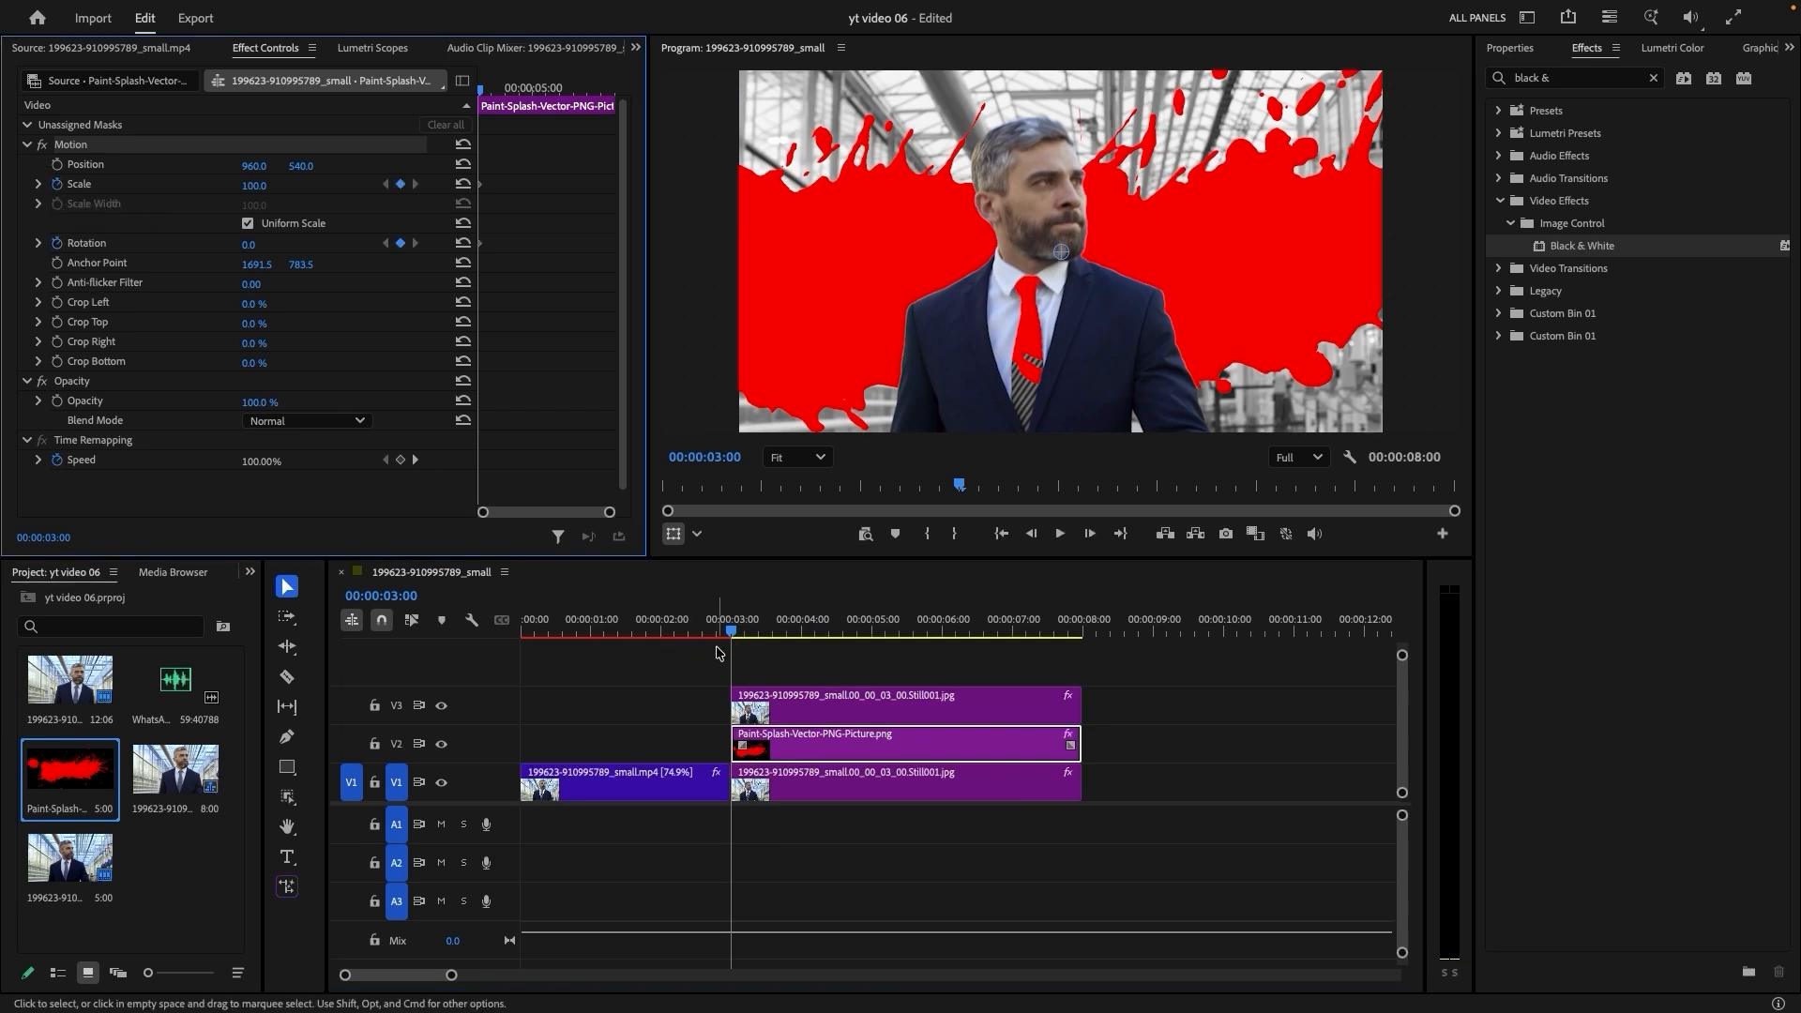
At 00:00:03:08, set the paint splash's Scale to 110 and Rotation to about -3°, and return the playhead to 00:00:03:00
drag(731, 639, 757, 640)
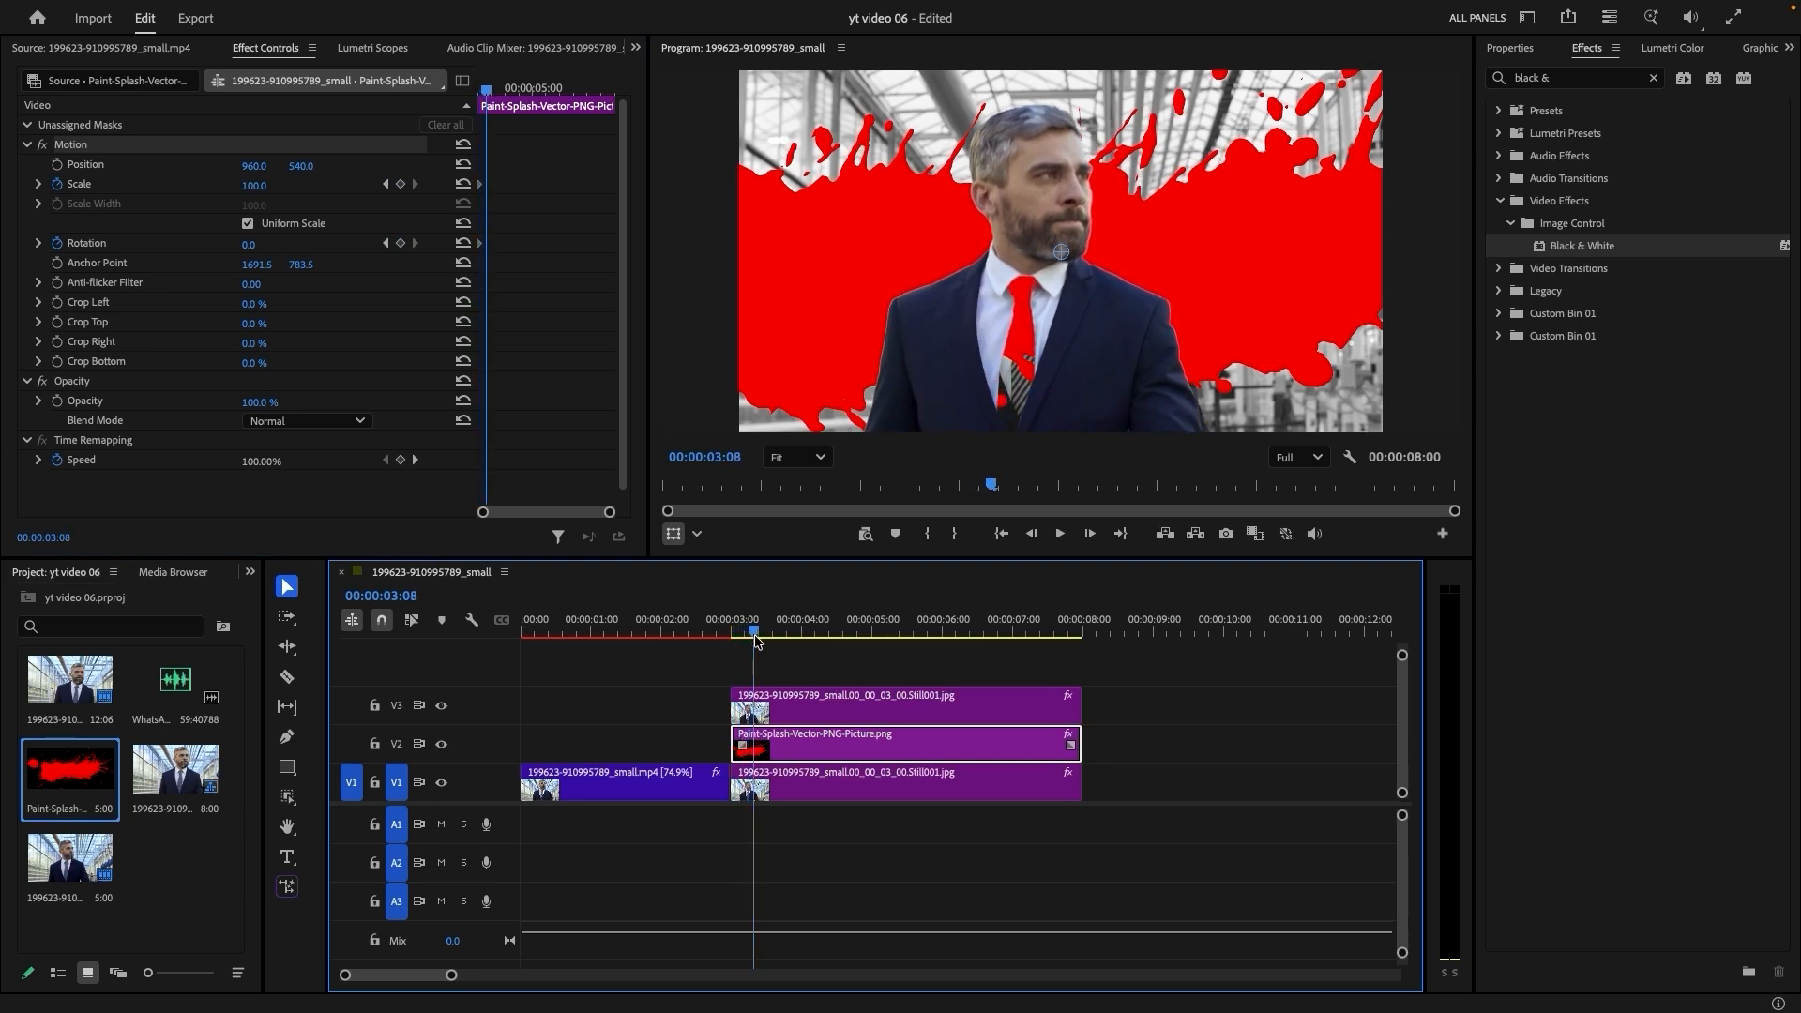
drag(250, 186, 264, 245)
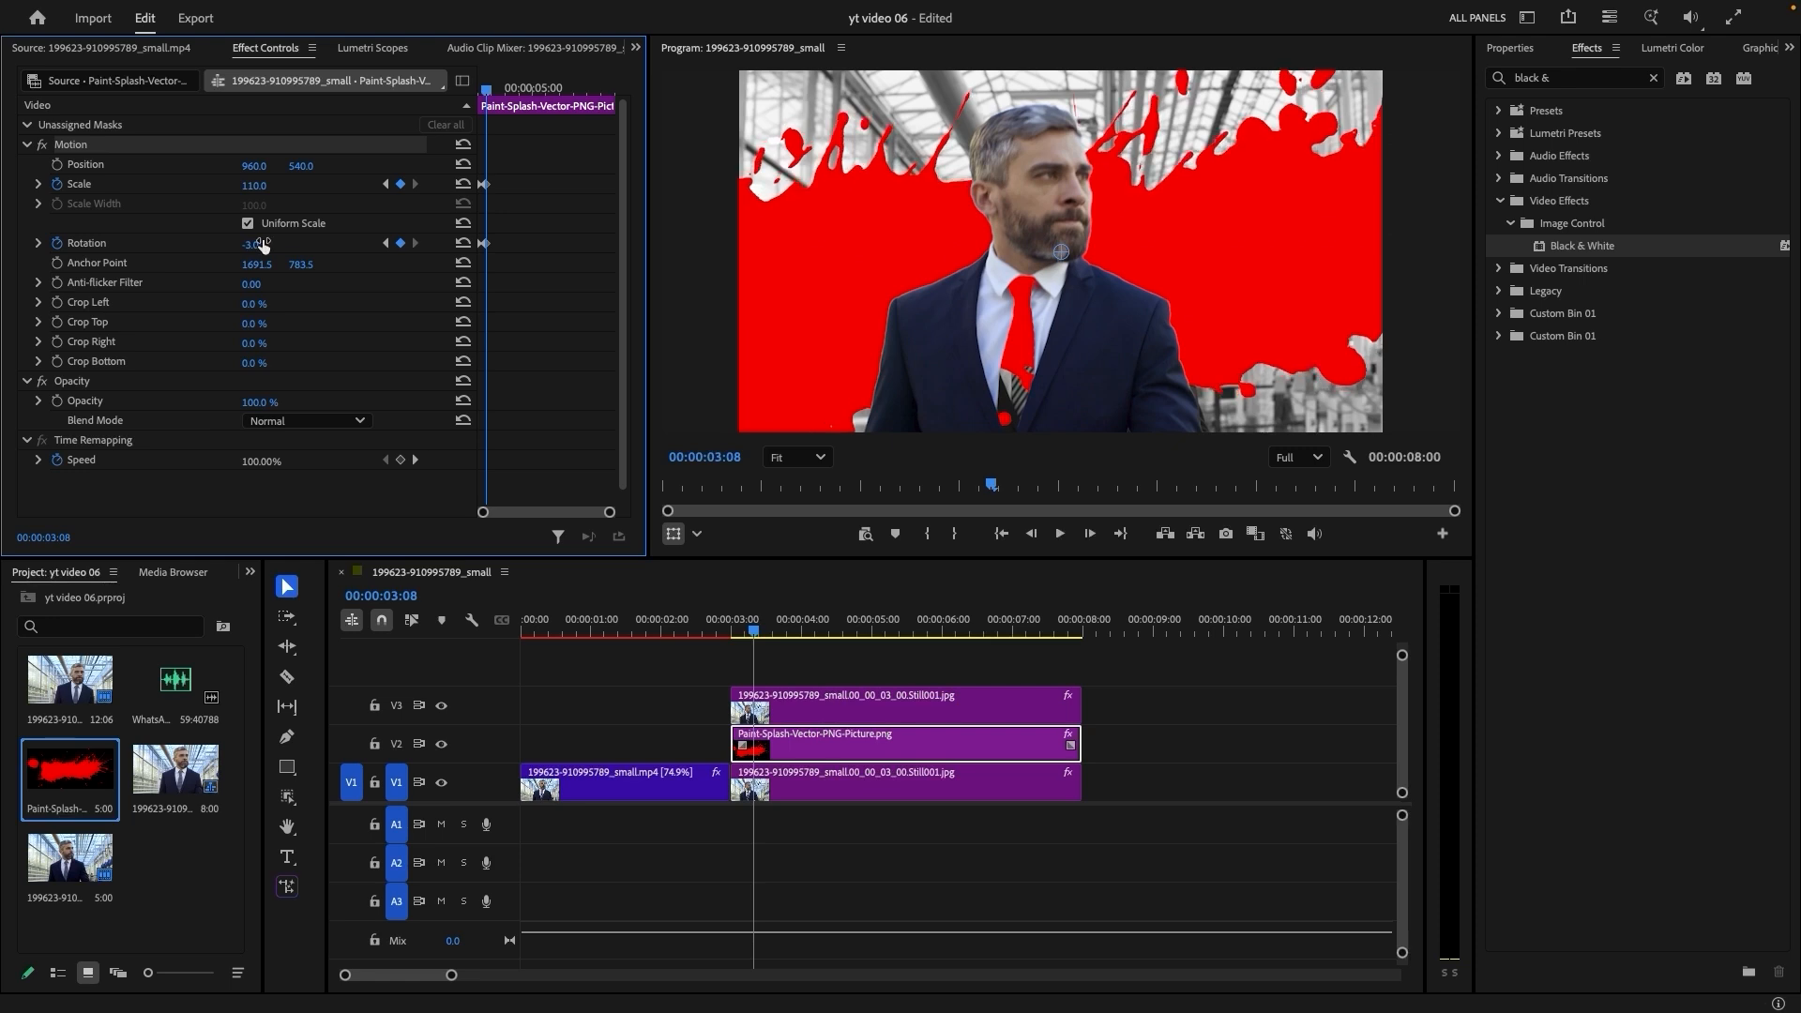
click(719, 629)
mouse_move(720, 628)
mouse_down()
mouse_move(777, 633)
mouse_move(731, 632)
mouse_up()
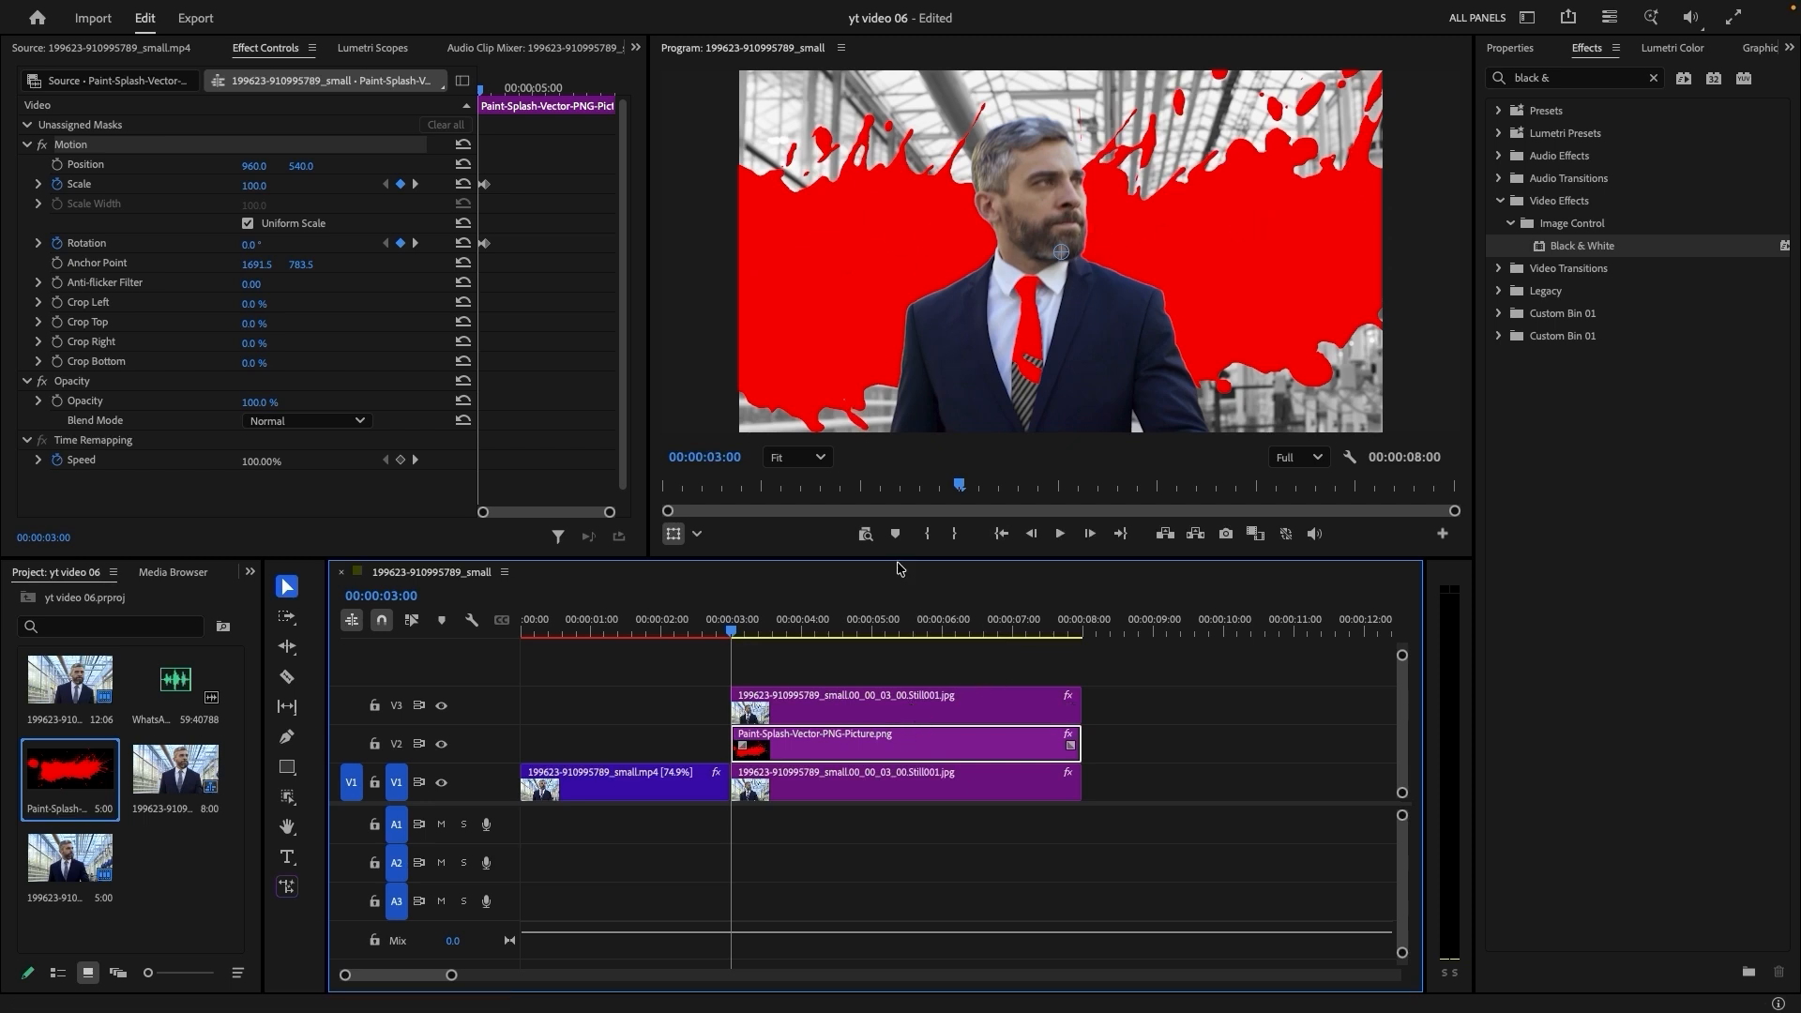
Move the masked still up to V4 and place a duplicate of it on V3
drag(847, 715, 858, 668)
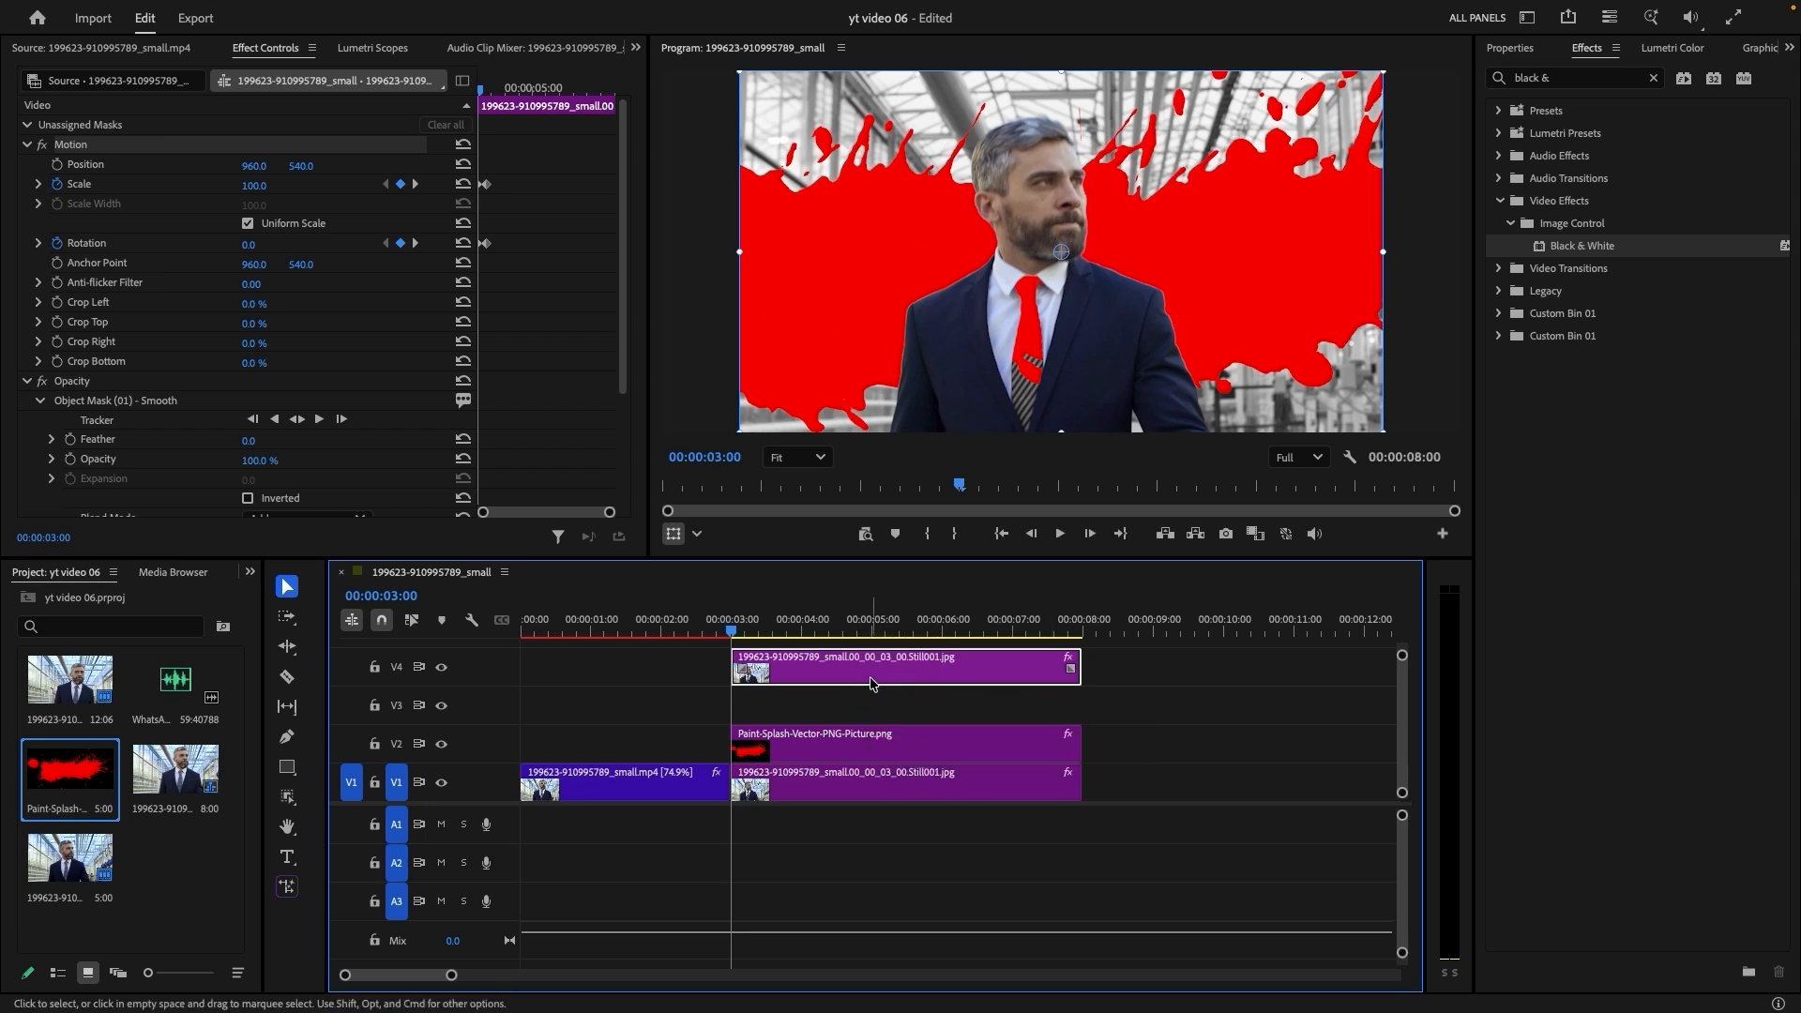
alt+drag(872, 684, 868, 701)
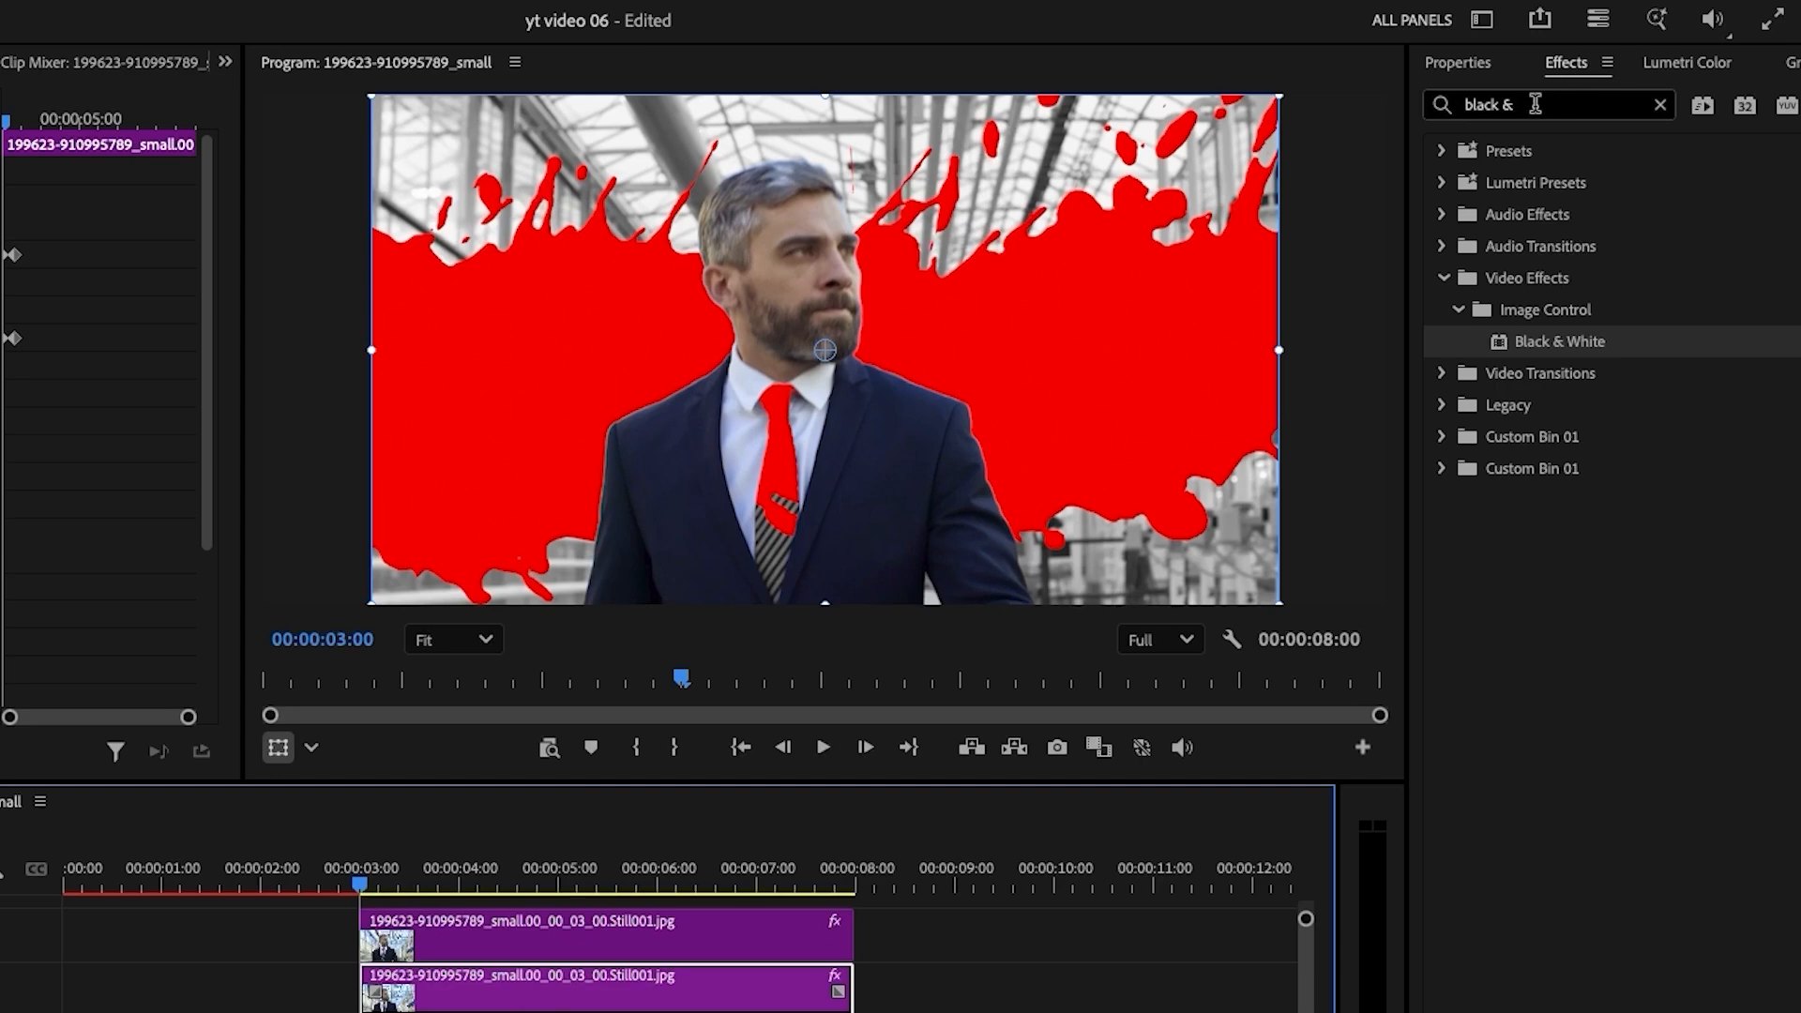
Find the Drop Shadow video effect and apply it to the duplicated still on V3
click(1535, 104)
text(shado)
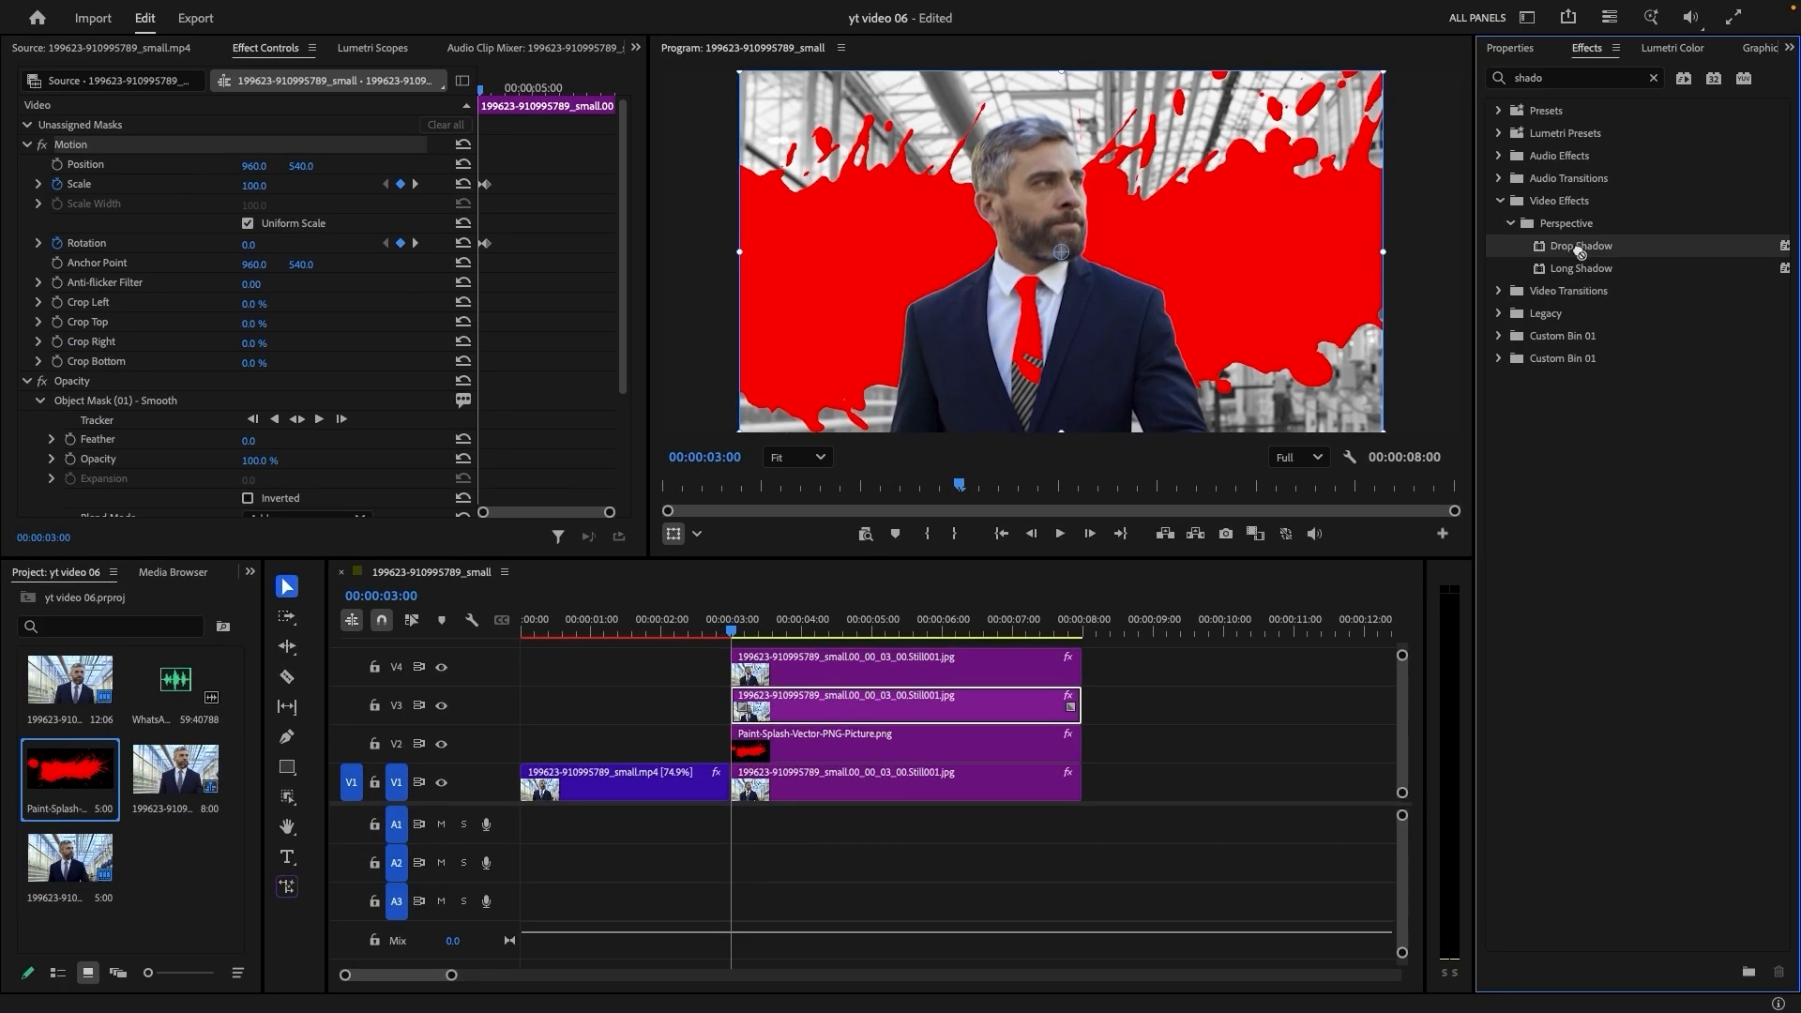
drag(1580, 251, 849, 673)
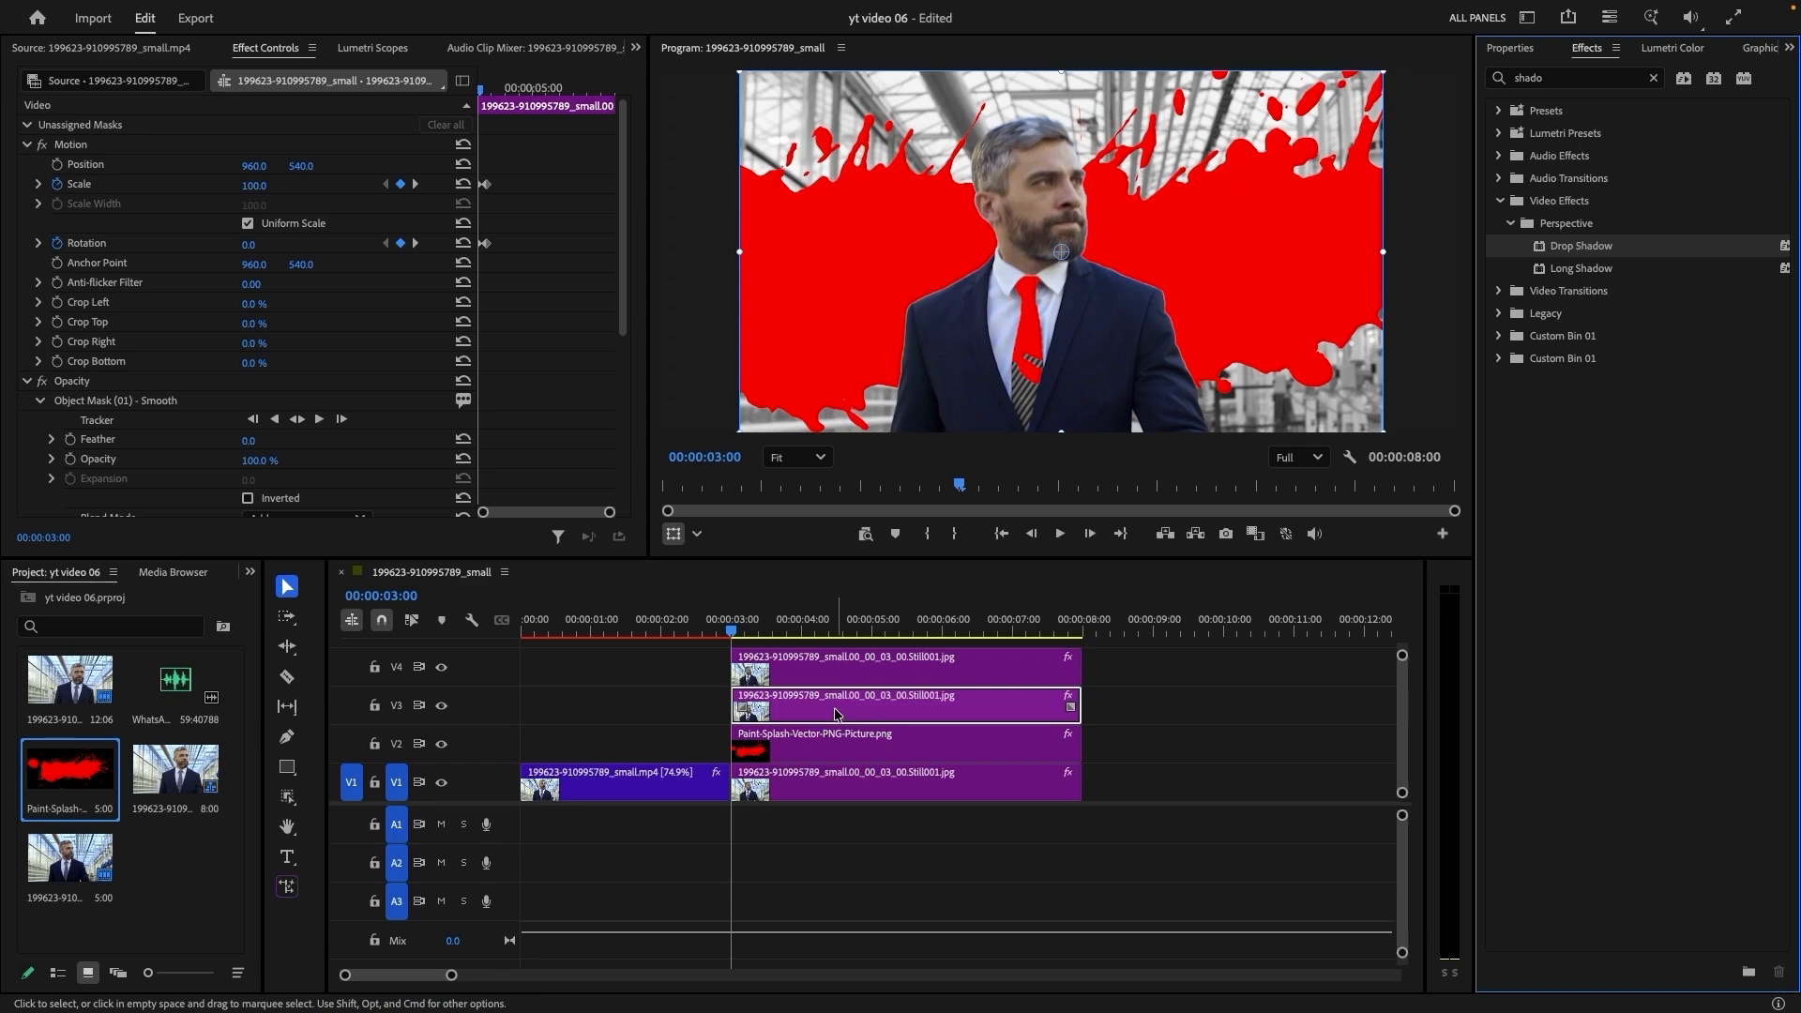
Enable Shadow Only for the V3 still's Drop Shadow and sample the splash's red as the shadow colour
scroll(612, 444, down, 5)
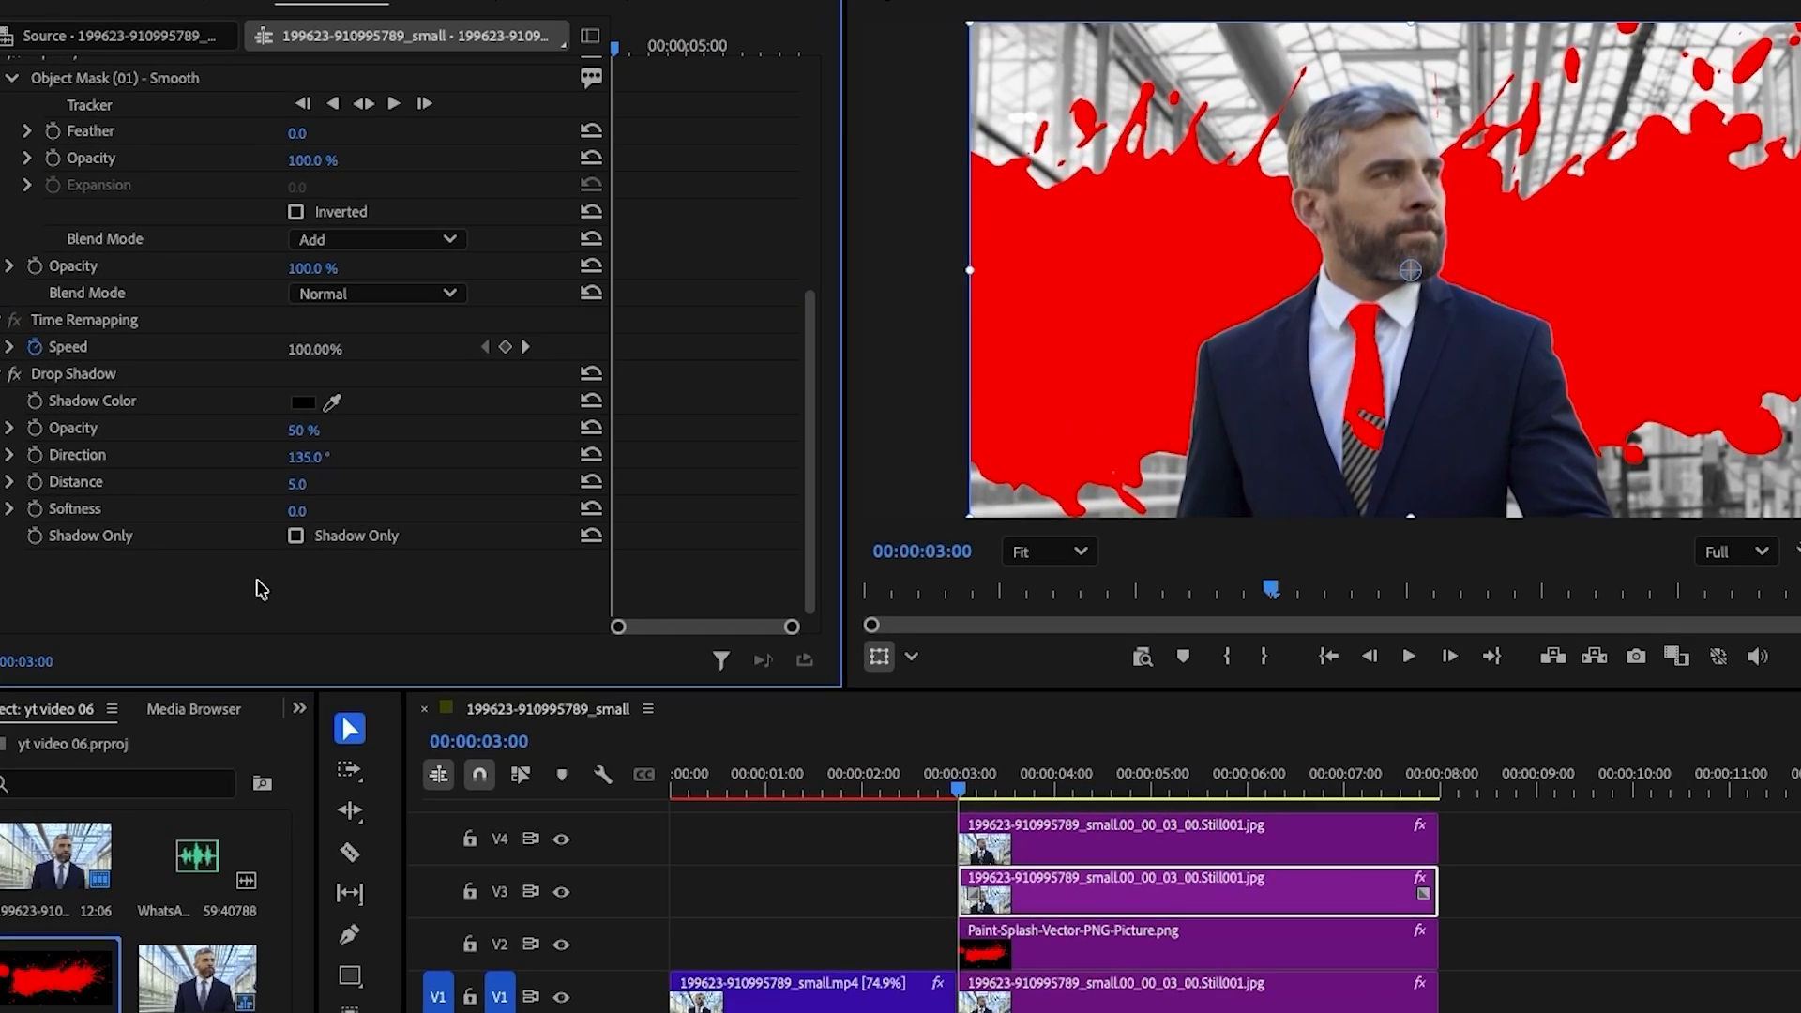
click(297, 538)
click(332, 403)
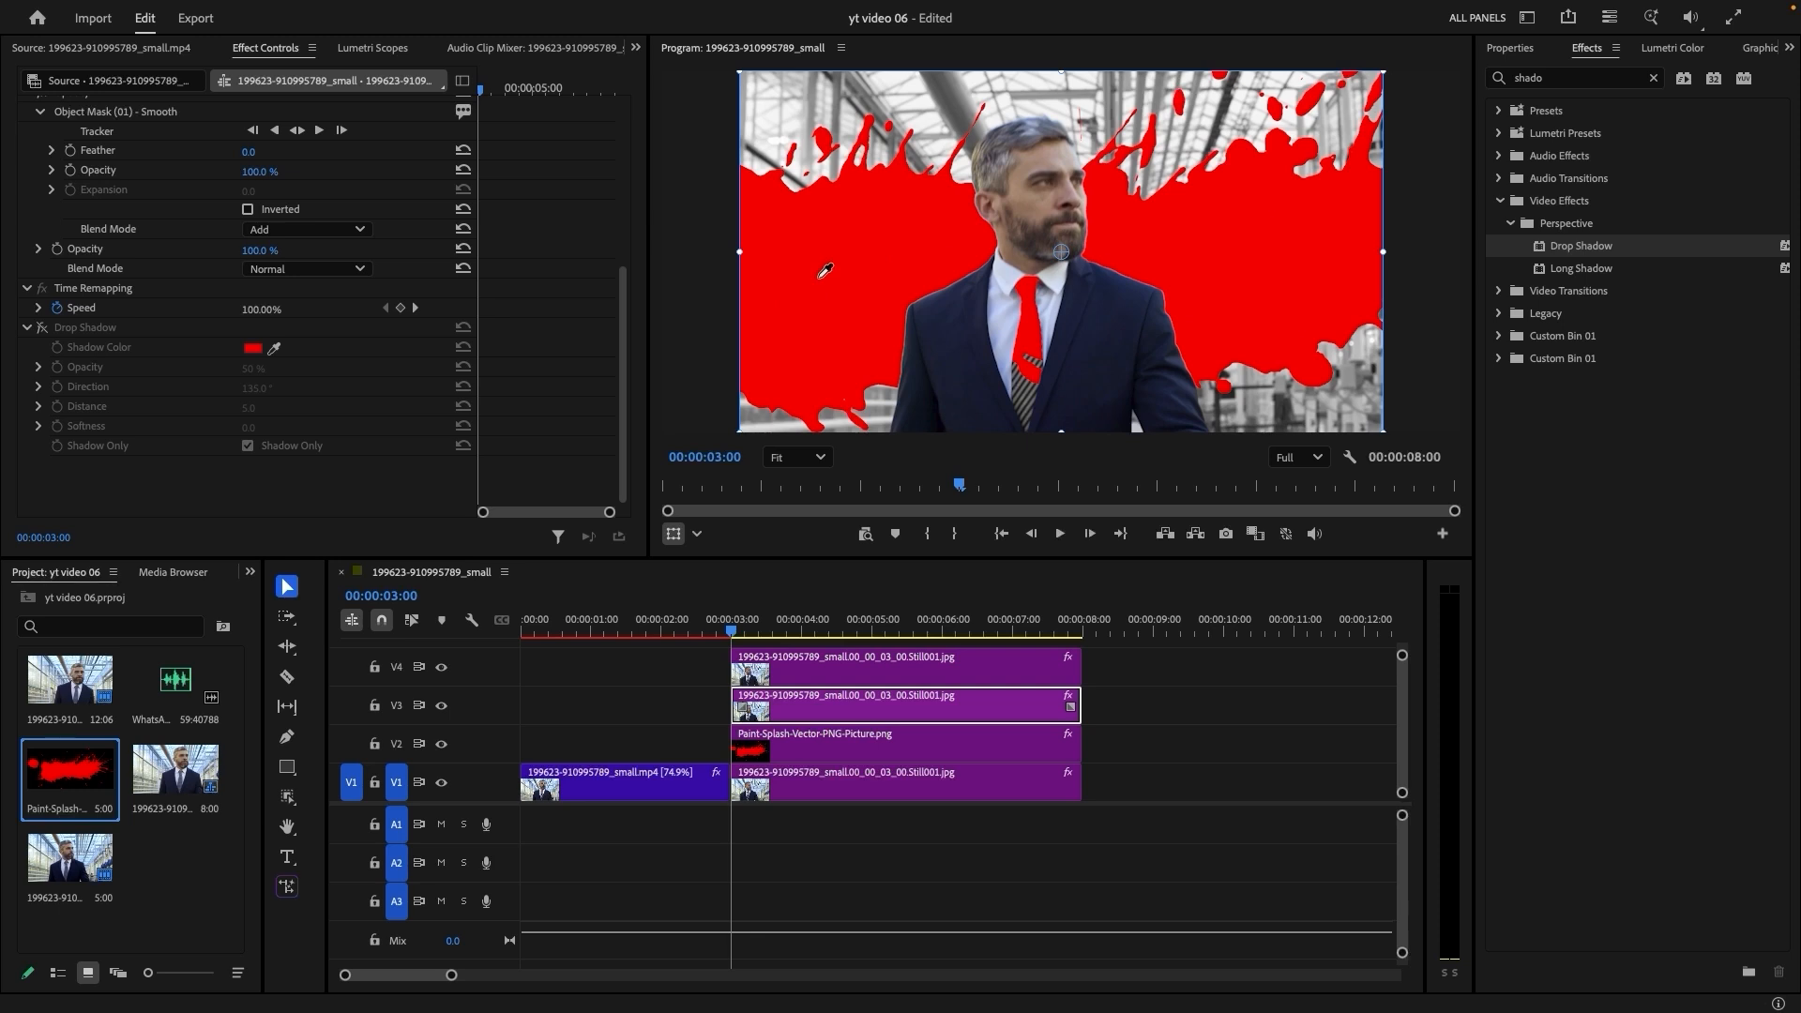
click(812, 277)
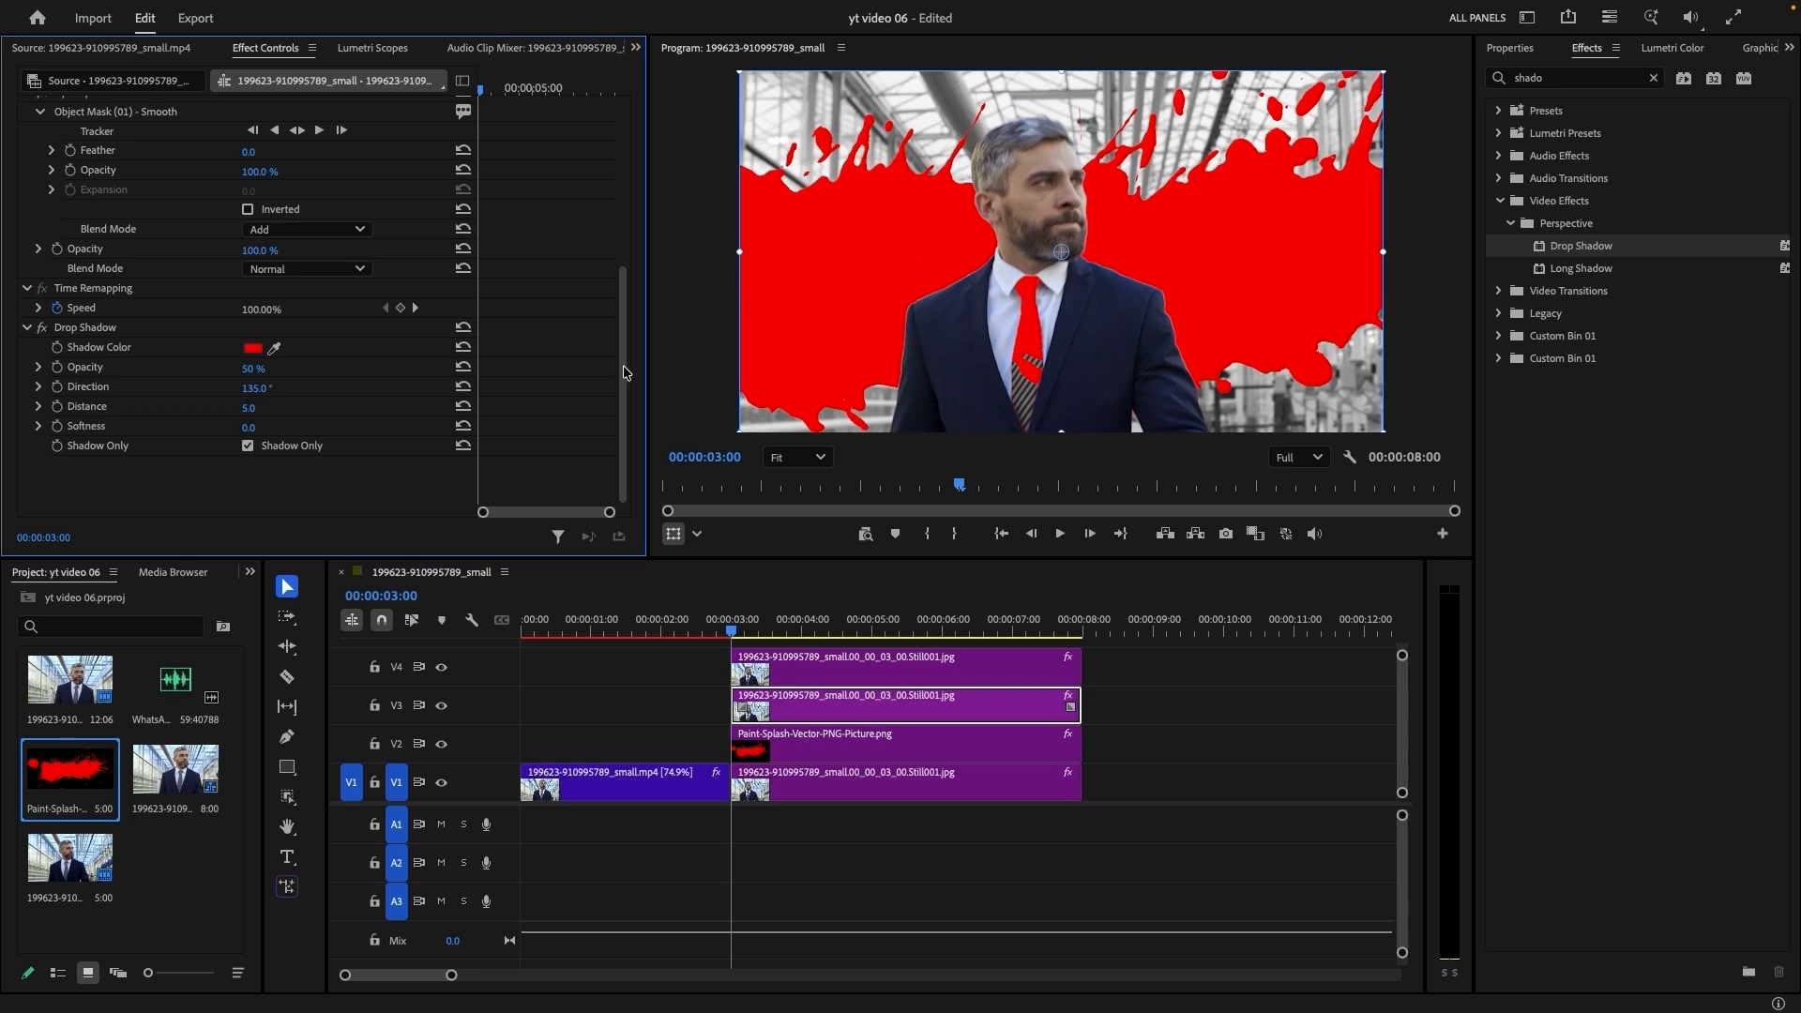
Set the V3 shadow still's Scale to 111 and its Position to 973, 563 so it outlines the man
scroll(625, 372, up, 5)
drag(253, 186, 262, 186)
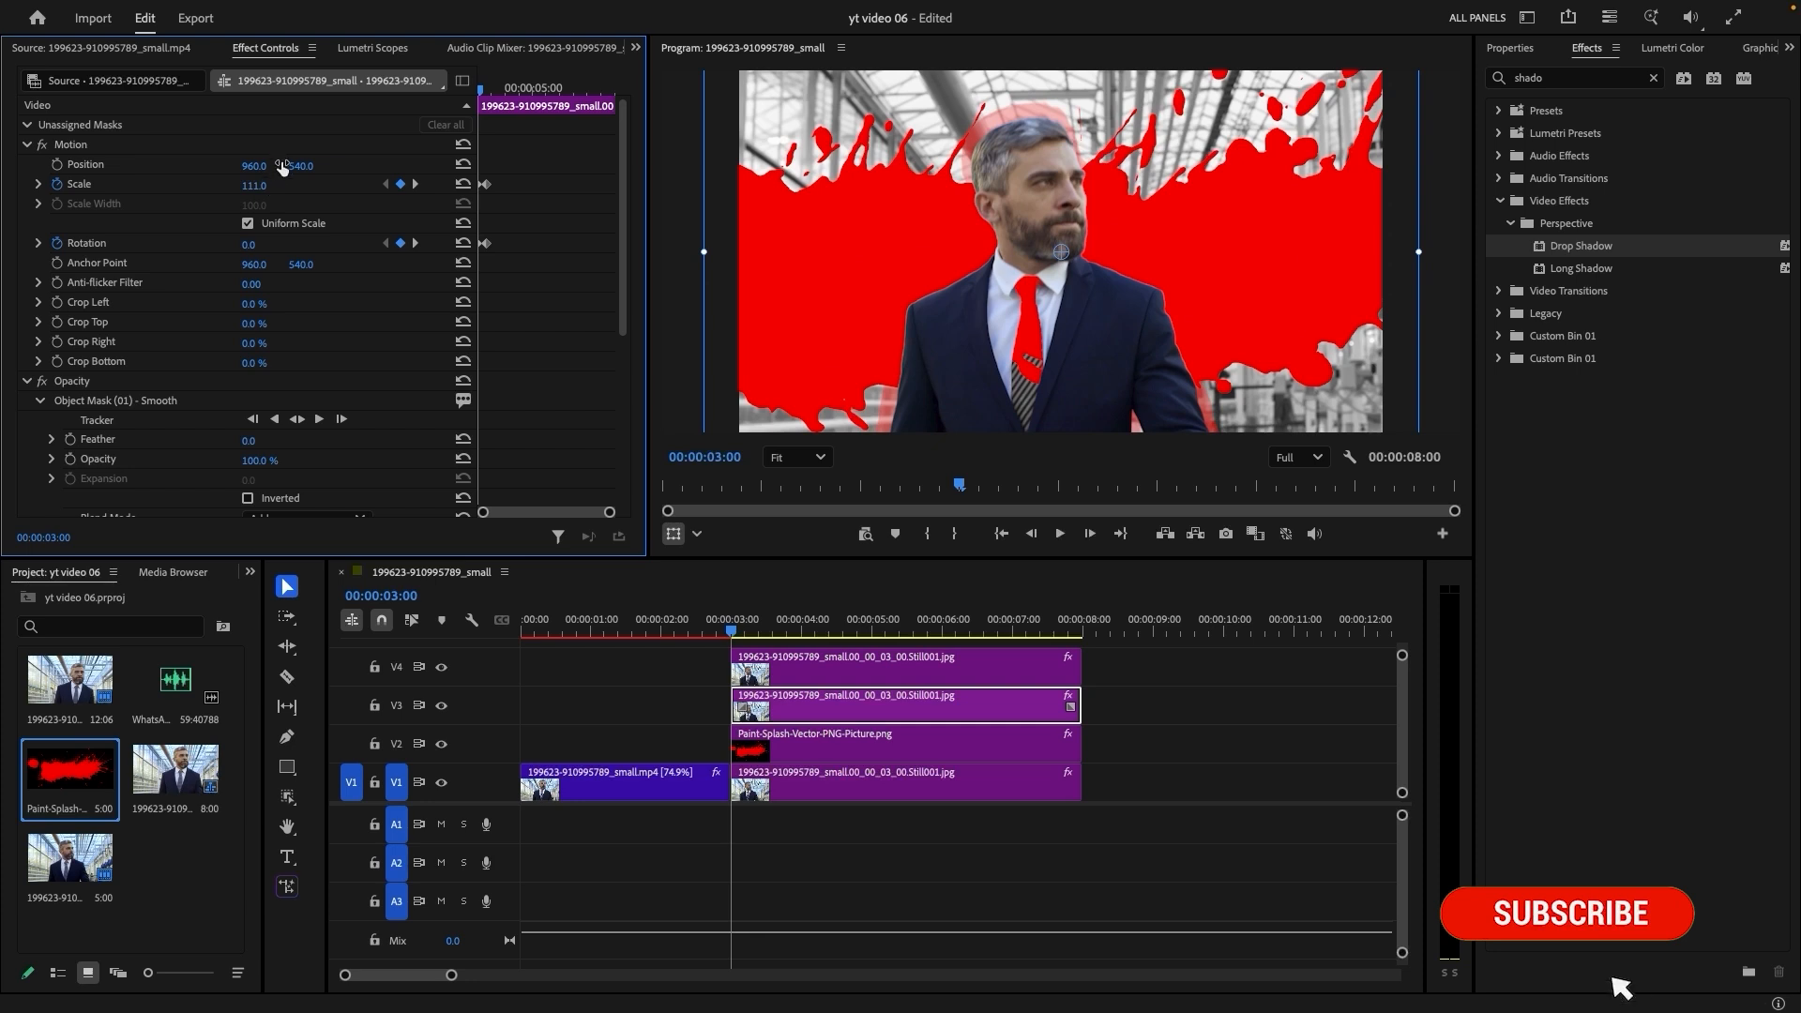
drag(301, 165, 262, 165)
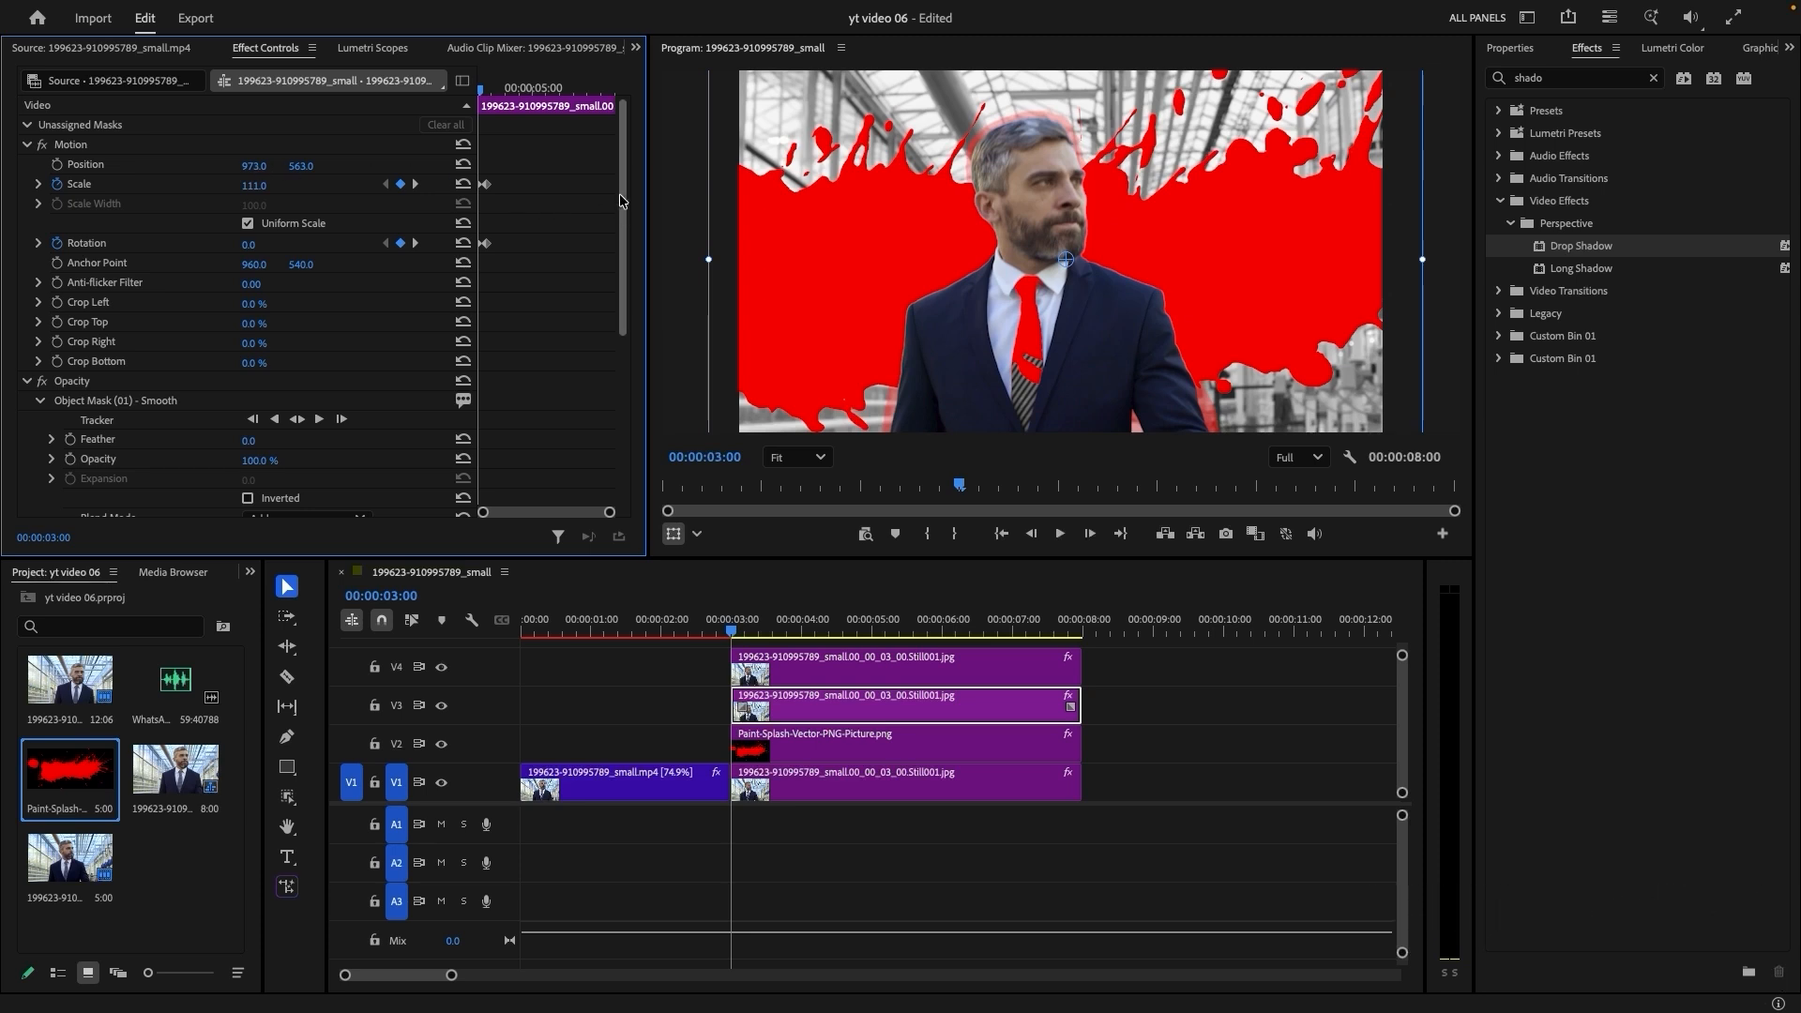
Raise the V3 still's Drop Shadow Opacity to 100% and check the red outline in an enlarged program view
scroll(621, 185, down, 3)
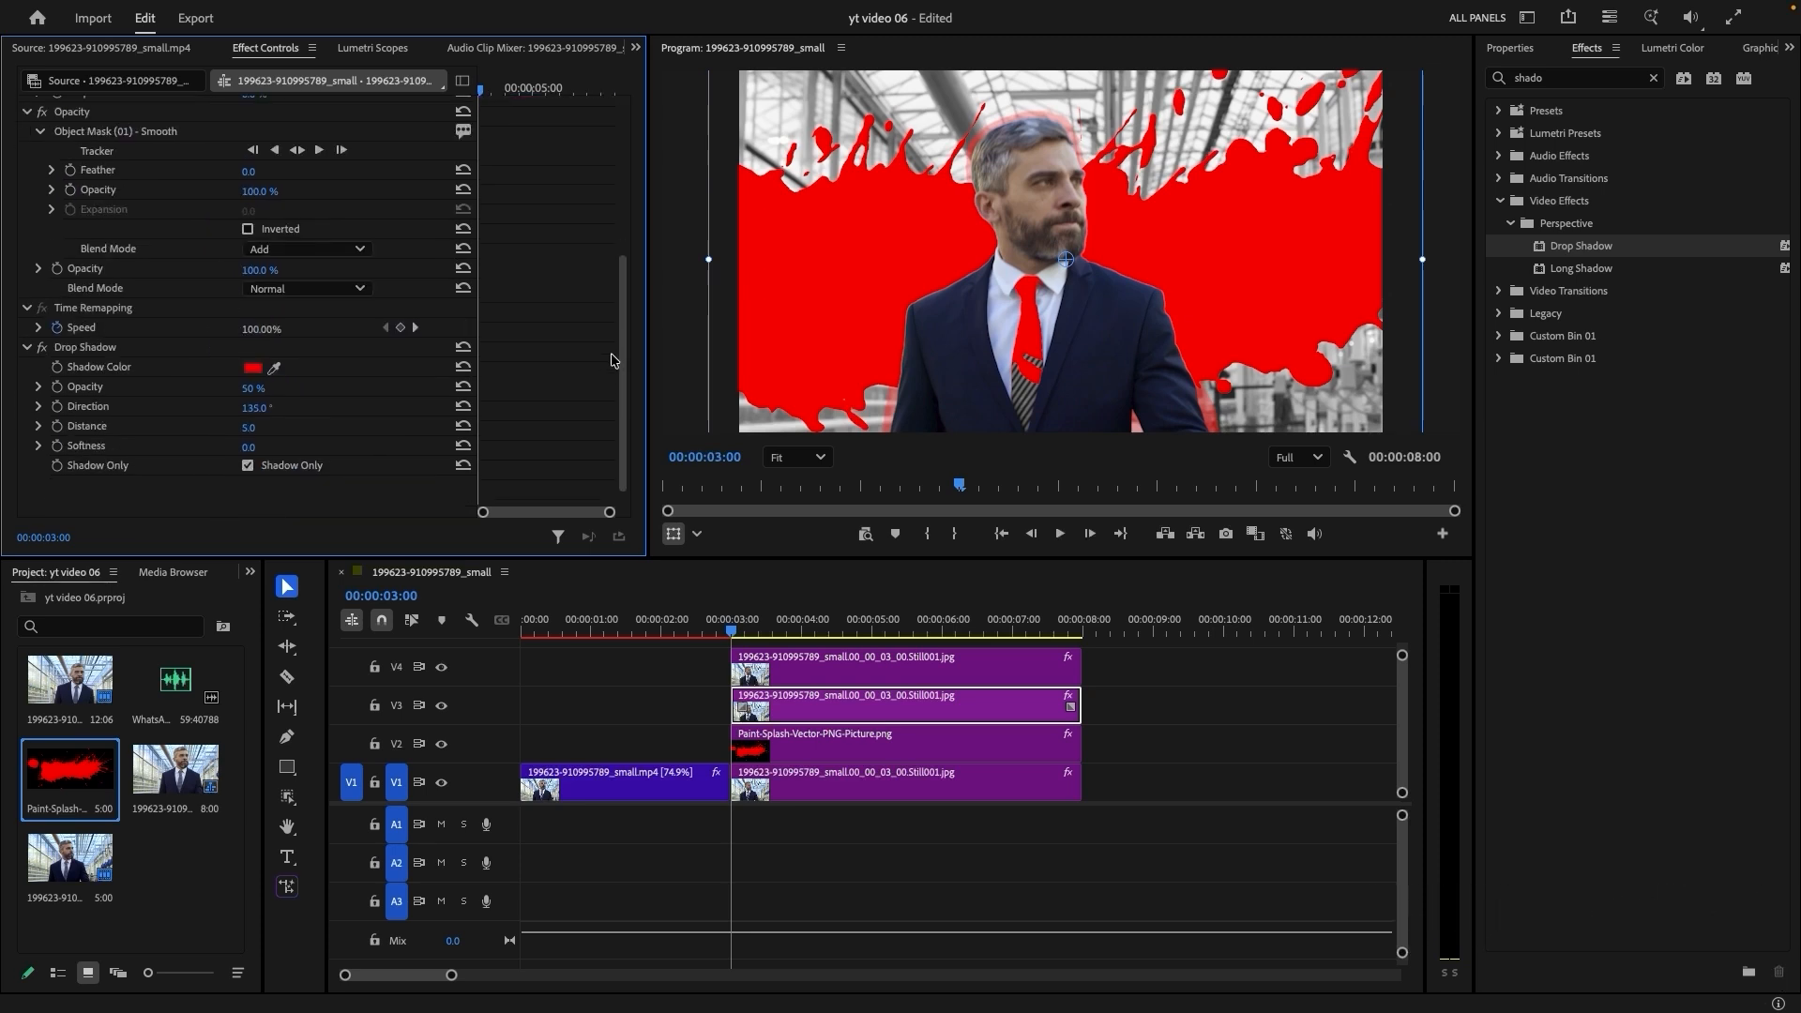
scroll(628, 178, up, 3)
scroll(629, 282, down, 5)
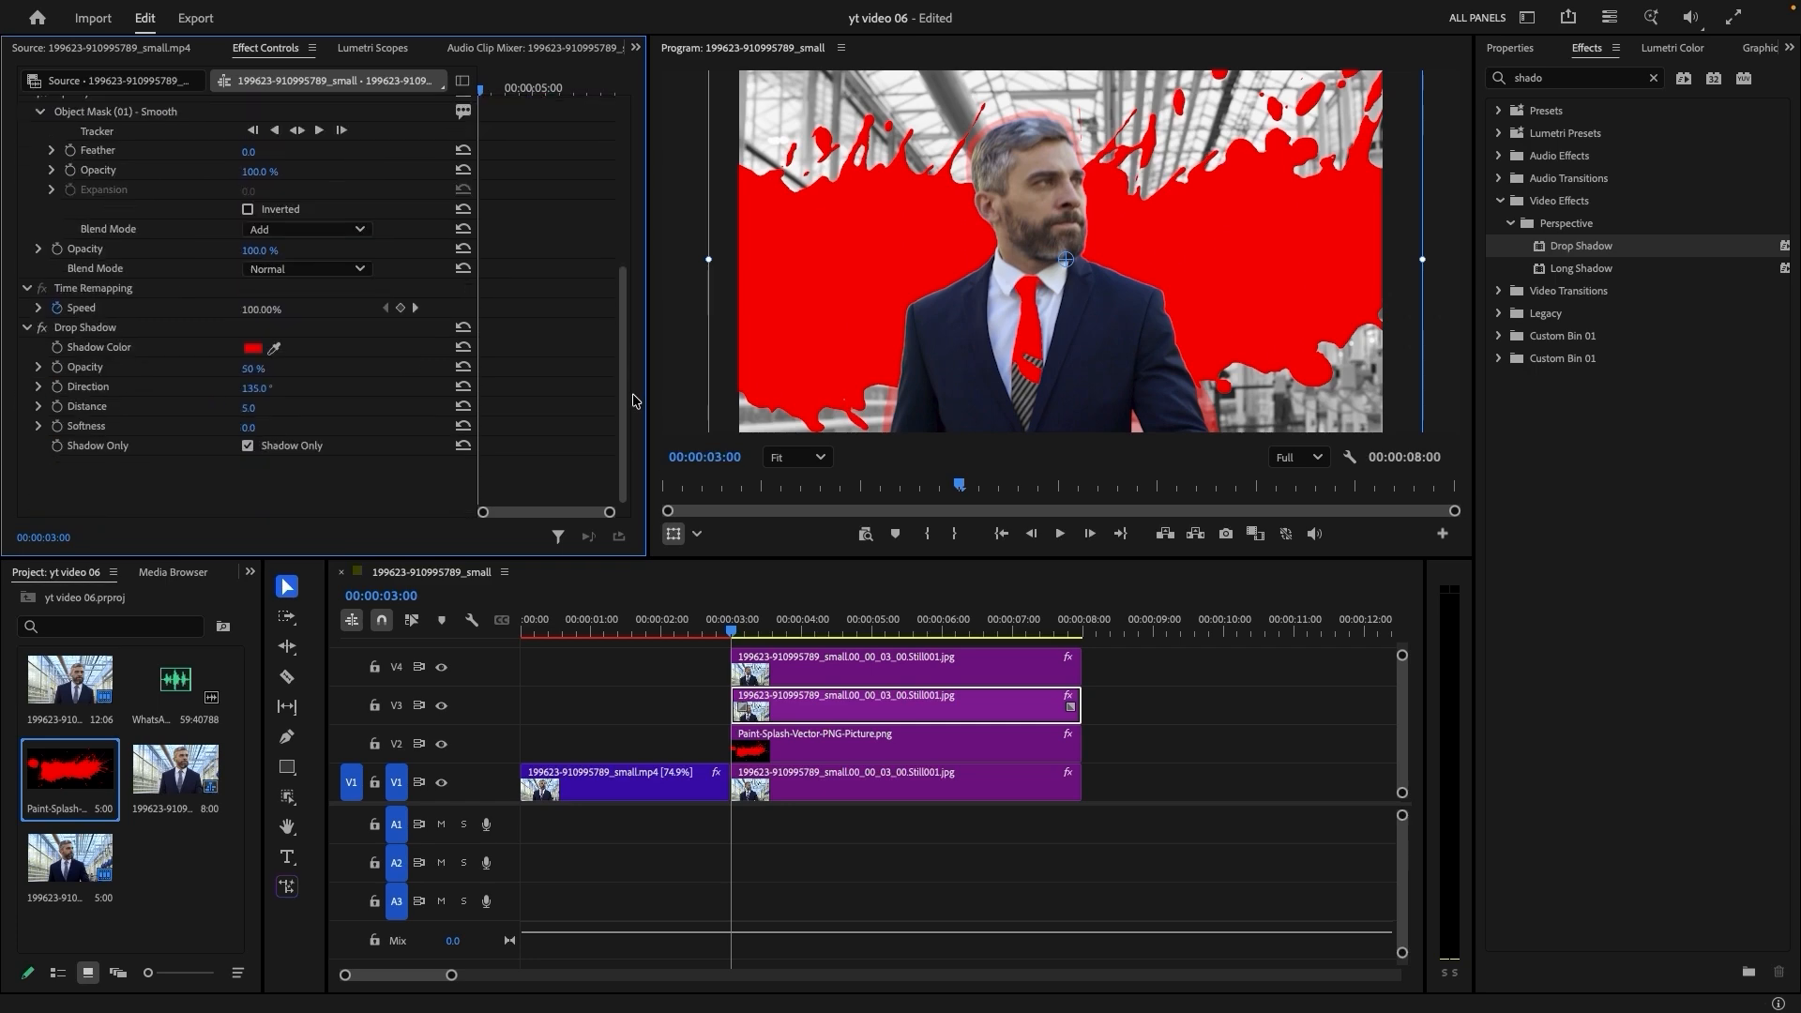
click(1011, 169)
key(grave)
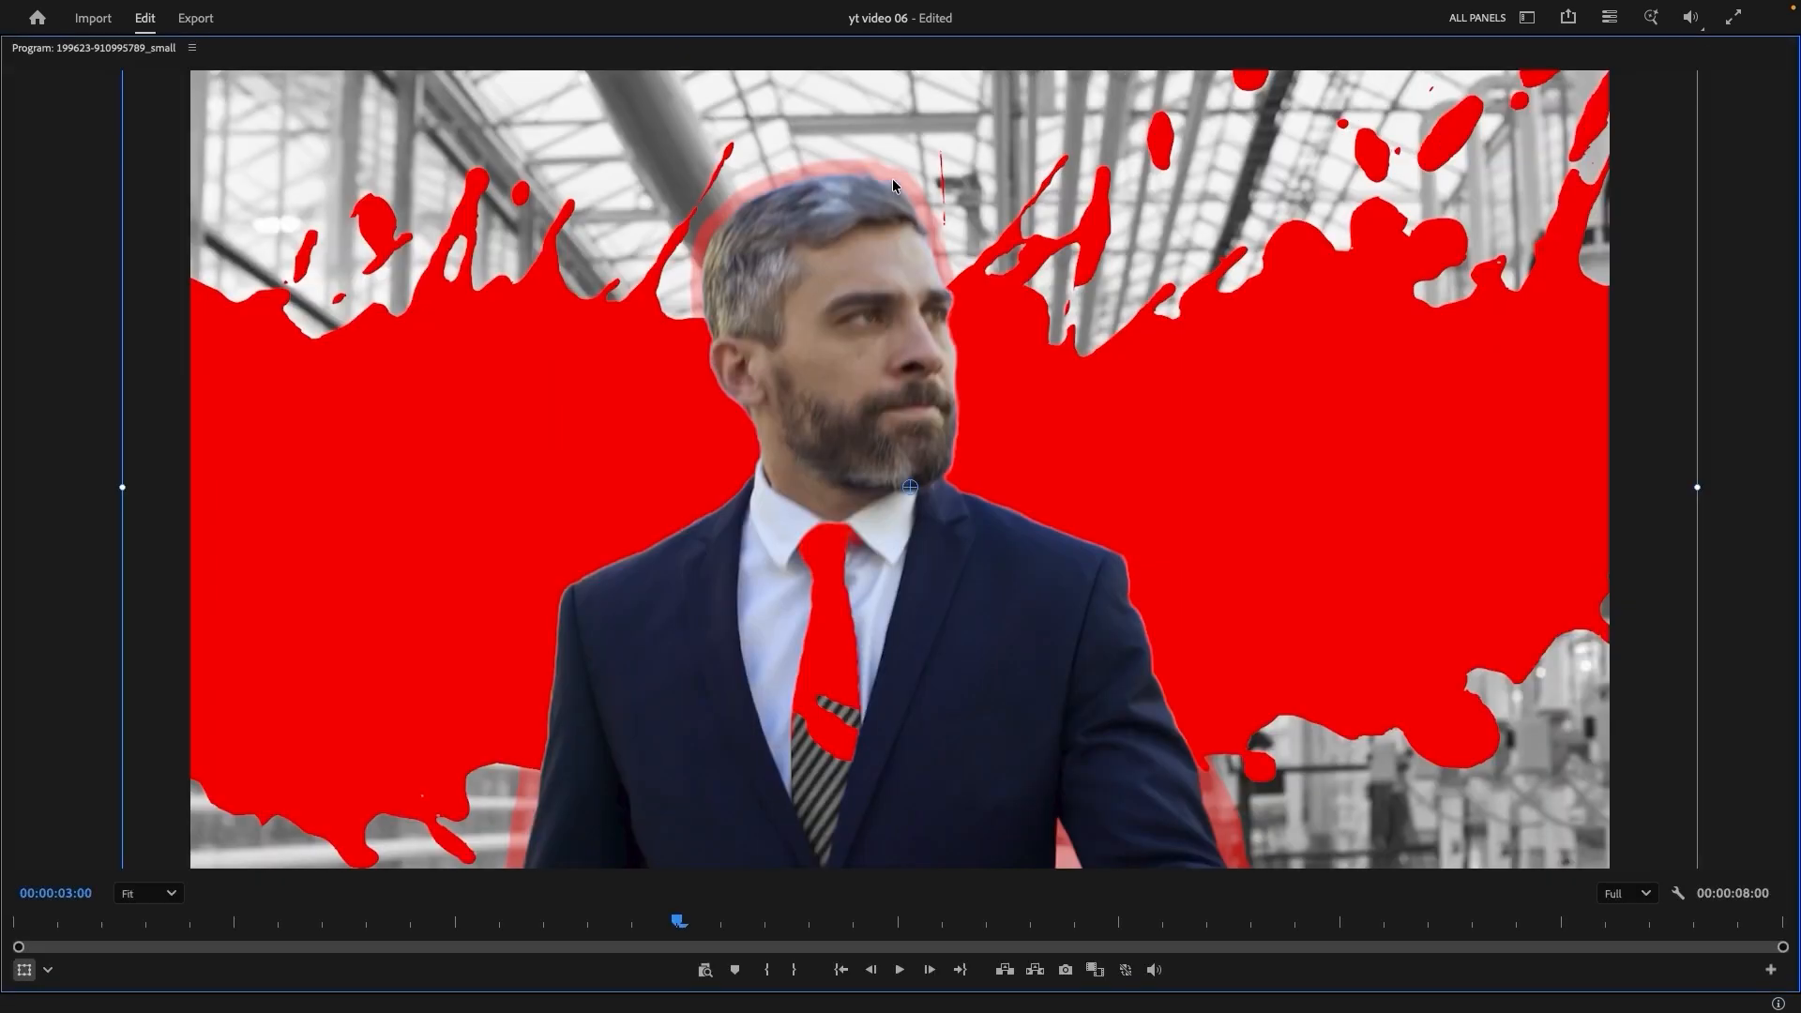
key(grave)
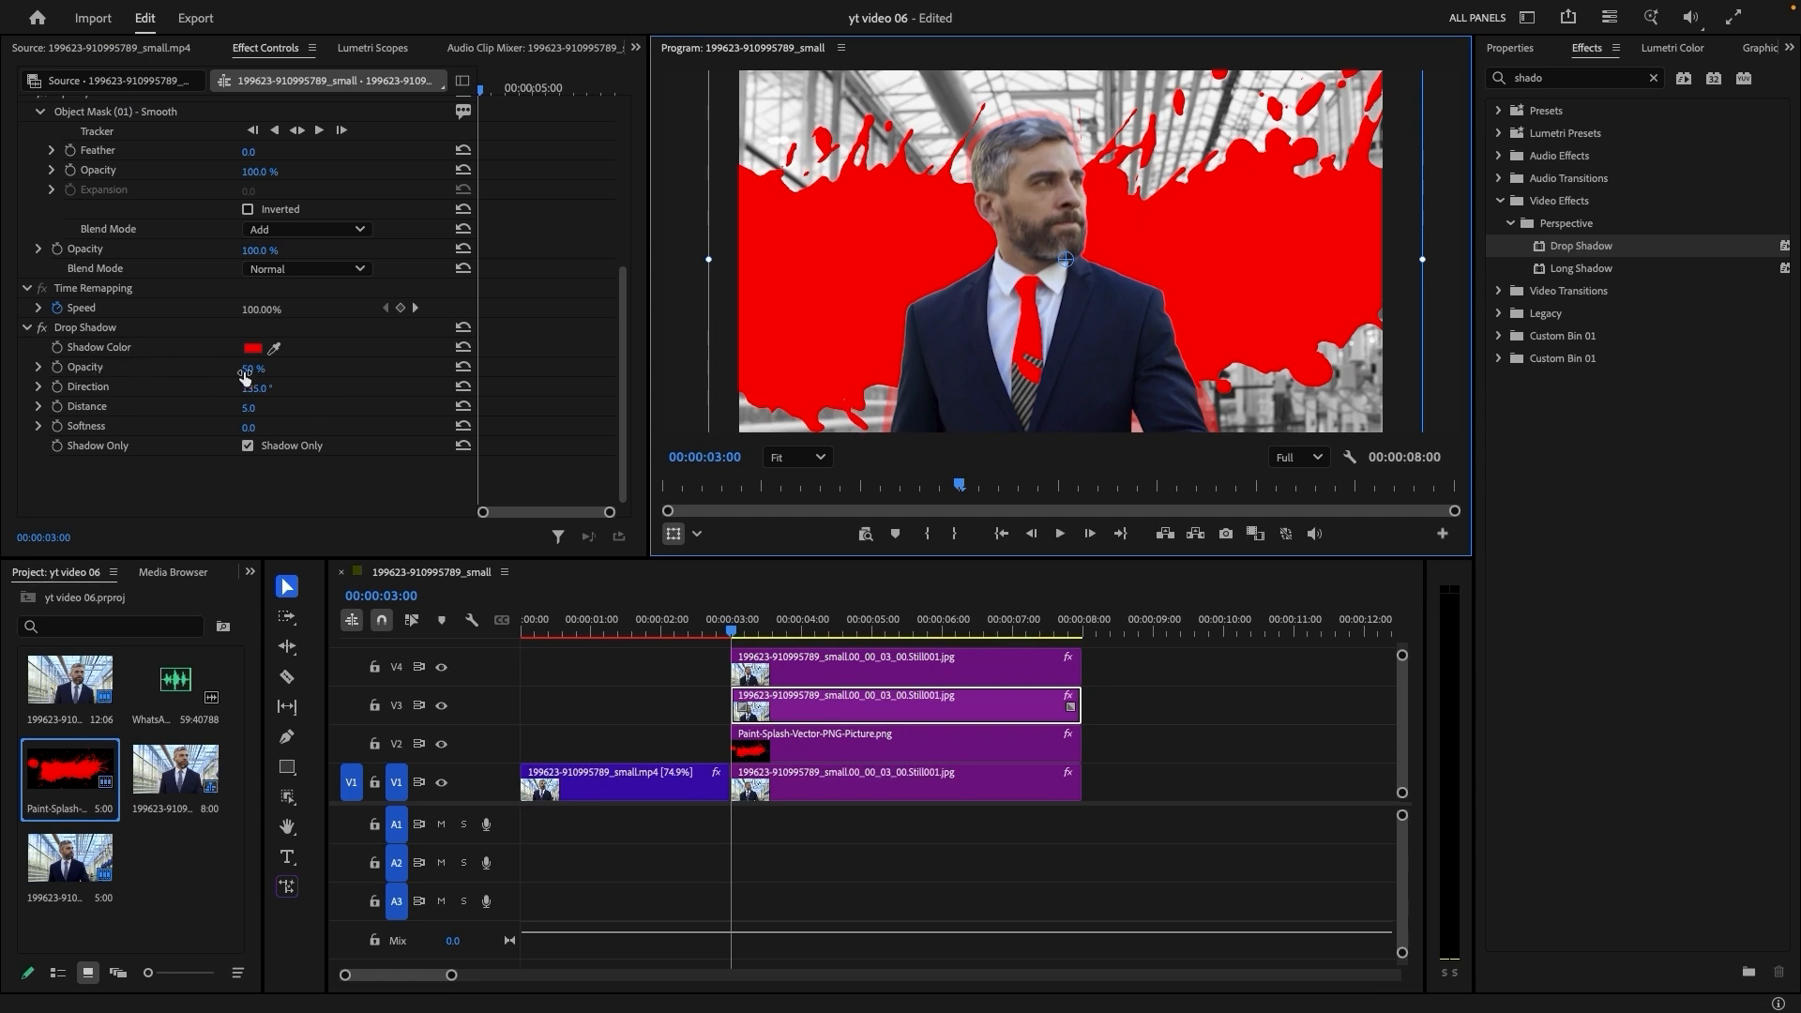
drag(251, 376, 300, 375)
key(grave)
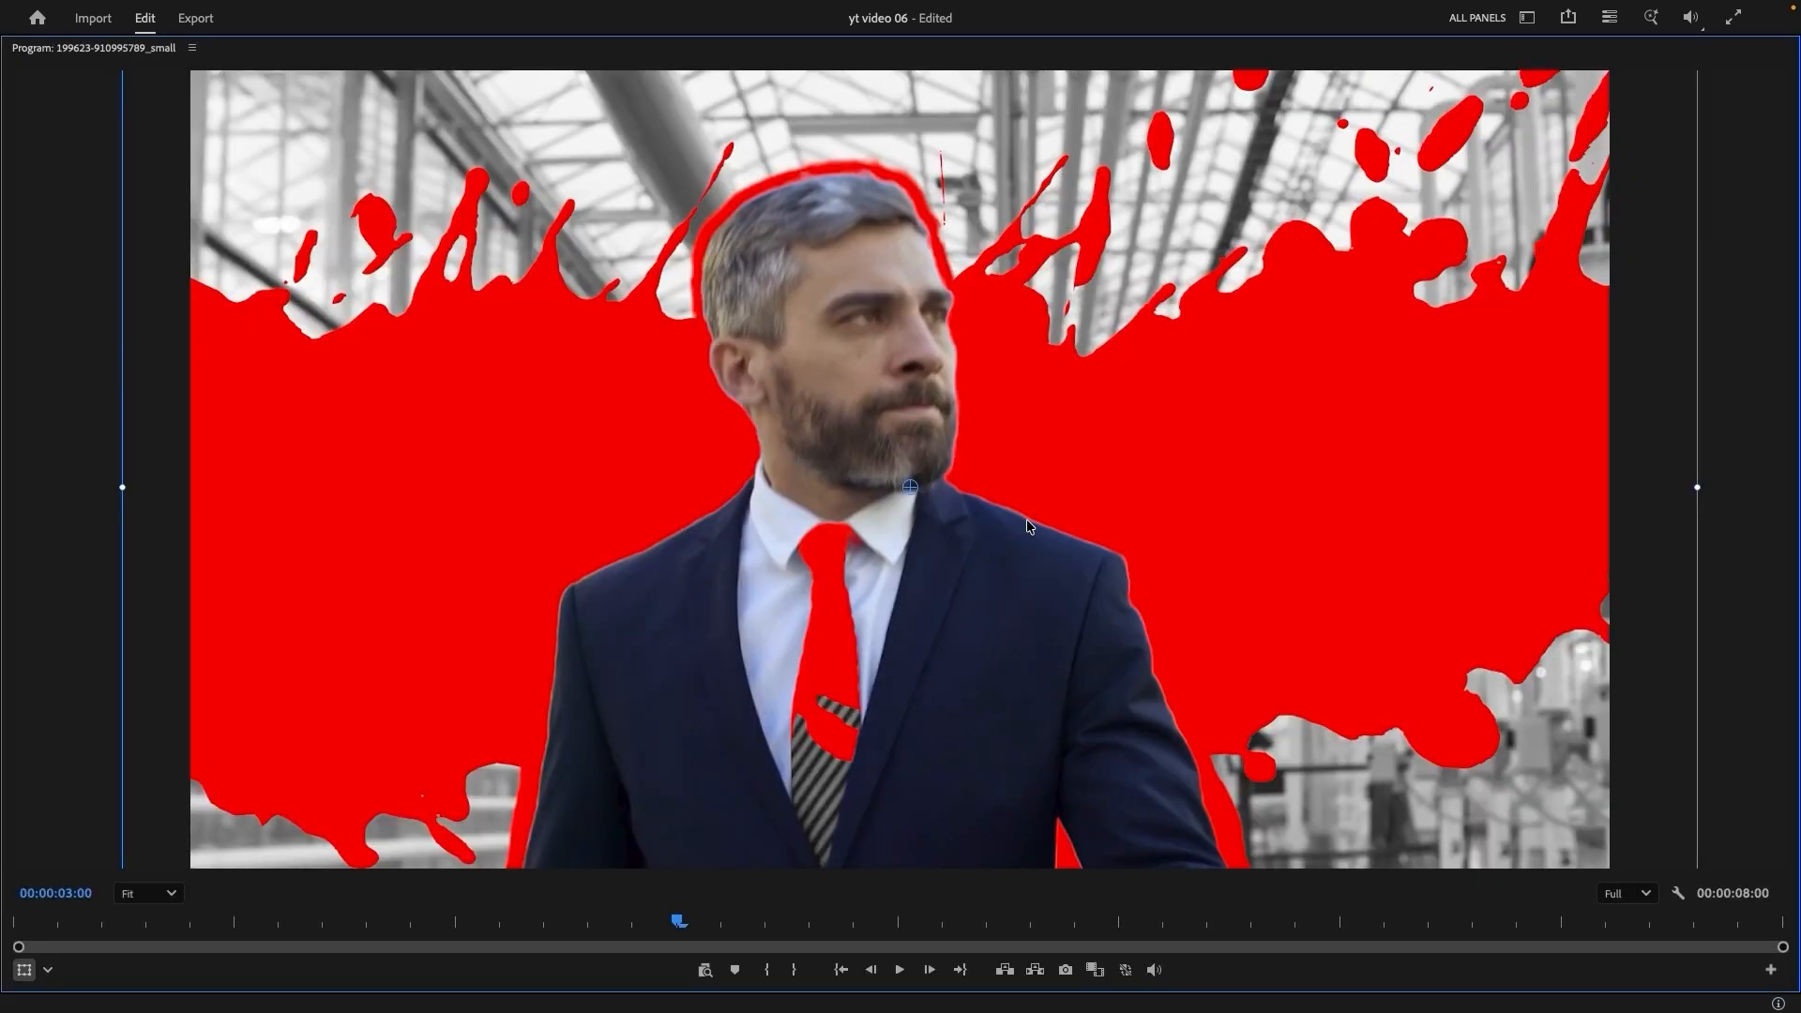
key(grave)
Play the sequence from just before the freeze frame to check the outline's animation
click(701, 626)
key(space)
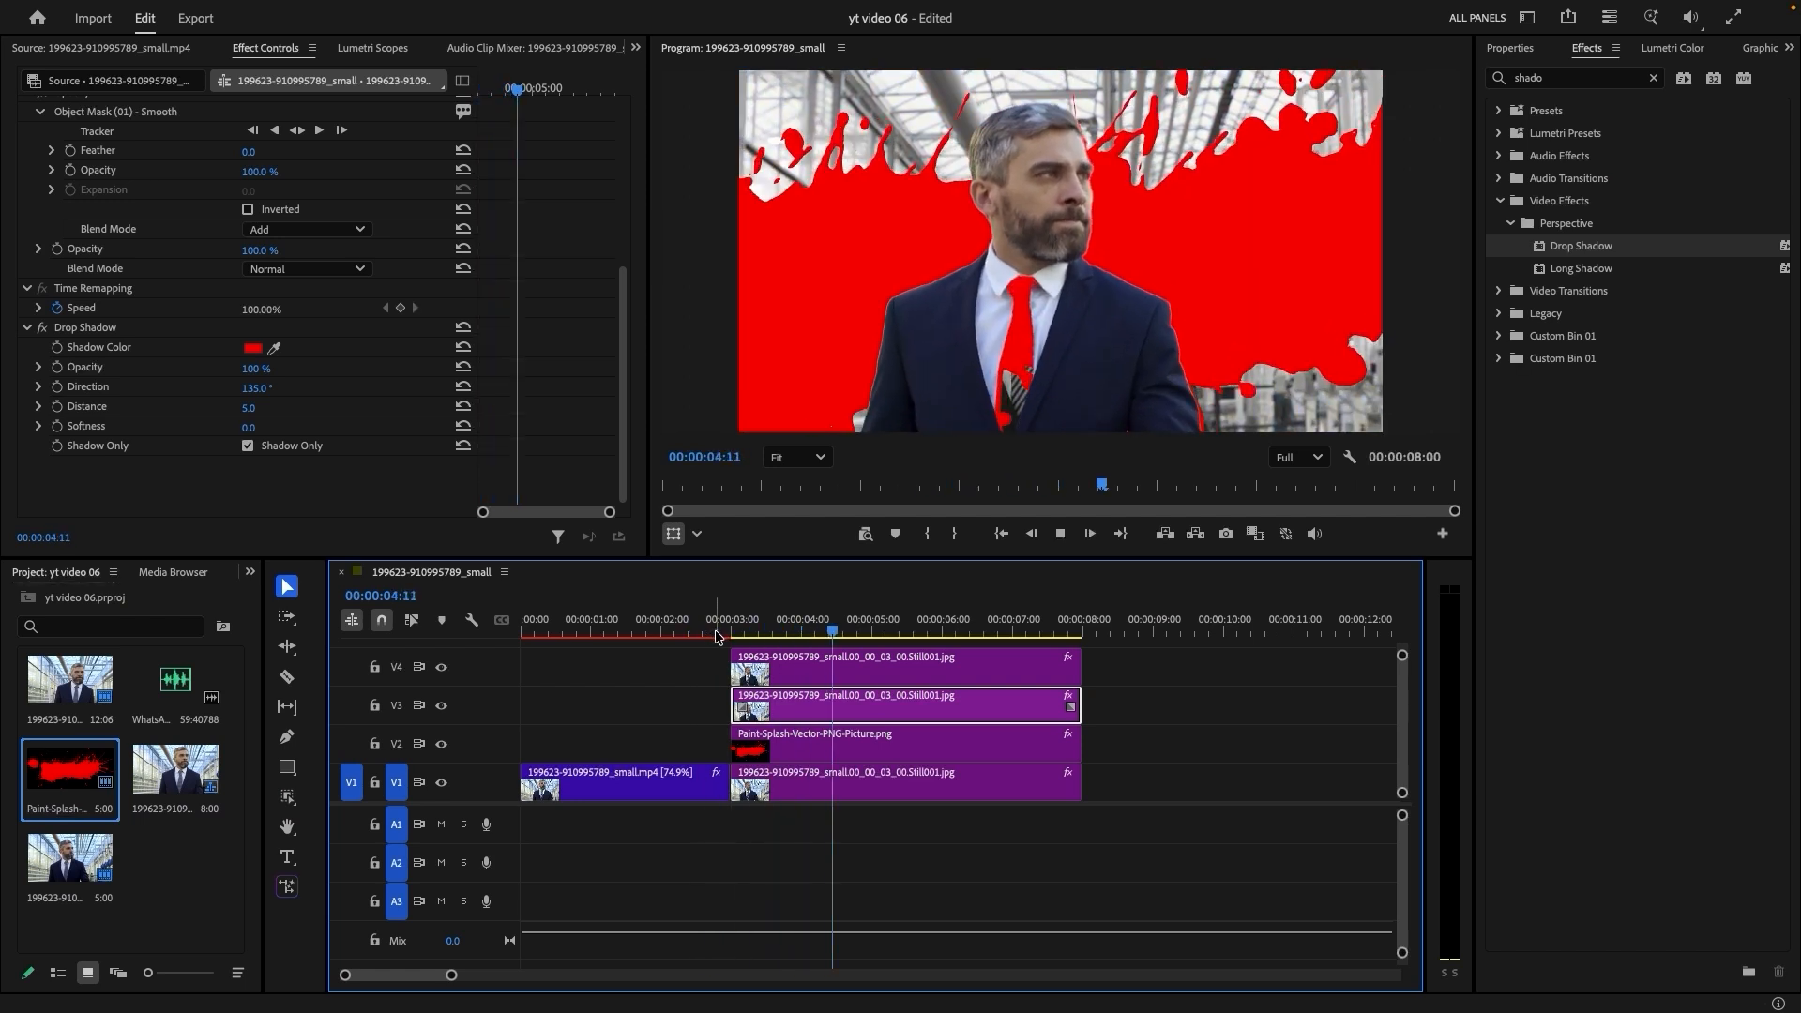
key(space)
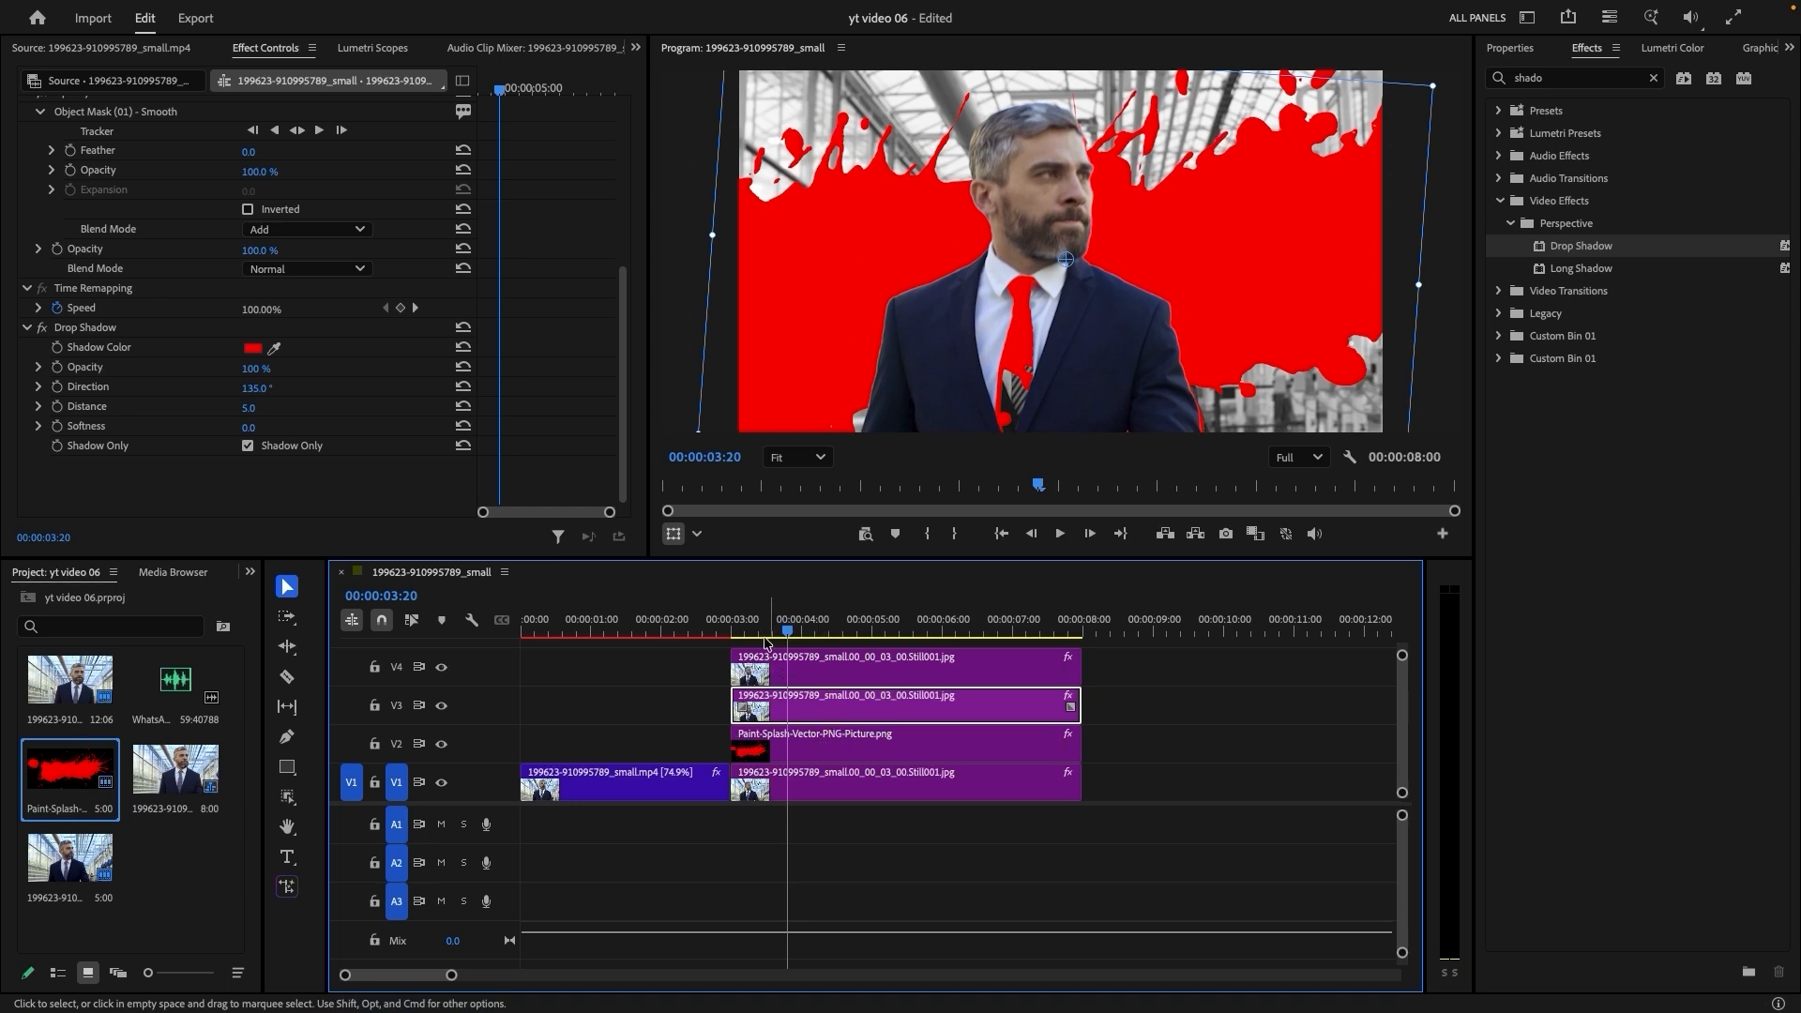
Remove all Scale and Rotation keyframes from the V3 shadow still with the playhead at 00:00:03:00
drag(740, 633, 734, 633)
click(762, 698)
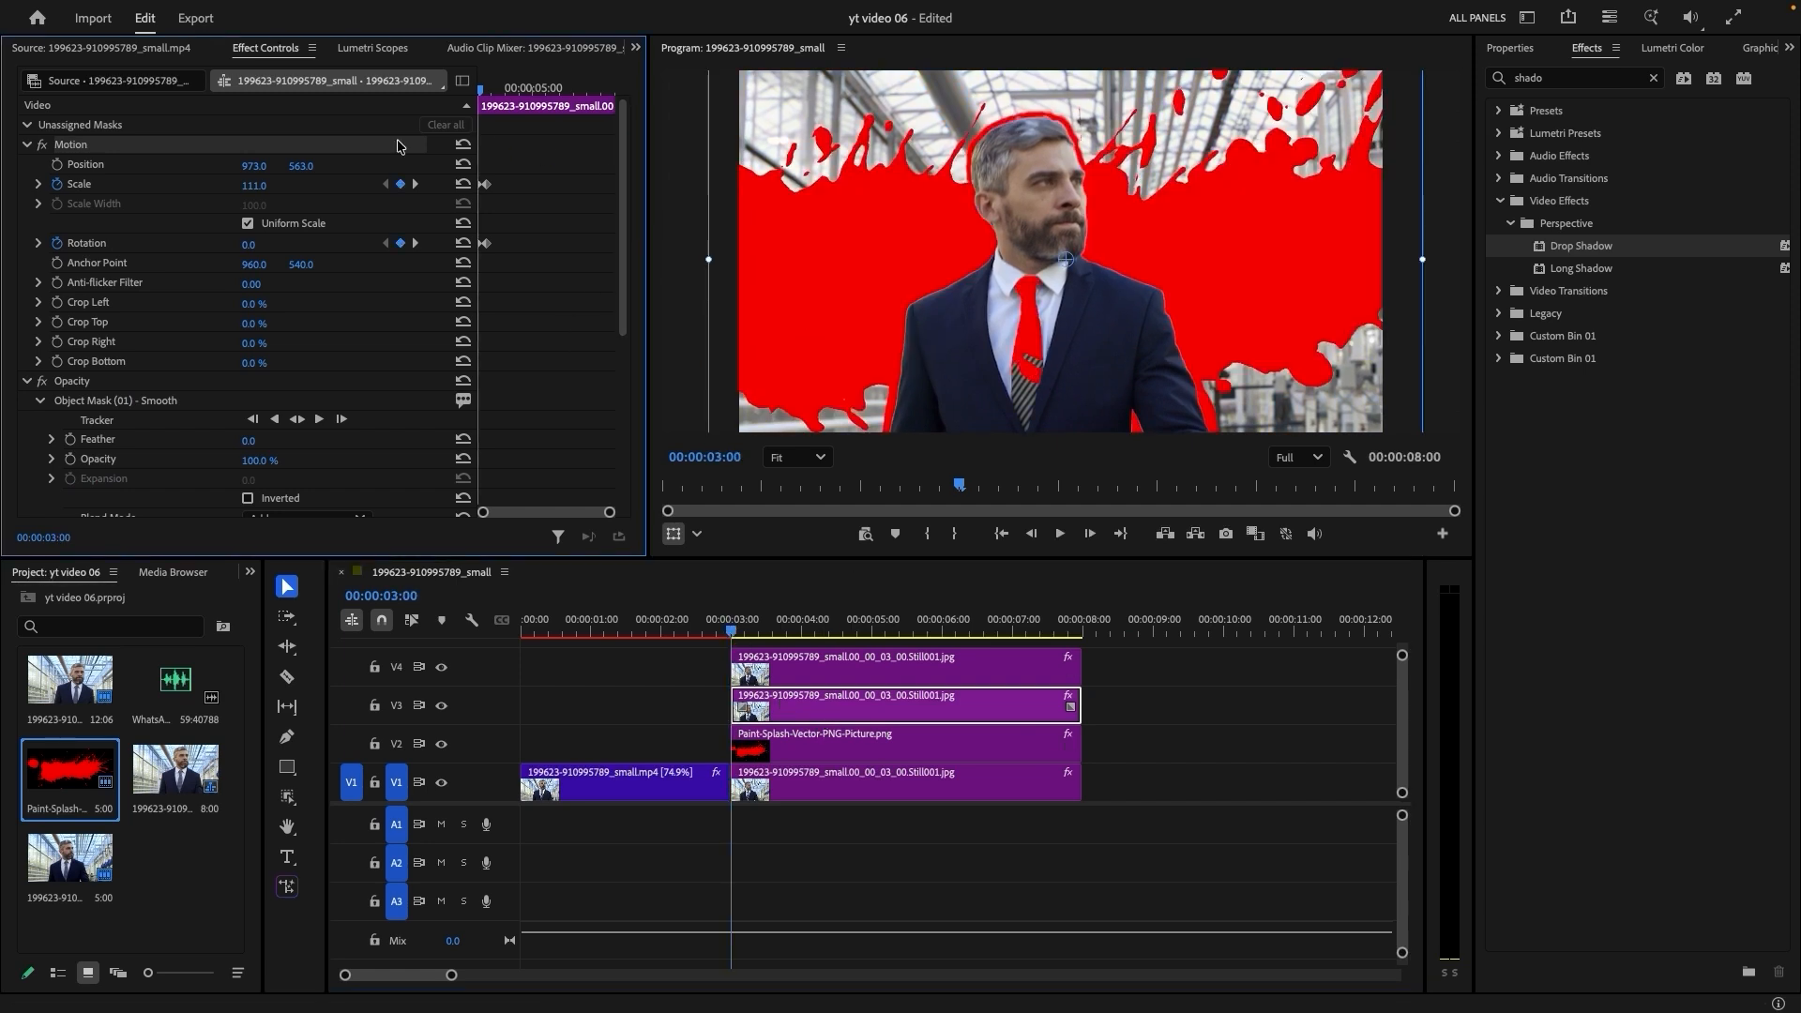
click(58, 184)
key(Return)
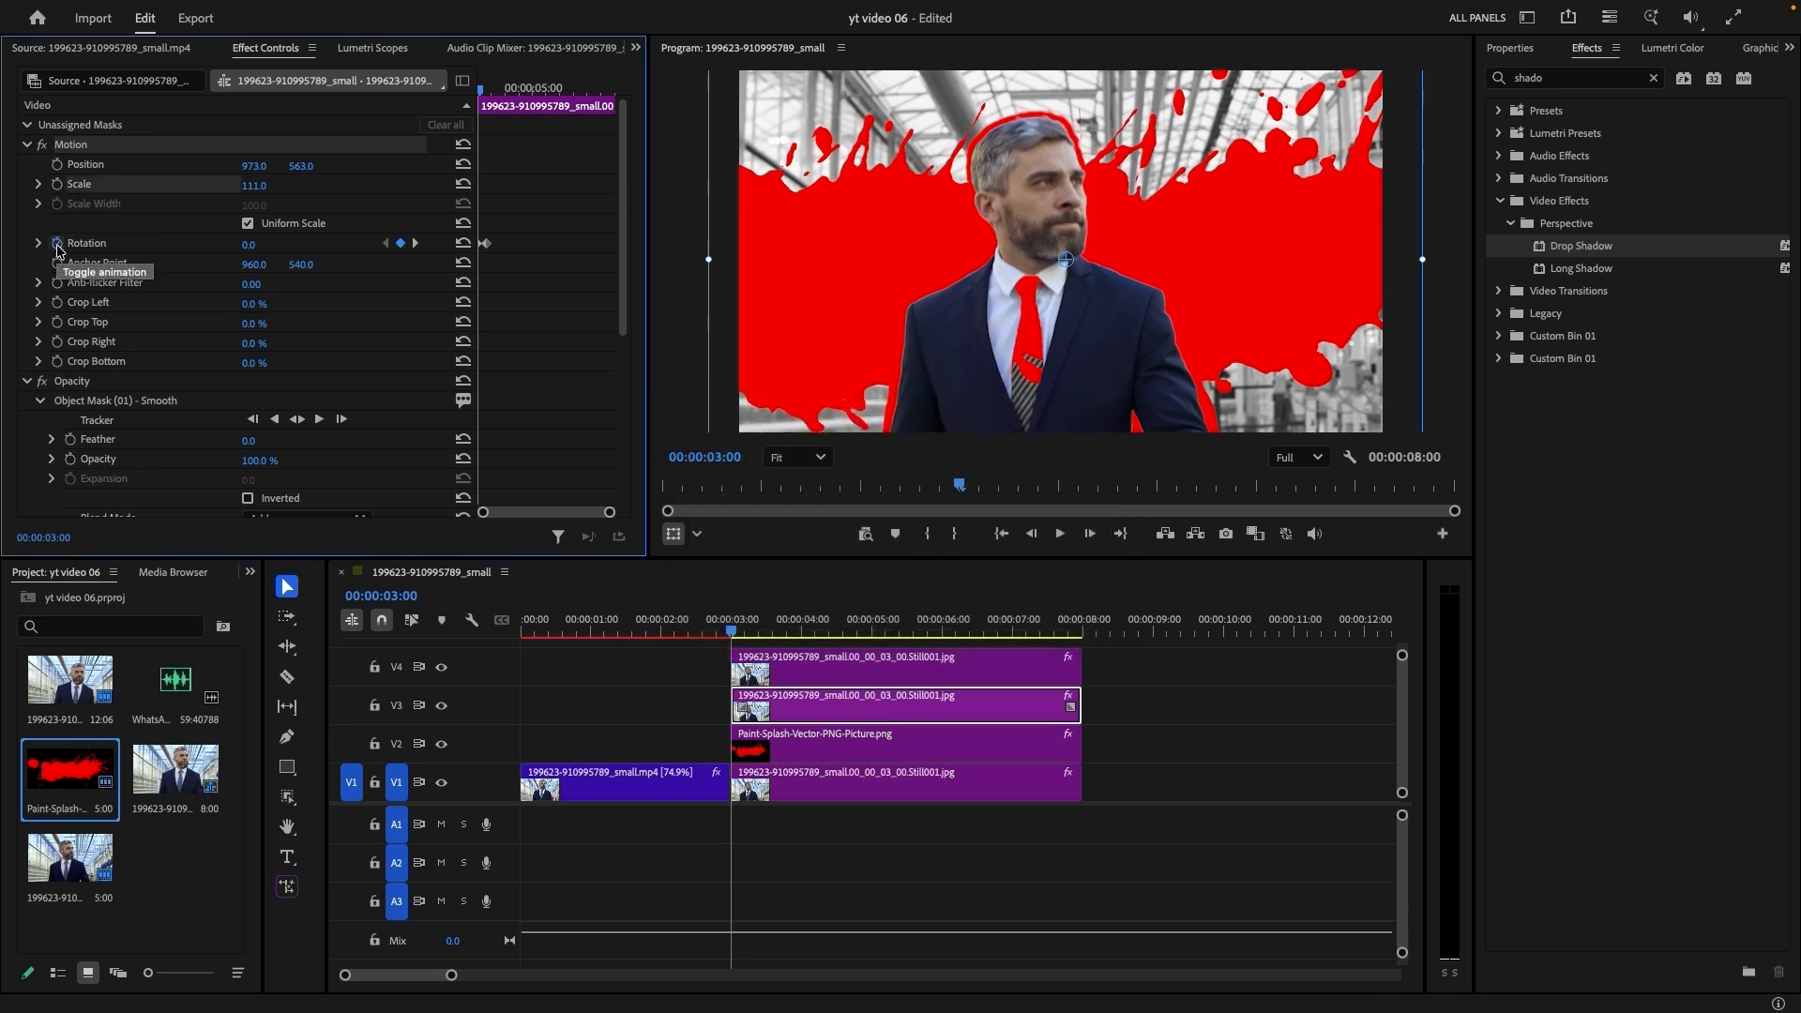
click(57, 244)
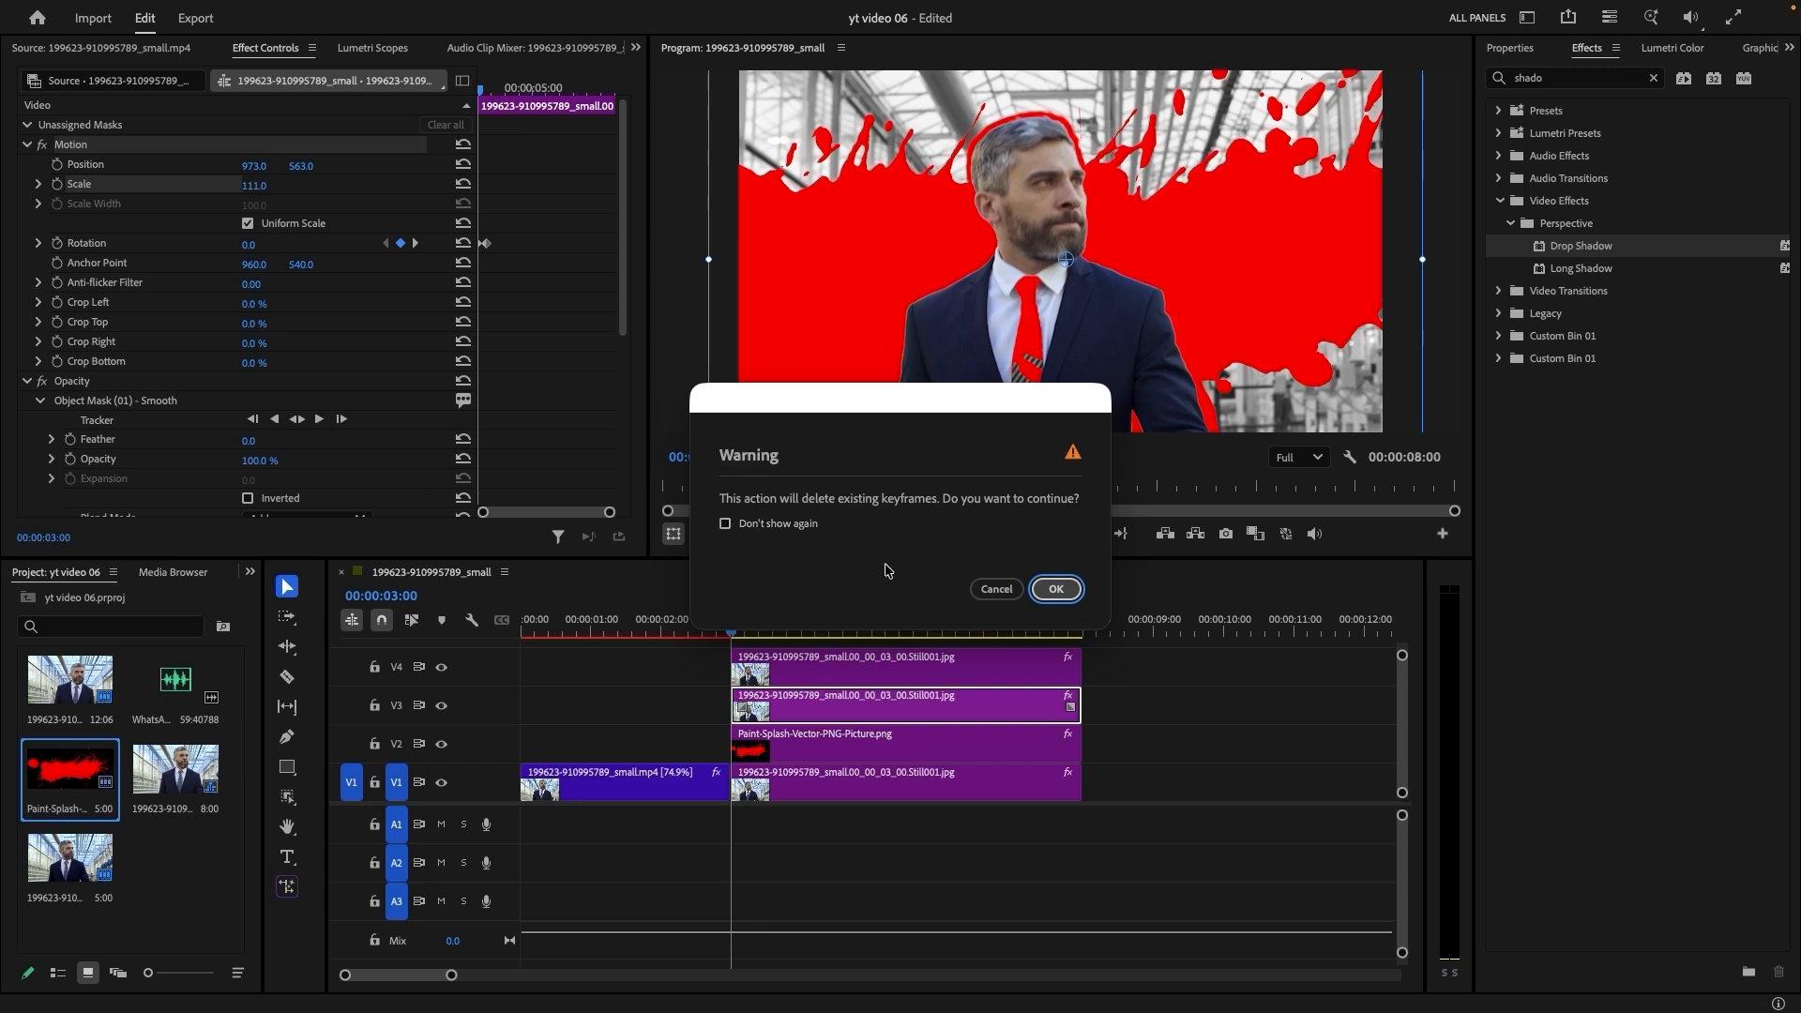
click(1052, 589)
Compare the Motion settings of the V3 shadow still with those of the masked still on V4
click(795, 720)
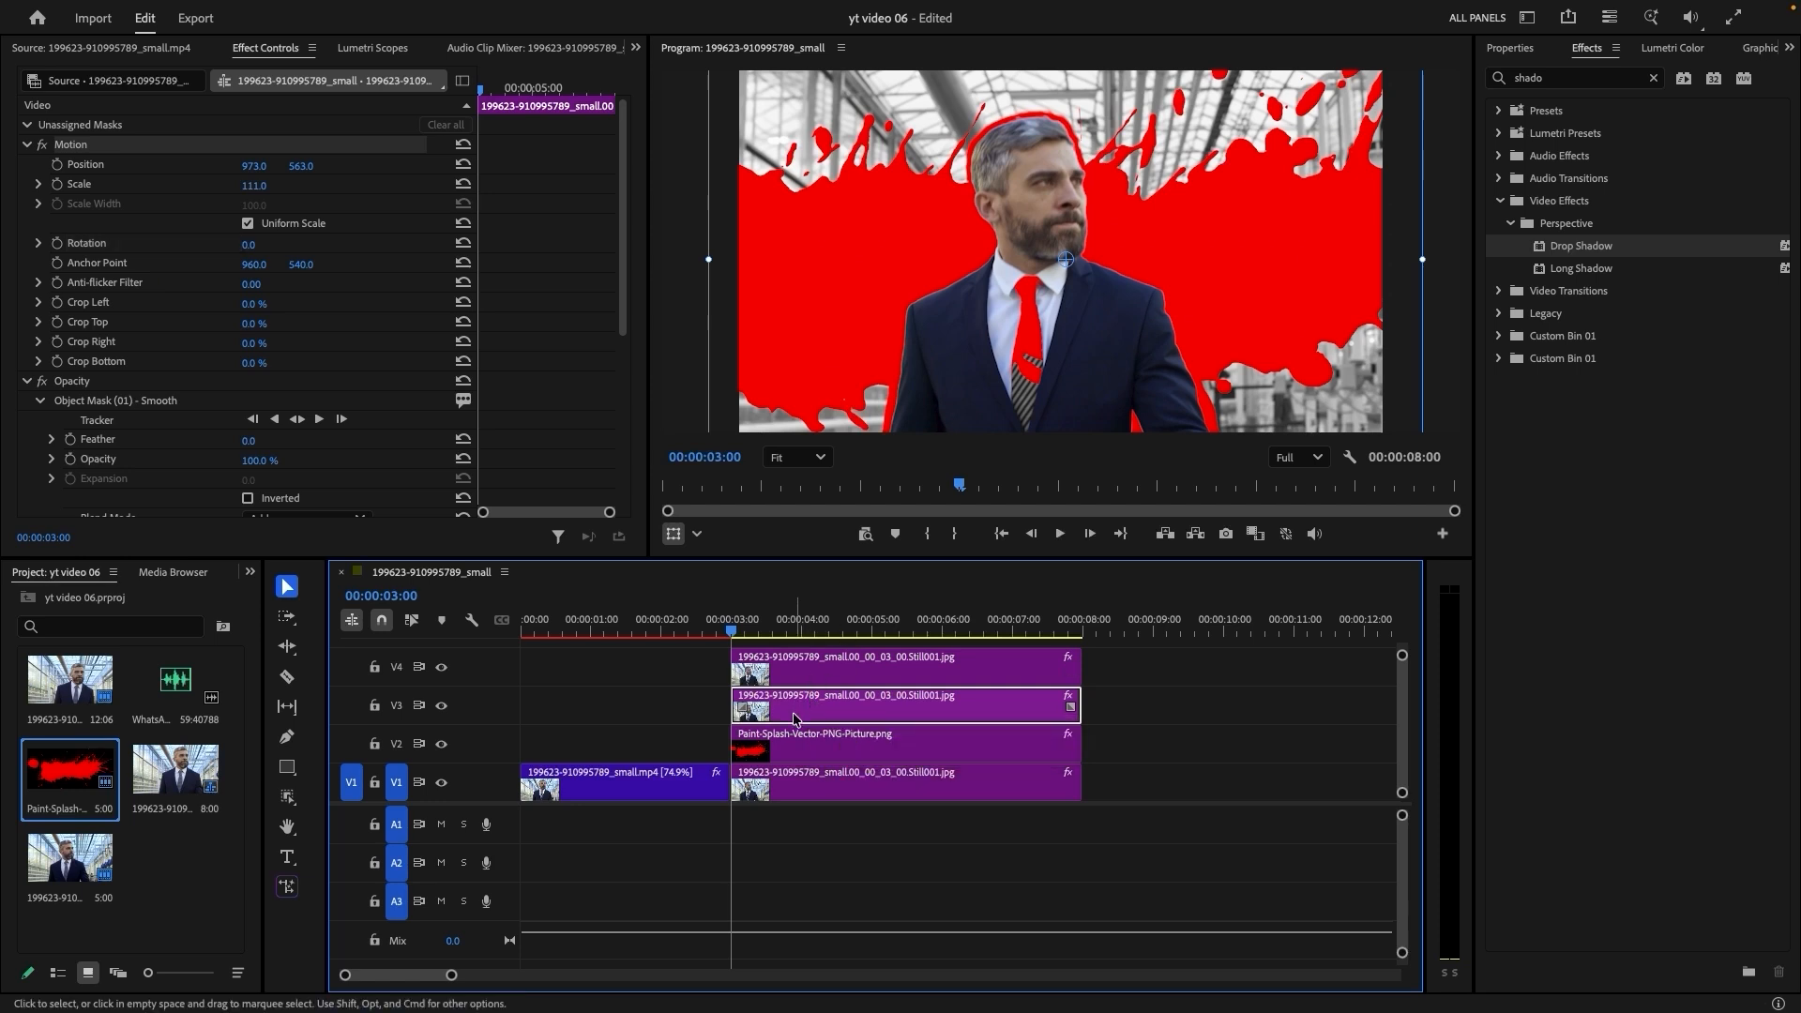
click(797, 677)
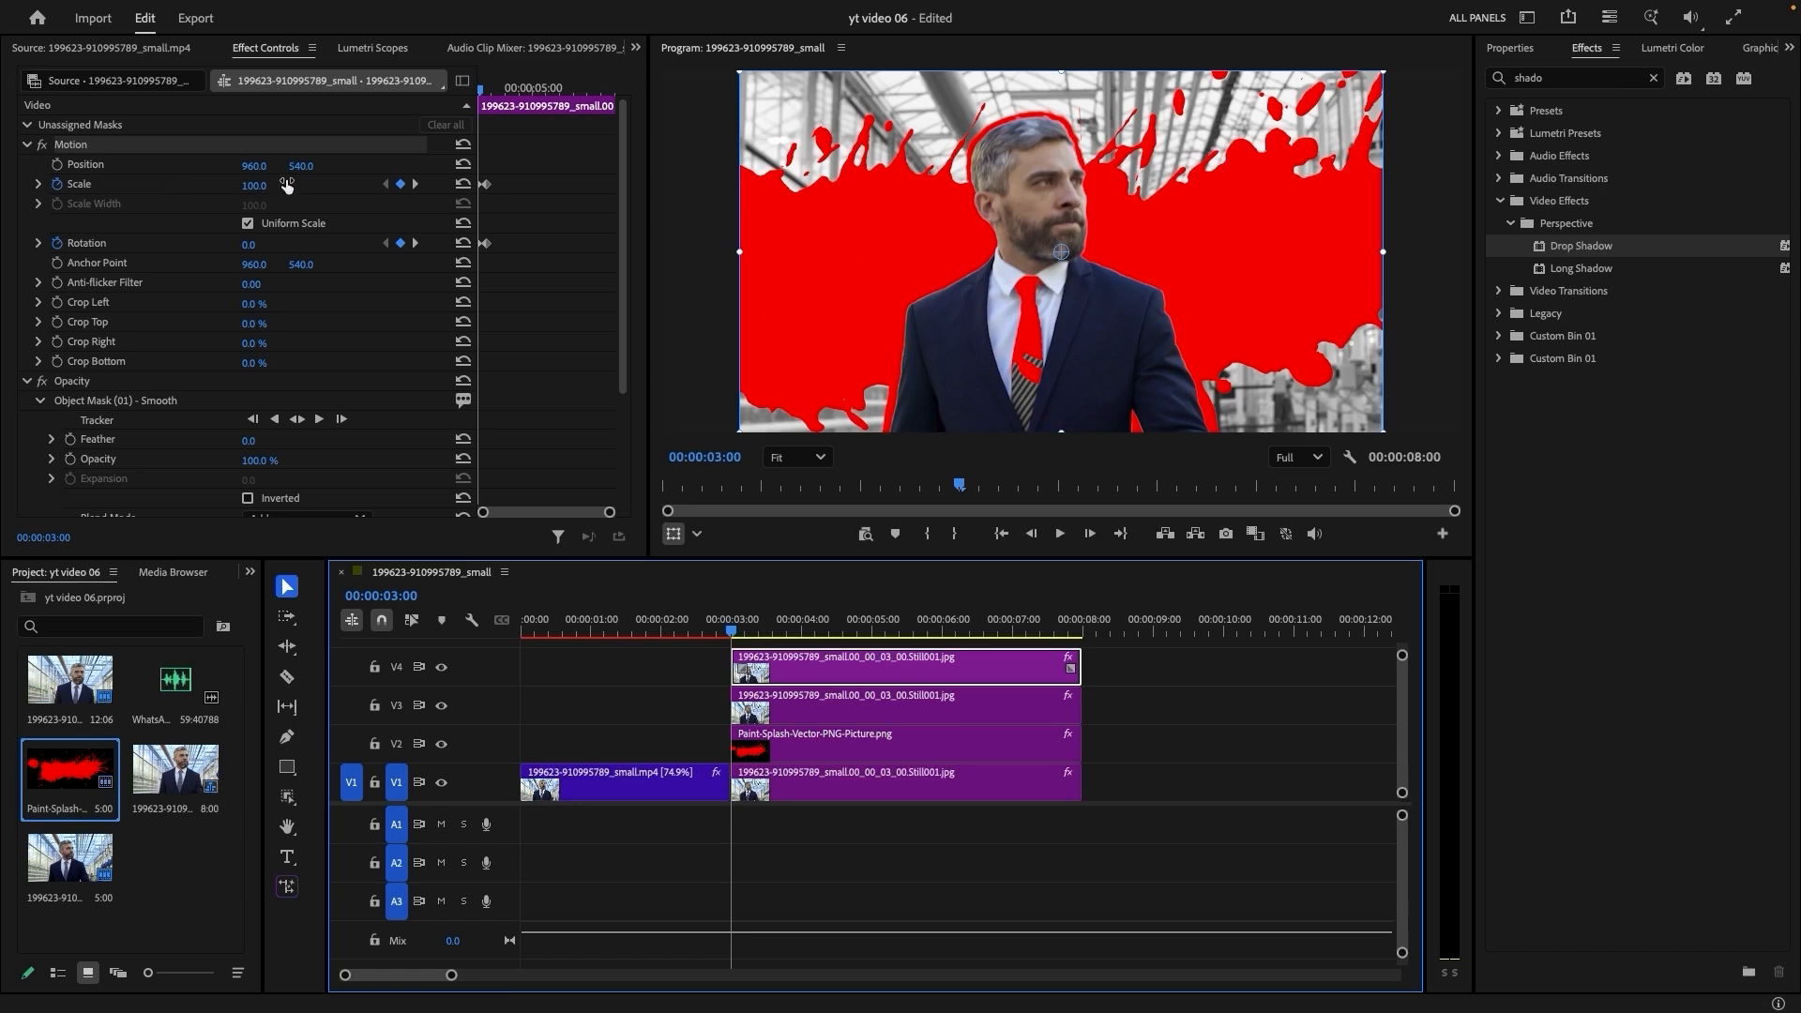
click(813, 719)
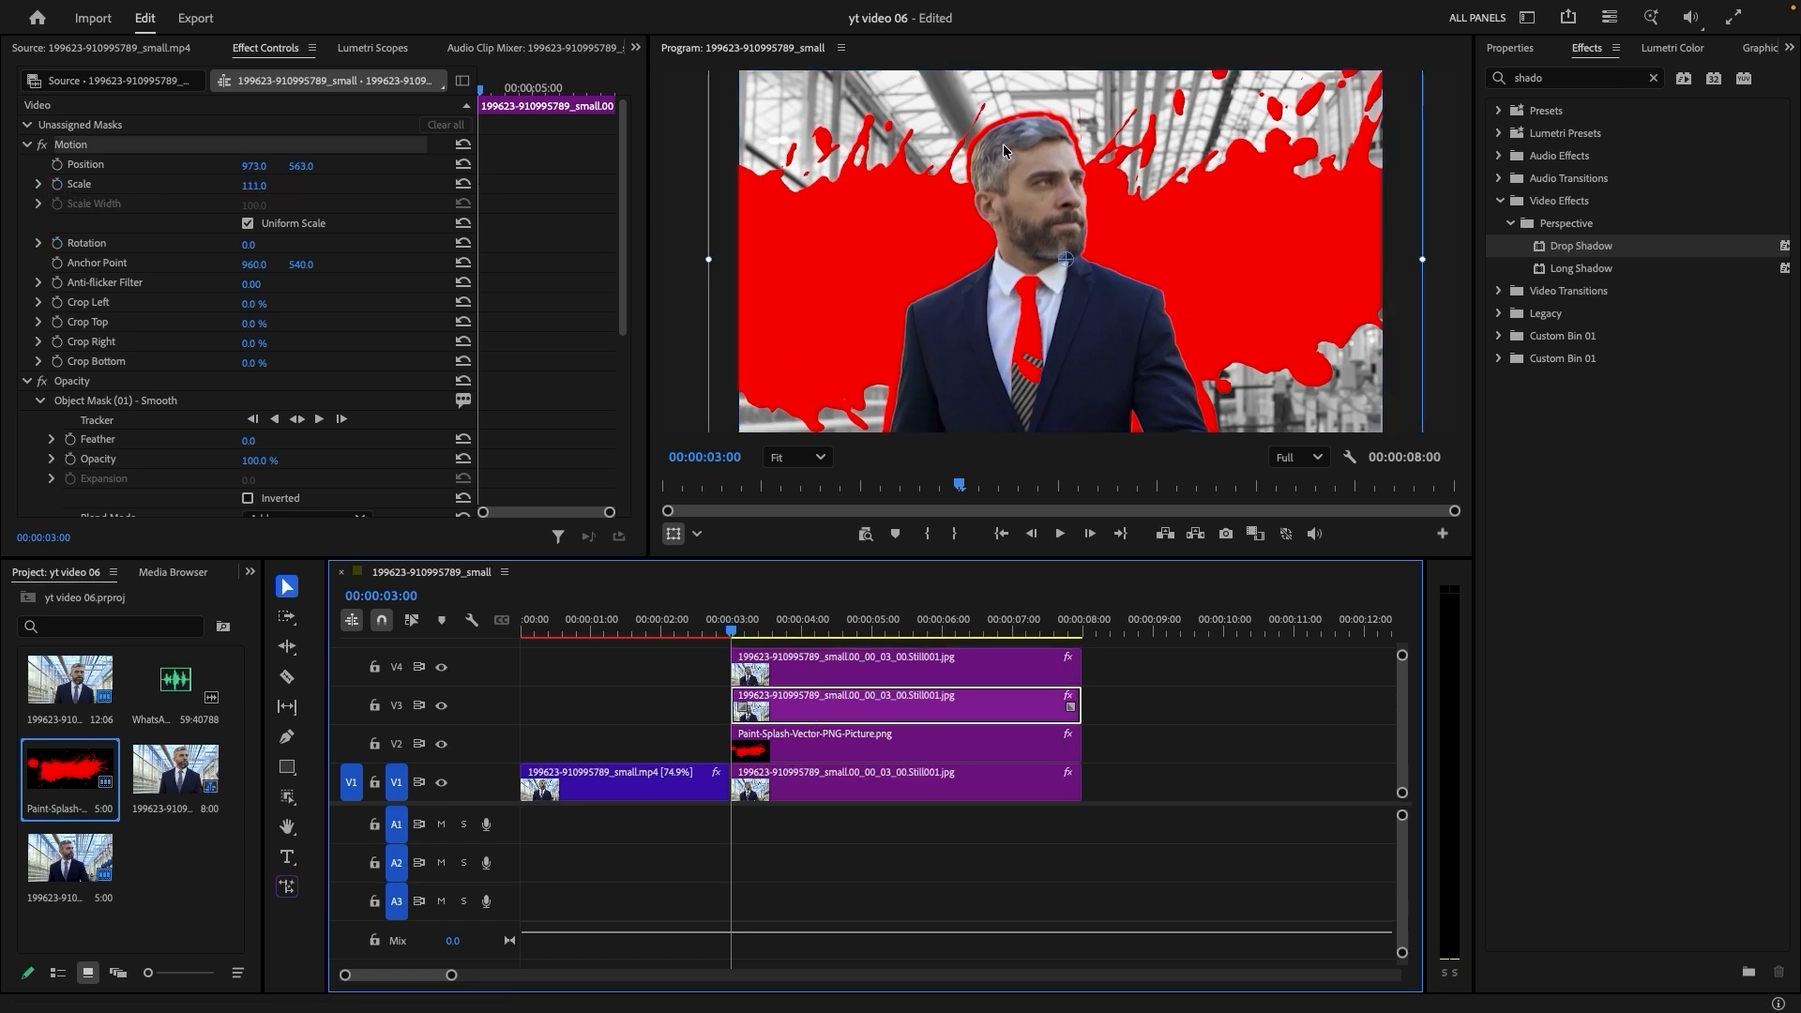
click(800, 669)
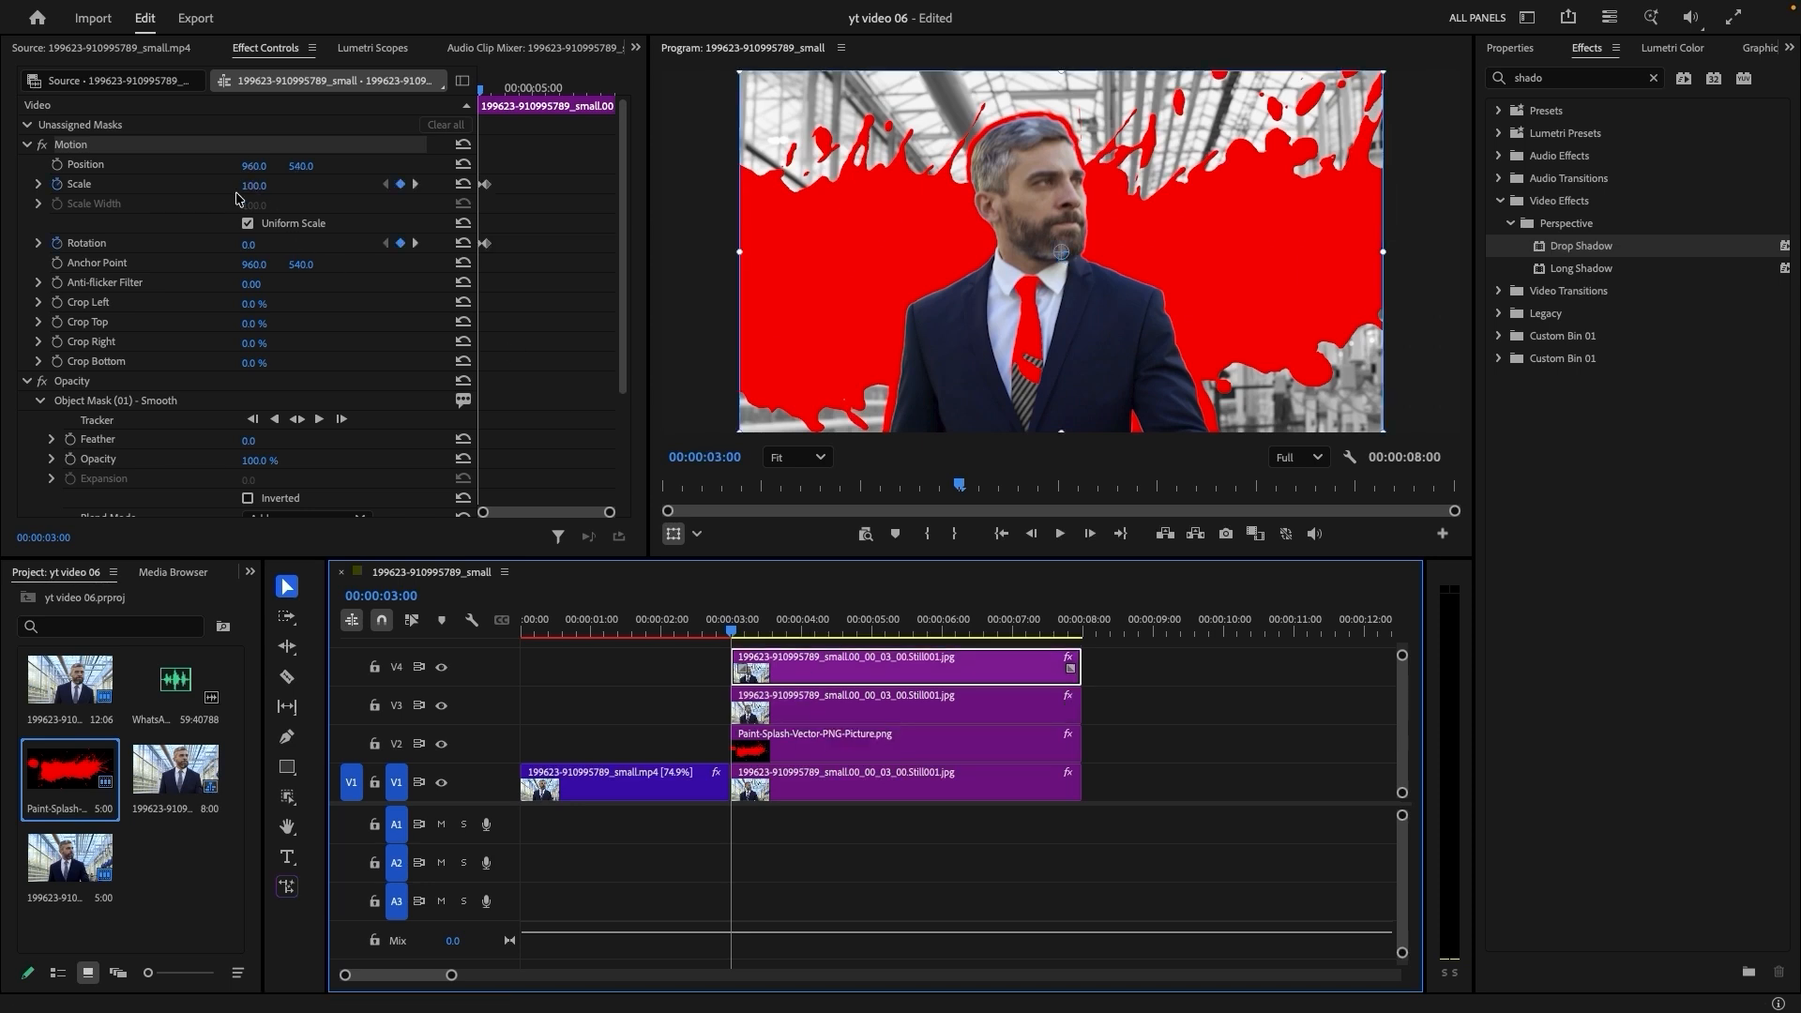
Enable Scale and Rotation keyframes on the V3 shadow still at 00:00:03:00
mouse_move(741, 636)
mouse_down()
mouse_move(761, 637)
mouse_move(744, 650)
mouse_up()
click(812, 722)
click(57, 184)
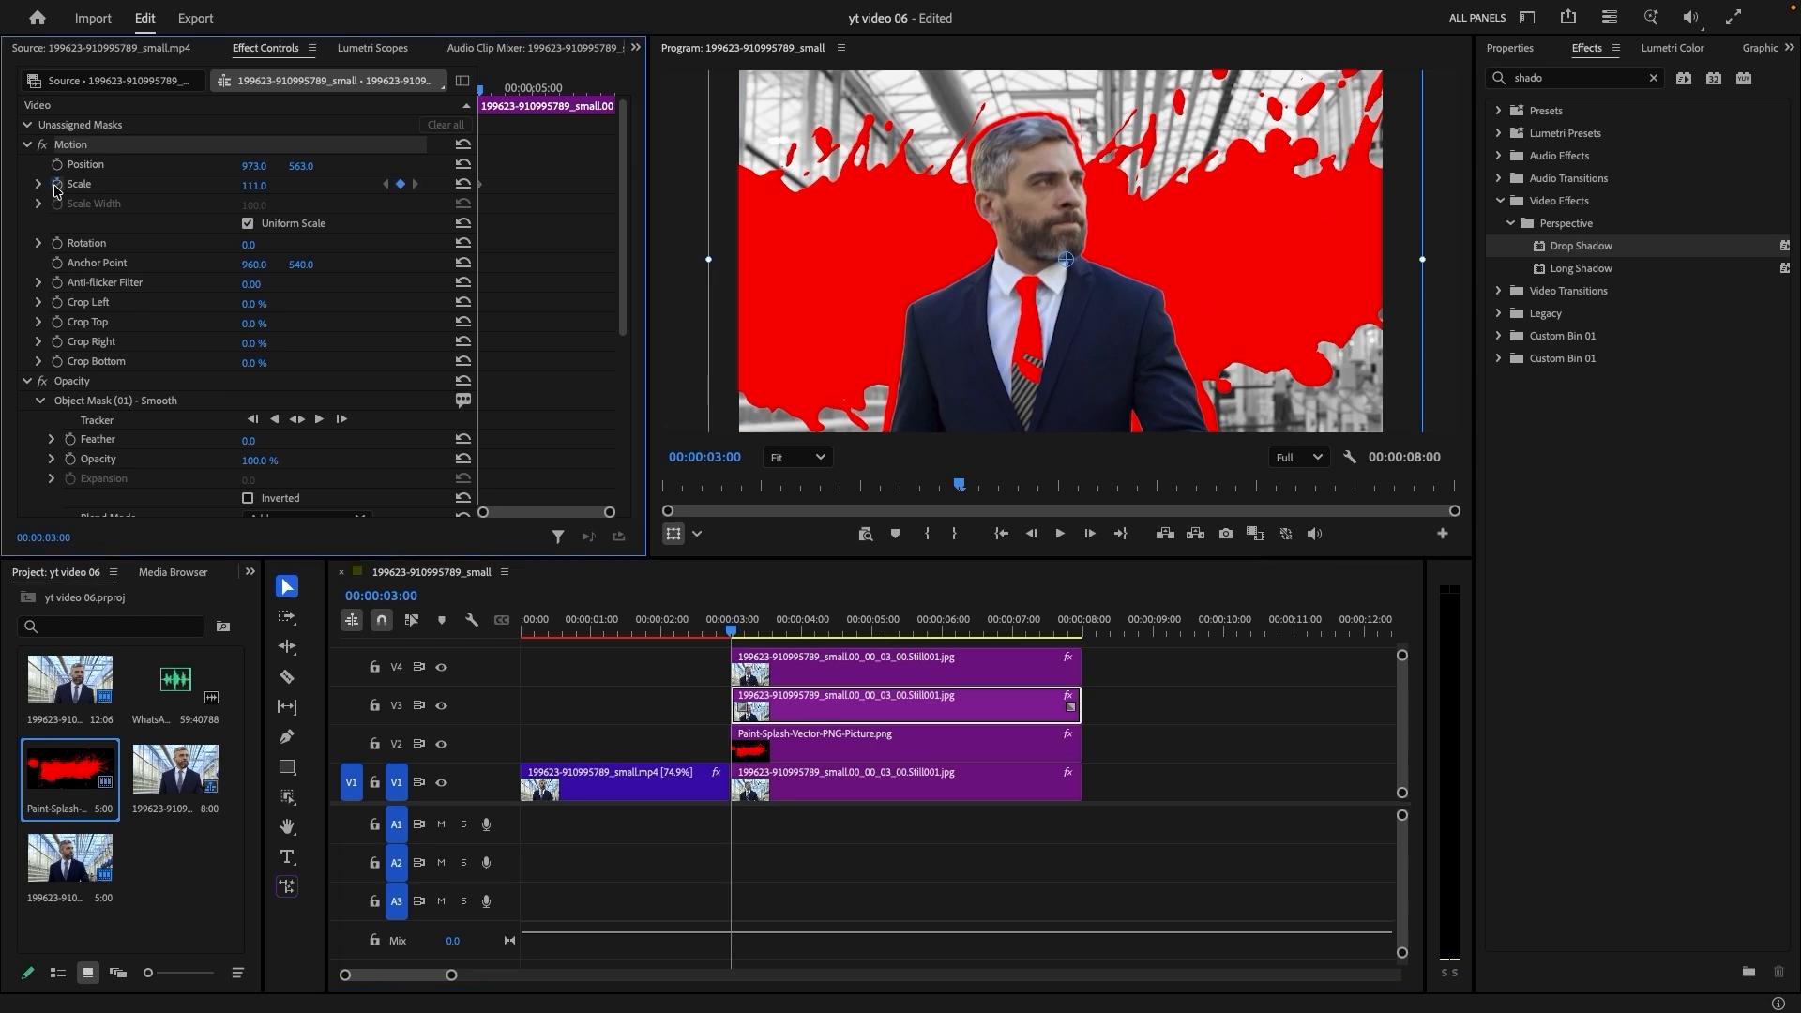
click(58, 243)
At 00:00:03:08, keyframe the V3 shadow still's Scale at 125 and Rotation at 1°
click(745, 634)
drag(747, 634, 753, 634)
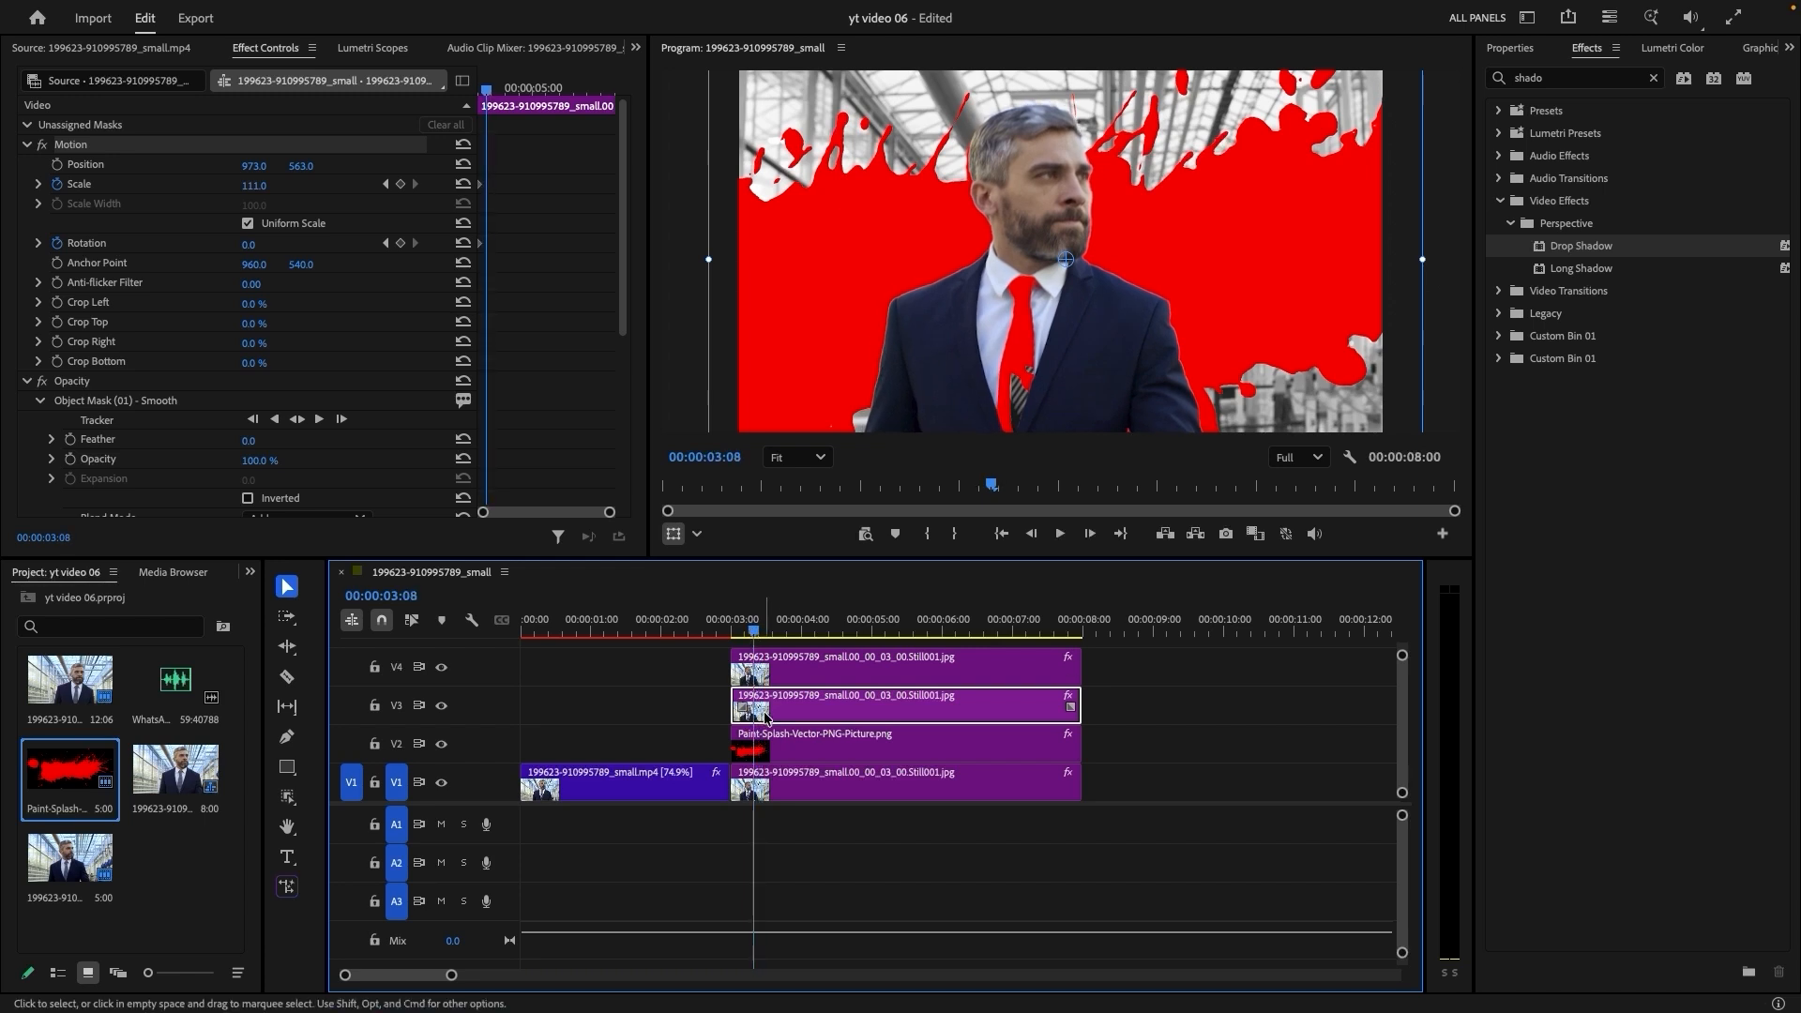
drag(254, 191, 280, 166)
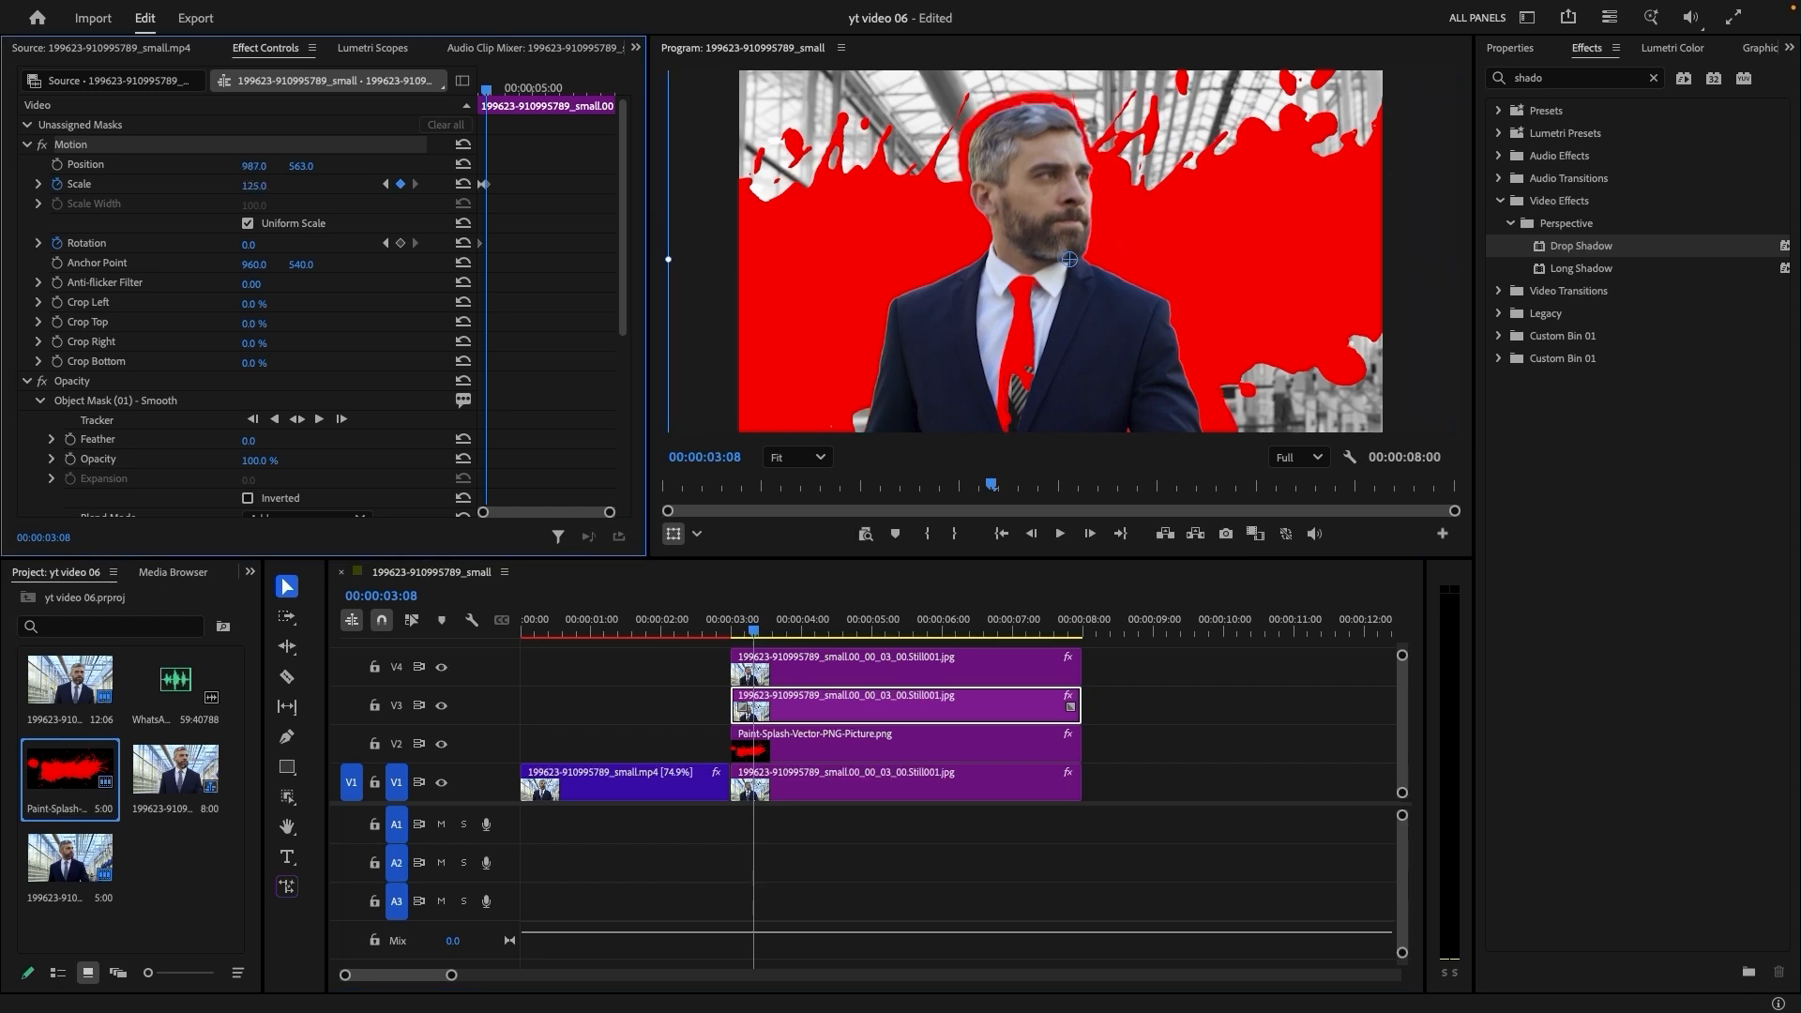
drag(250, 246, 263, 245)
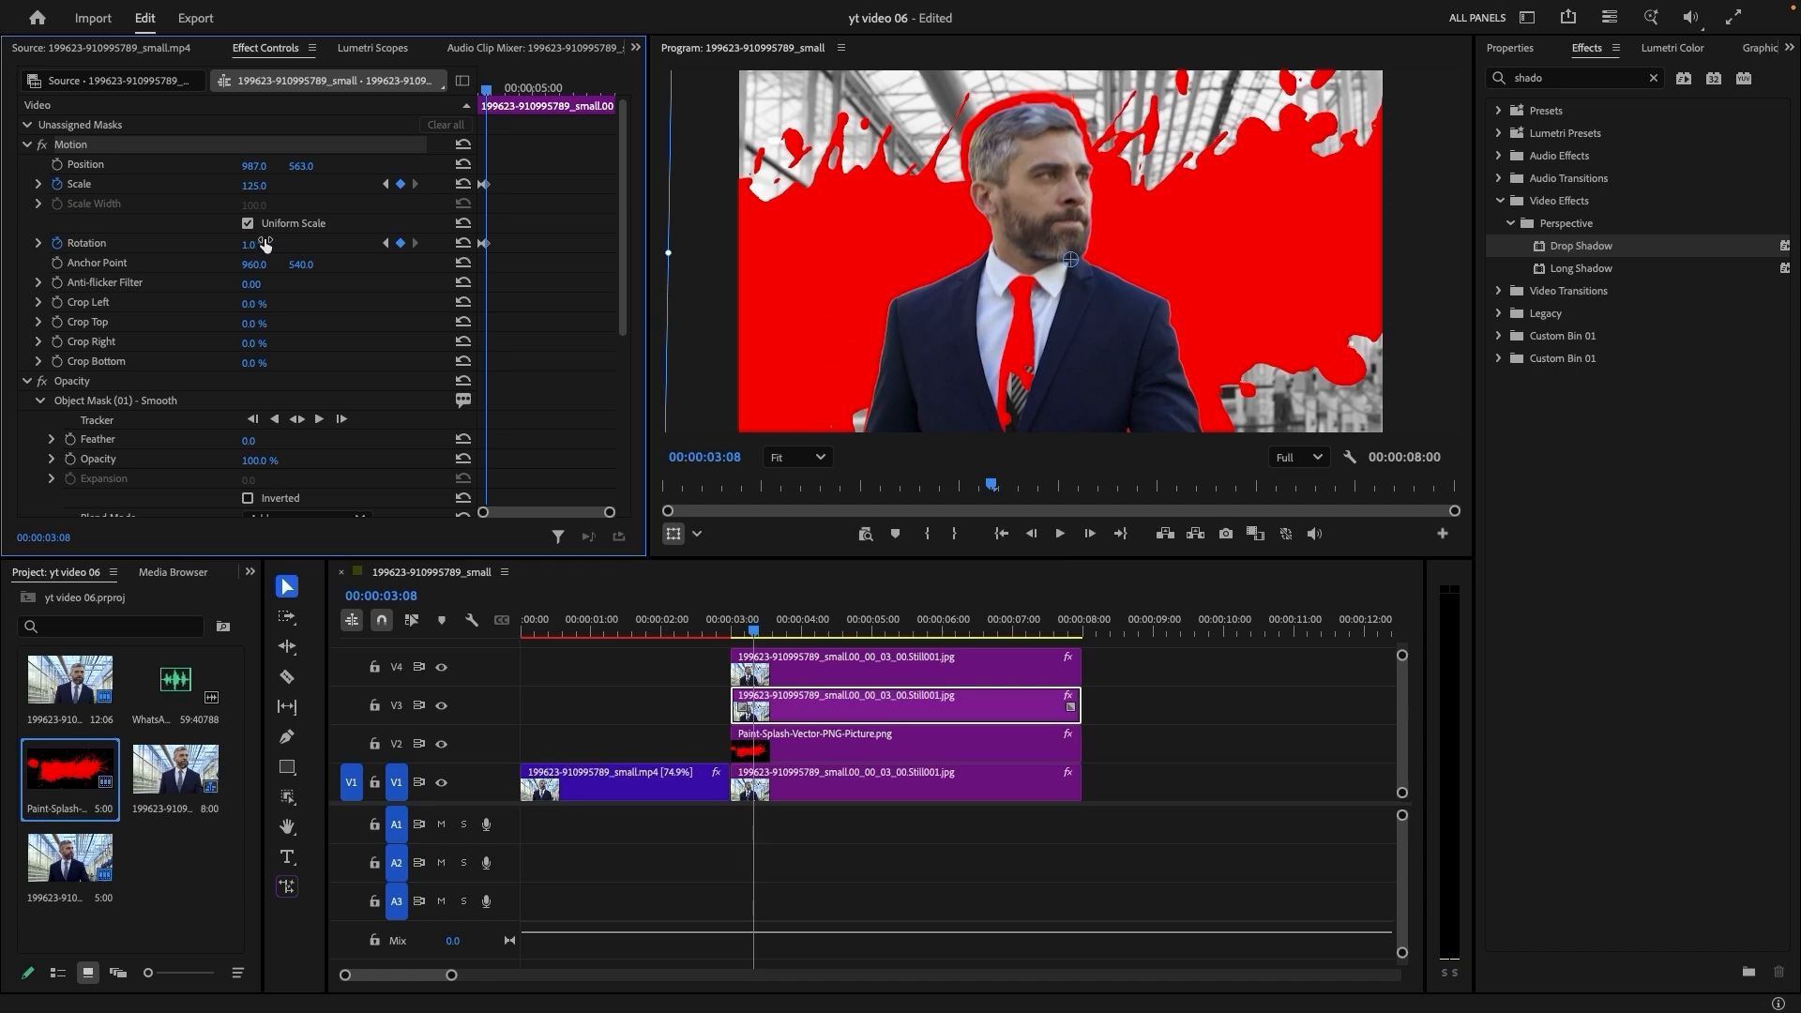
Play the sequence from 00:00:02:22 to check the red outline's new scale and rotation animation
click(729, 633)
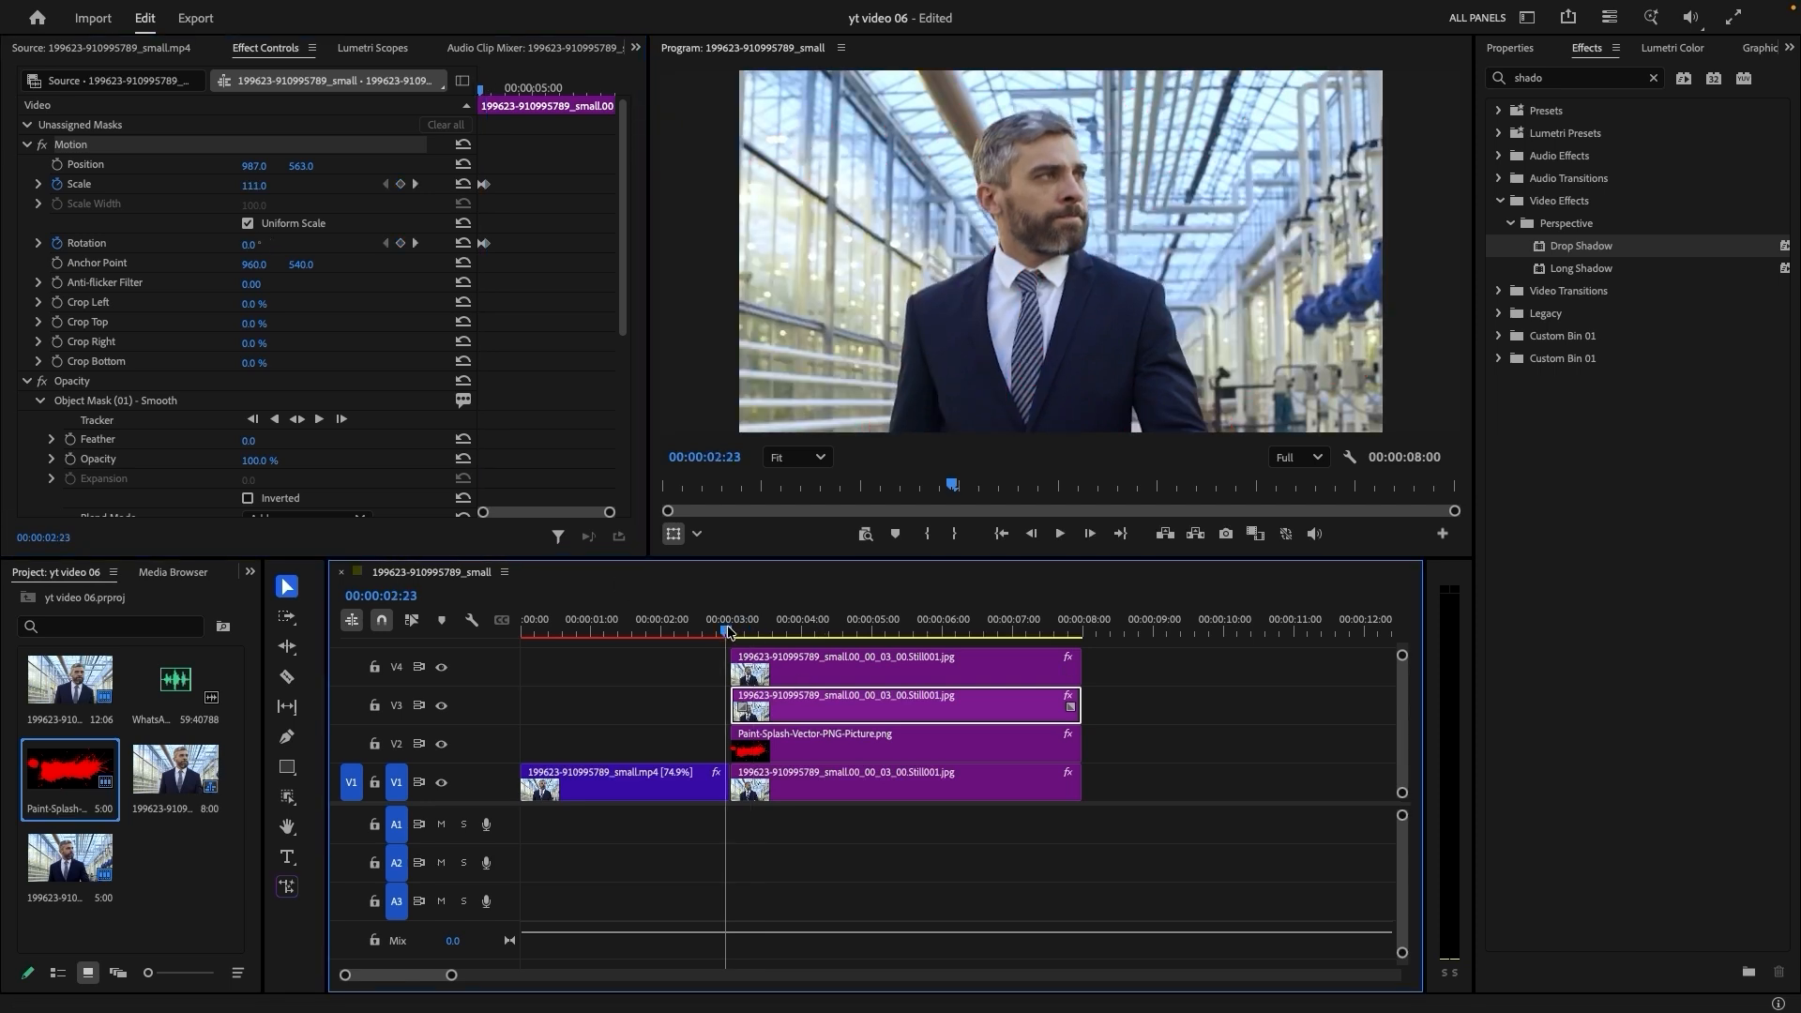
mouse_move(730, 629)
mouse_down()
mouse_move(760, 629)
mouse_move(727, 631)
mouse_up()
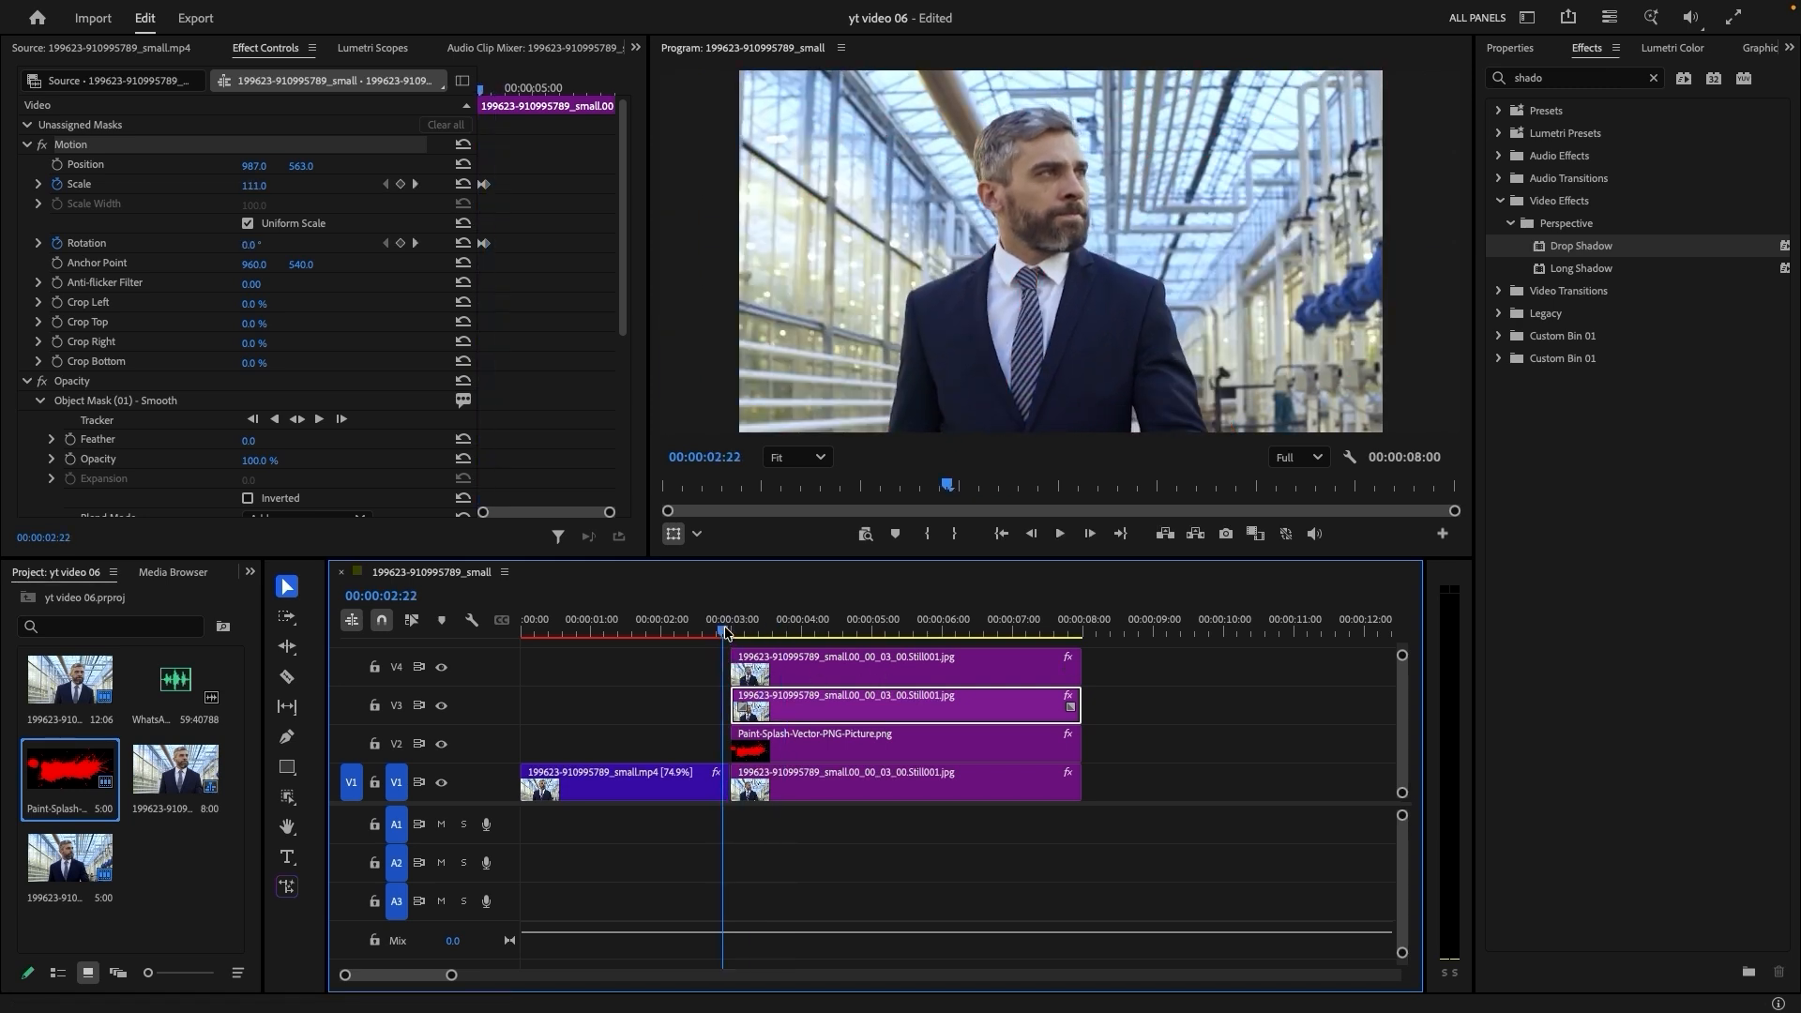
key(space)
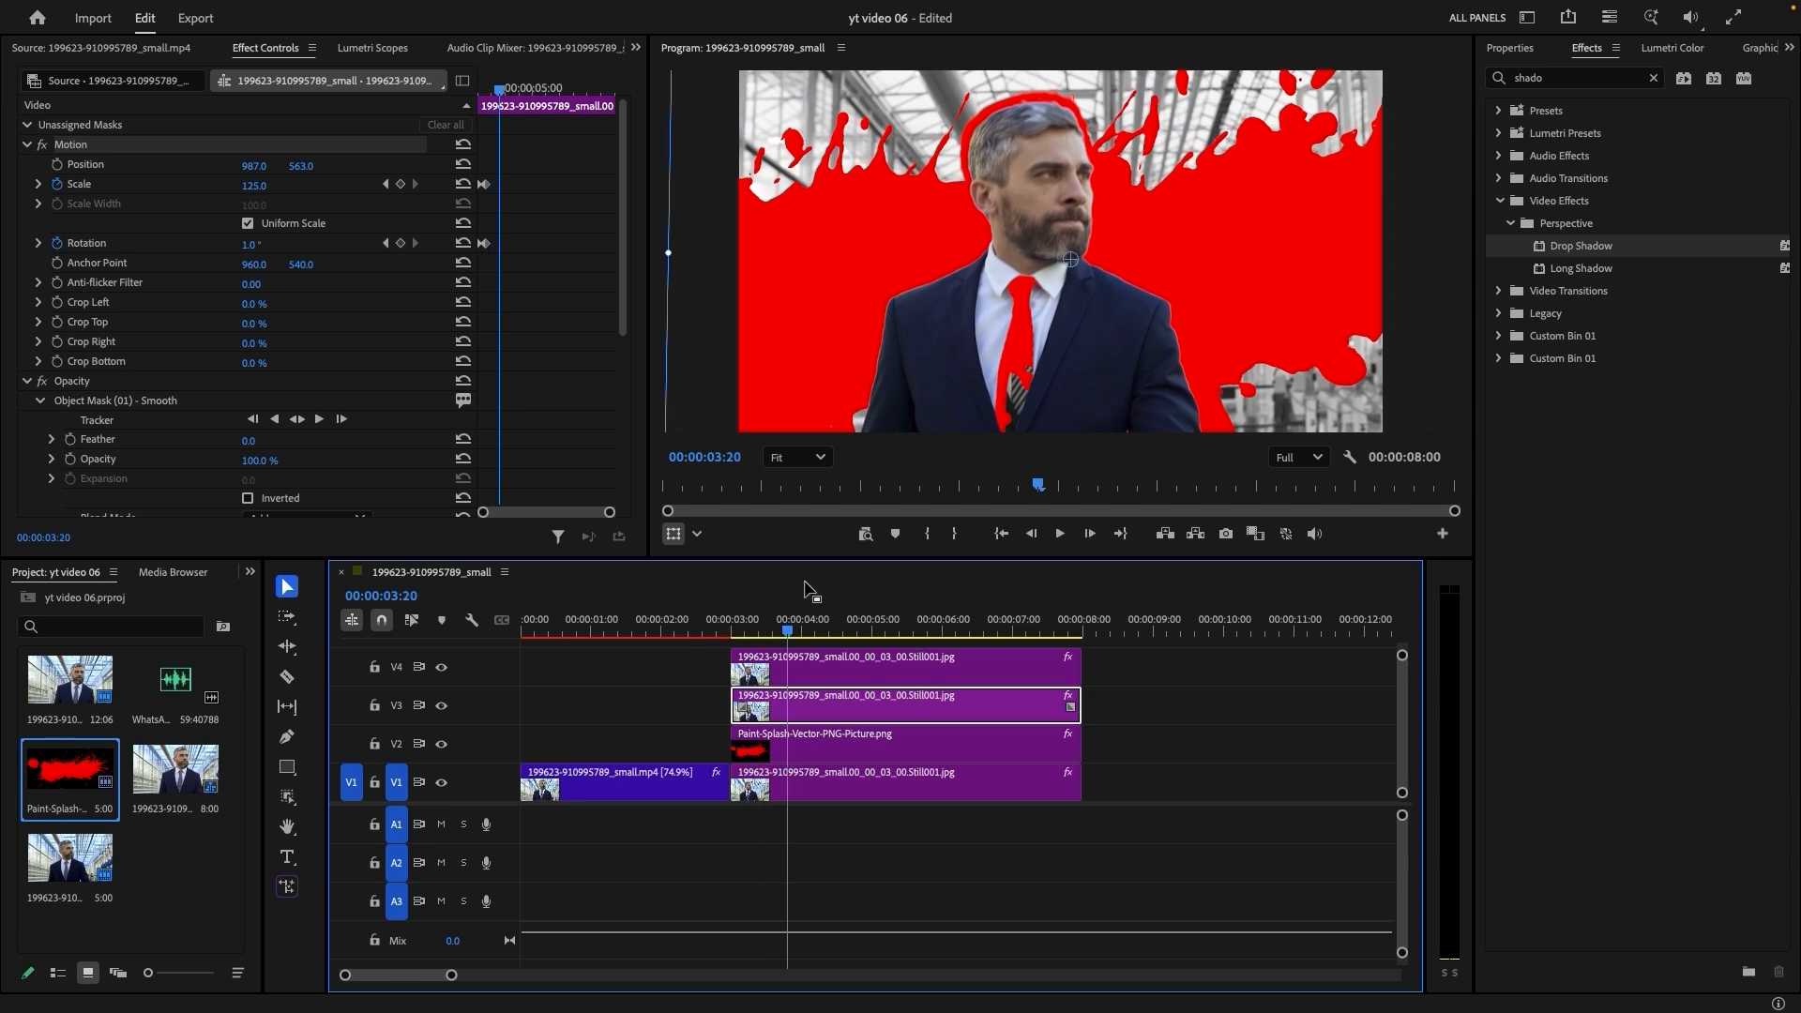
Add the title text "Introduction" over the red splash beside the man at 00:00:03:09
click(742, 633)
drag(742, 633, 760, 636)
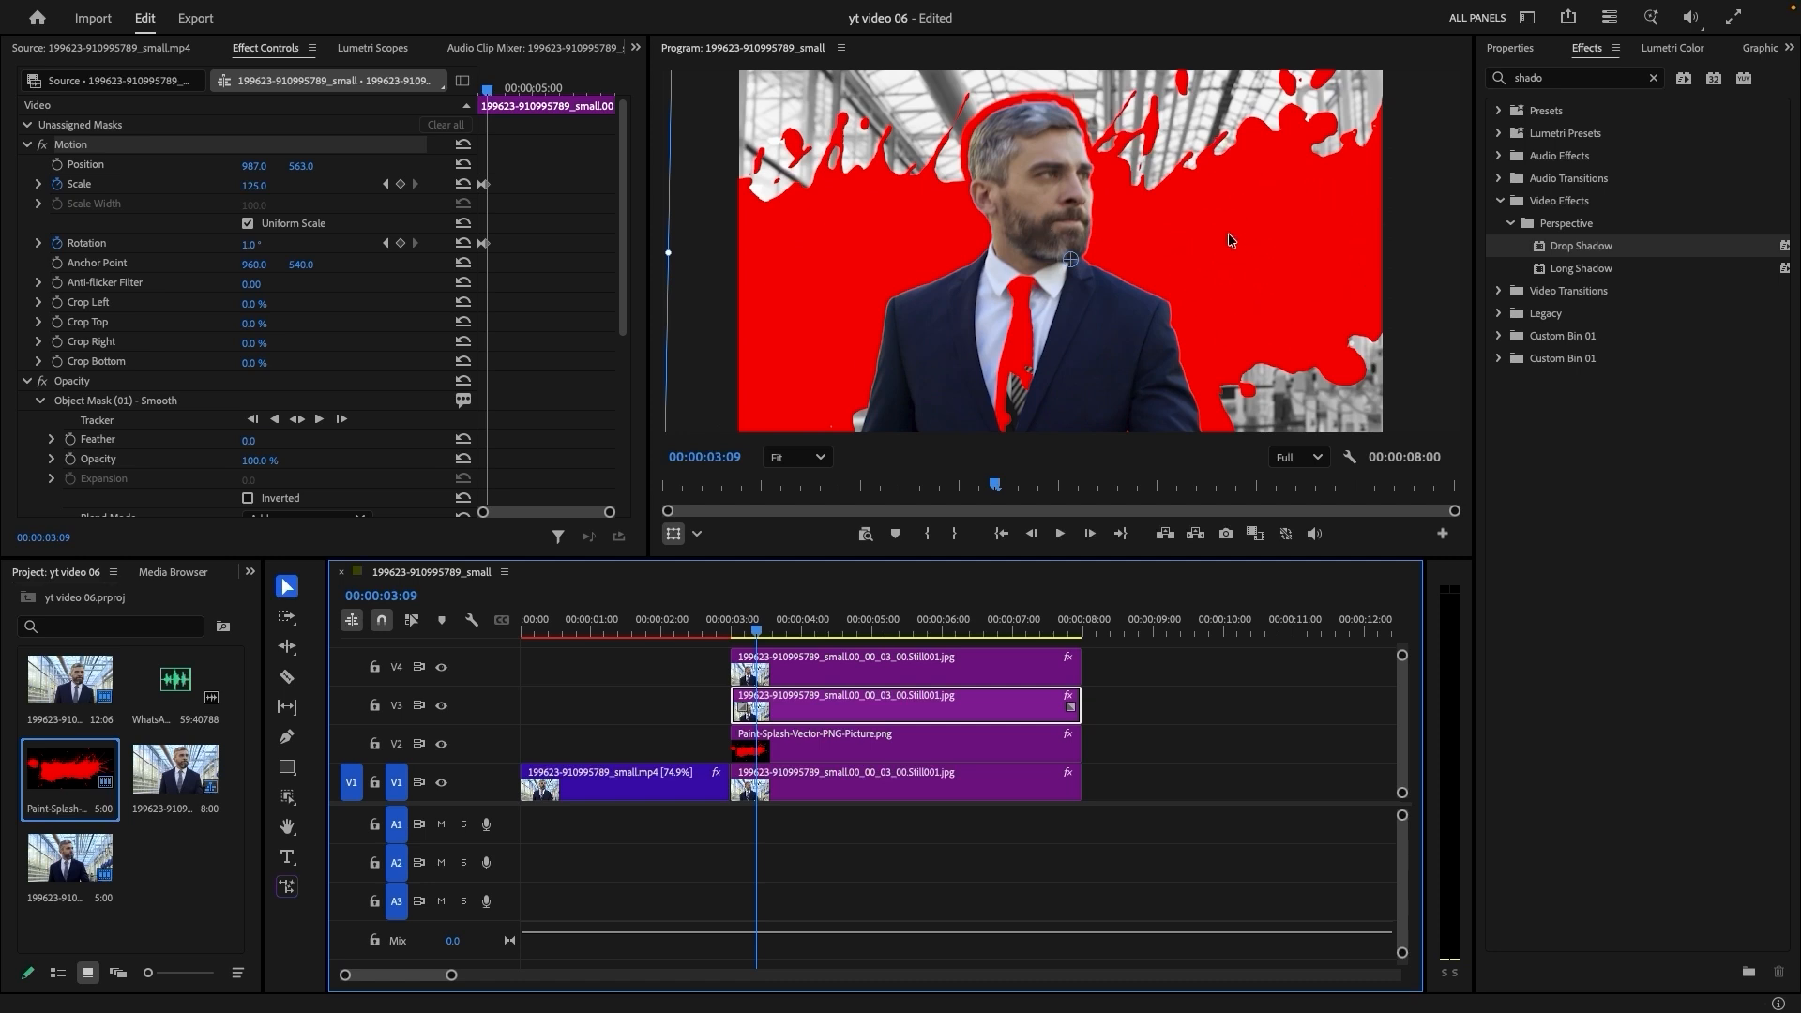
click(435, 606)
click(287, 857)
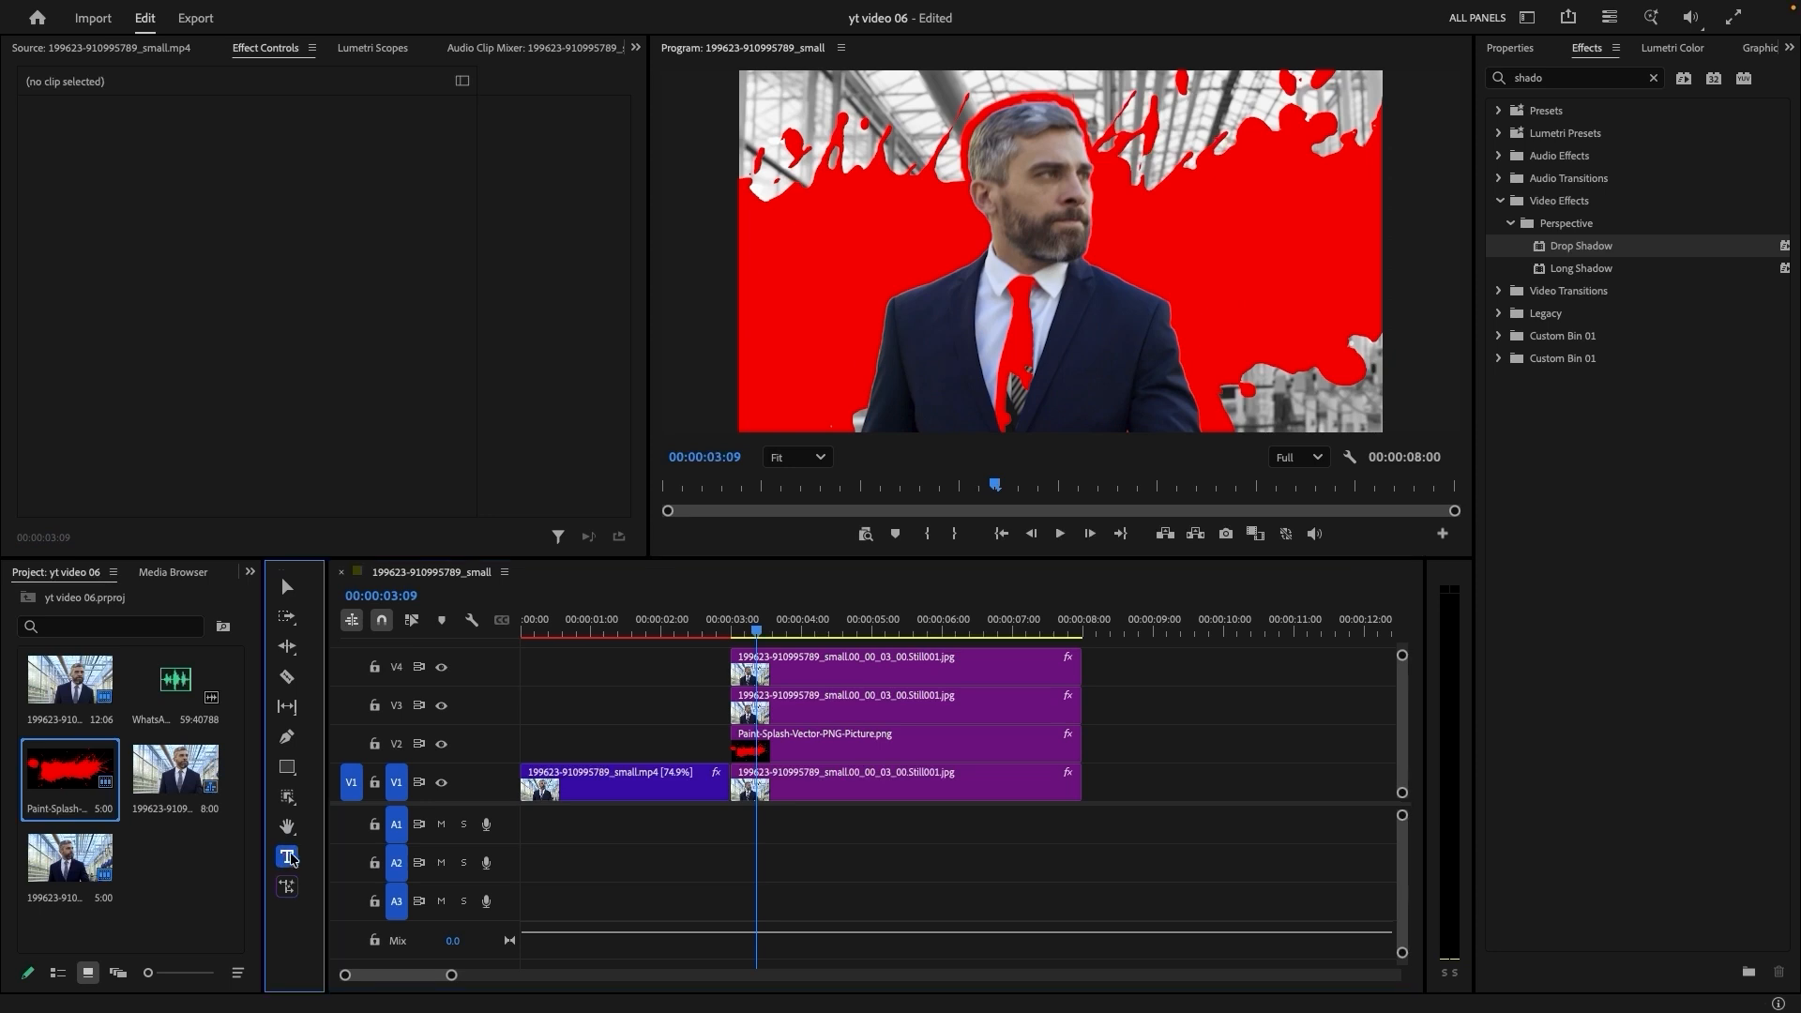
click(1188, 249)
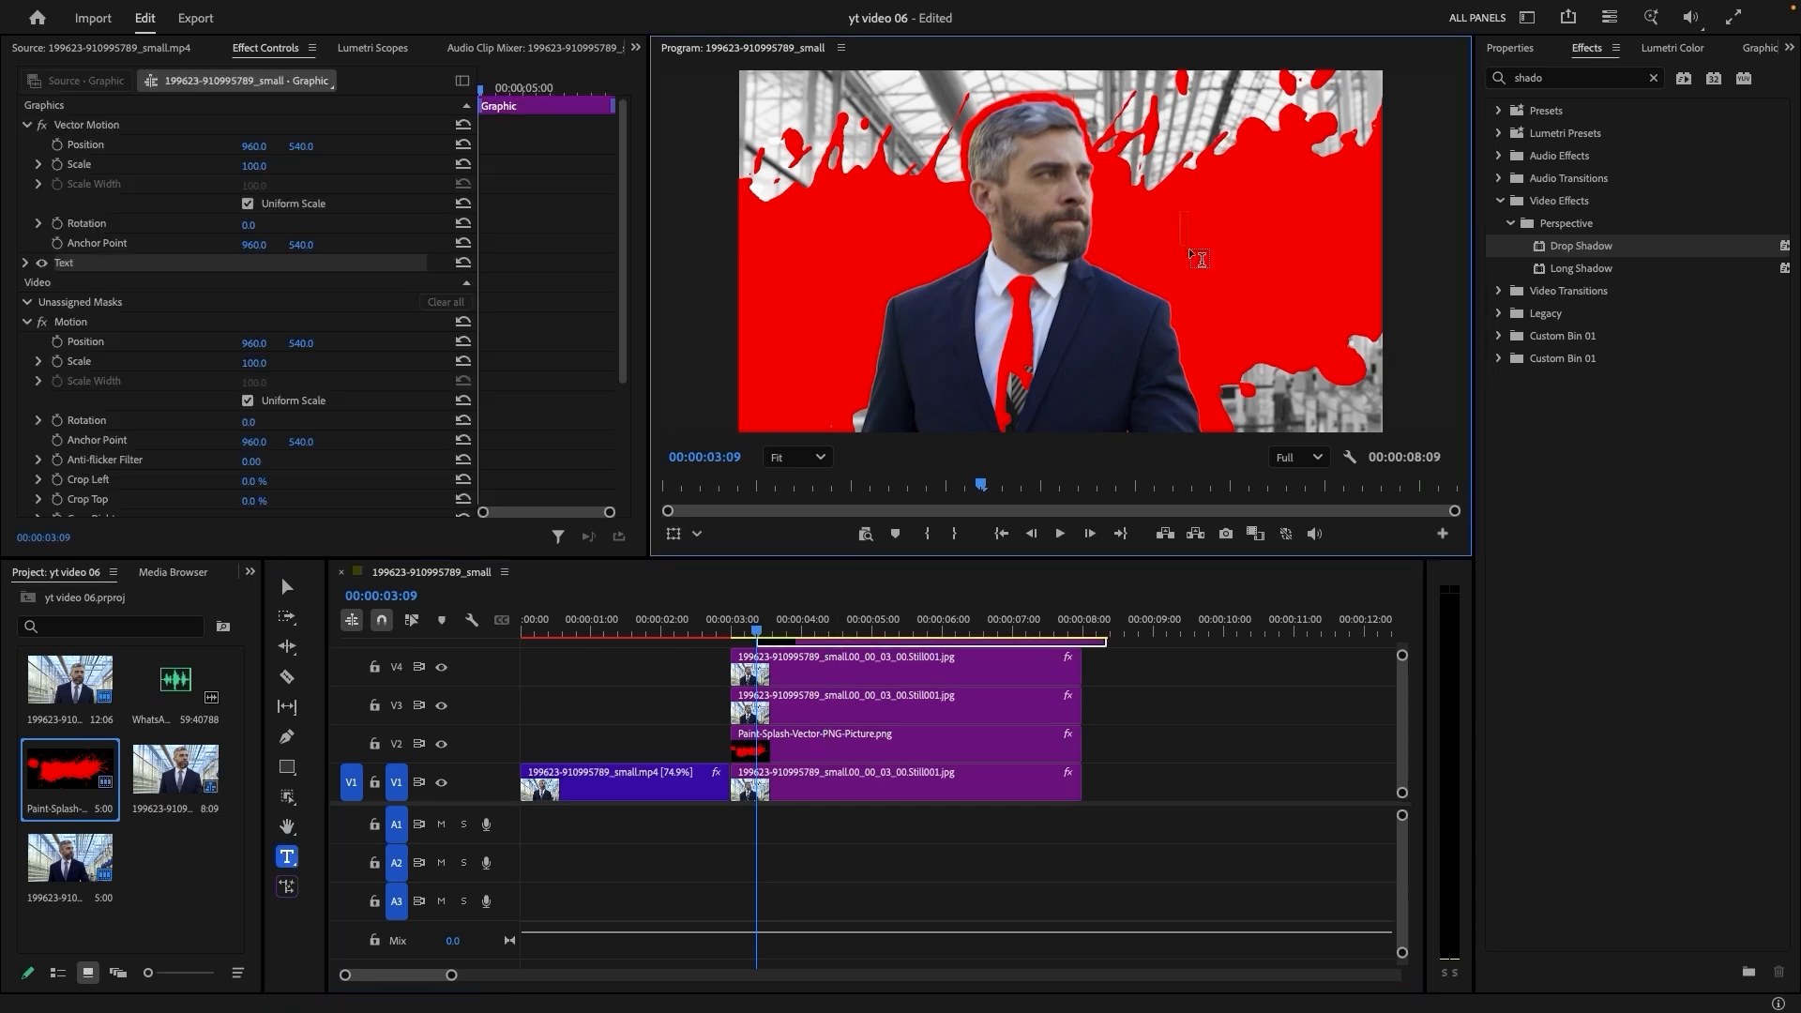
text(Introduction)
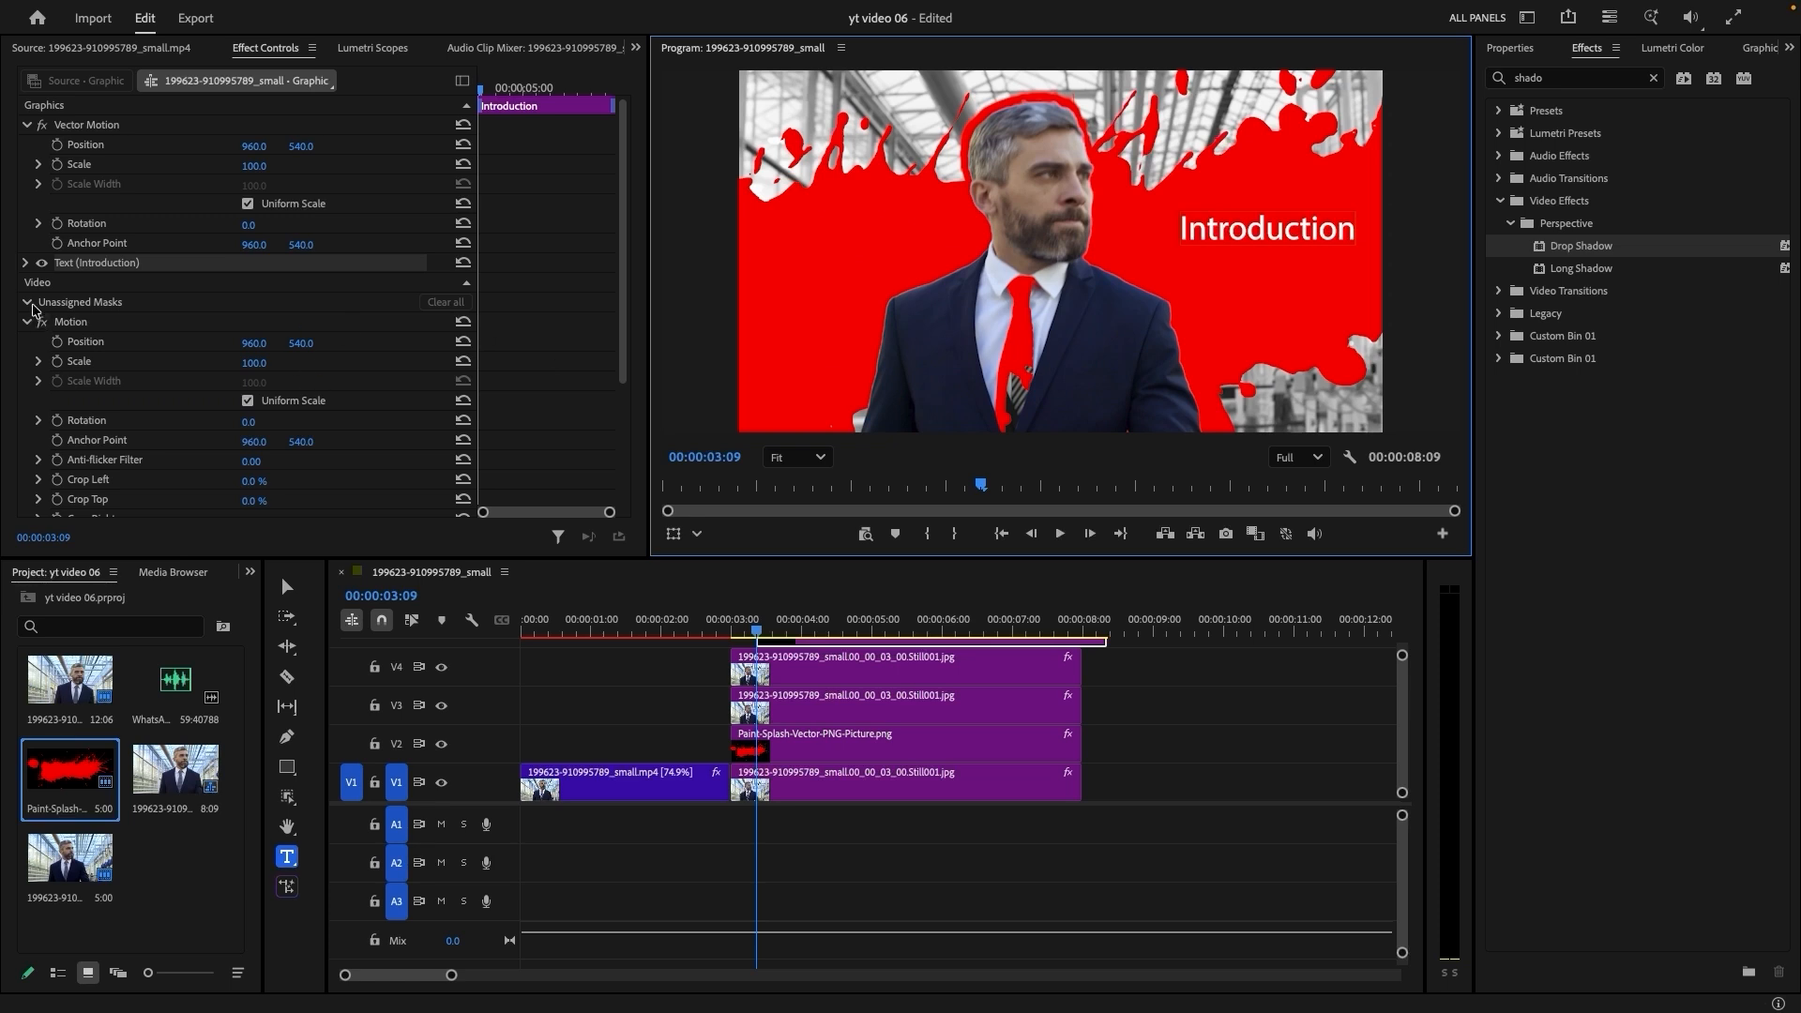
Set the title's font to Noteworthy Light with Faux Bold and enlarge the text slightly
click(25, 264)
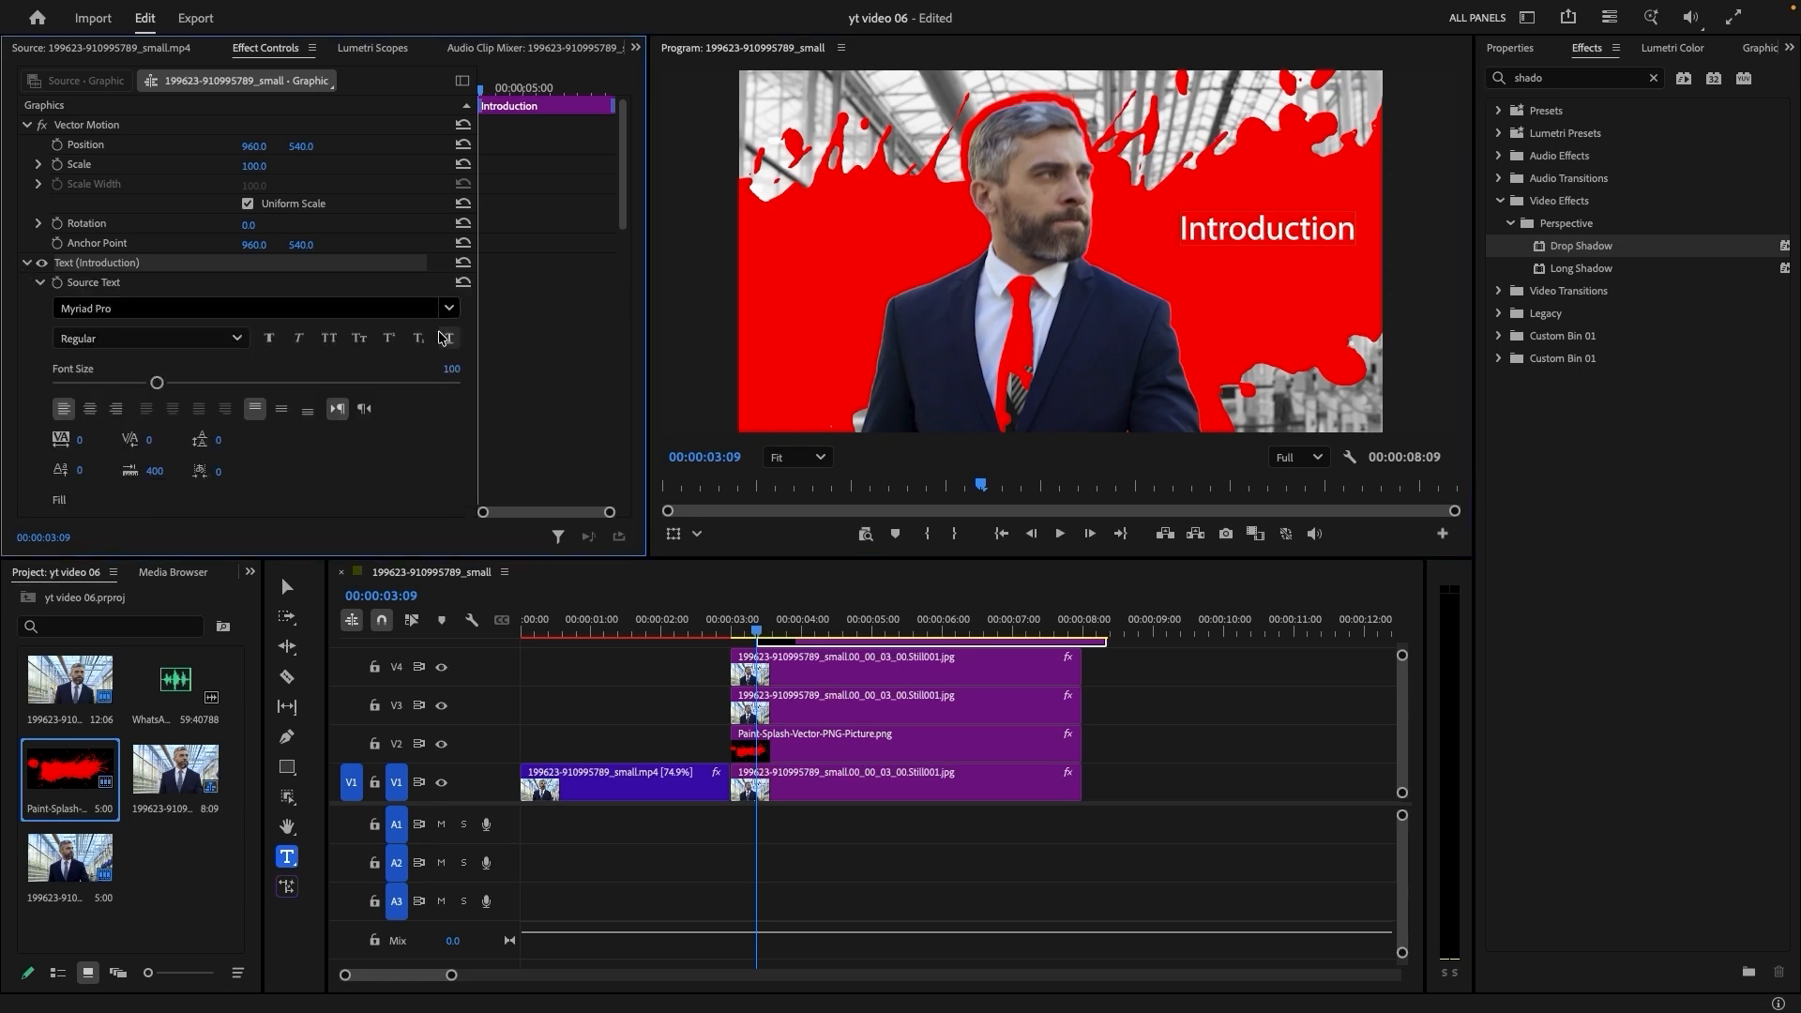
key(v)
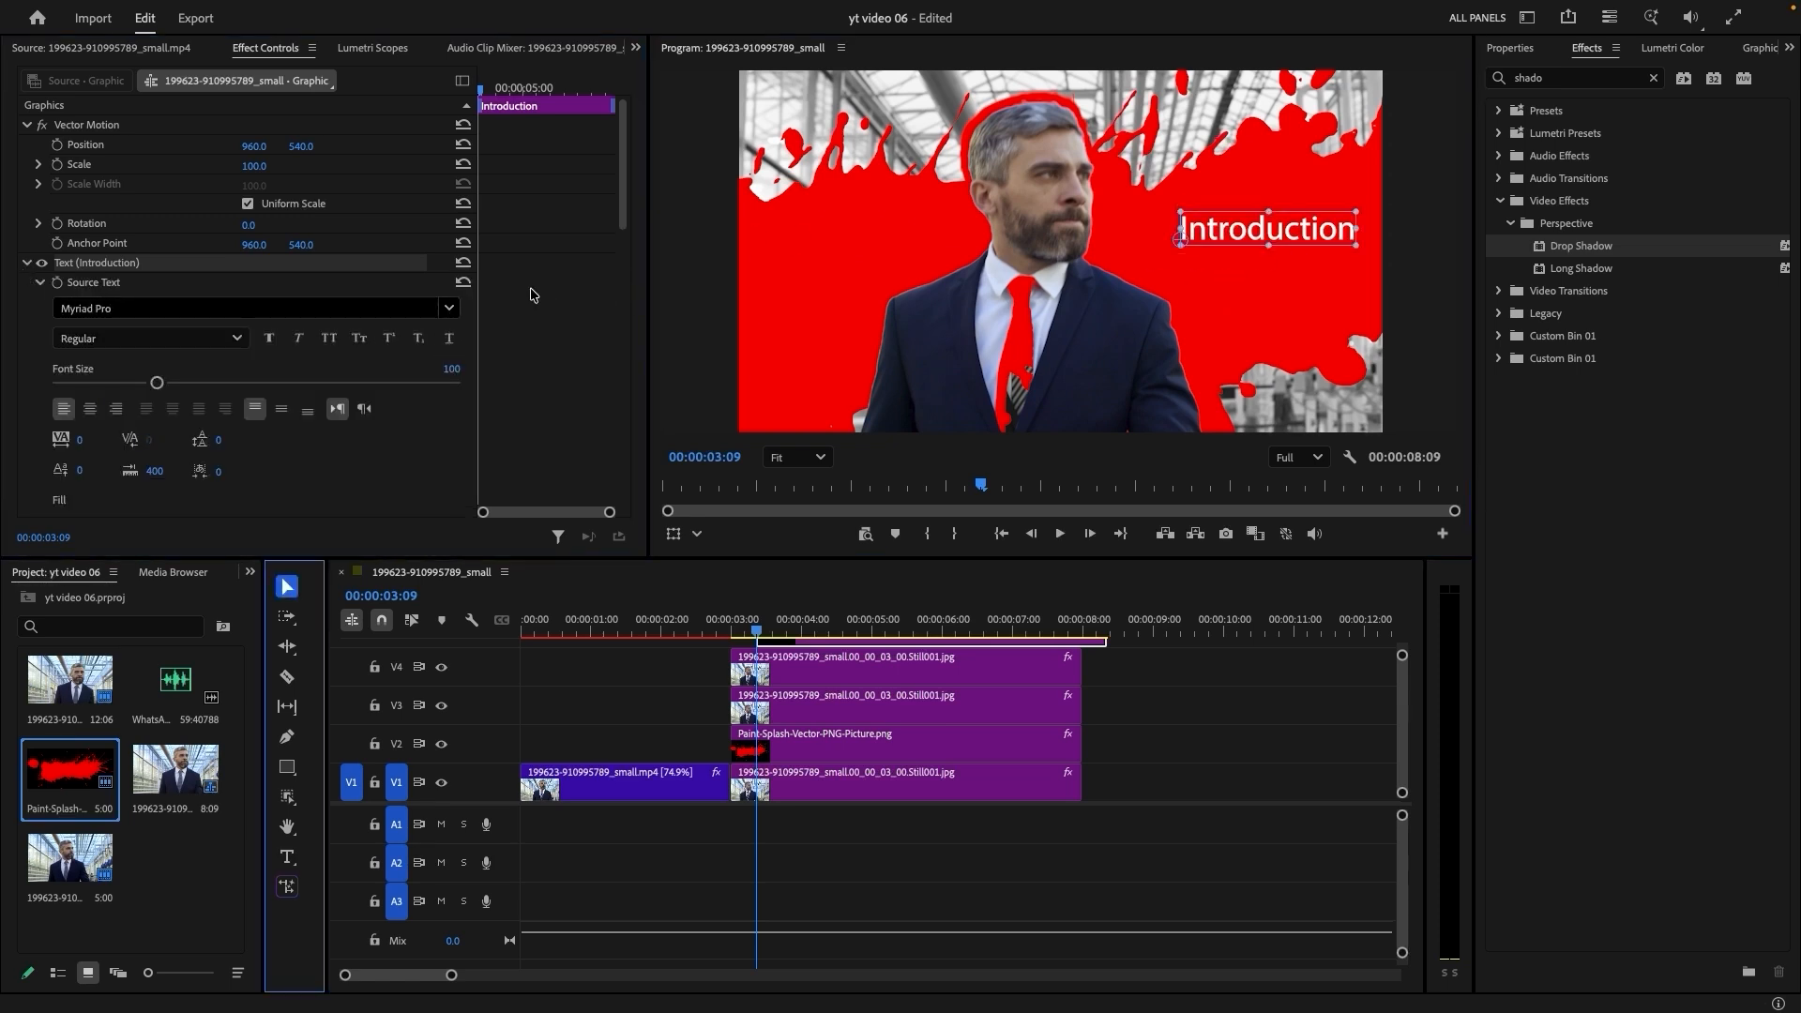
click(447, 313)
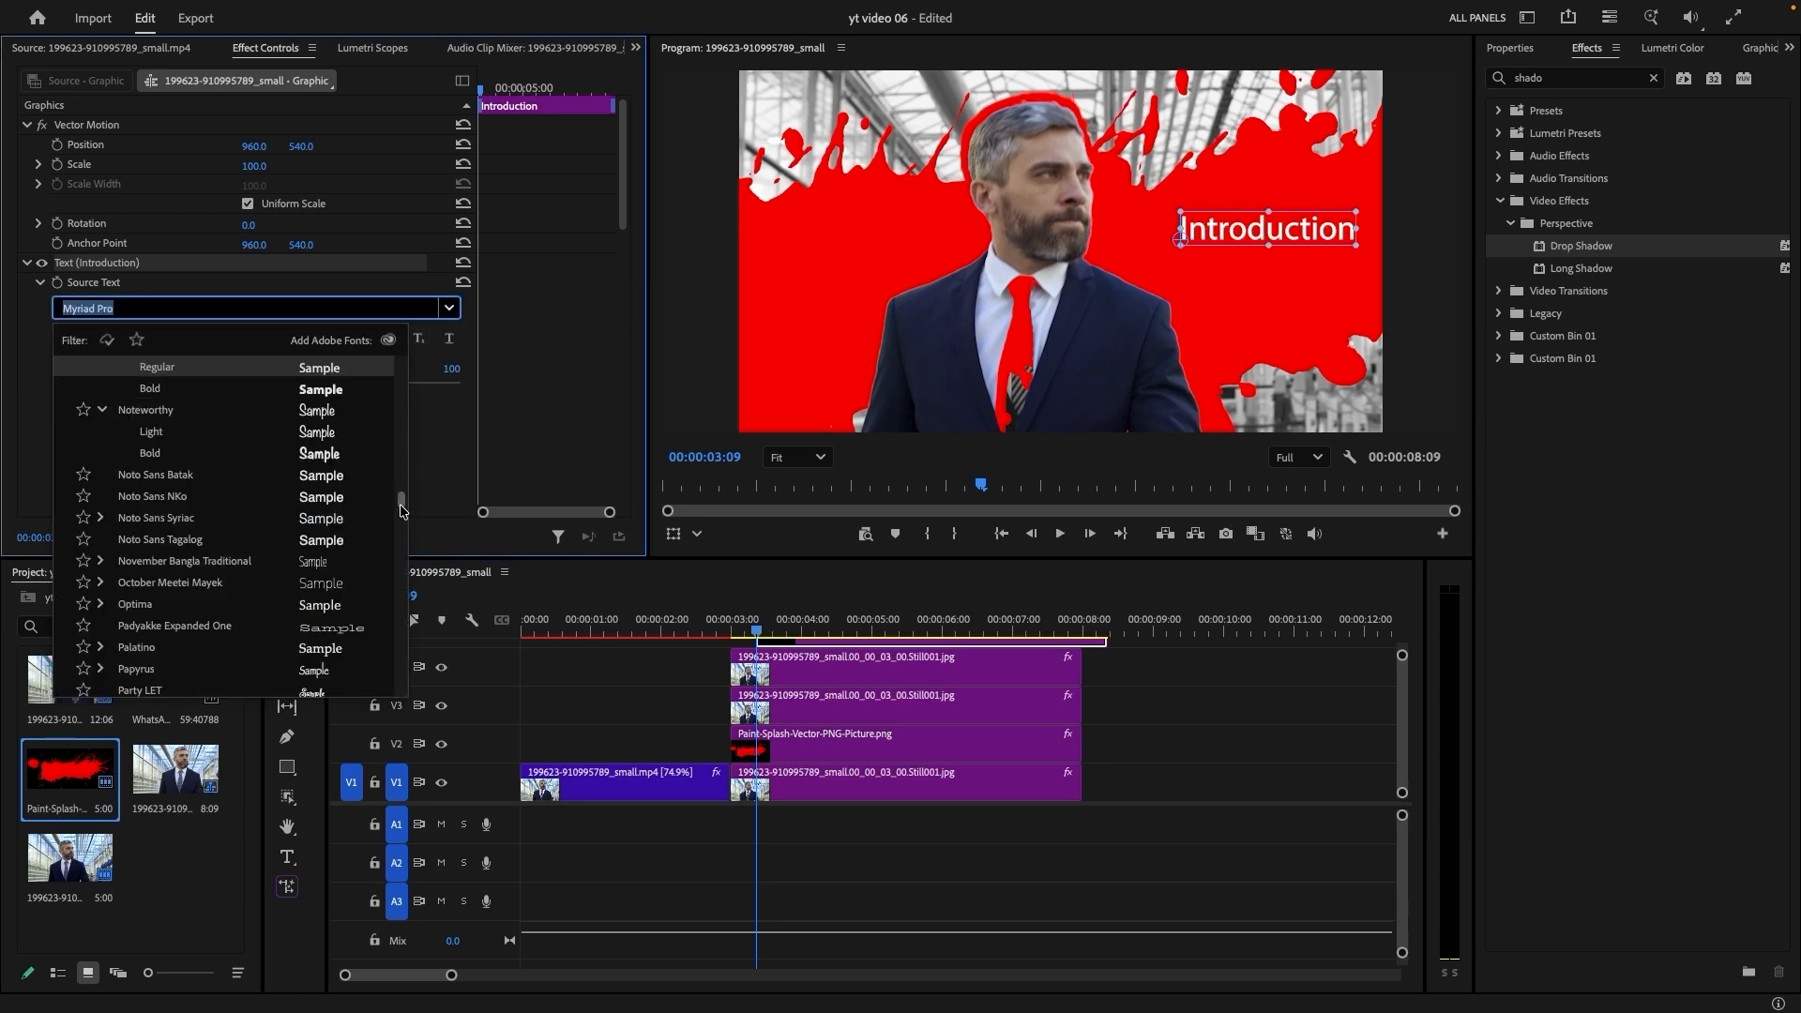
click(315, 432)
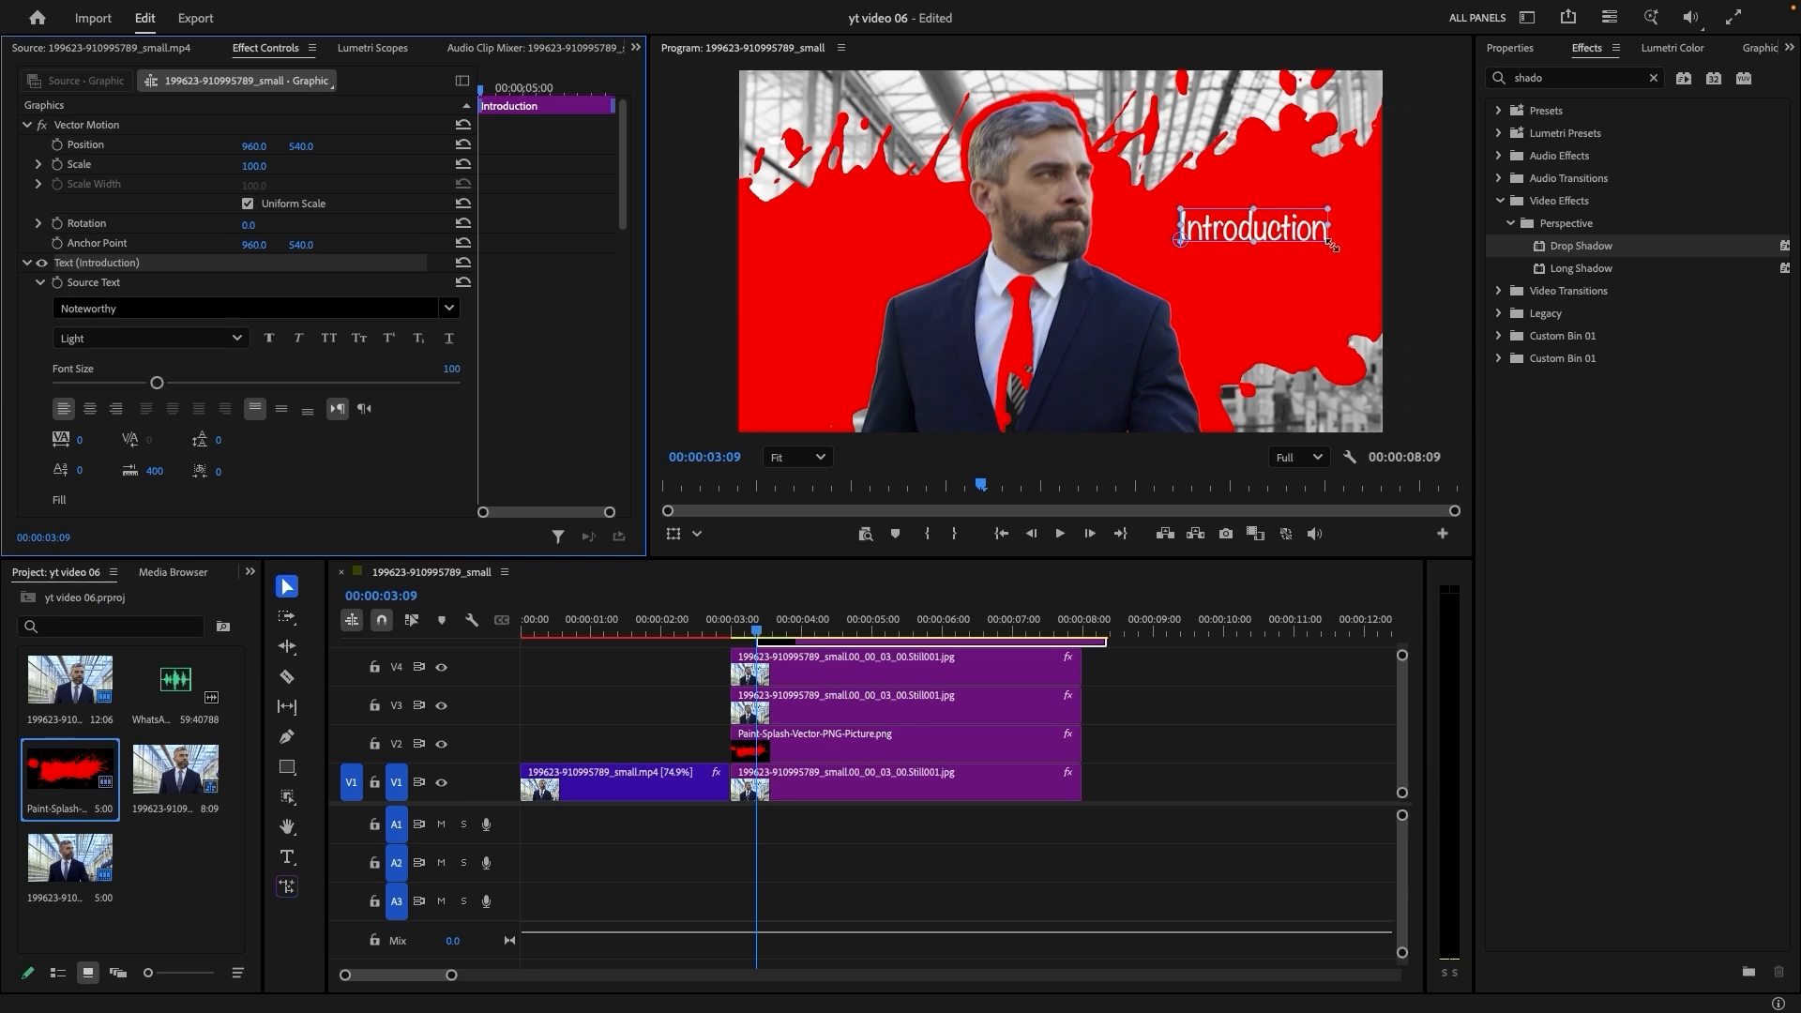
mouse_move(1327, 243)
mouse_down()
mouse_move(1344, 253)
mouse_move(1319, 240)
mouse_up()
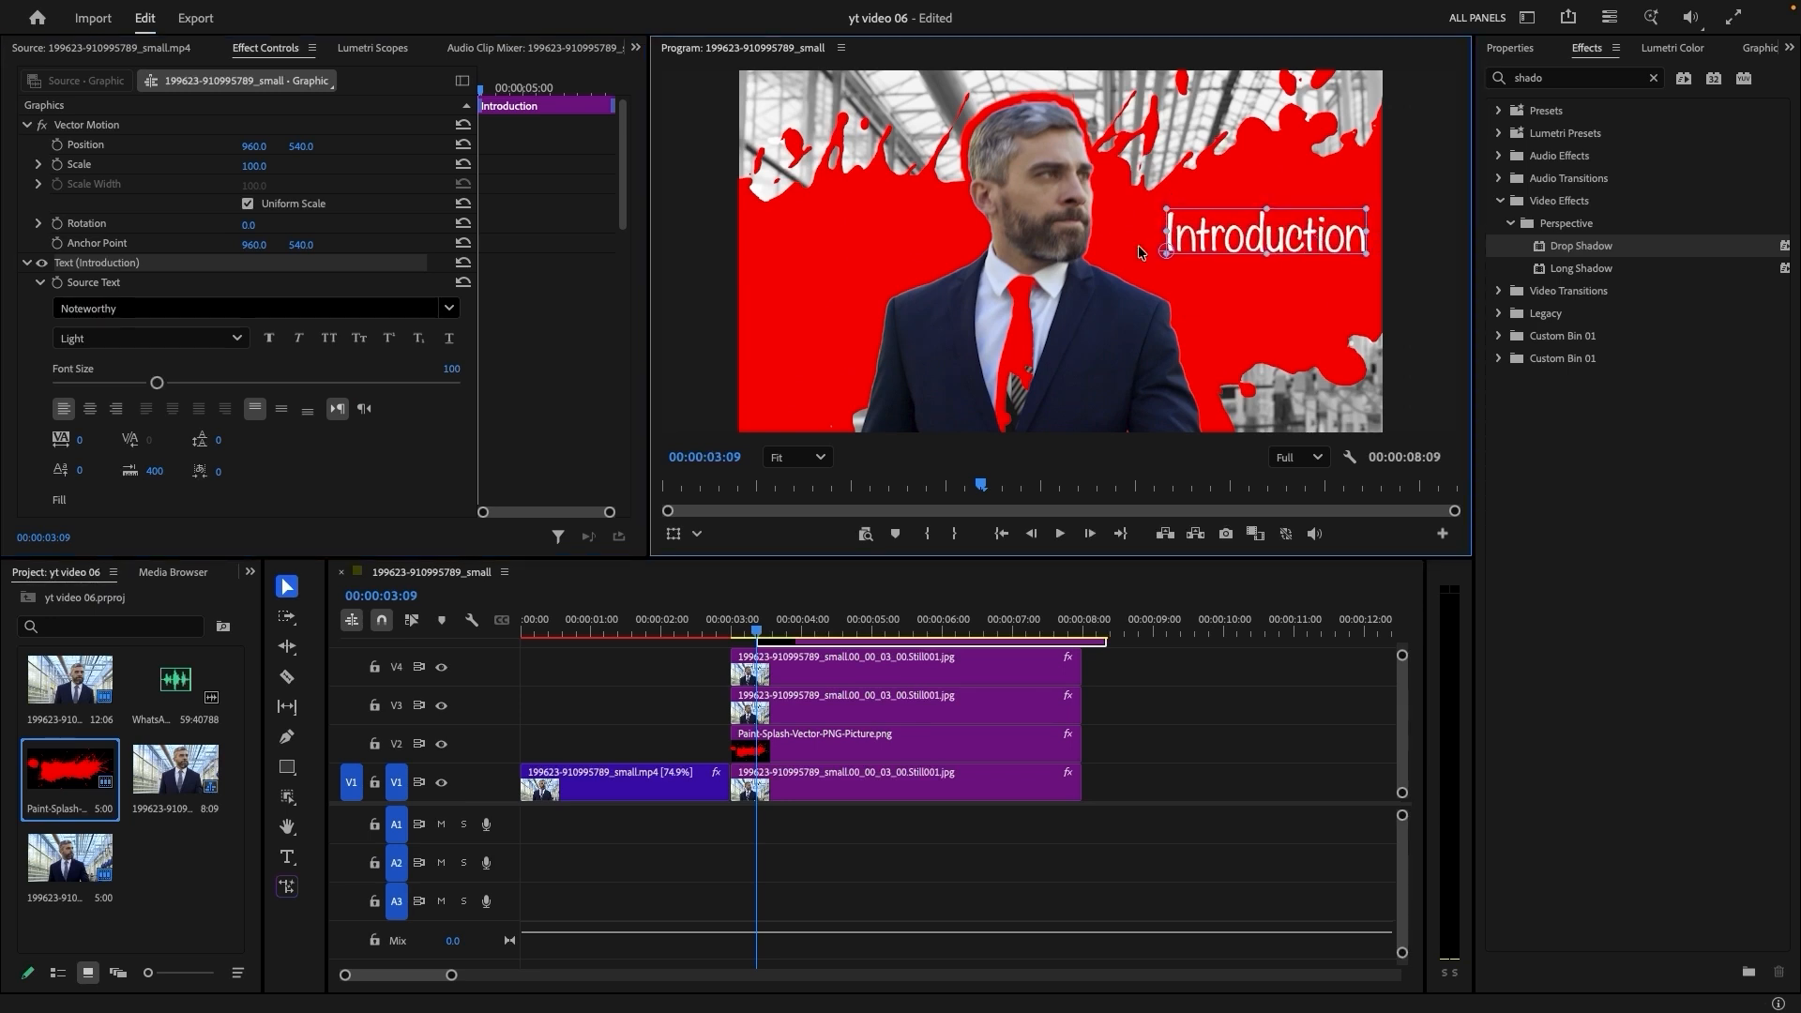
click(270, 339)
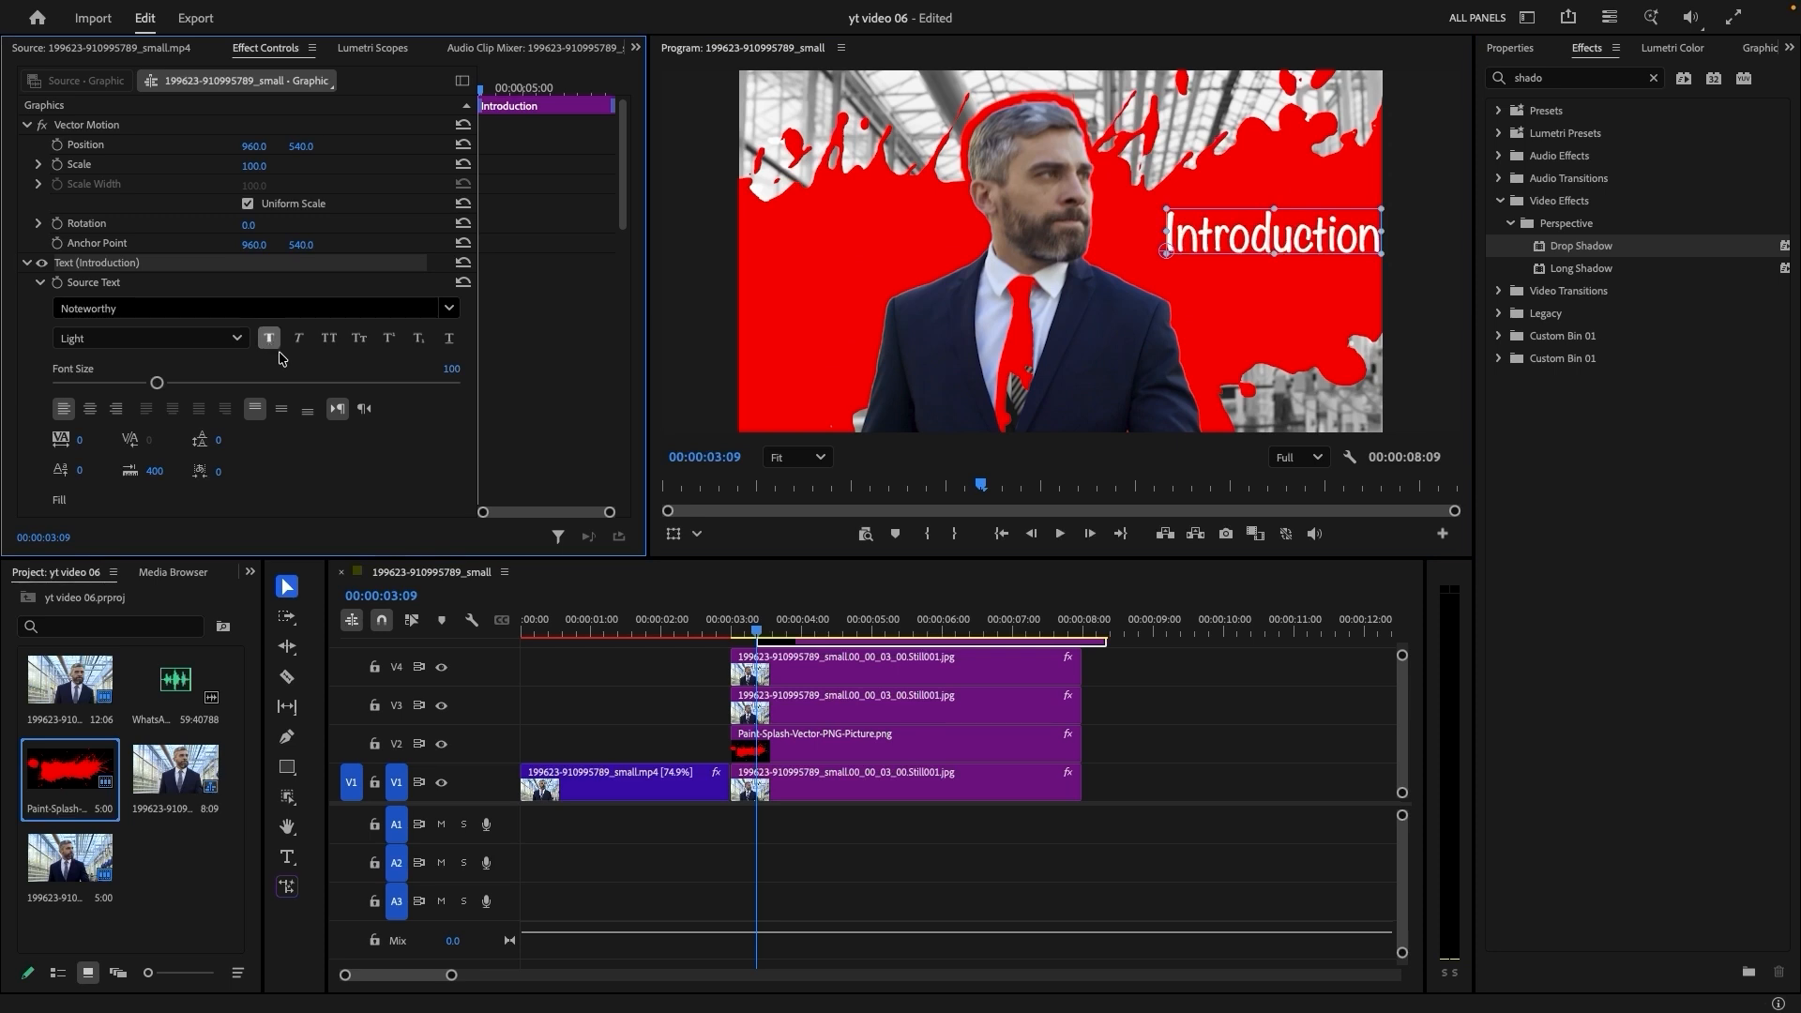
Try All Caps on the title, keep it in mixed case, and tilt it slightly upward over the splash beside the man
click(326, 348)
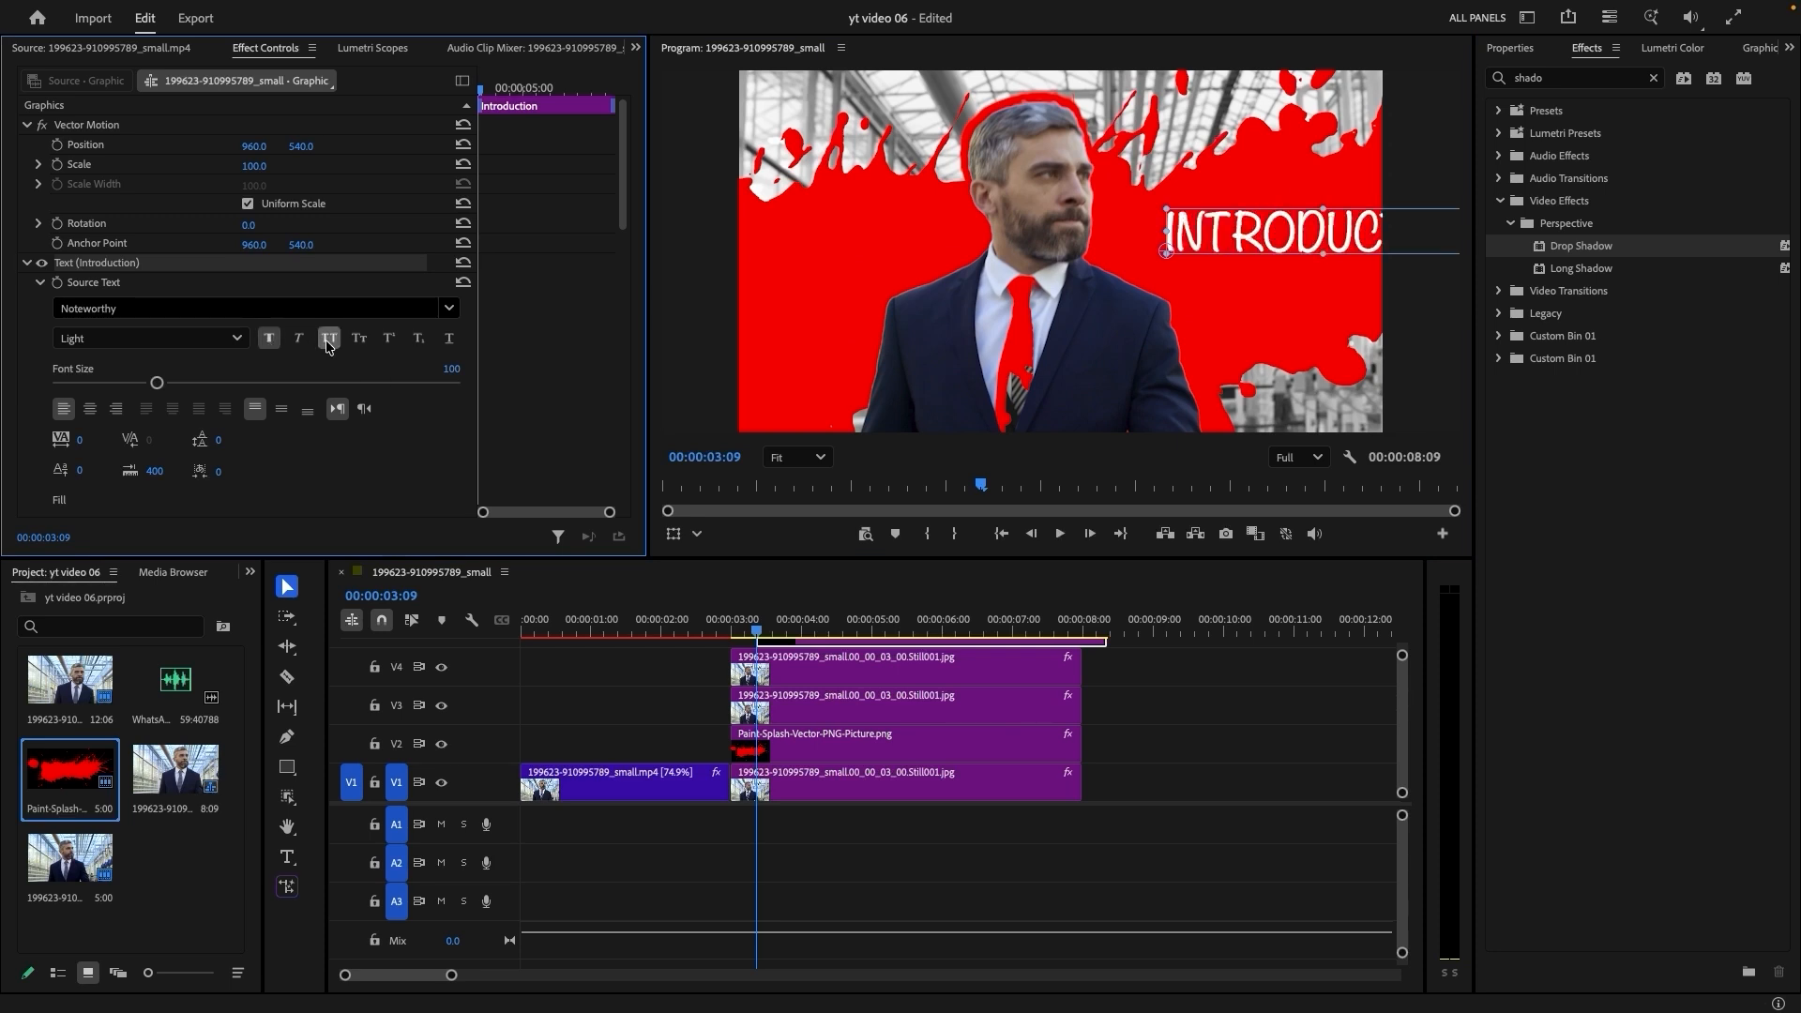
click(327, 350)
drag(1343, 242, 1373, 220)
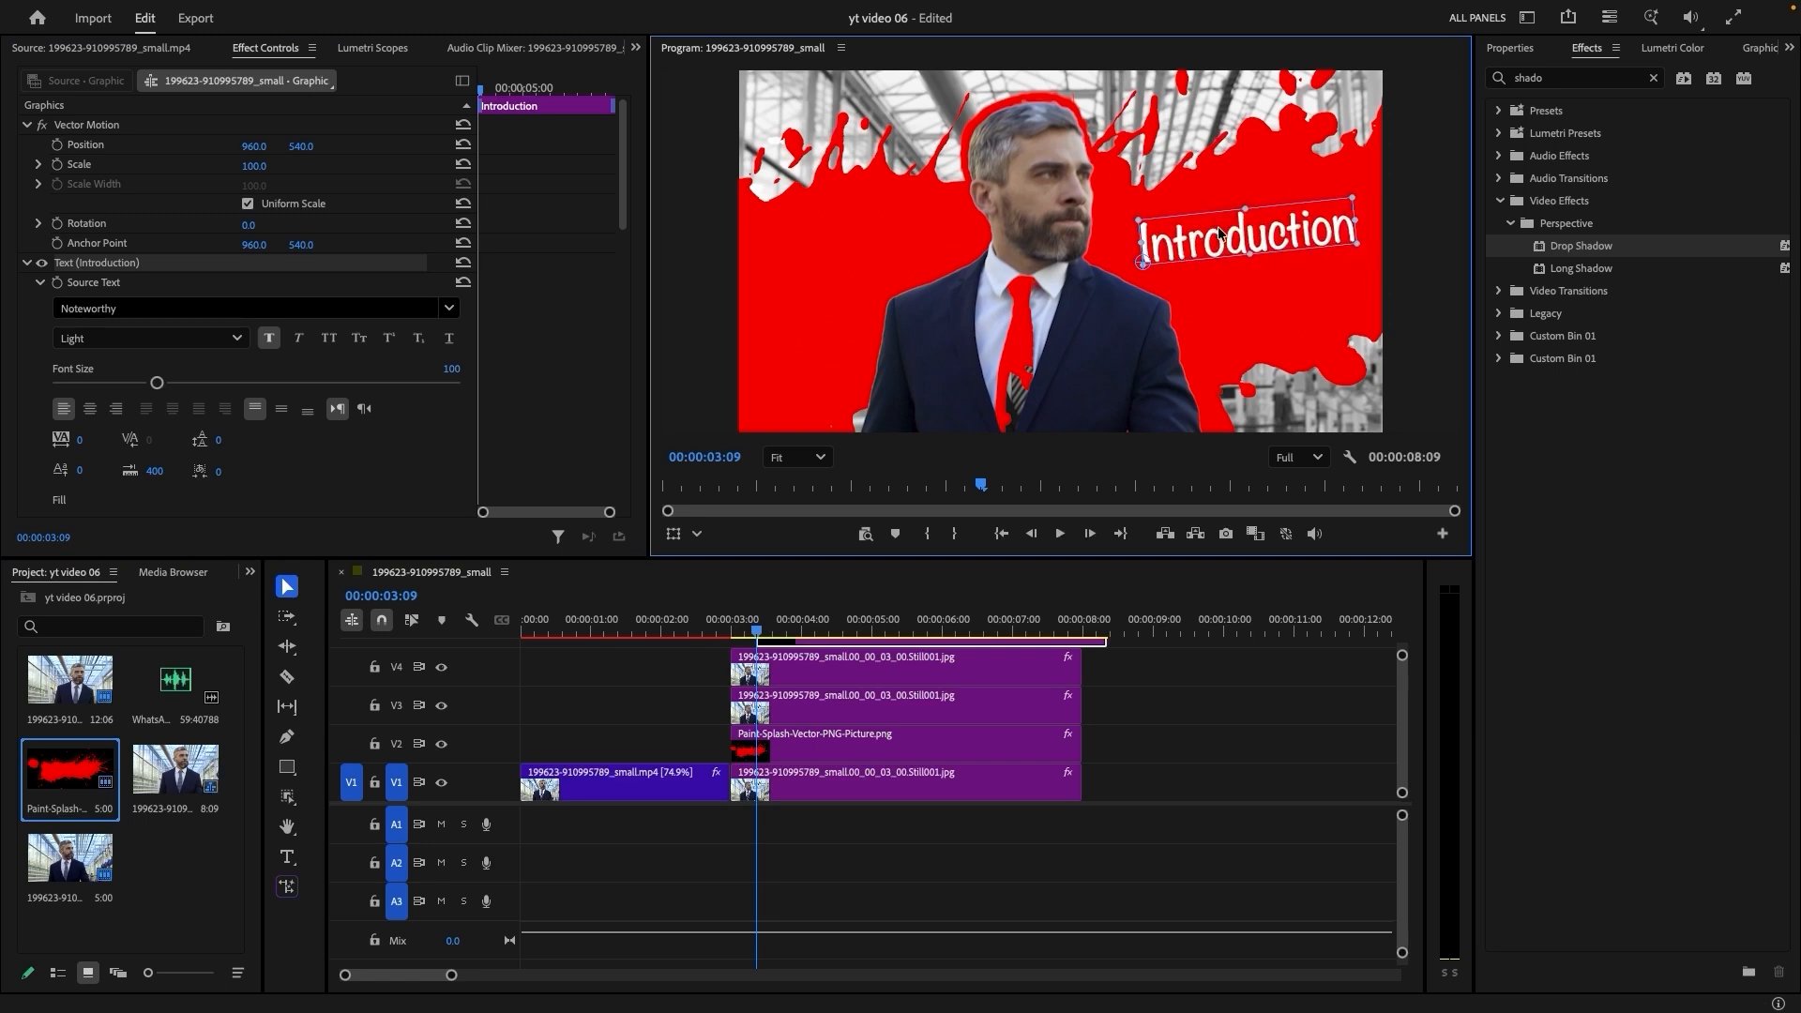
drag(1220, 233, 1224, 244)
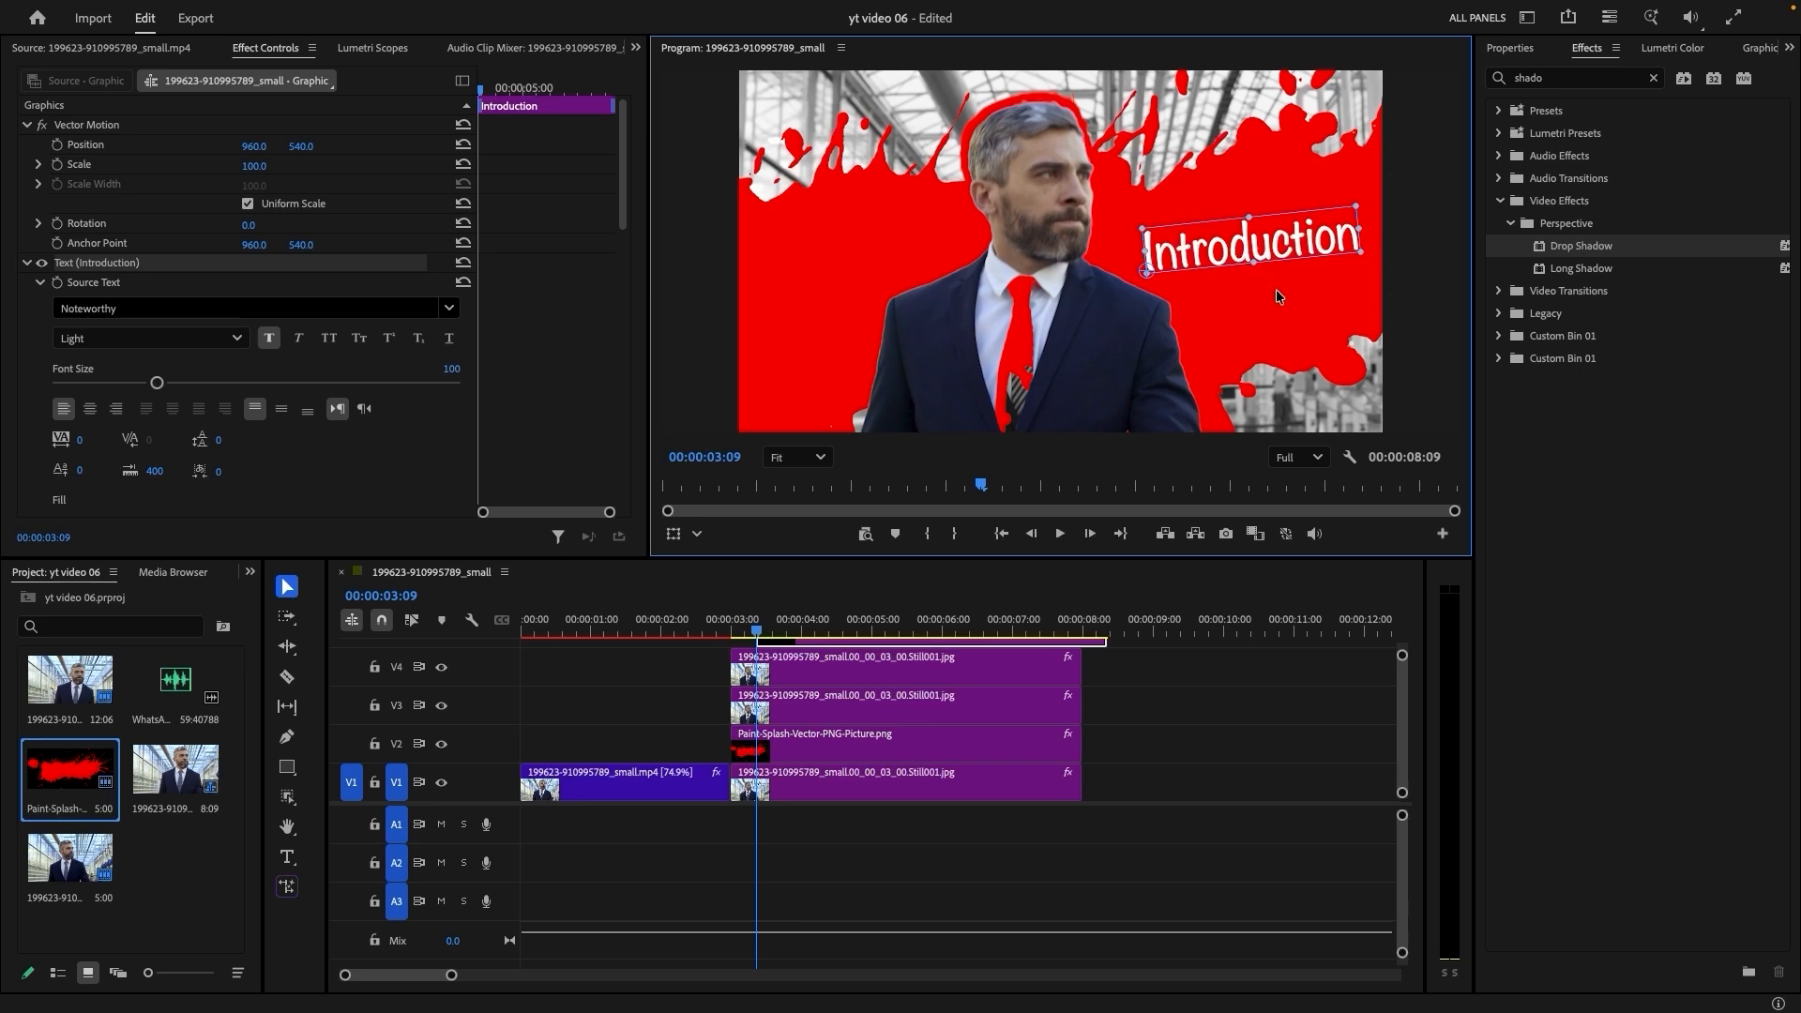
Trim the end of the Introduction clip on V5 to 00:00:08:00 and play the title's appearance
drag(1401, 720, 1401, 709)
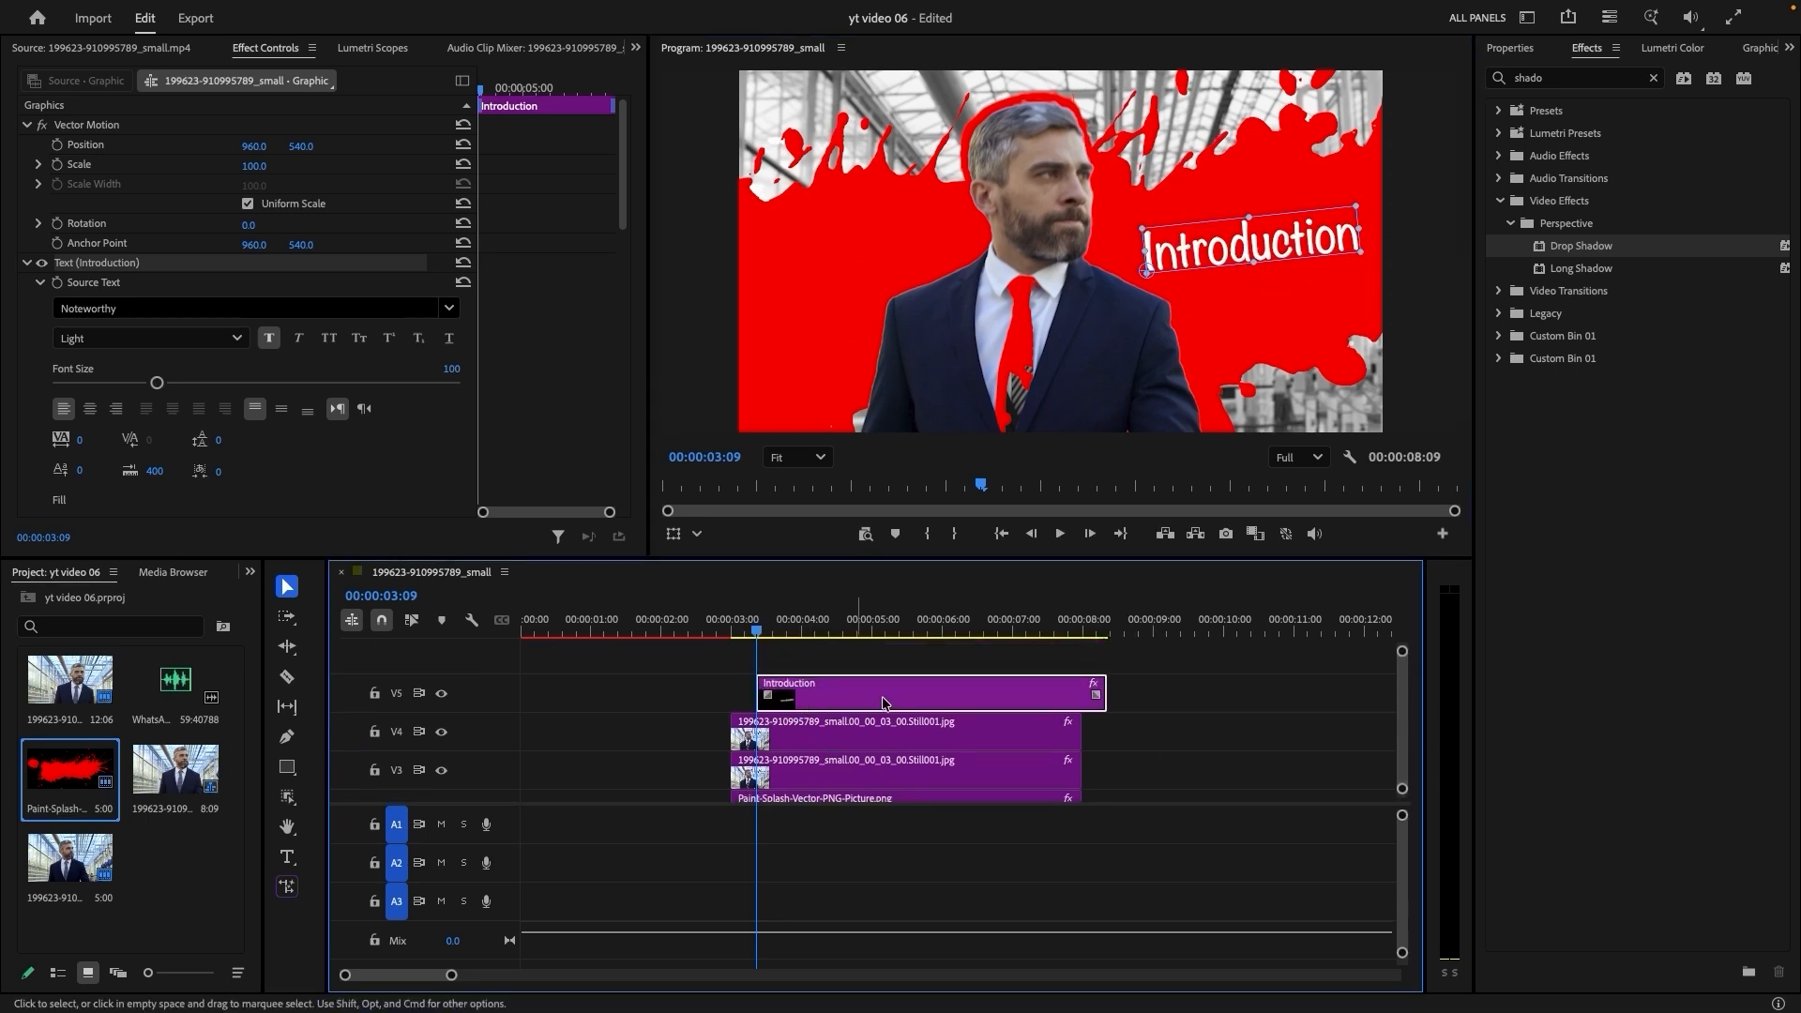
drag(1108, 692, 1095, 694)
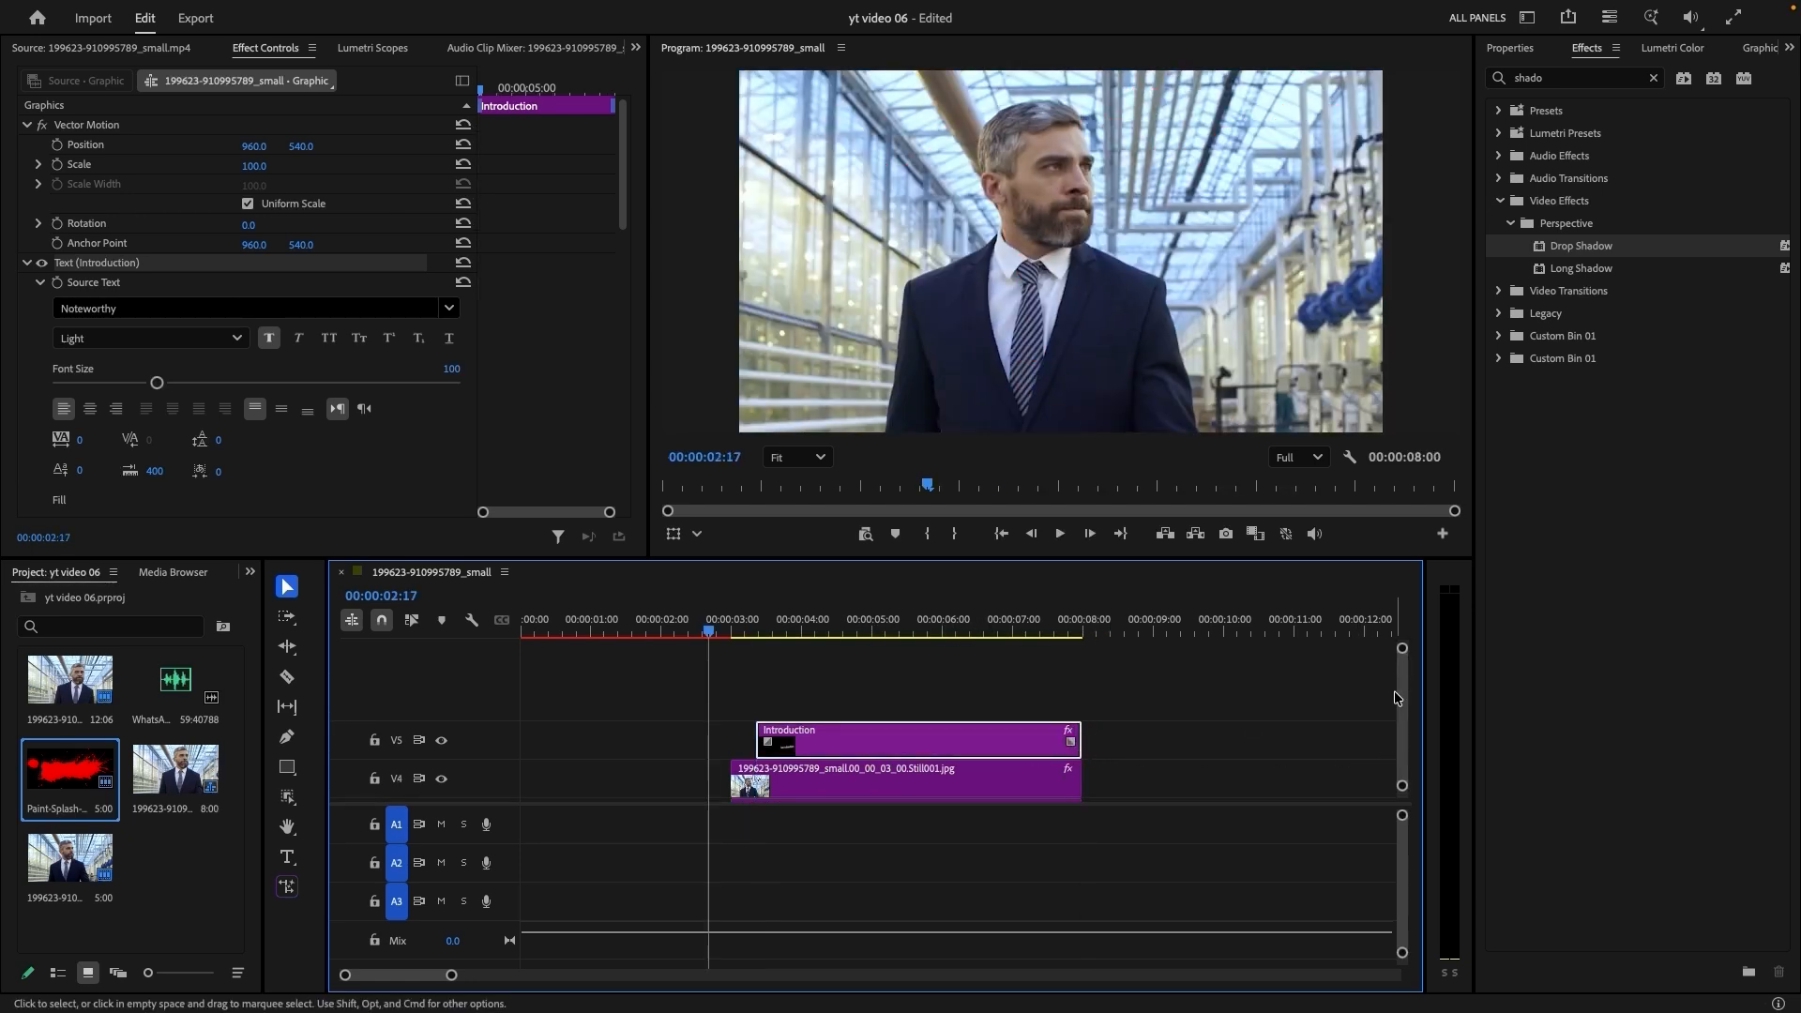
drag(1398, 684, 1397, 690)
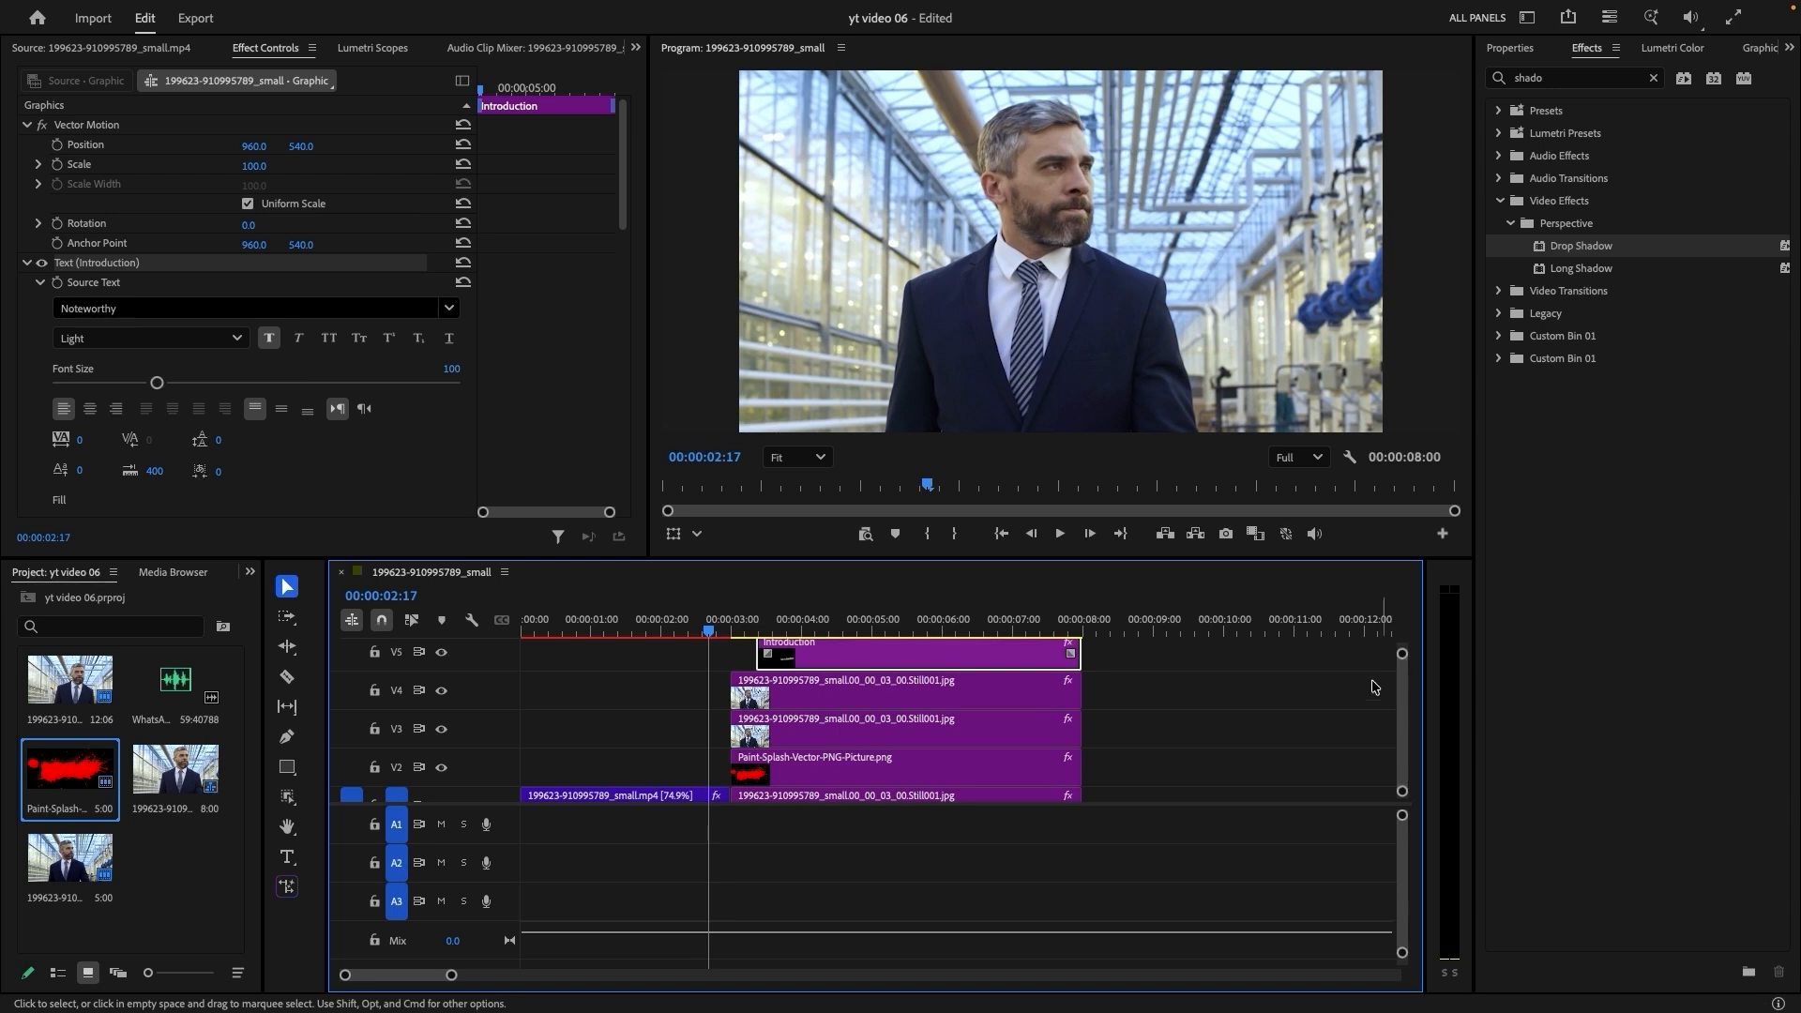
key(space)
key(space)
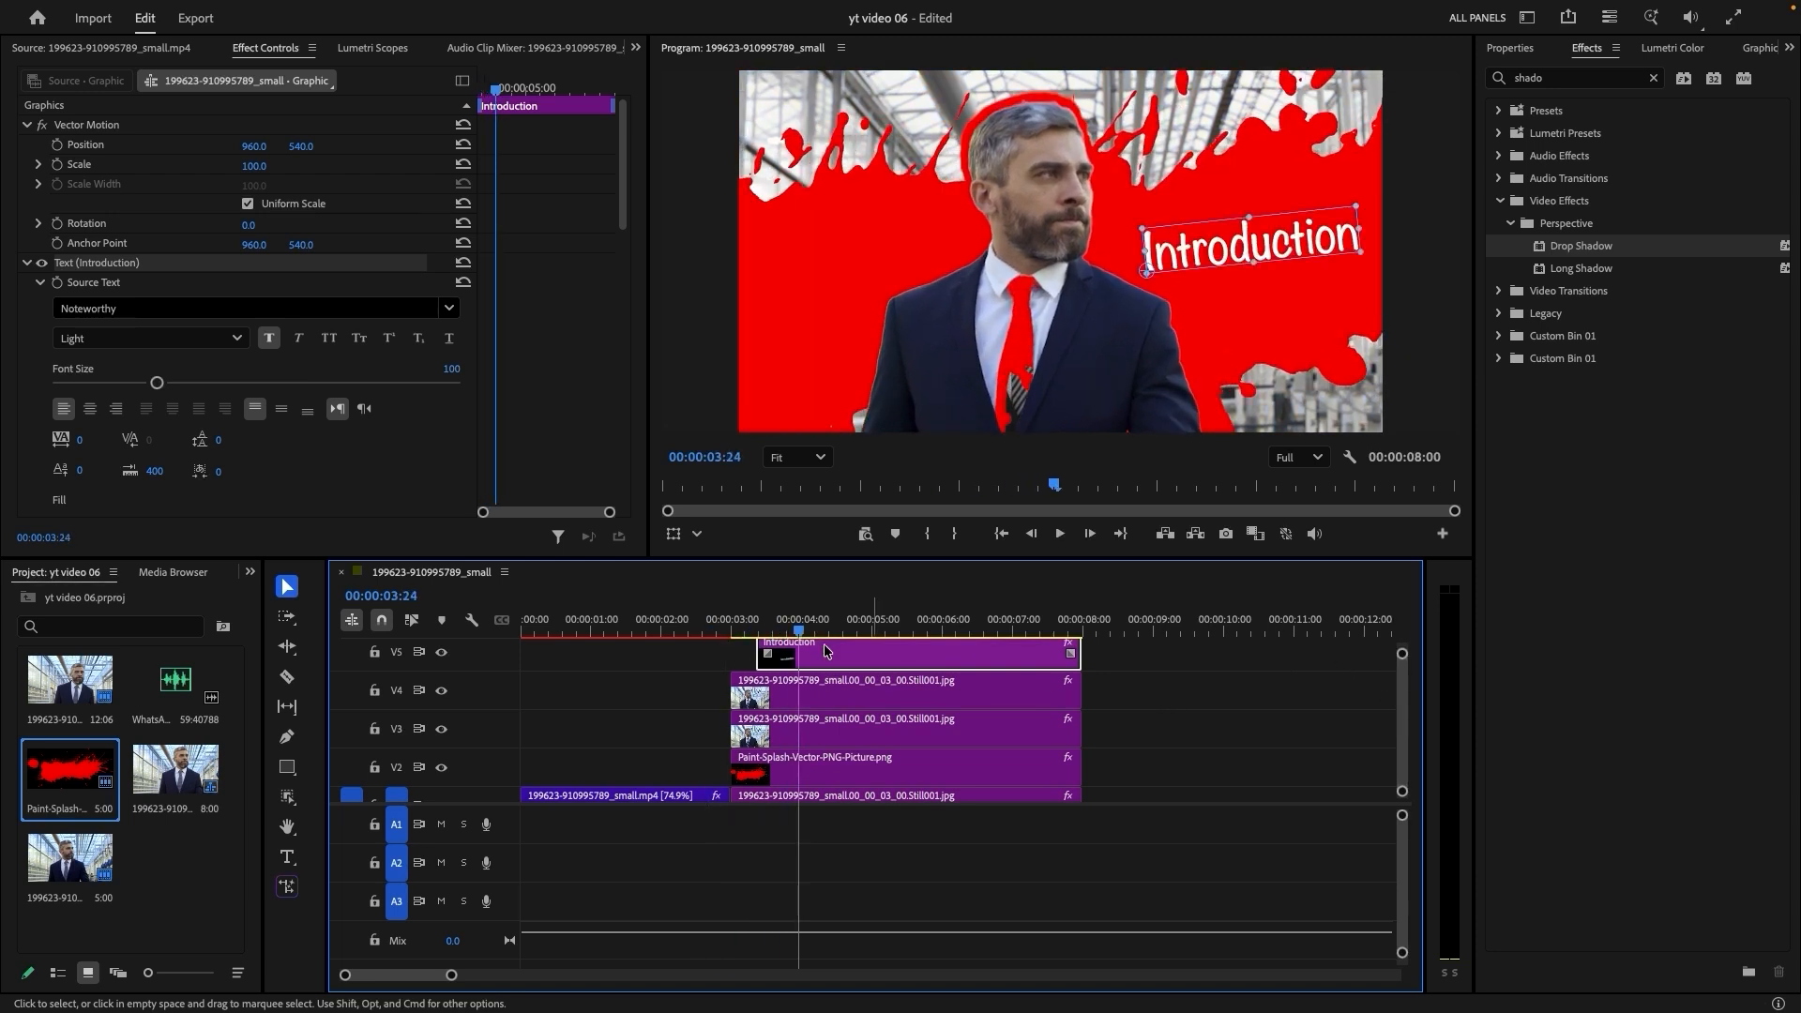
Apply the Chaos transition from Grunge & Distort to the start of the Introduction clip
drag(1575, 80, 1490, 94)
key(BackSpace)
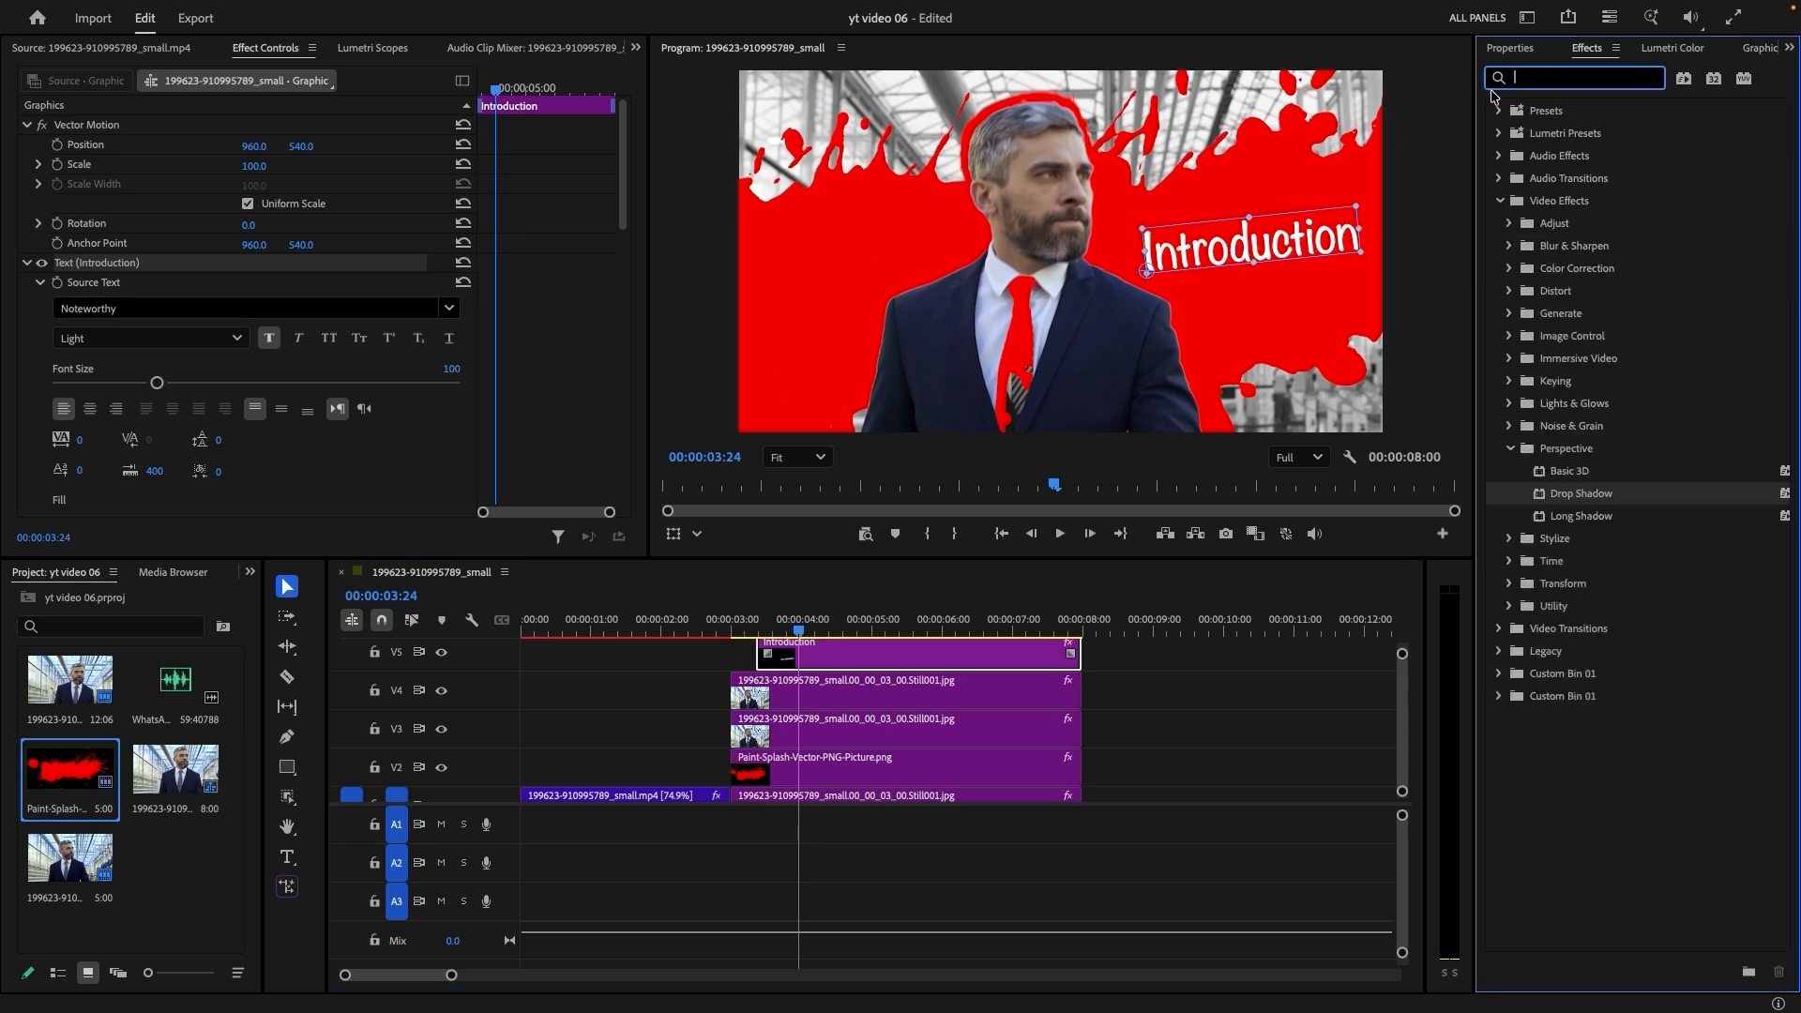
click(1499, 200)
click(1500, 224)
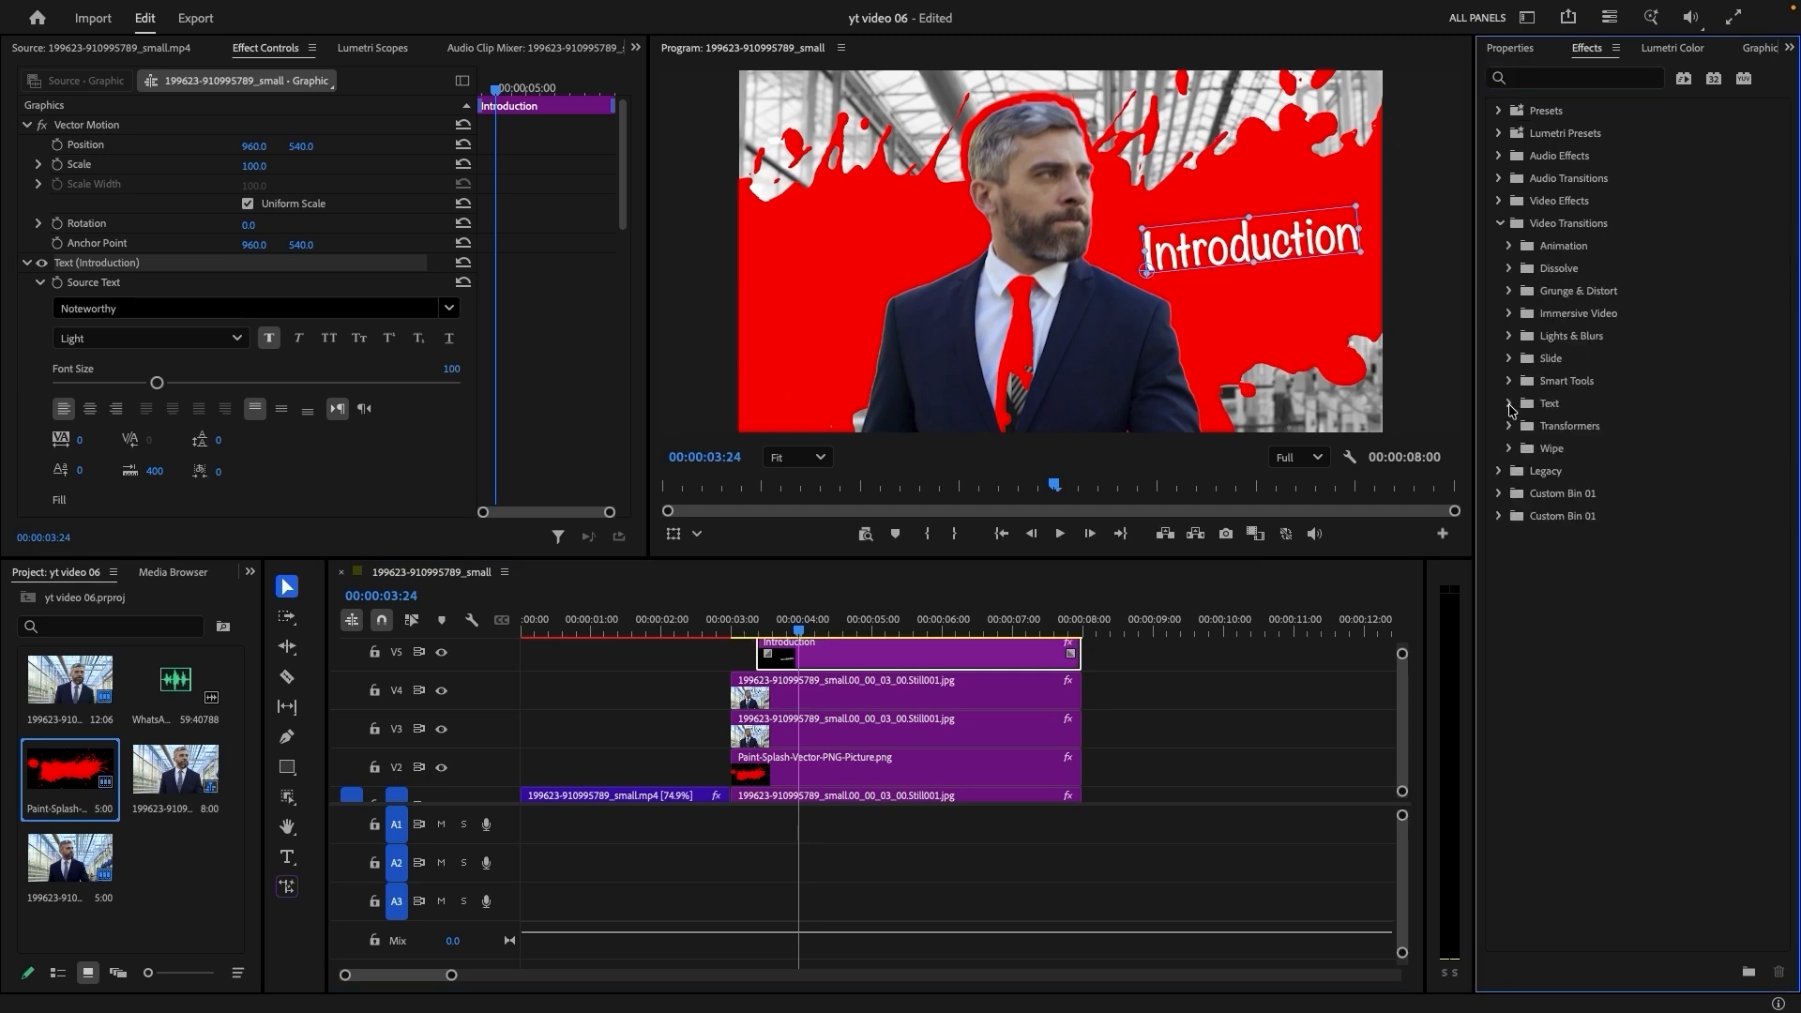
click(1509, 292)
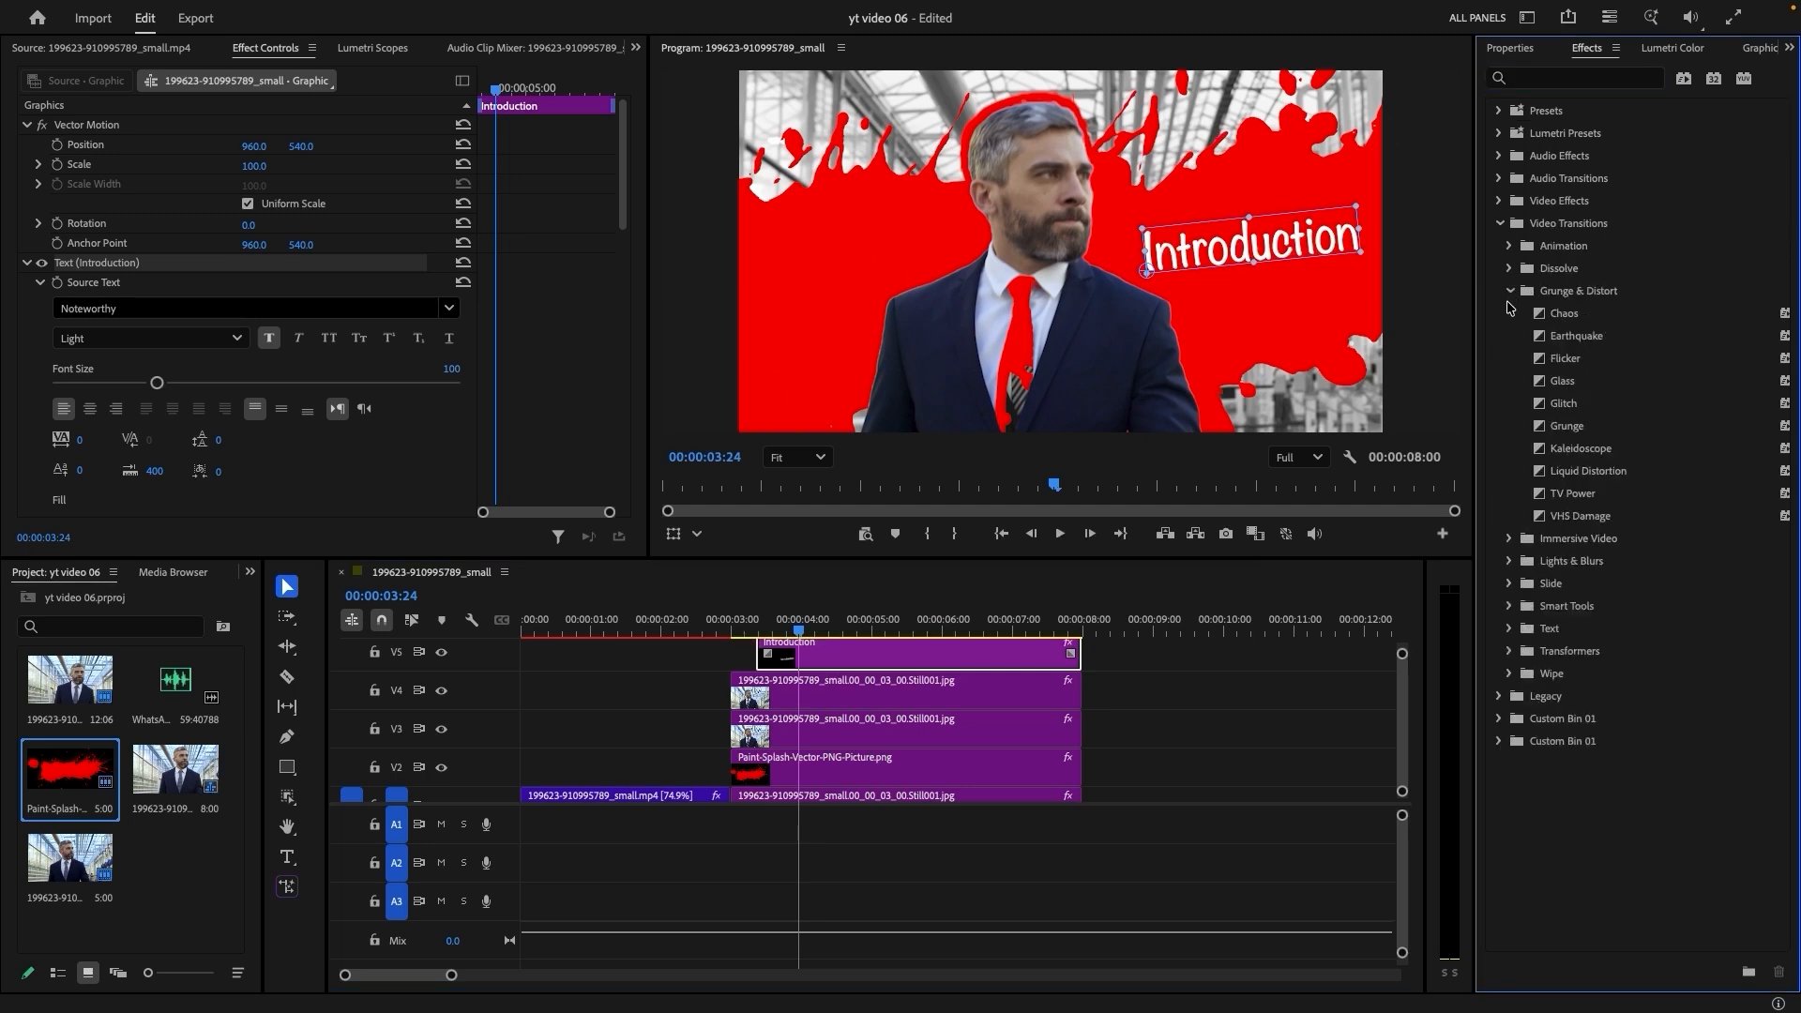
click(1563, 315)
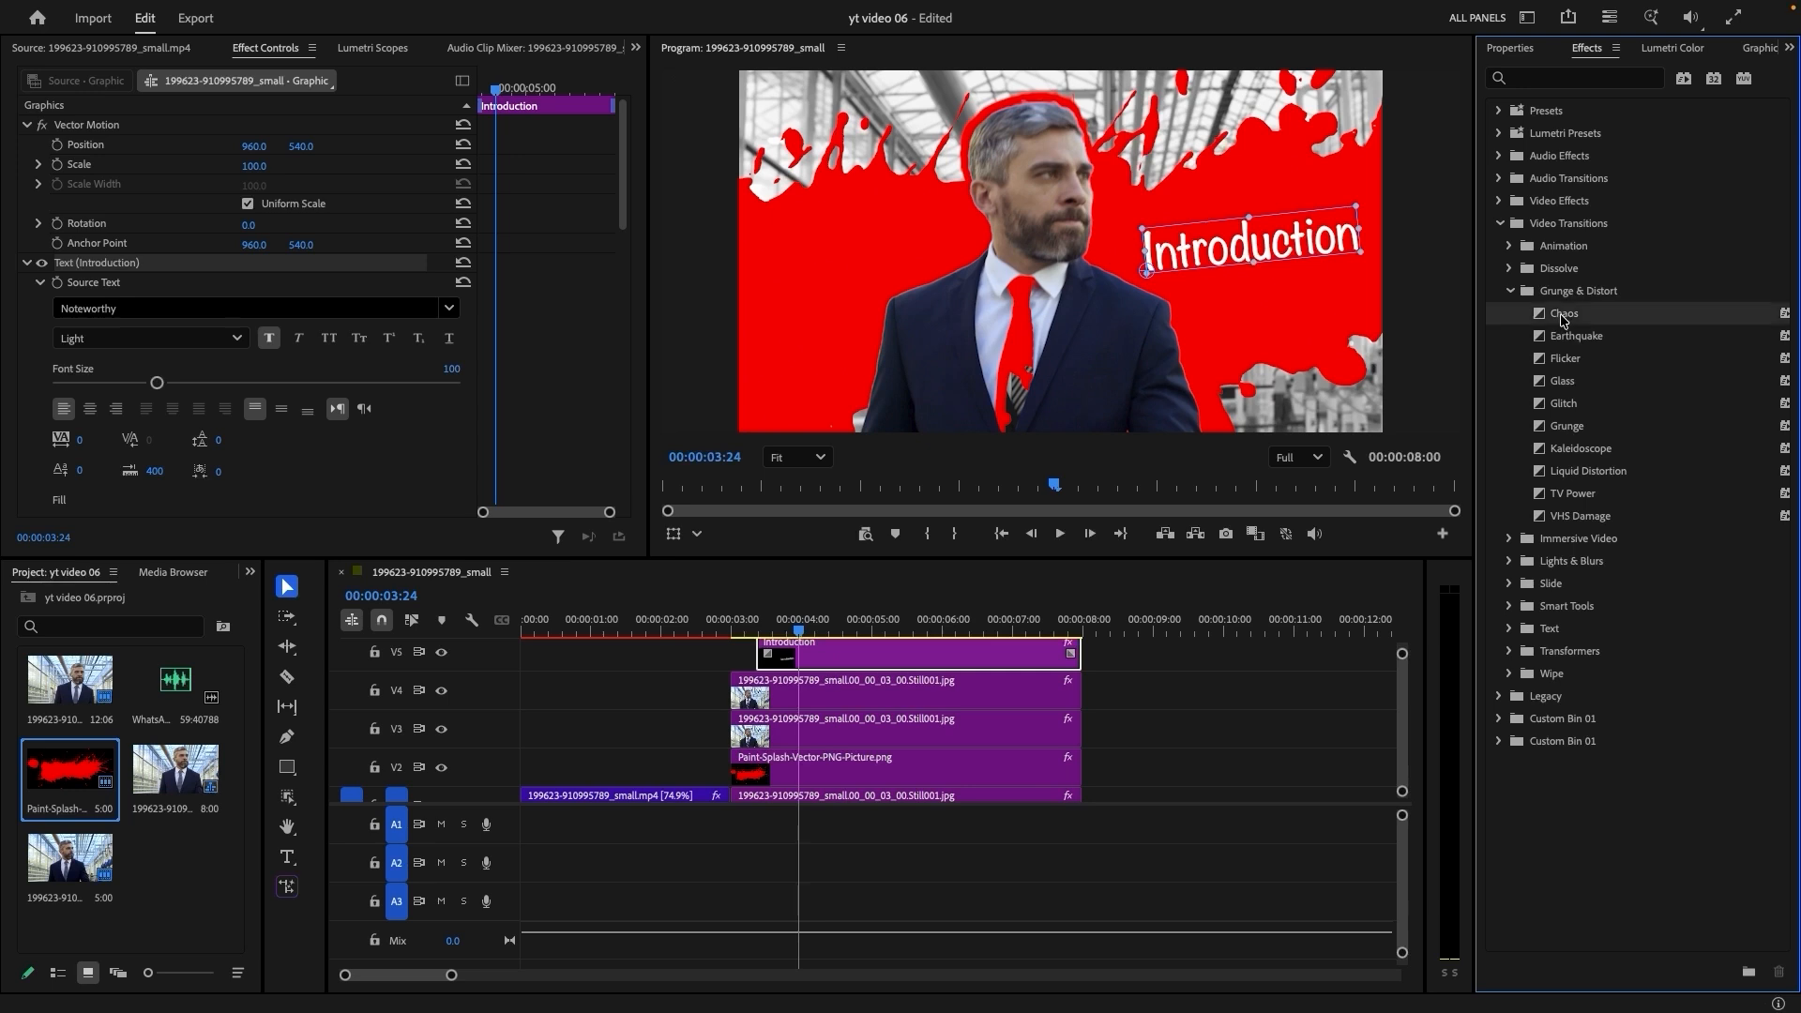
drag(1549, 330, 794, 657)
Play the sequence from before the freeze frame to check the Chaos transition on the title
click(717, 627)
key(space)
click(718, 627)
key(space)
key(space)
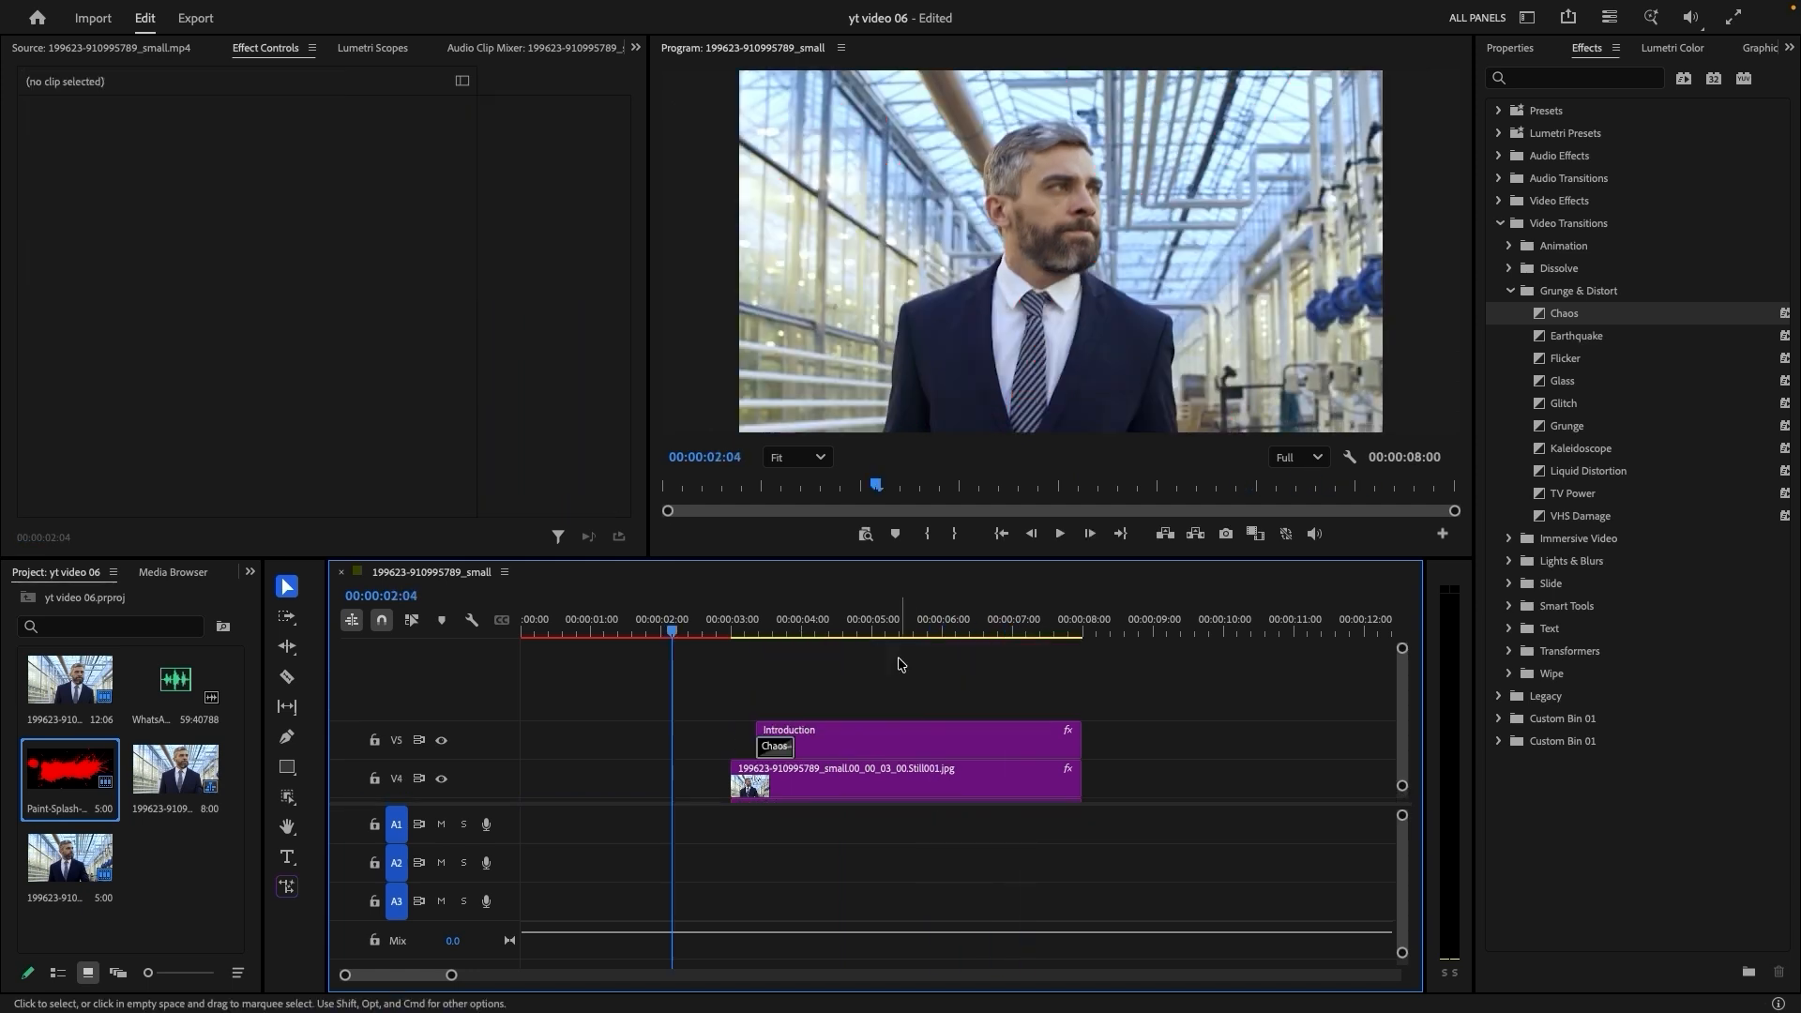
Nest the Introduction title and the V3 and V4 stills as Nested Sequence 01
drag(810, 630, 733, 631)
drag(1403, 690, 1405, 690)
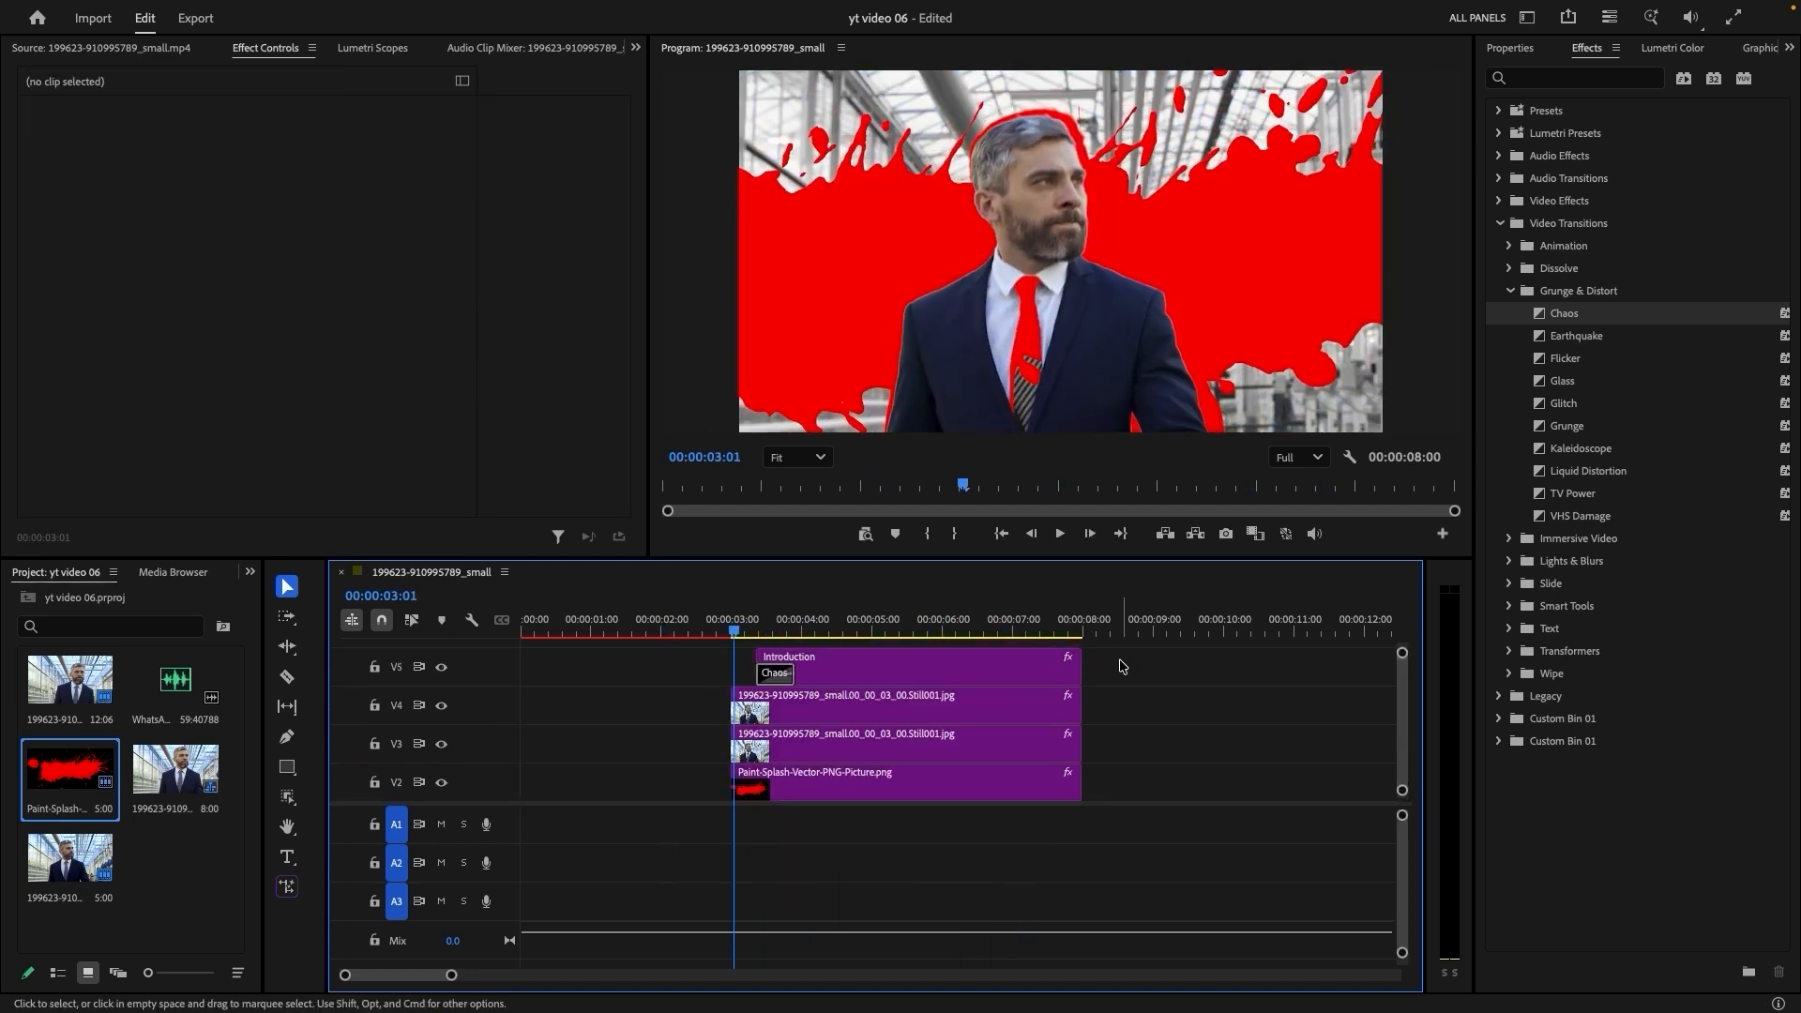
drag(1114, 662, 1041, 750)
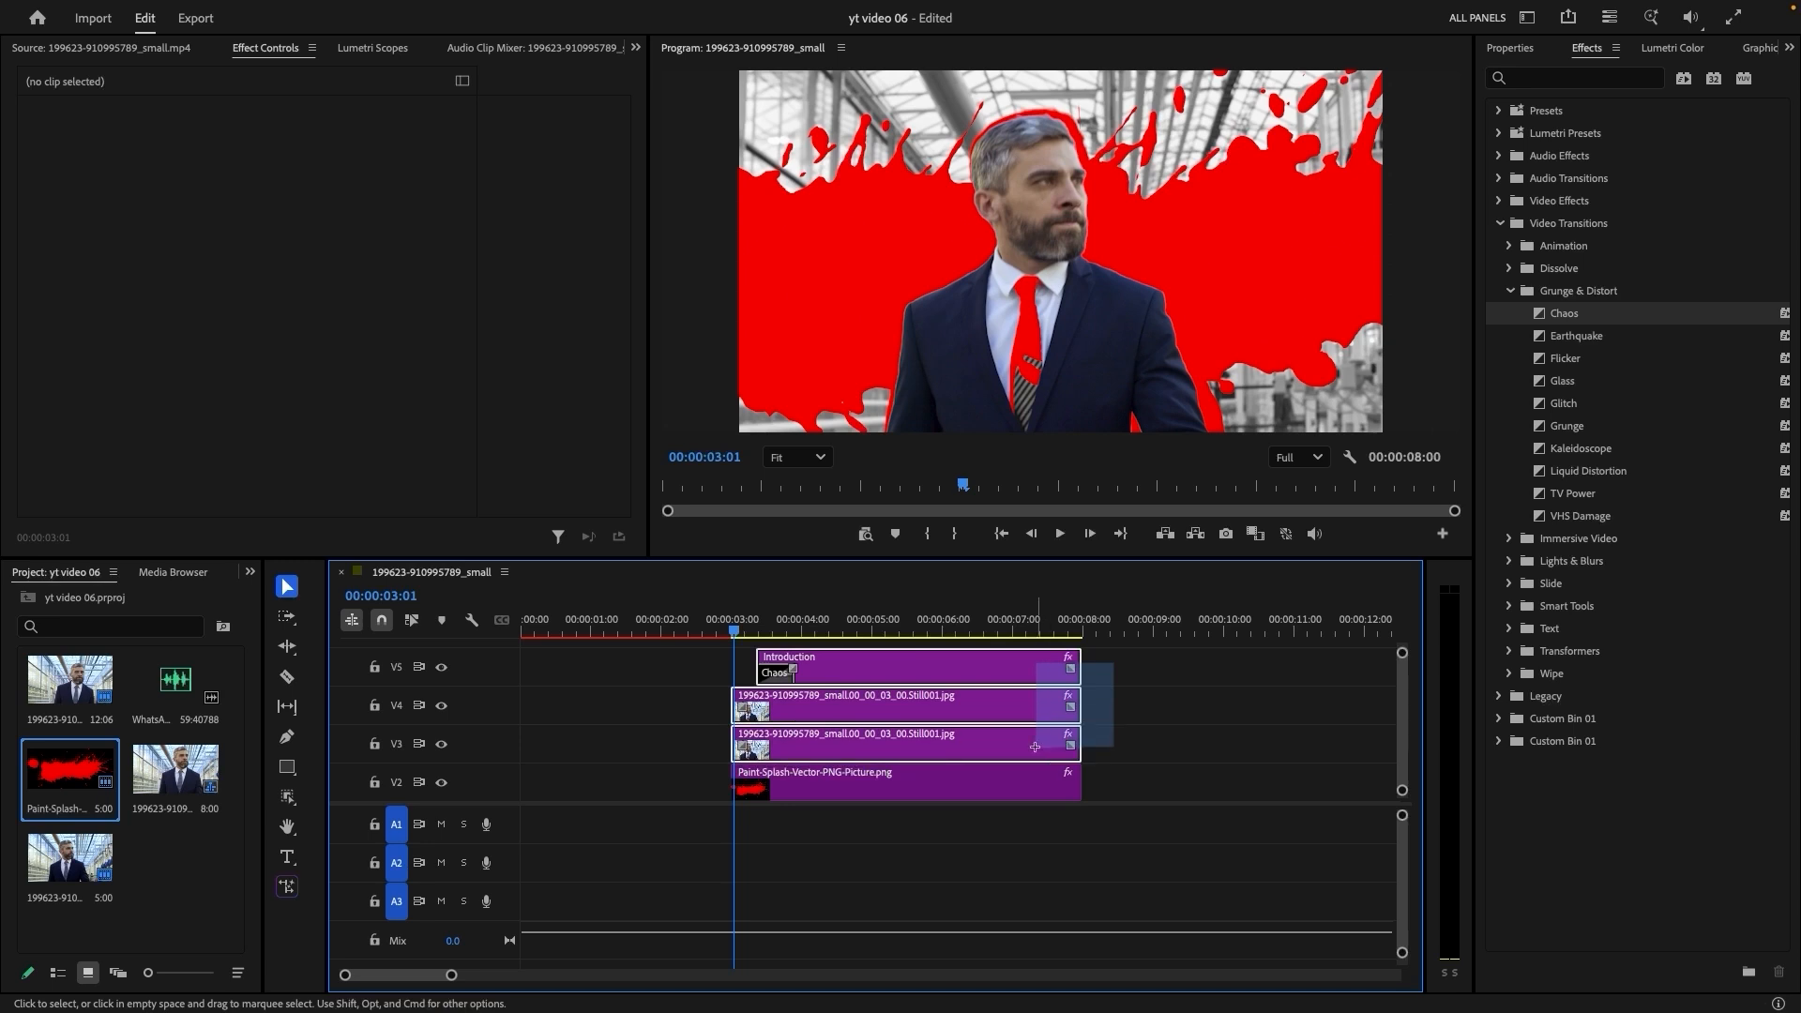
right_click(1021, 756)
scroll(1126, 872, down, 5)
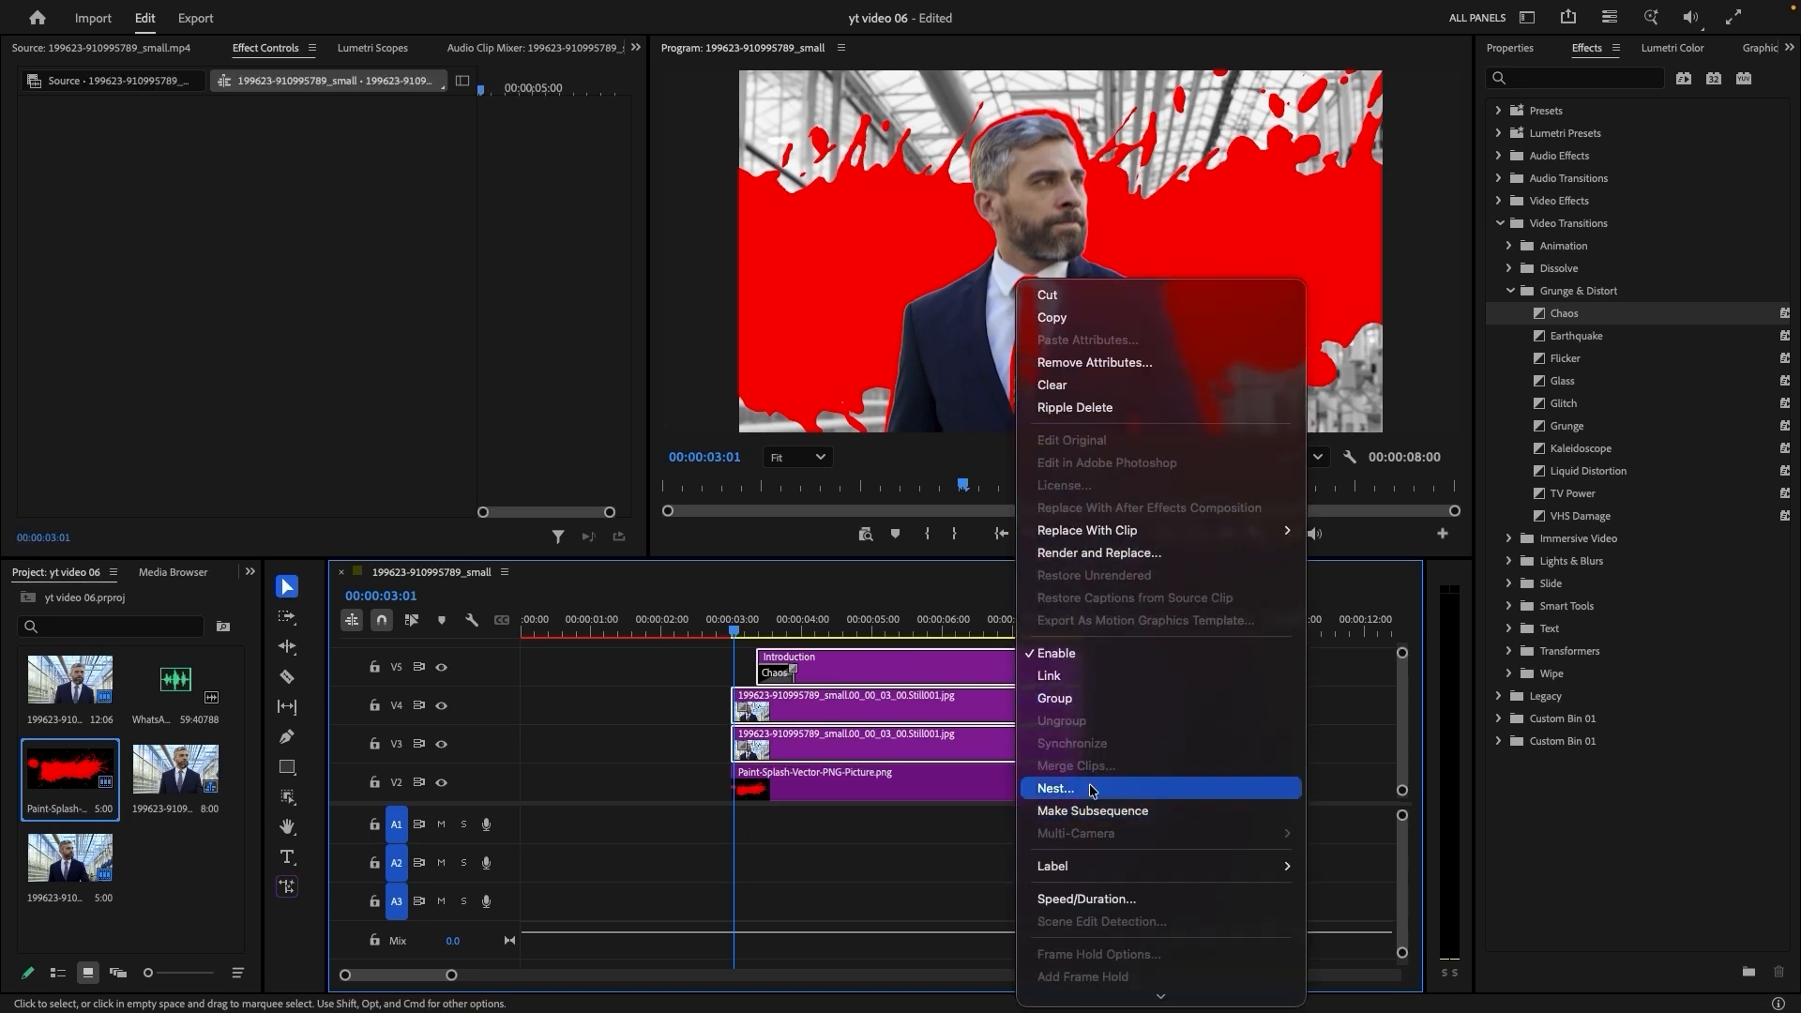
click(1105, 785)
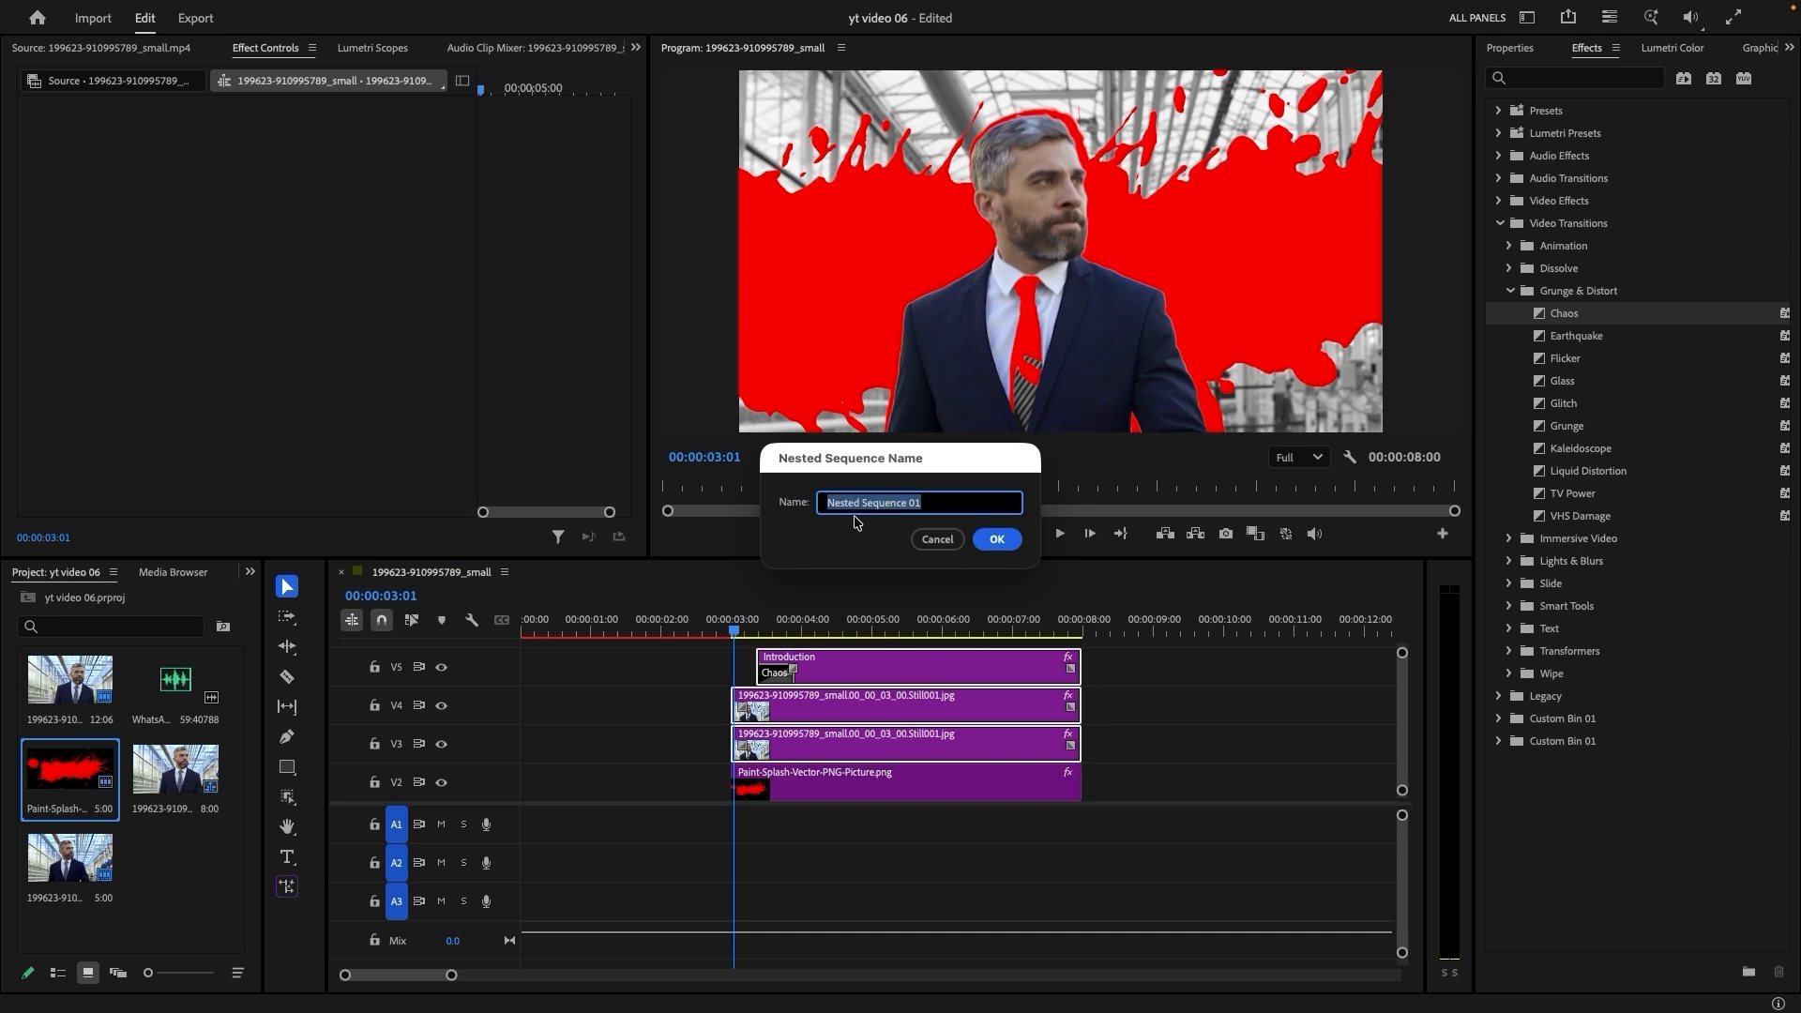
click(998, 541)
Open Nested Sequence 01 to inspect its clips and return to the main sequence
scroll(847, 736, down, 1)
double_click(820, 715)
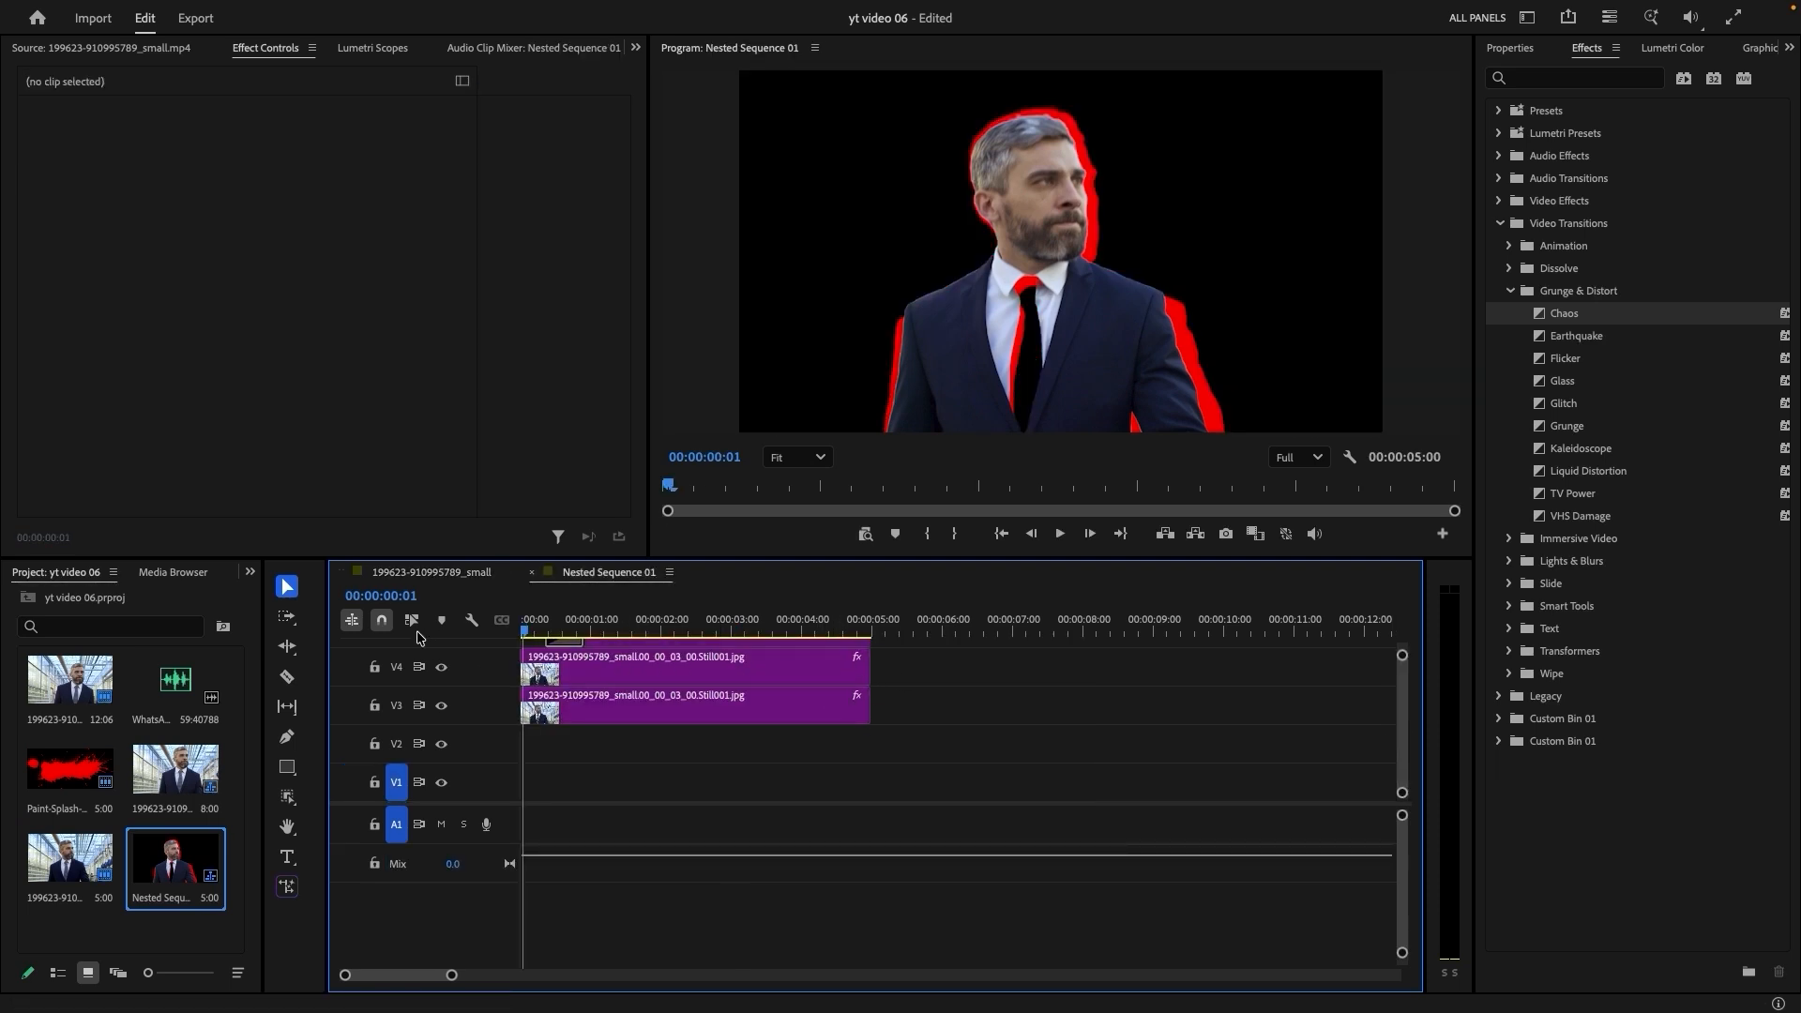
click(531, 572)
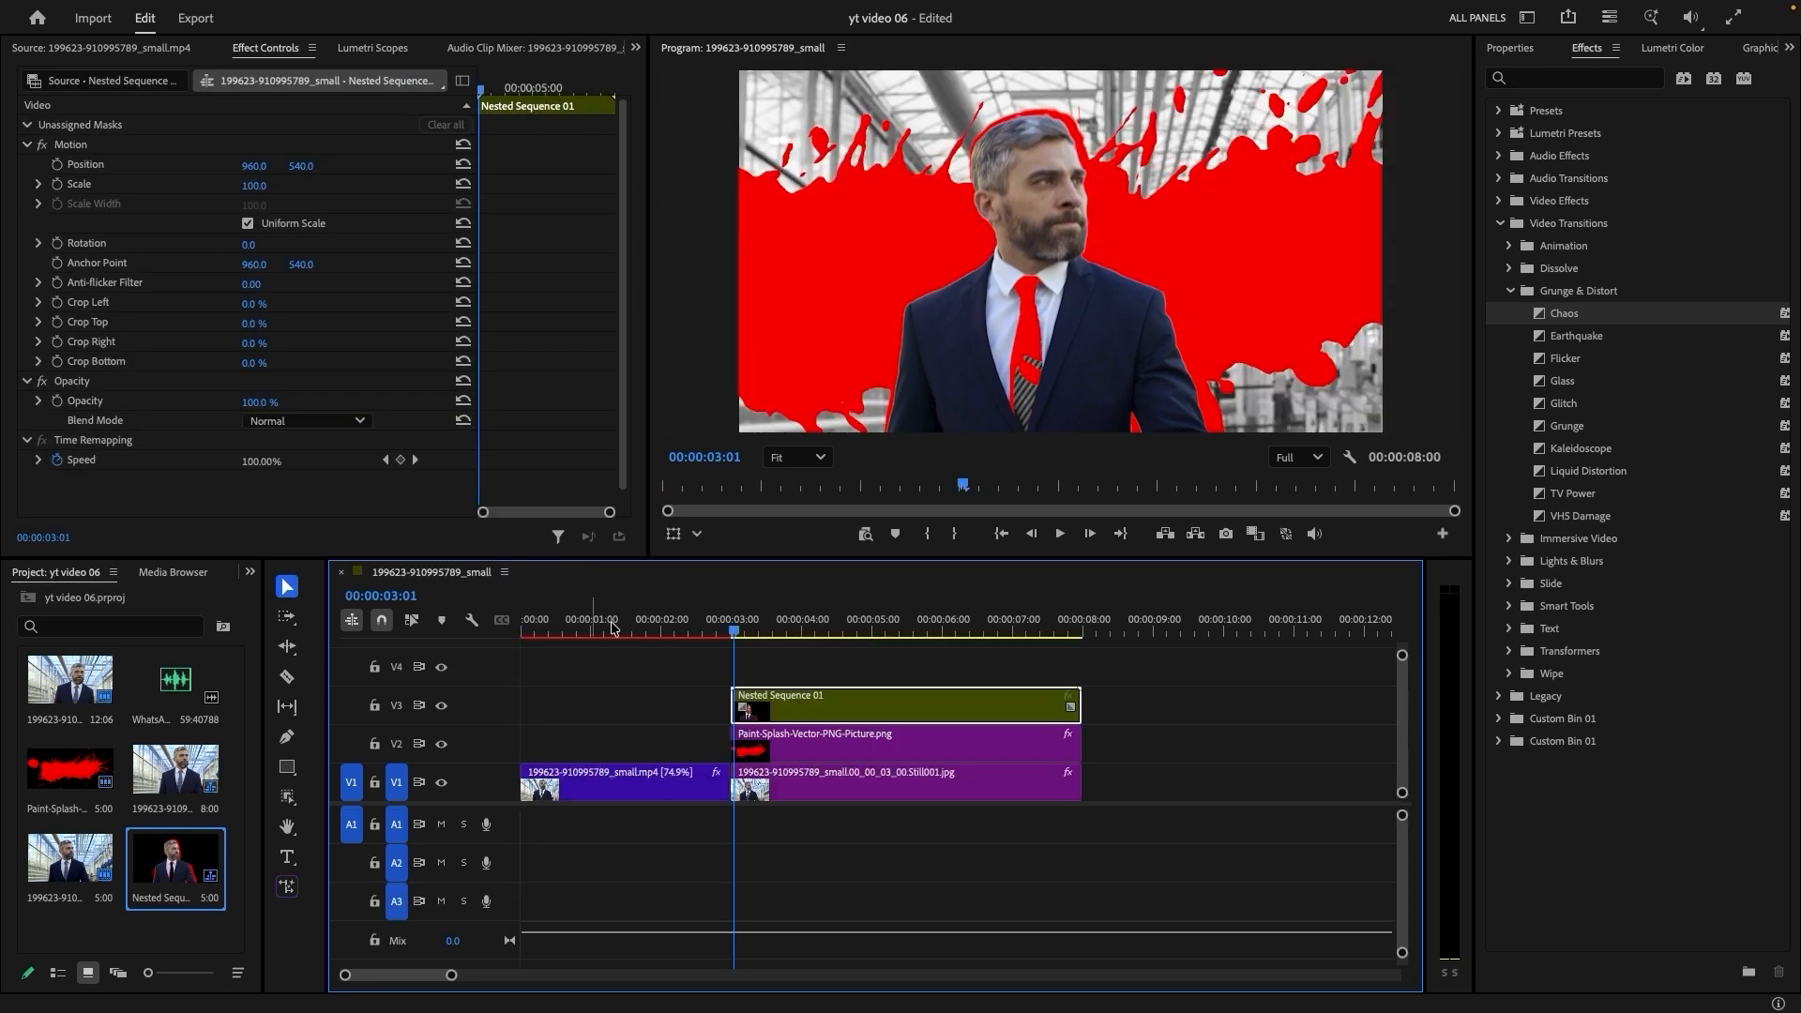
Apply the Dip to White dissolve at the V1 cut between the moving clip and the freeze-frame still, and shorten it
click(701, 628)
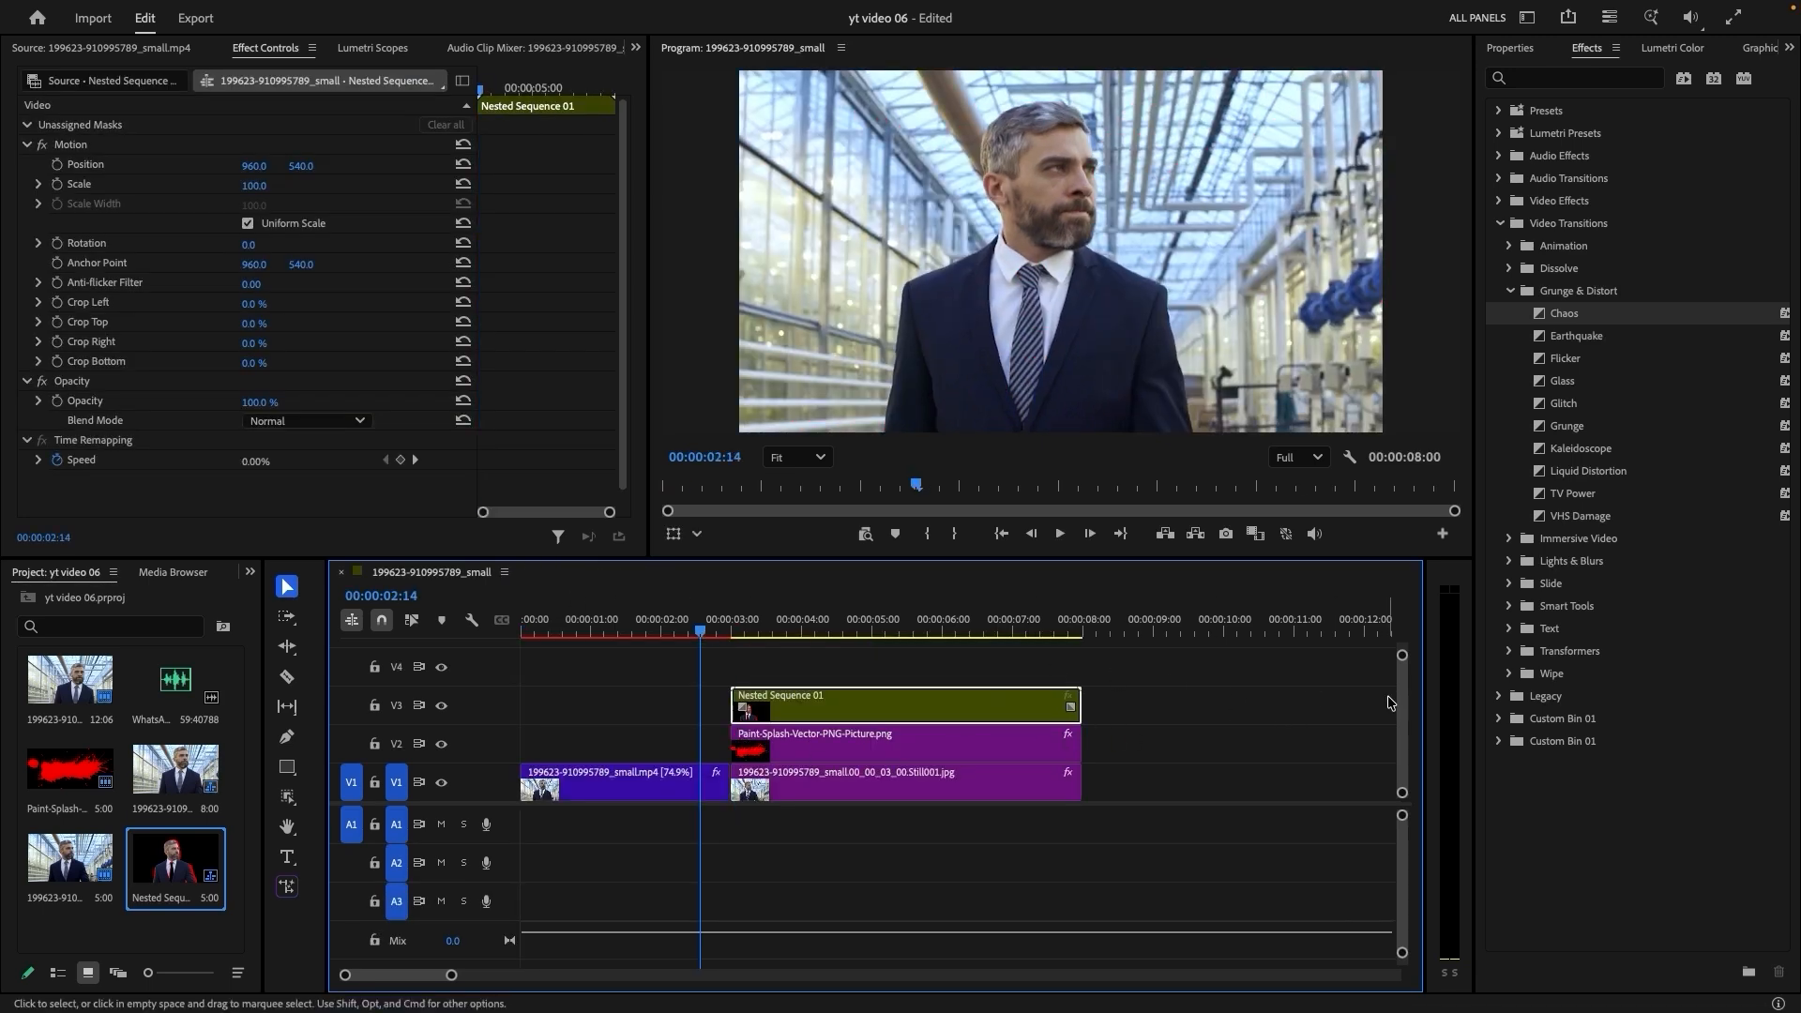
mouse_move(700, 631)
mouse_down()
mouse_move(742, 643)
mouse_move(698, 638)
mouse_up()
click(1509, 292)
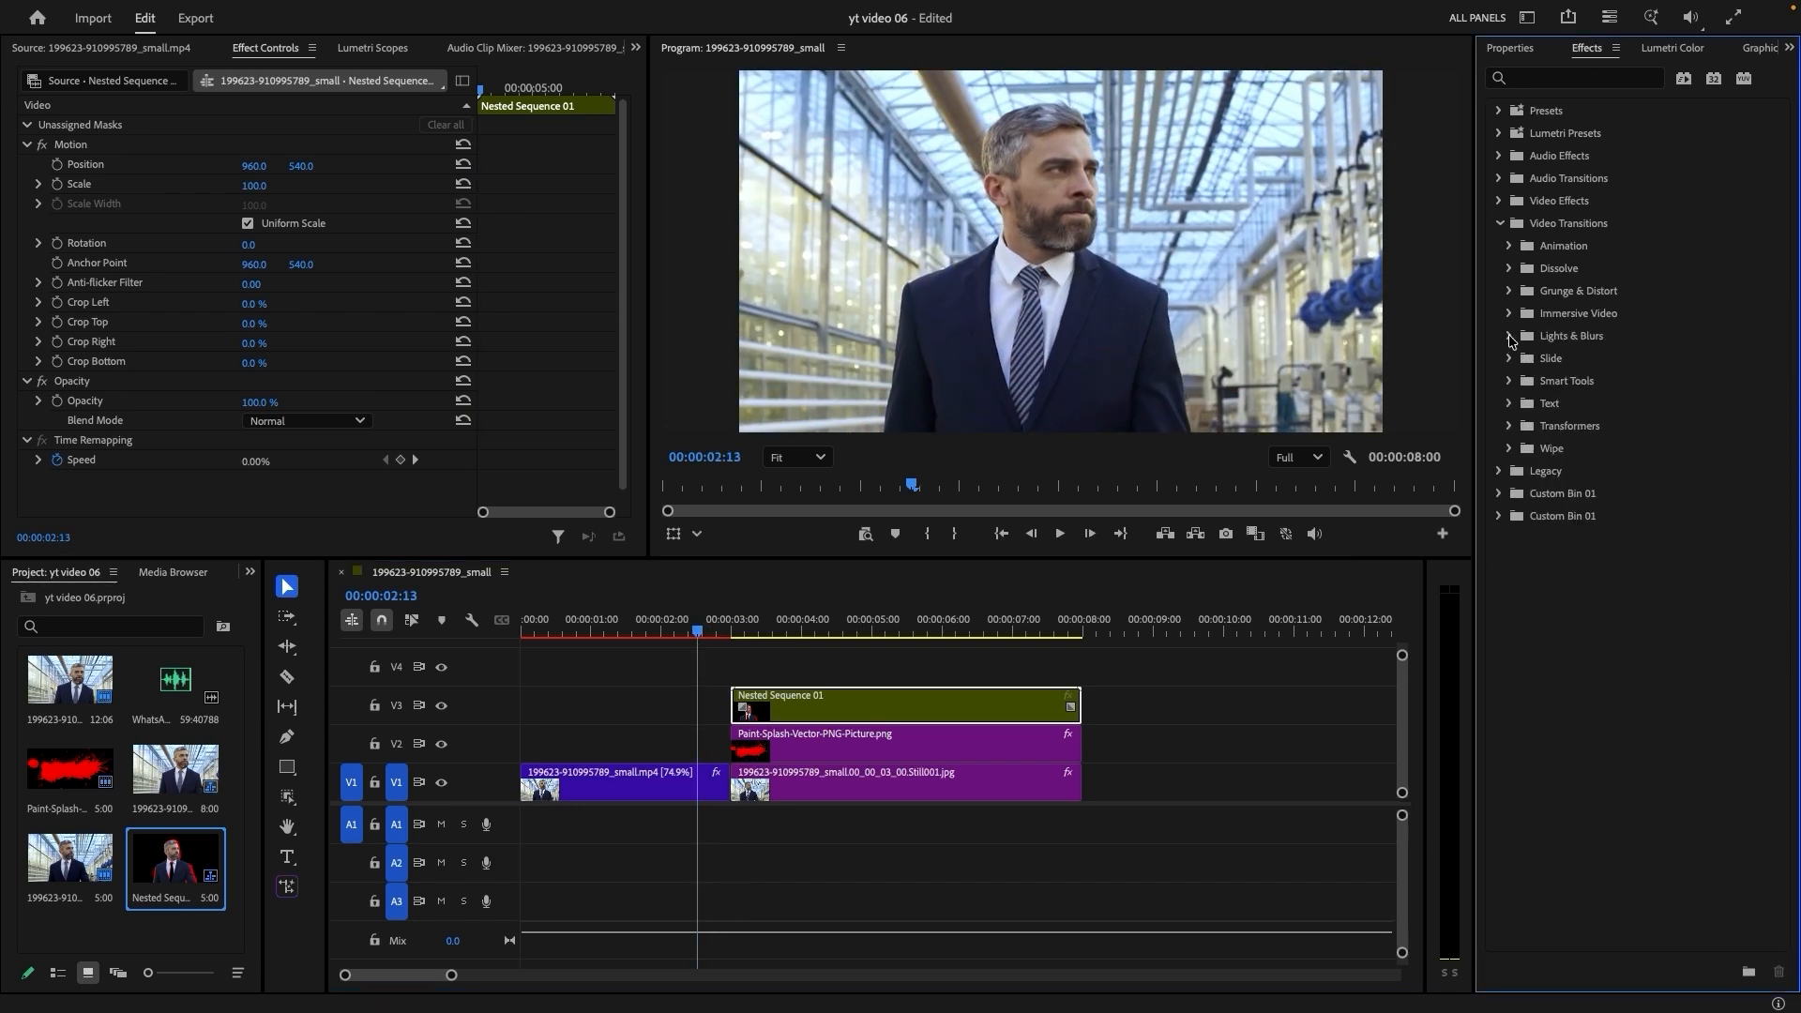
click(1509, 270)
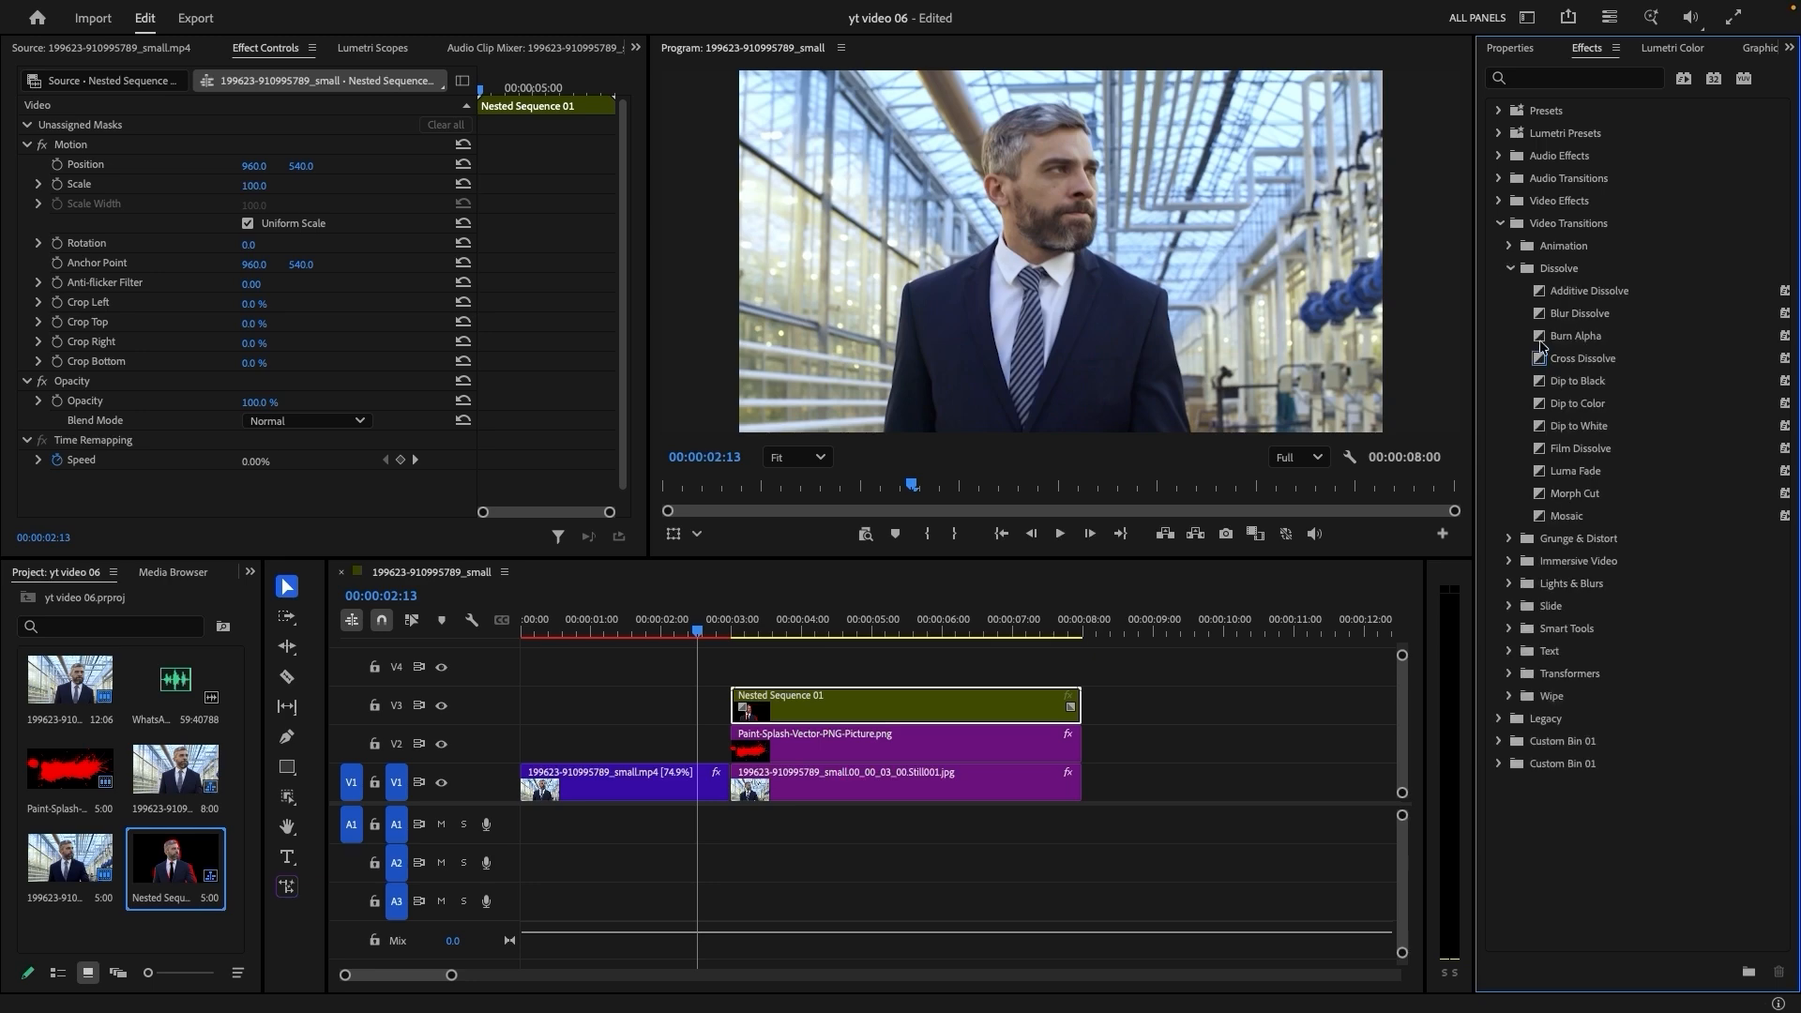
drag(1573, 436, 736, 793)
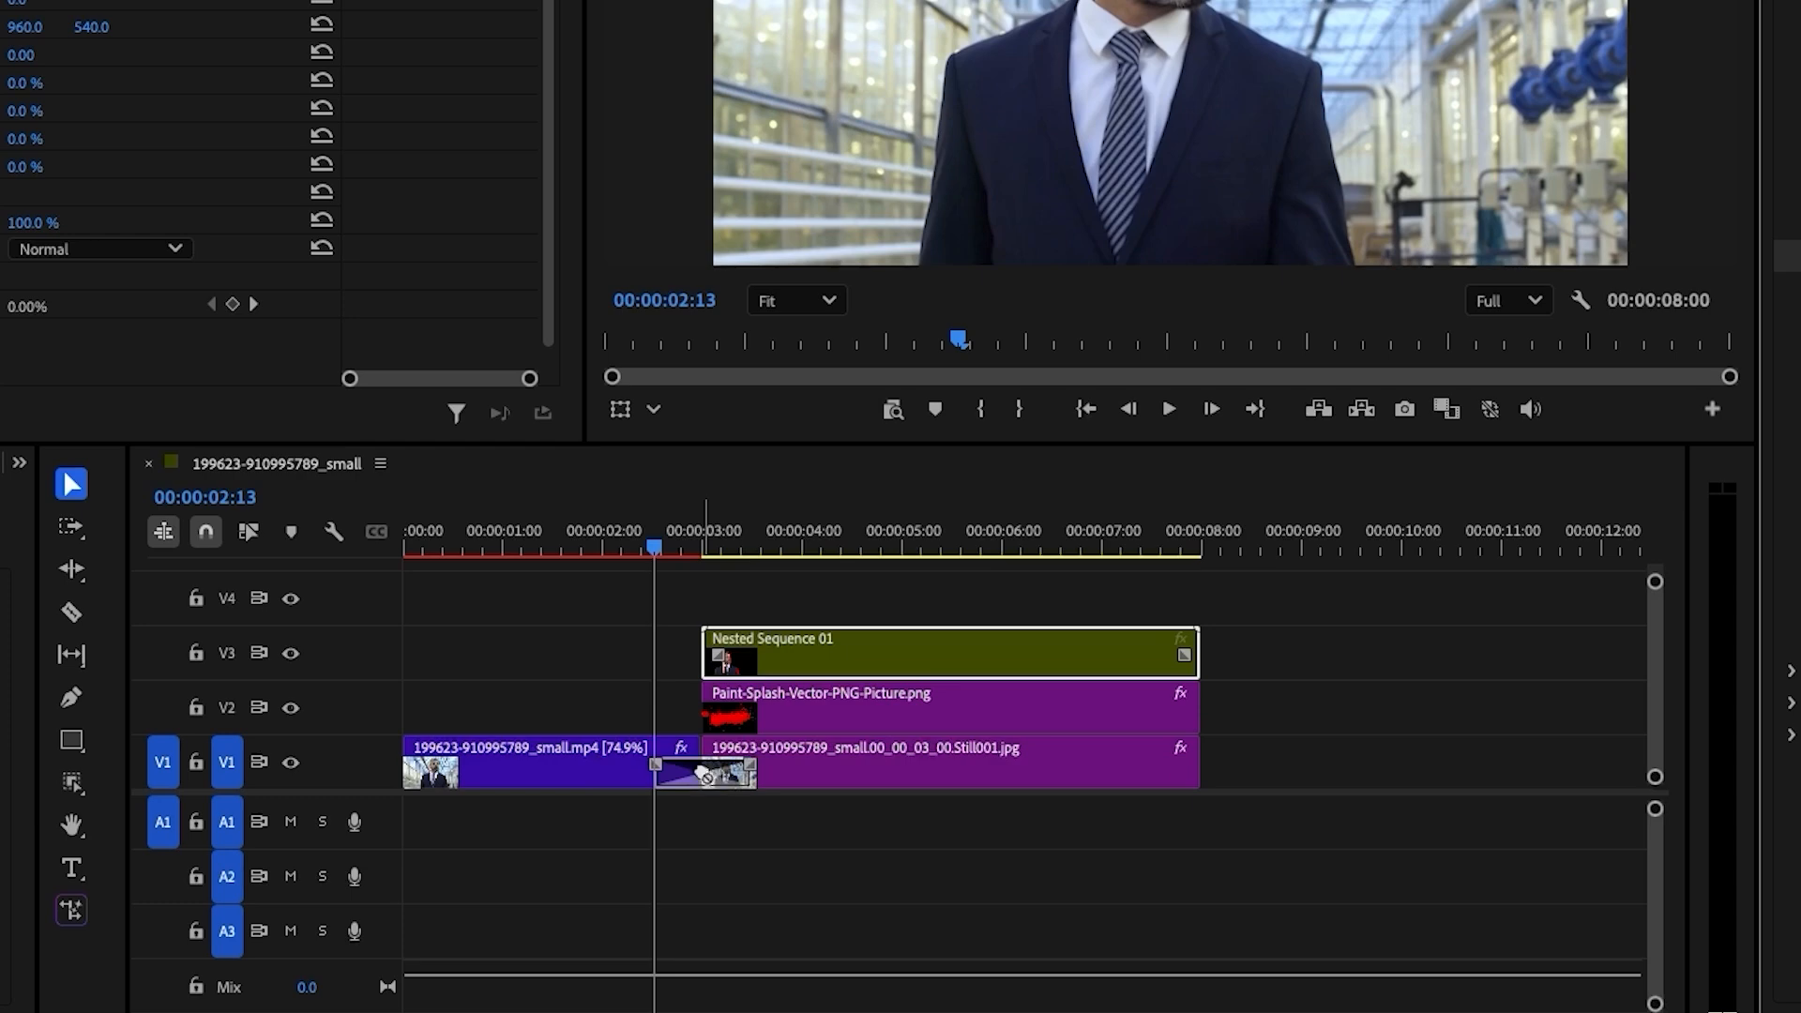
drag(749, 778, 756, 791)
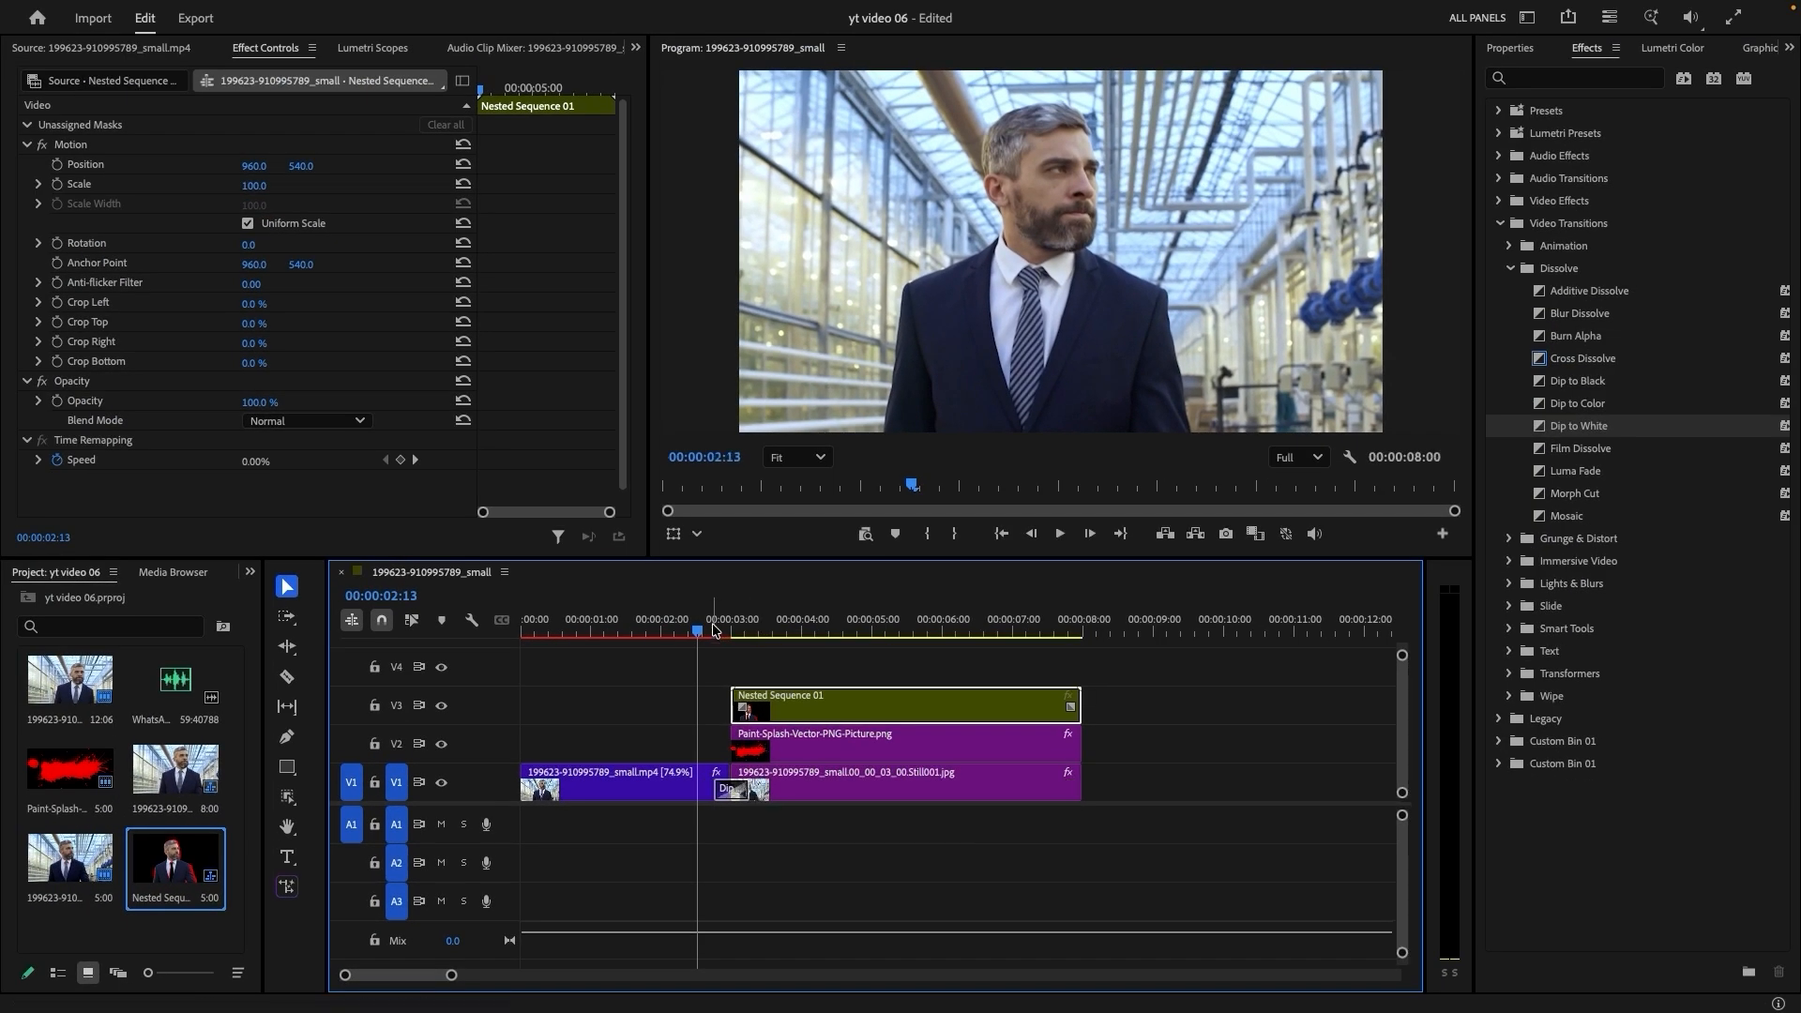
Play the sequence from the start through the freeze frame to check the Dip to White transition
key(Home)
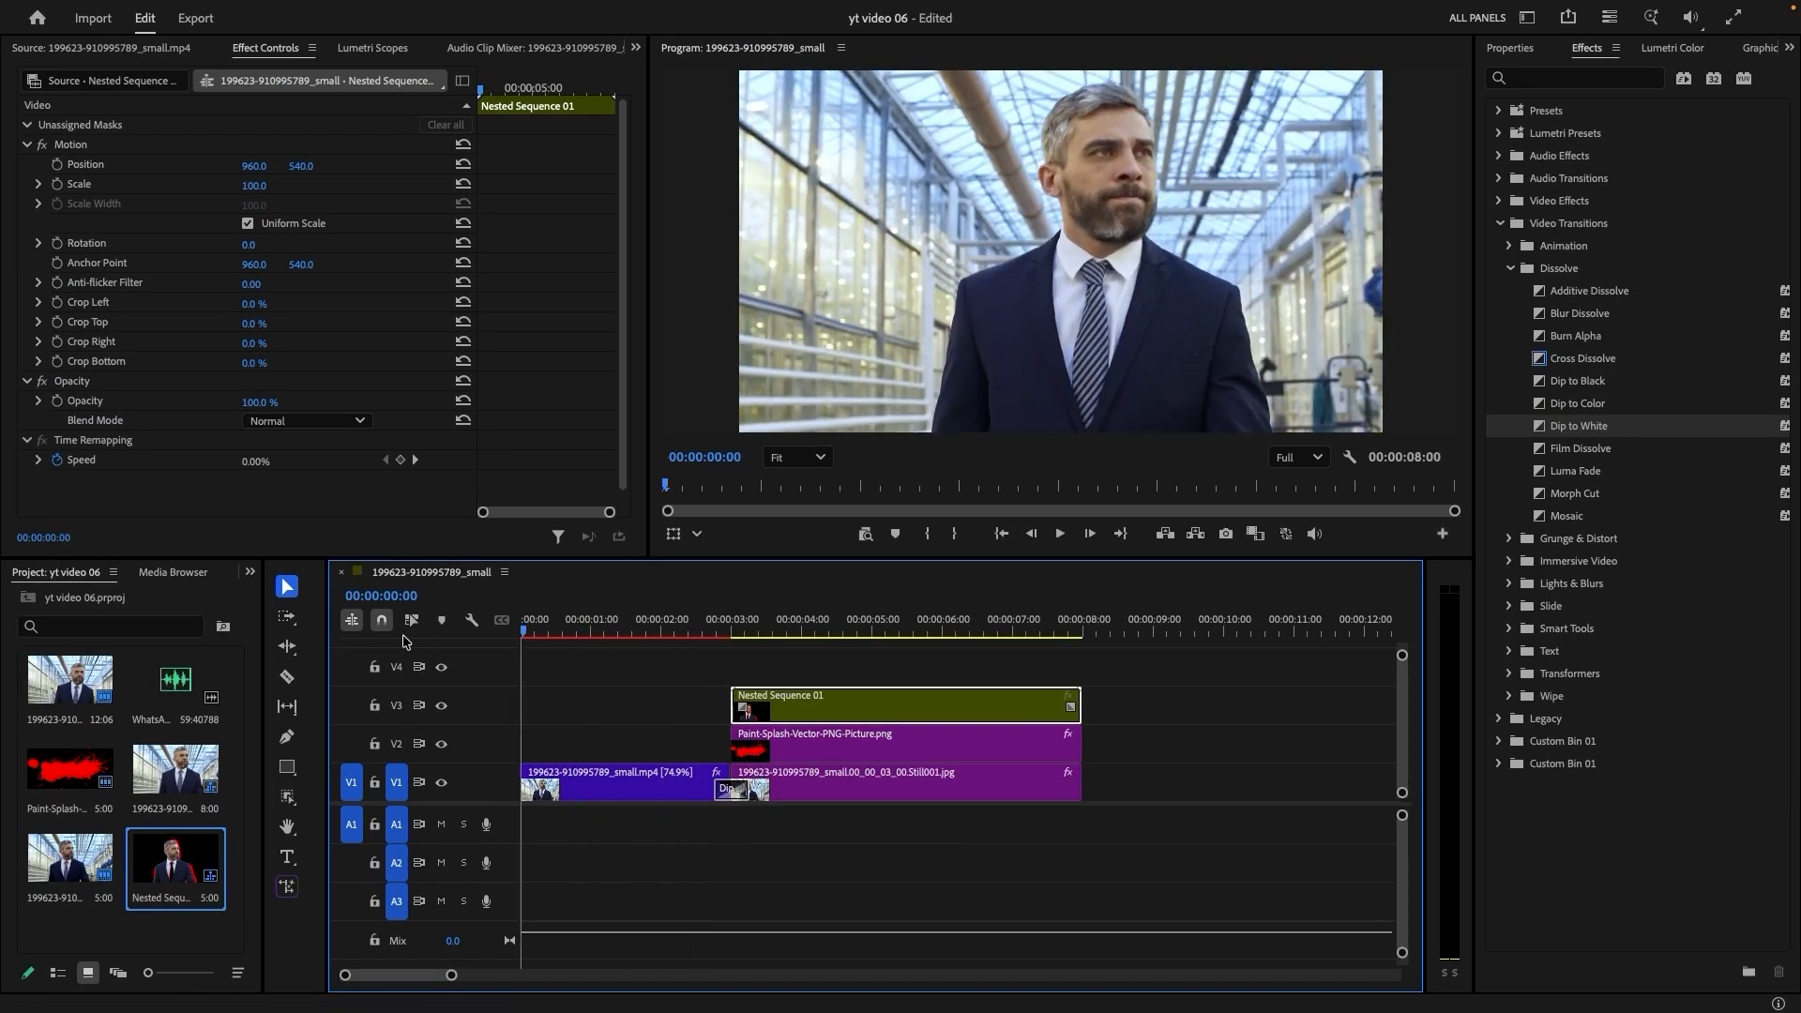
click(1059, 540)
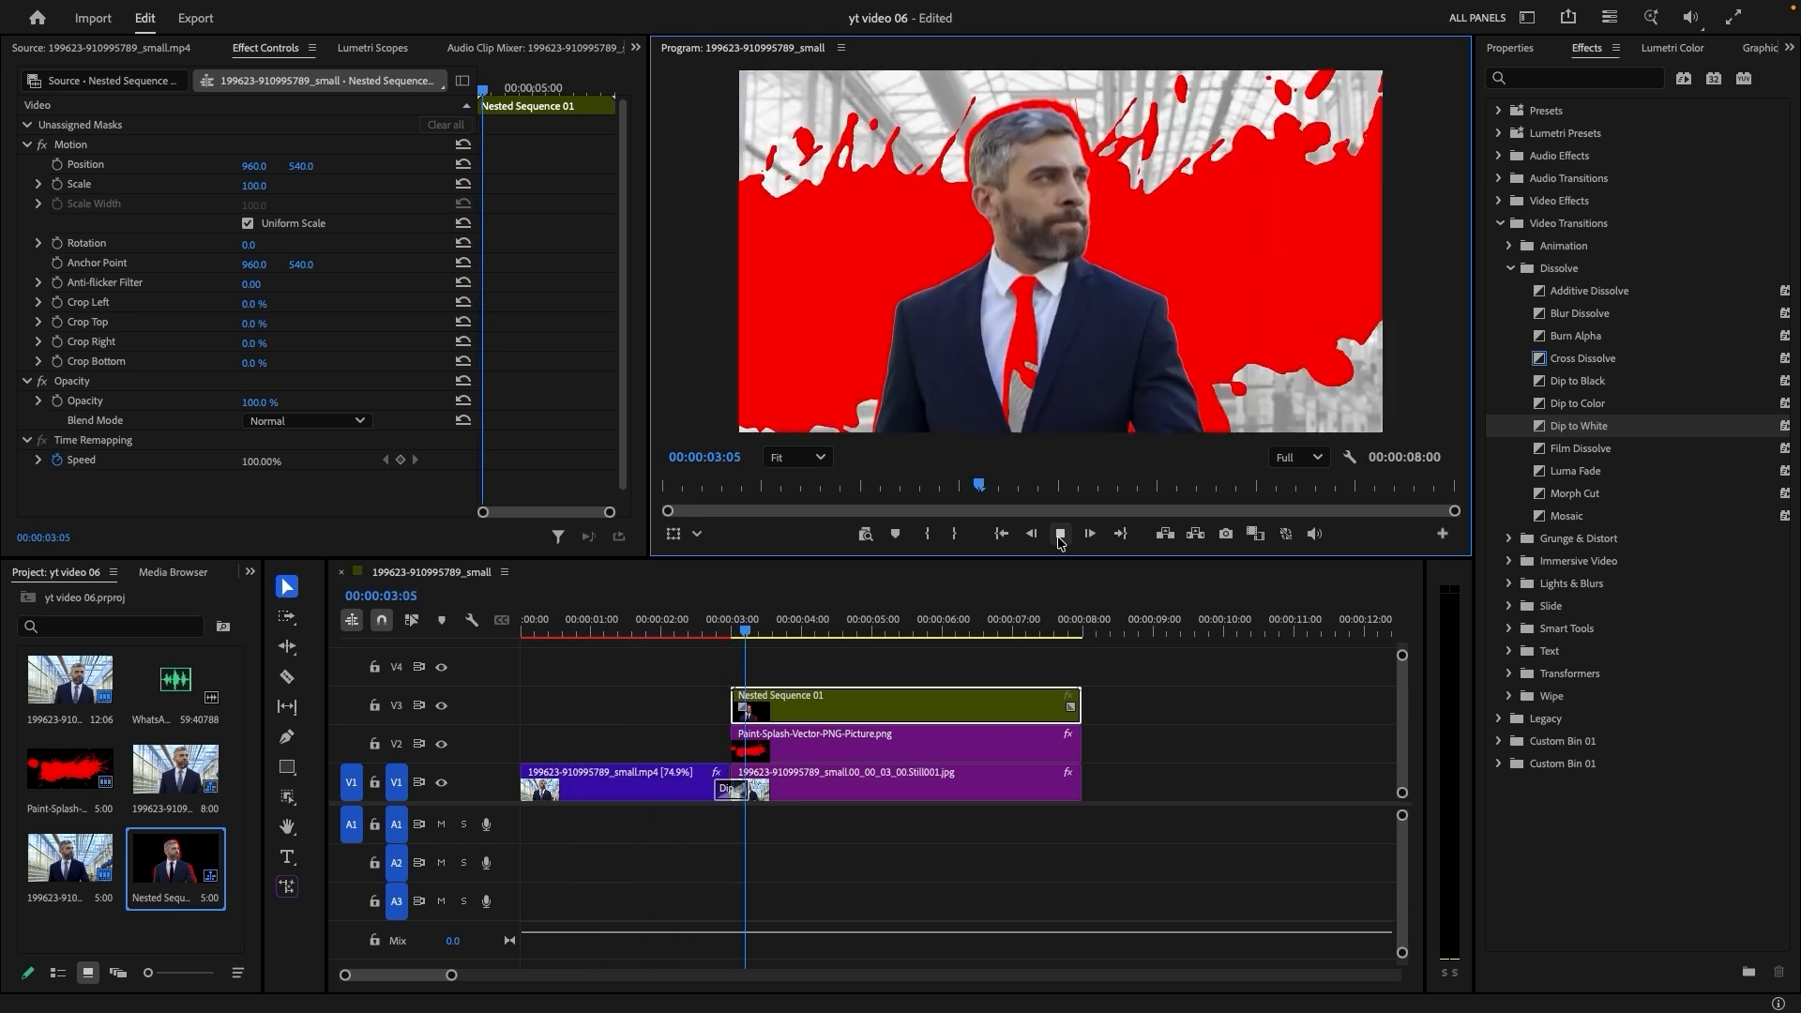
click(839, 670)
drag(839, 669, 873, 671)
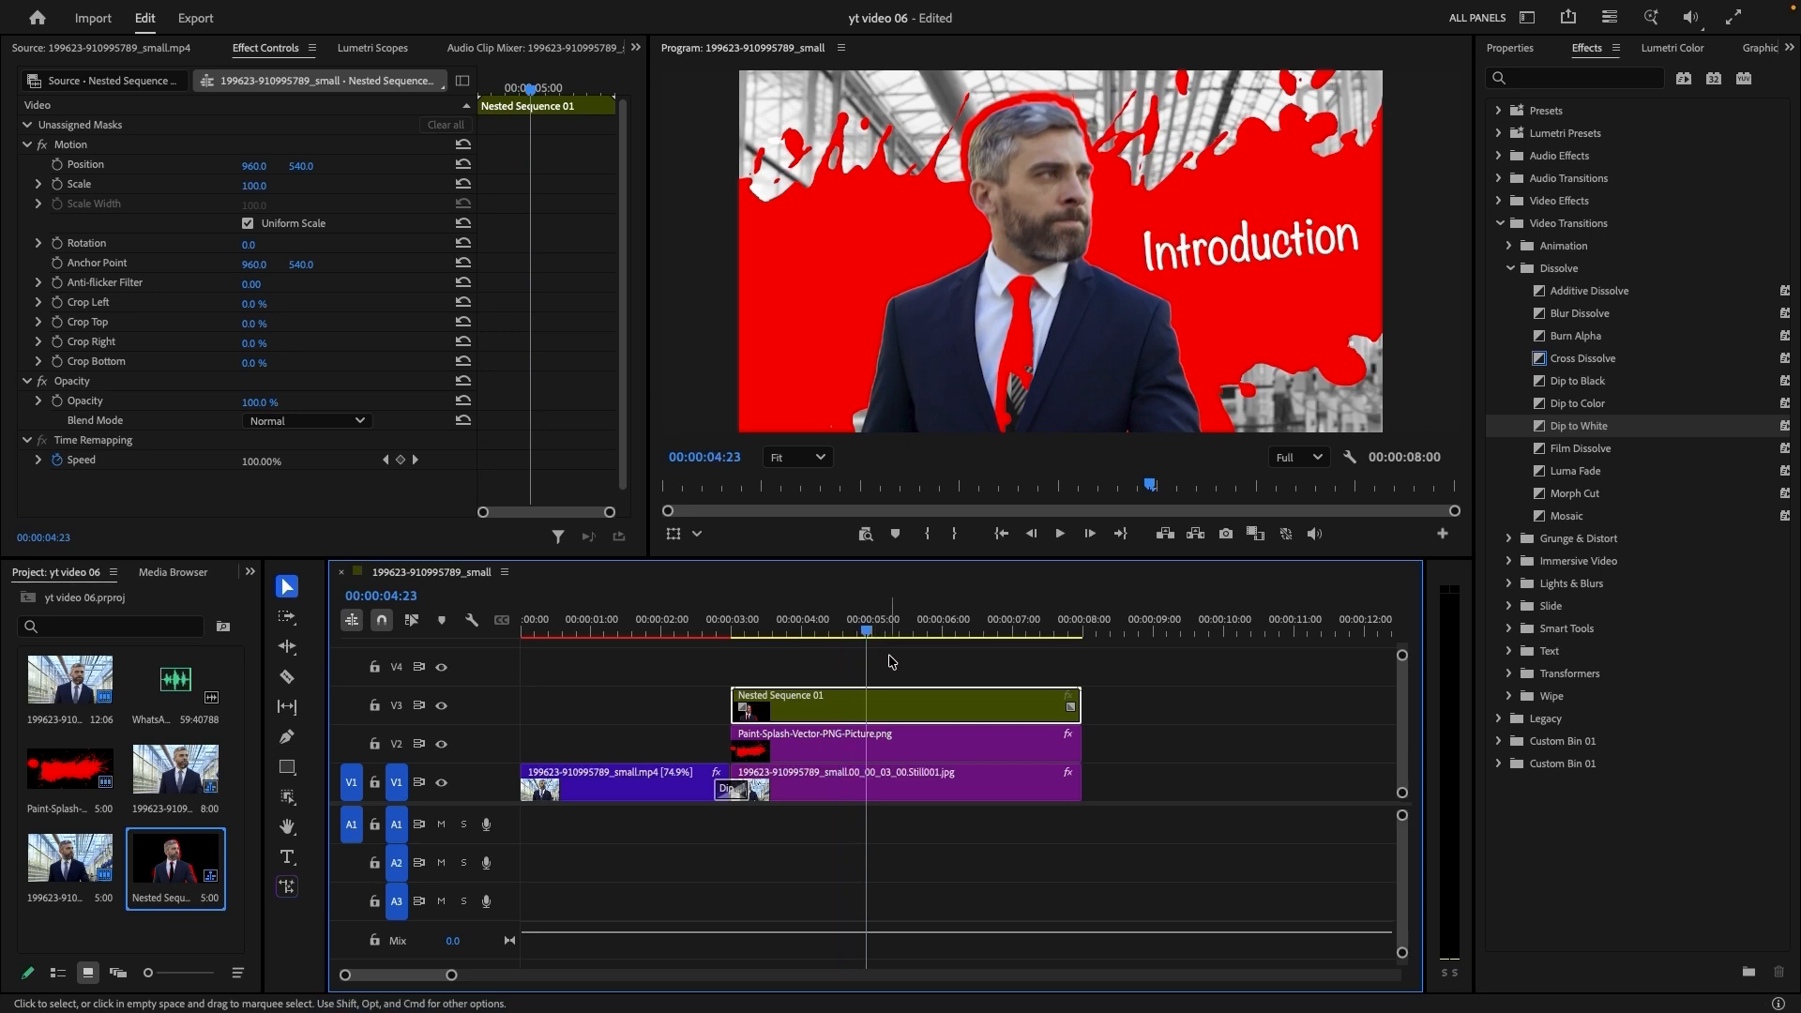
click(883, 634)
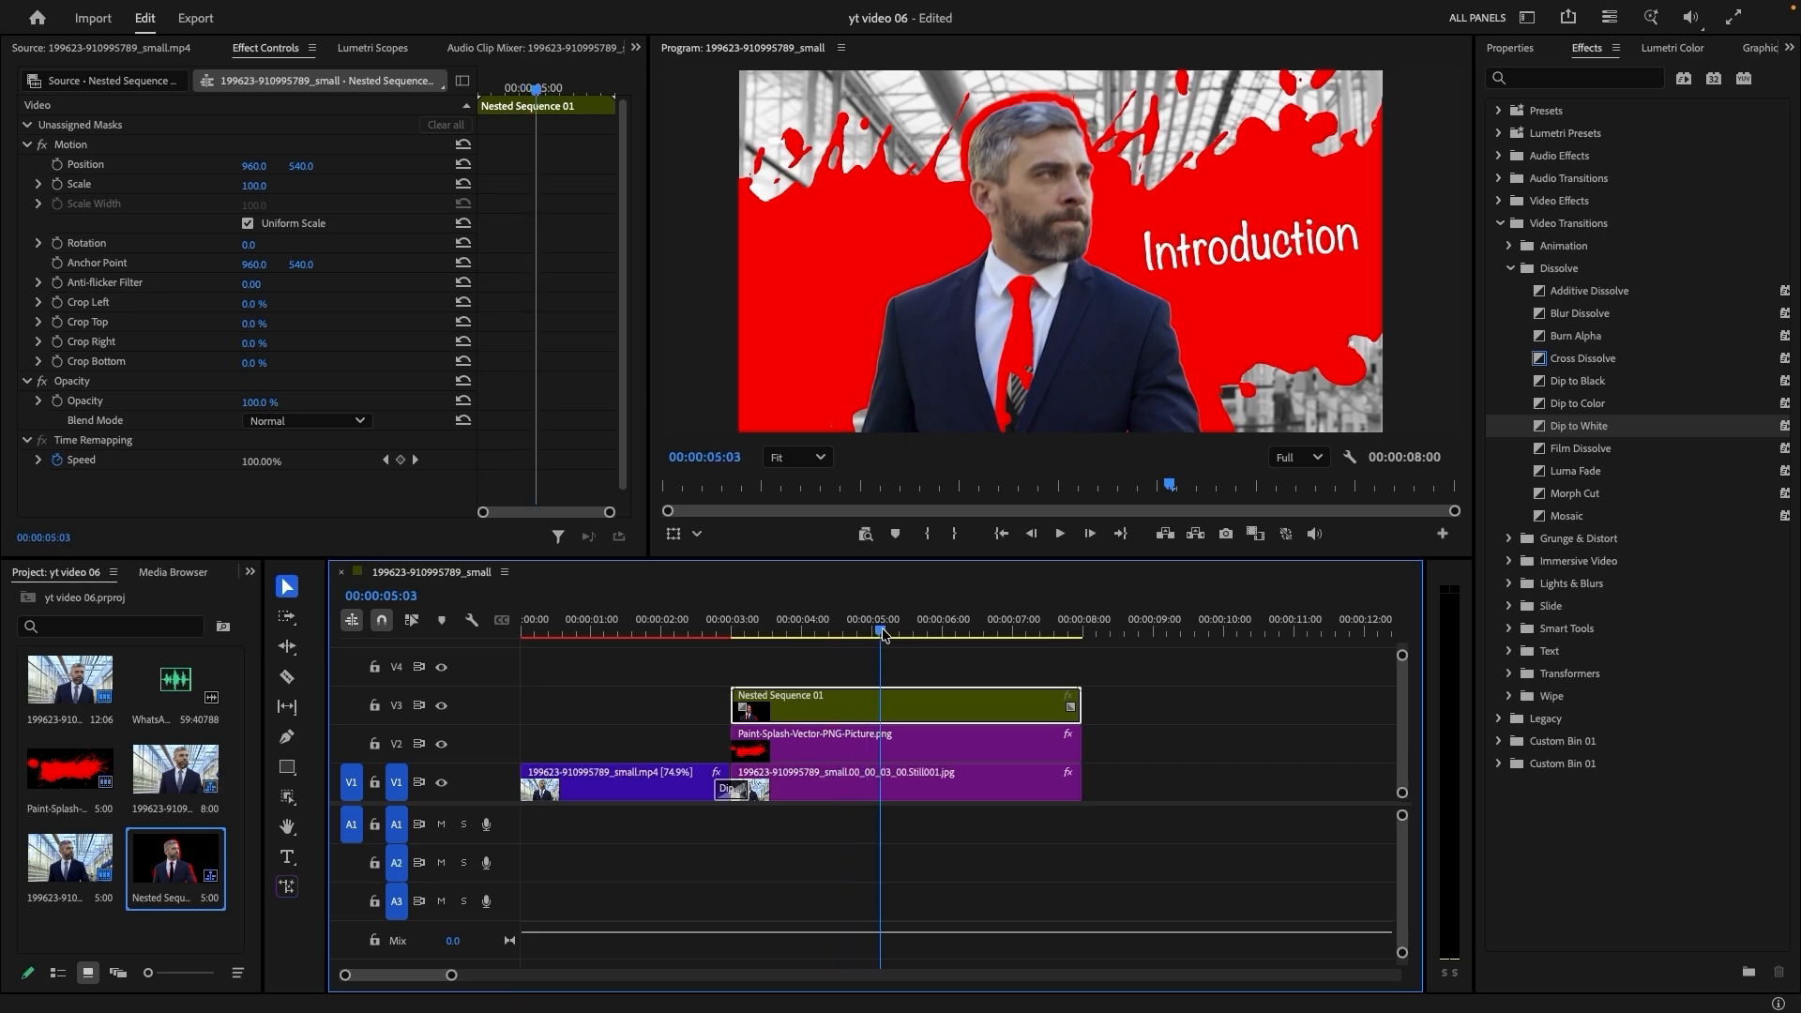
Open the WhatsApp audio clip in the source monitor, listen to it, and mark its opening section with a duration of 00:00:09:07
key(Home)
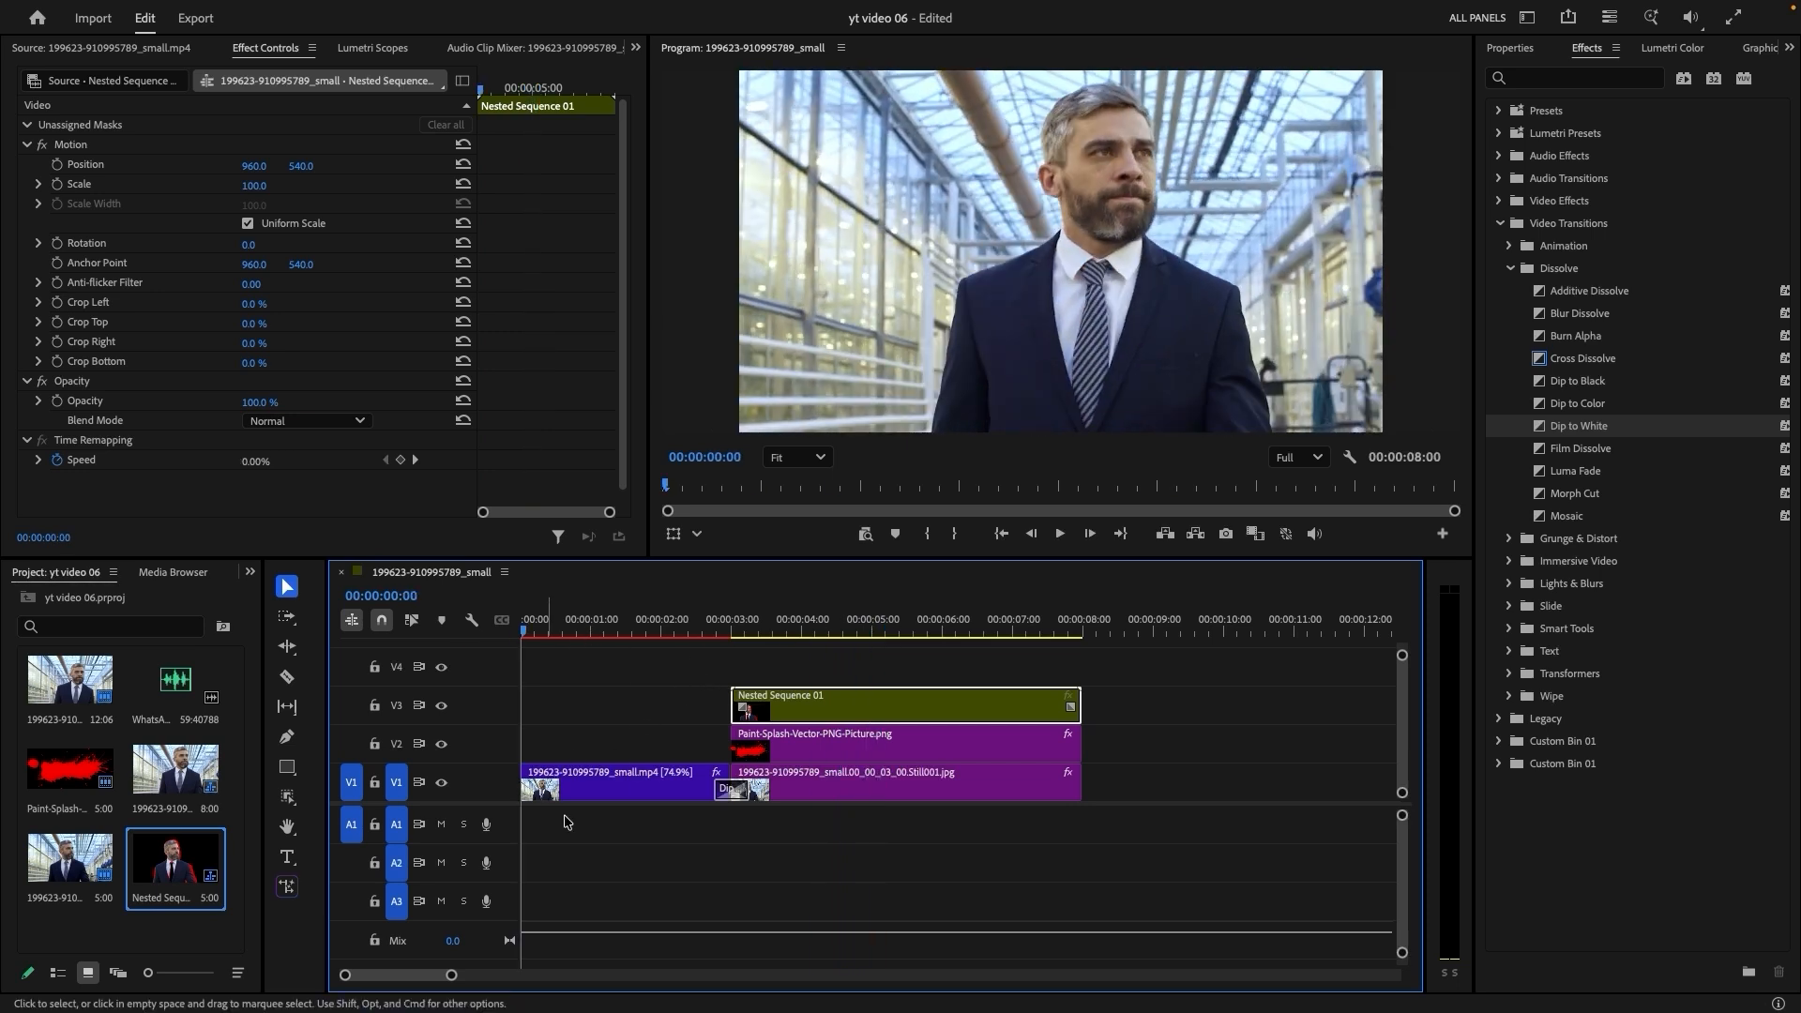
click(161, 686)
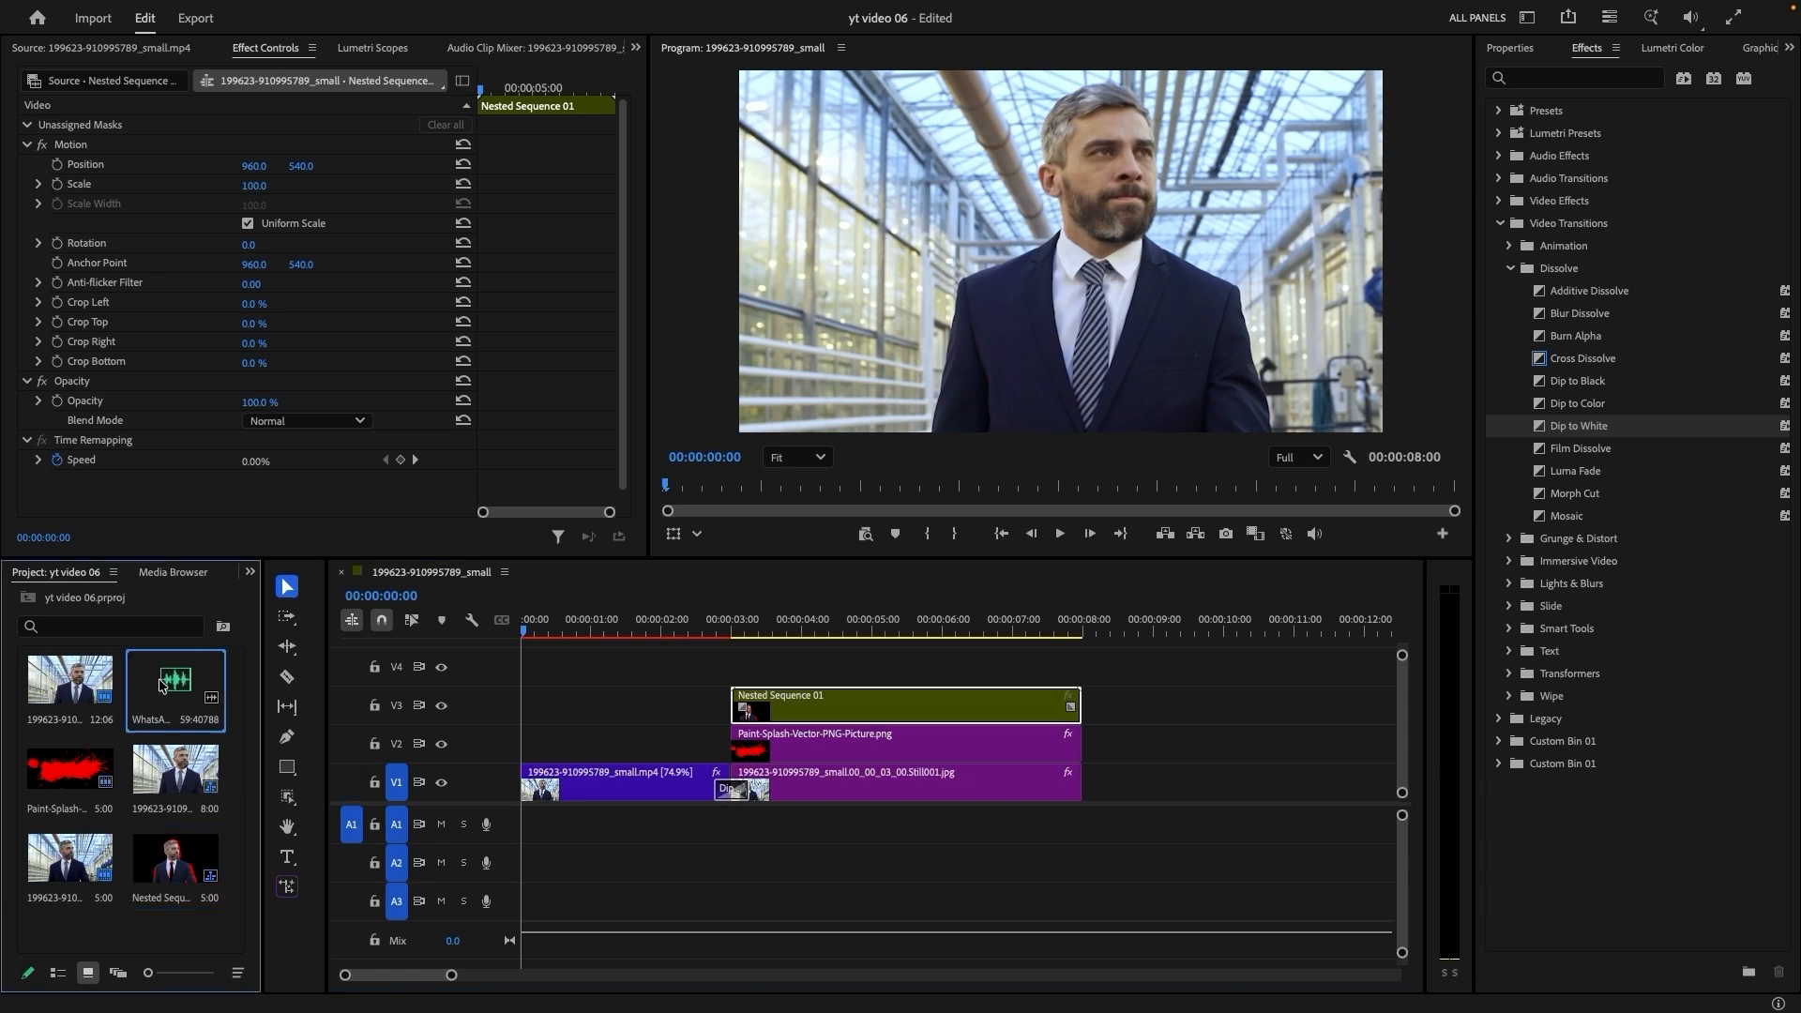
double_click(166, 673)
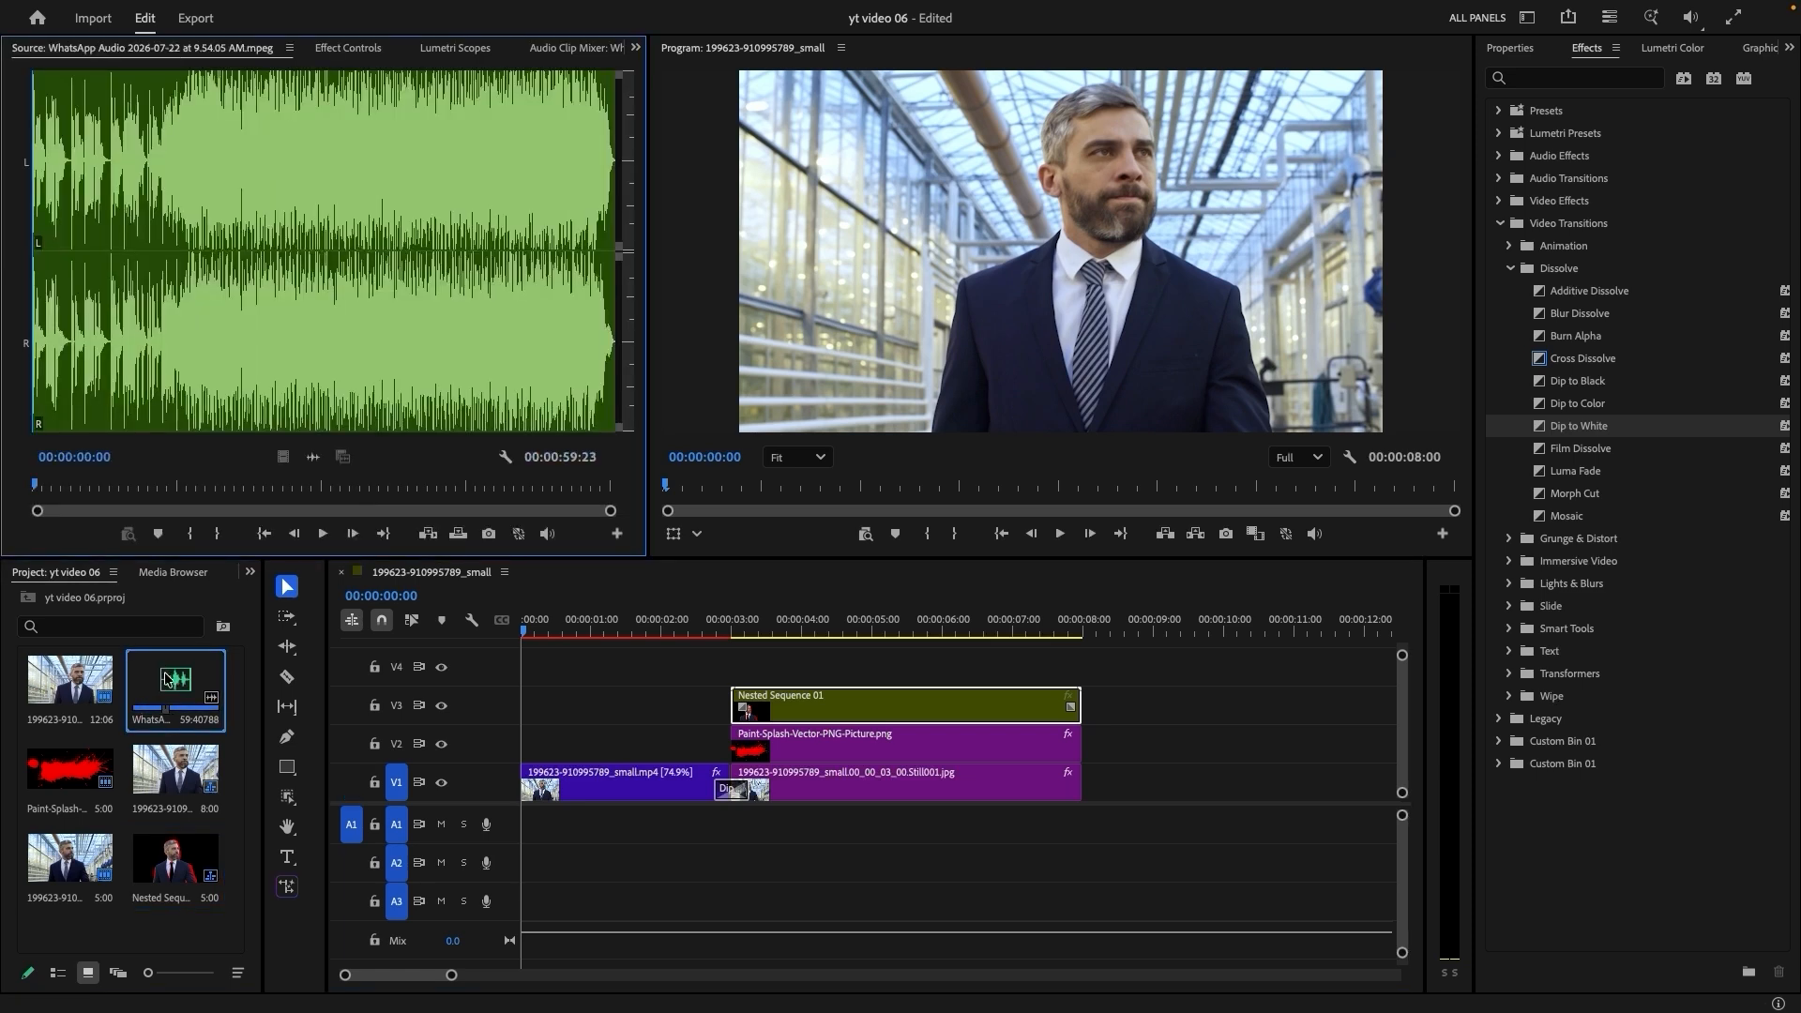
key(space)
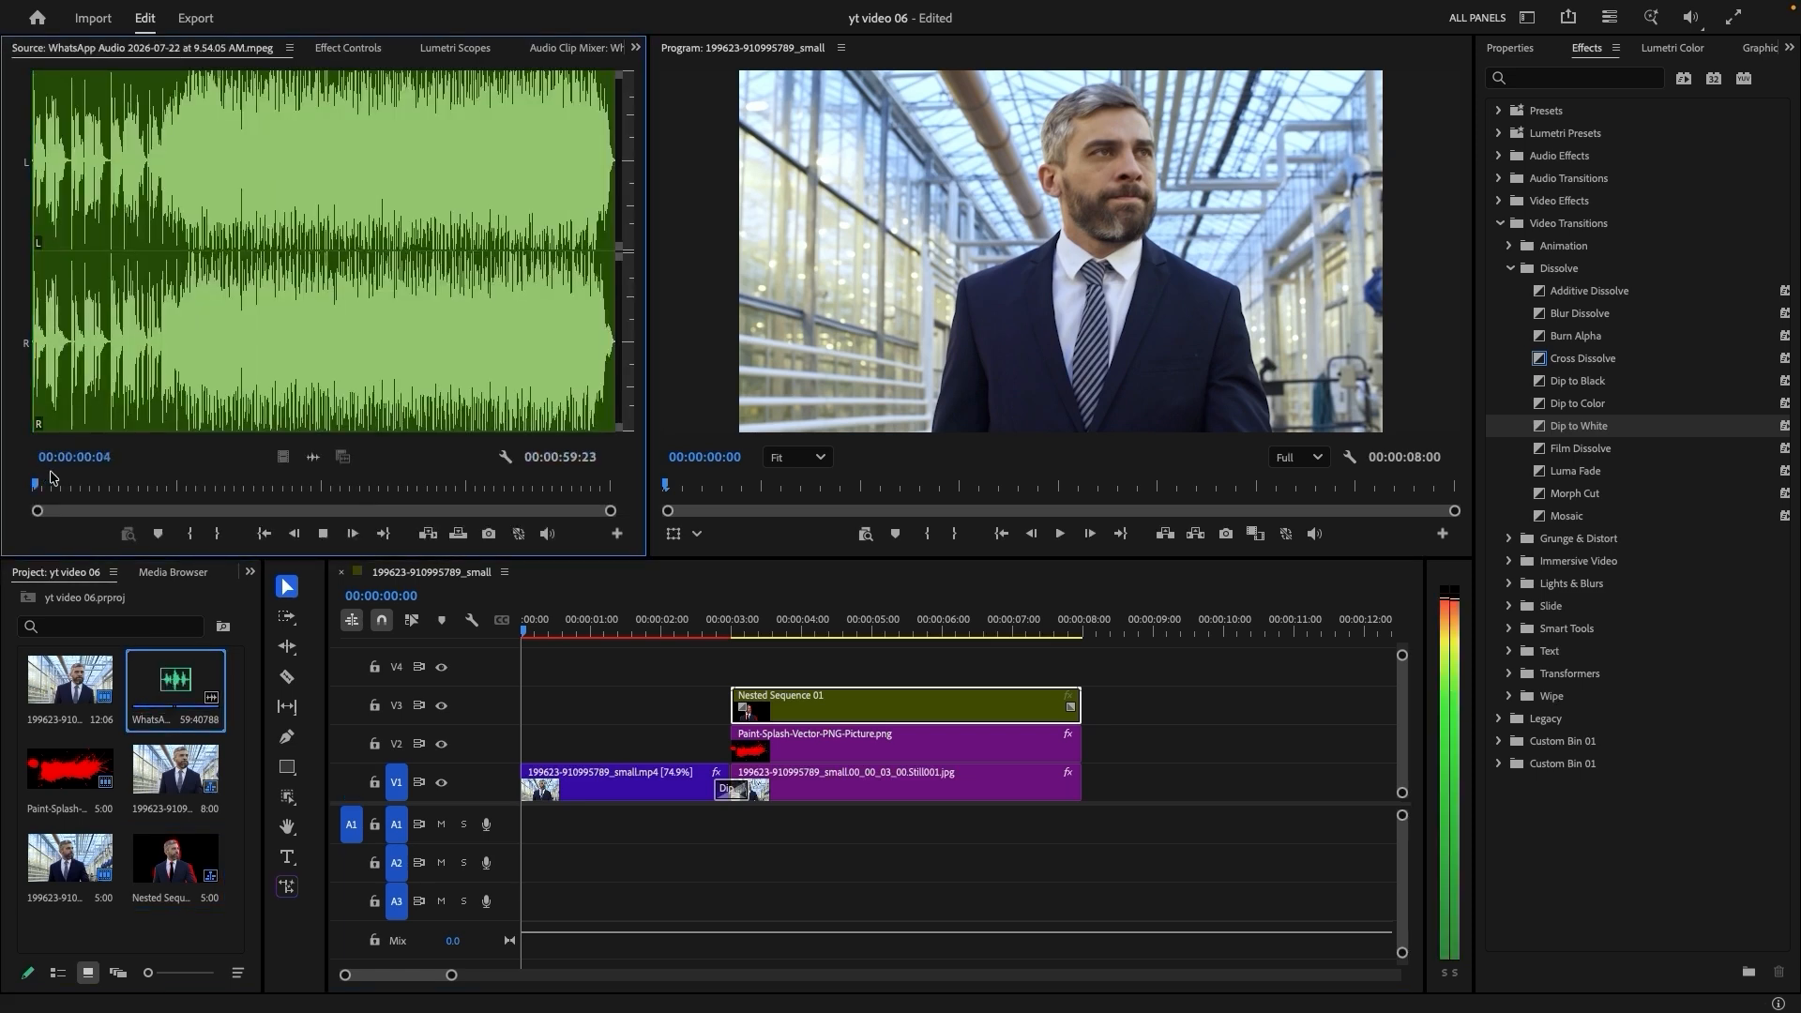
click(218, 534)
click(334, 533)
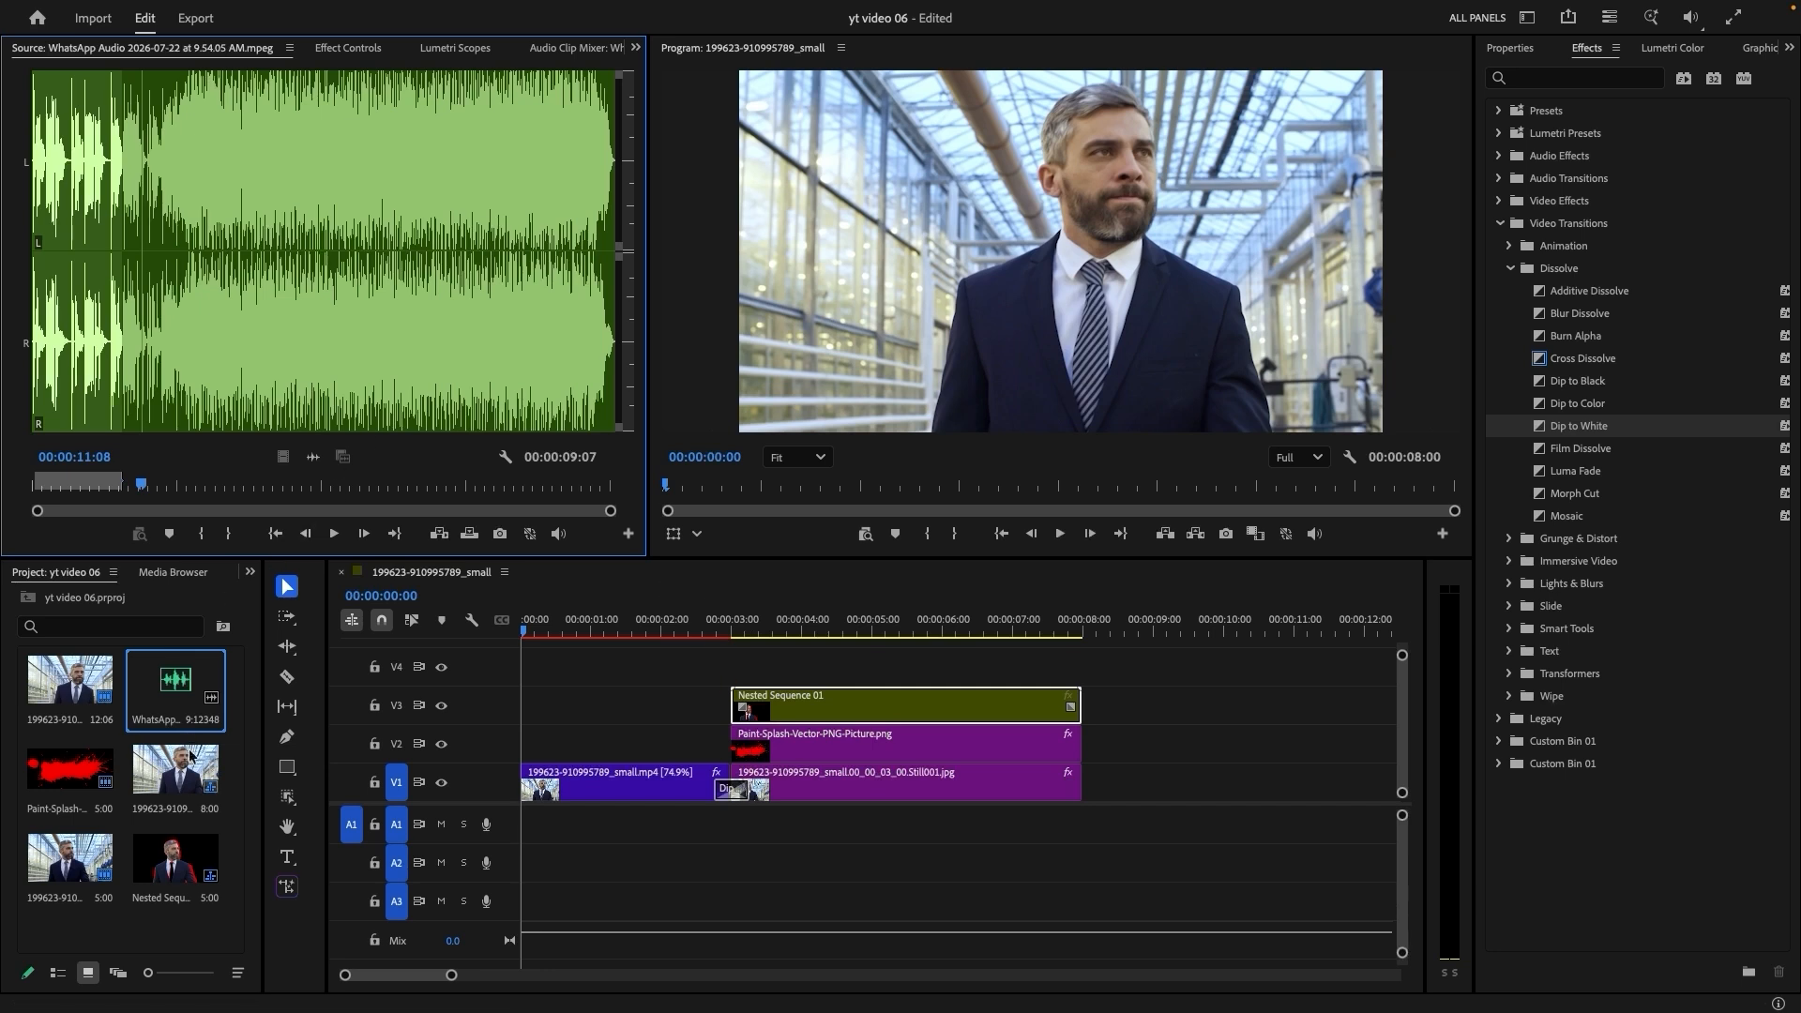
Place the marked audio on A1 from the sequence start, ending with the video at 00:00:08:00, and play the sequence
drag(178, 706, 526, 827)
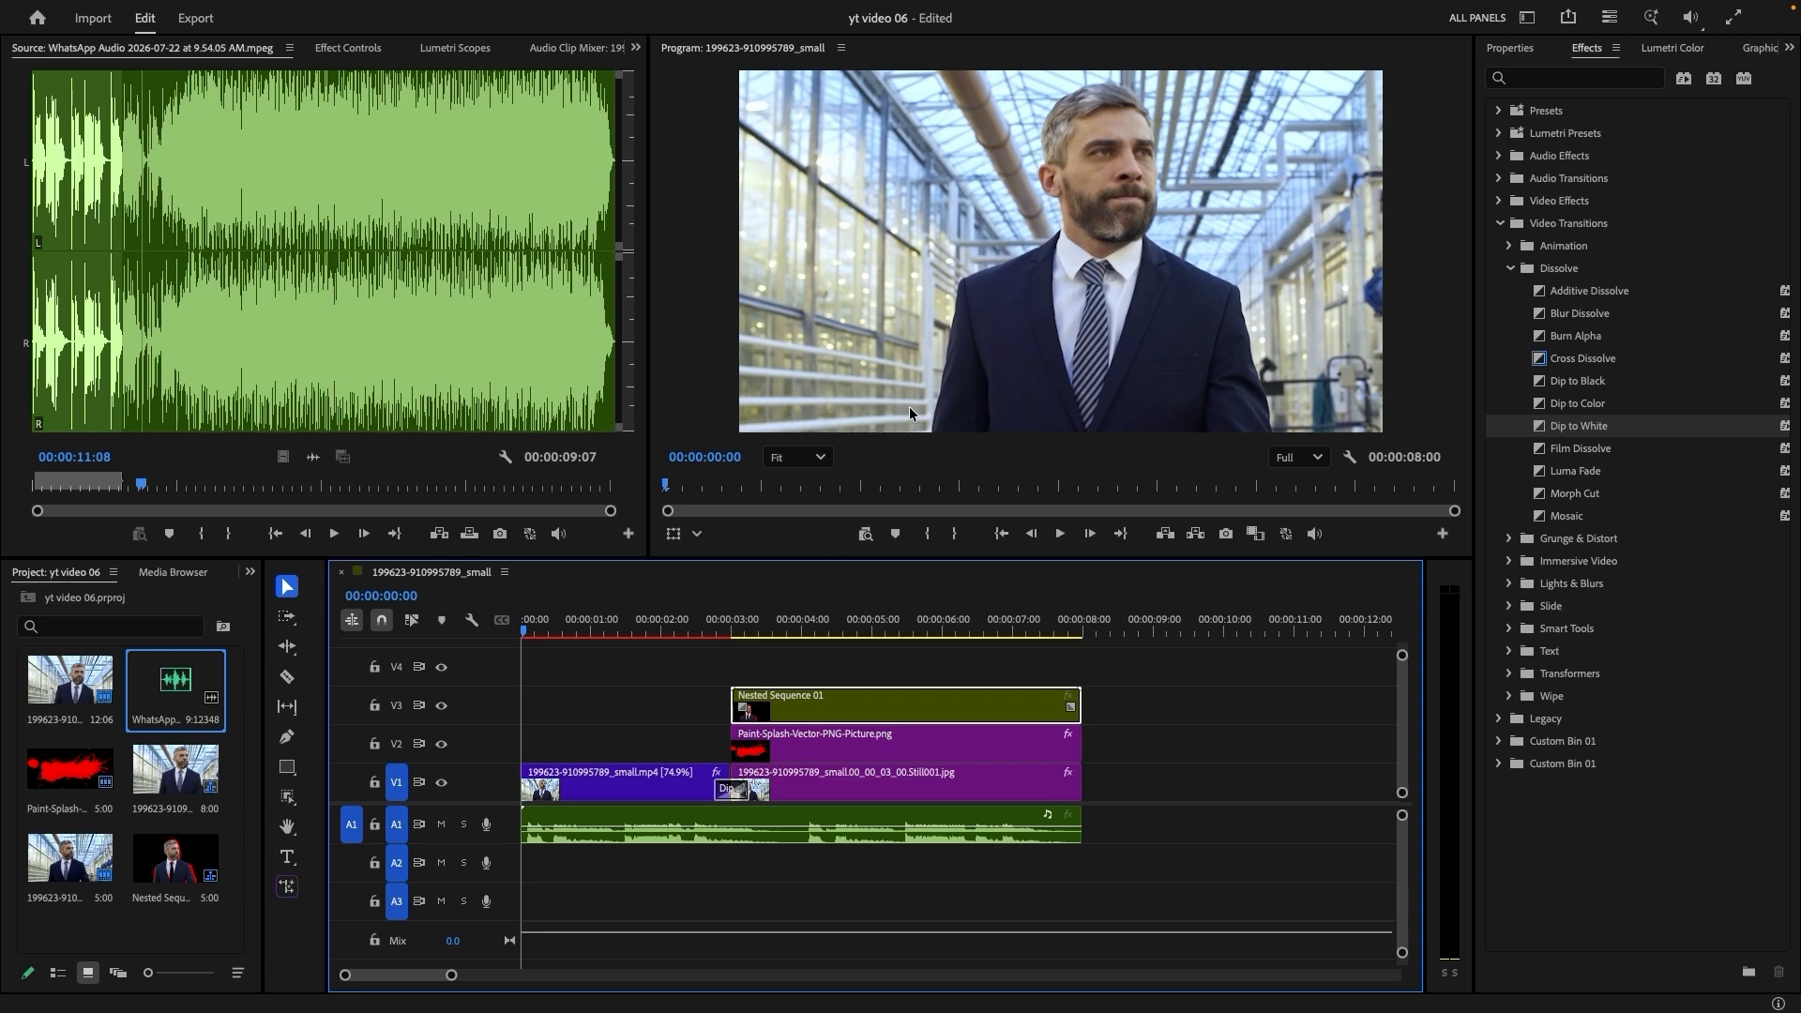
key(space)
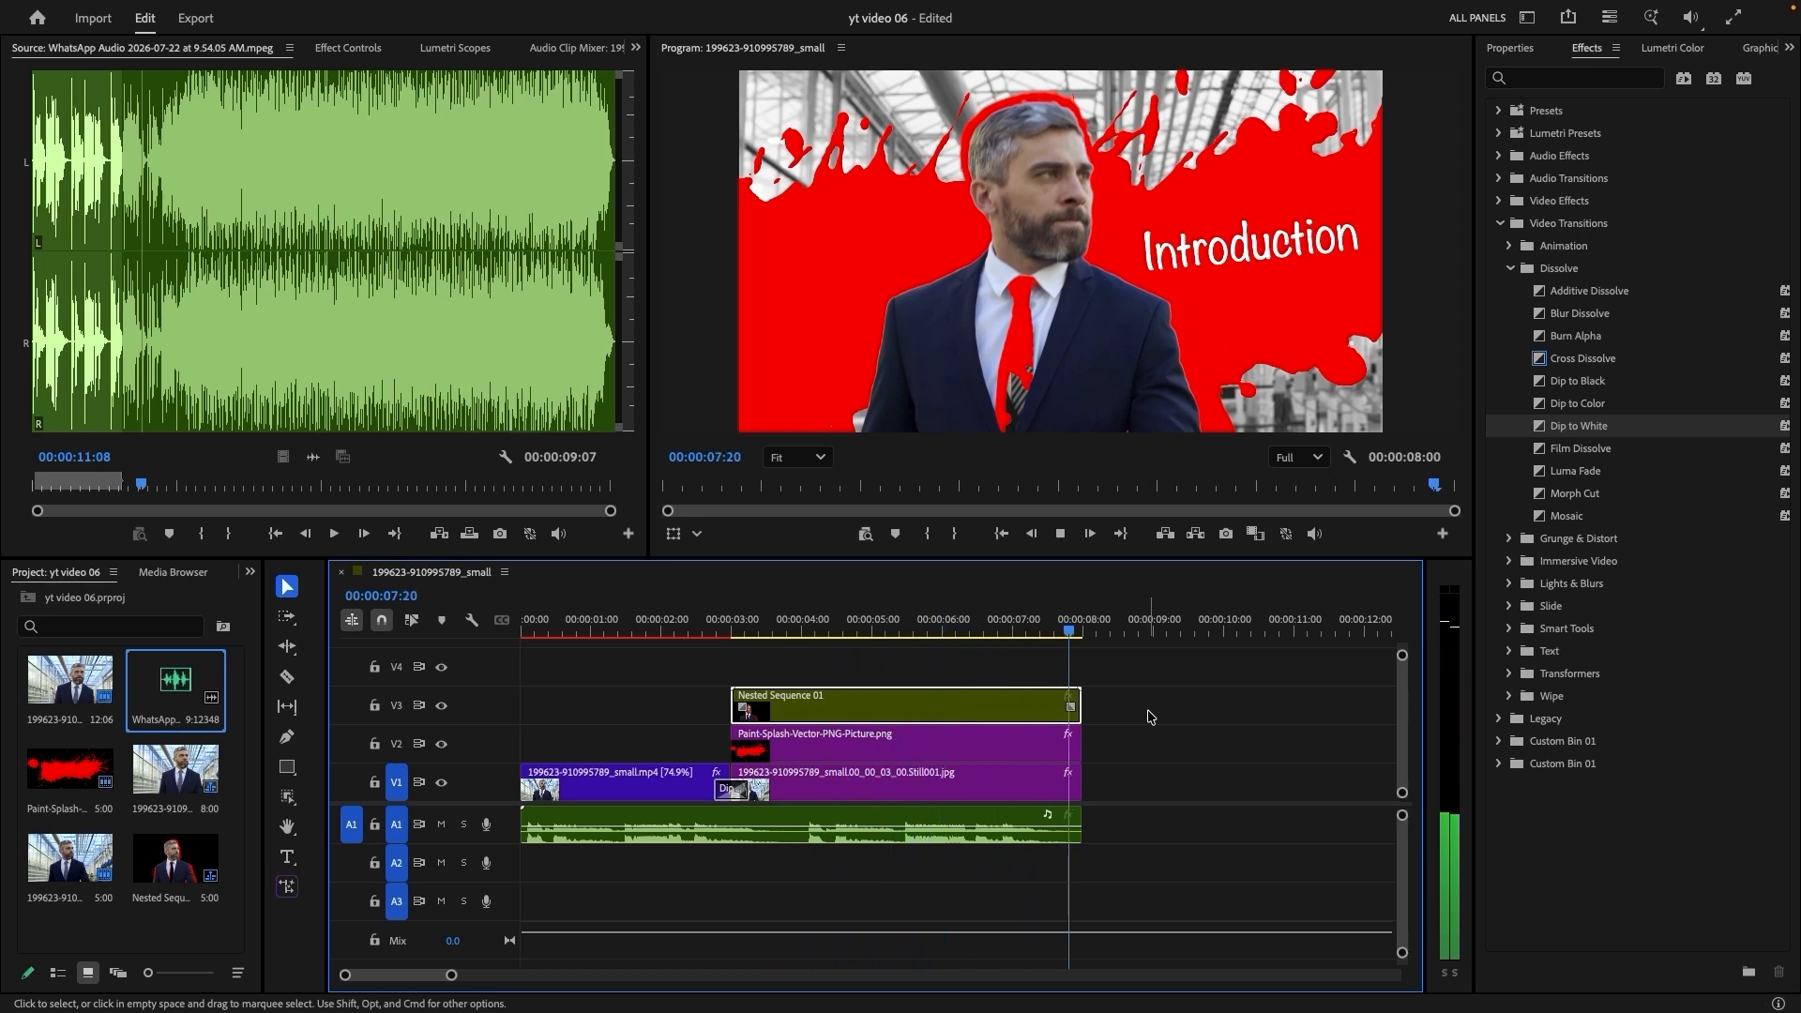
click(1008, 631)
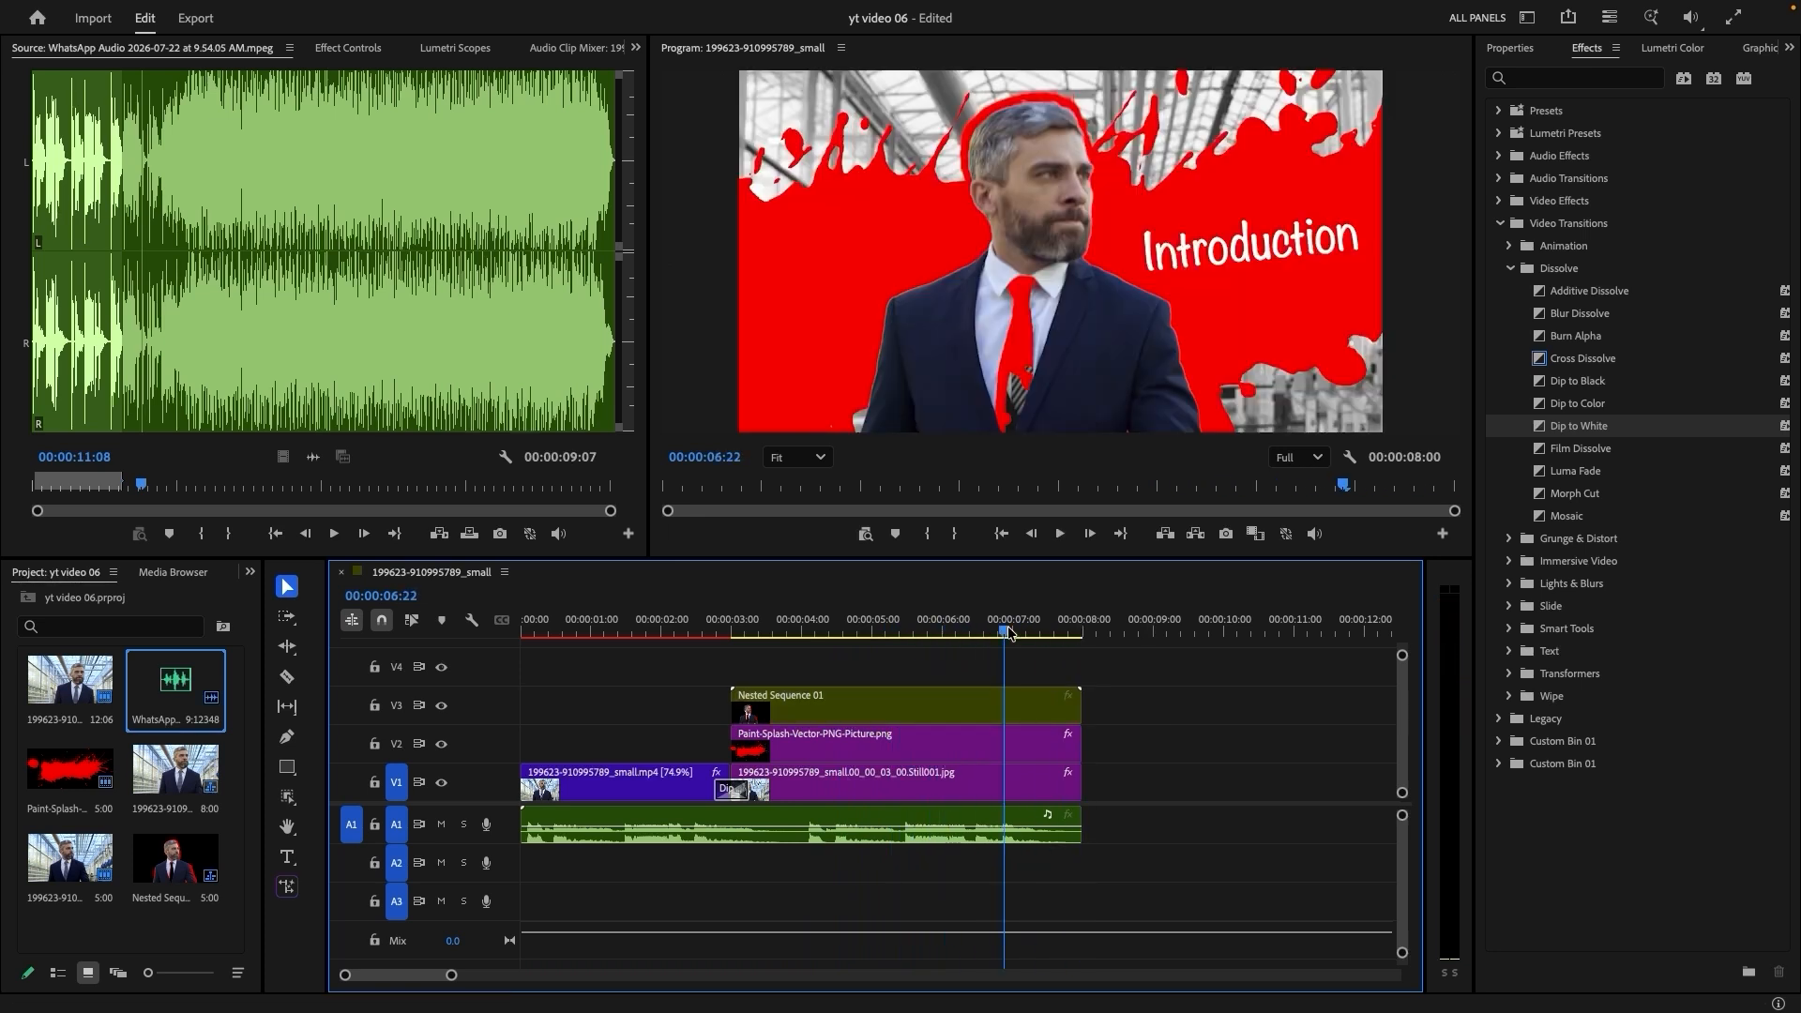